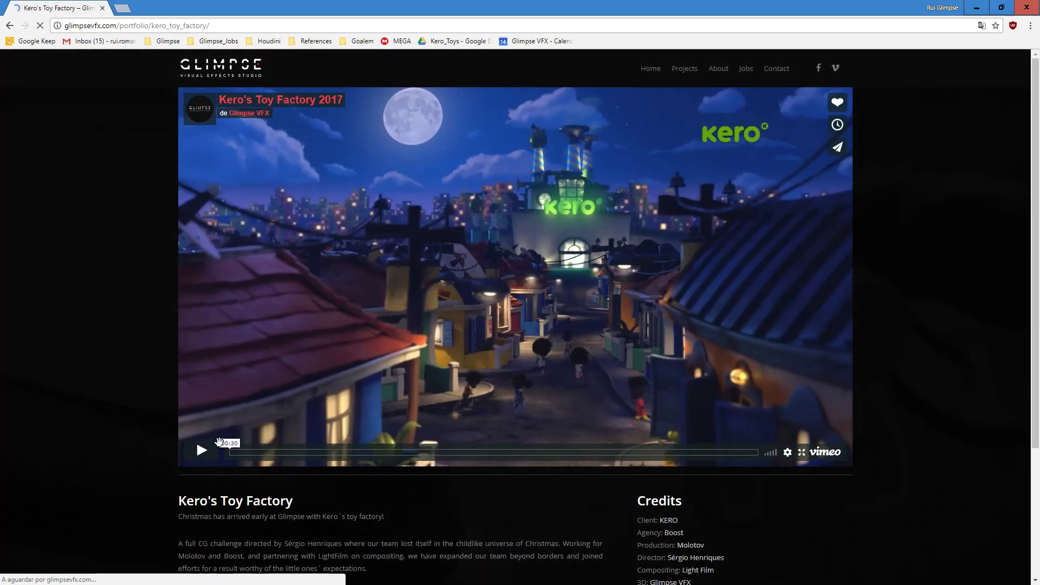
Step: Play the Kero's Toy Factory 2017 video on the studio's portfolio page, pause it, and close the browser
left_click(209, 456)
left_click(209, 457)
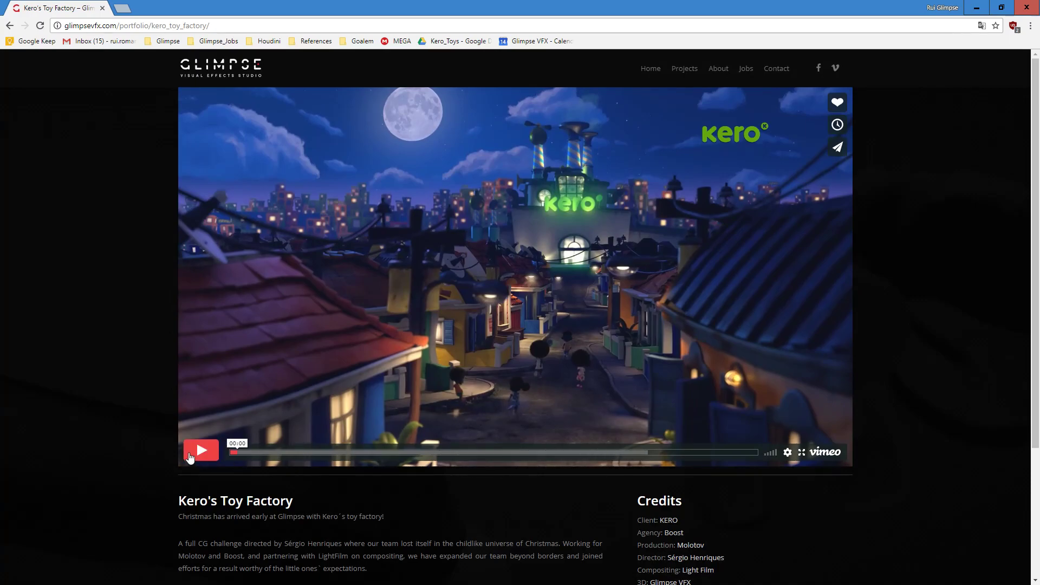
left_click(196, 456)
left_click(199, 455)
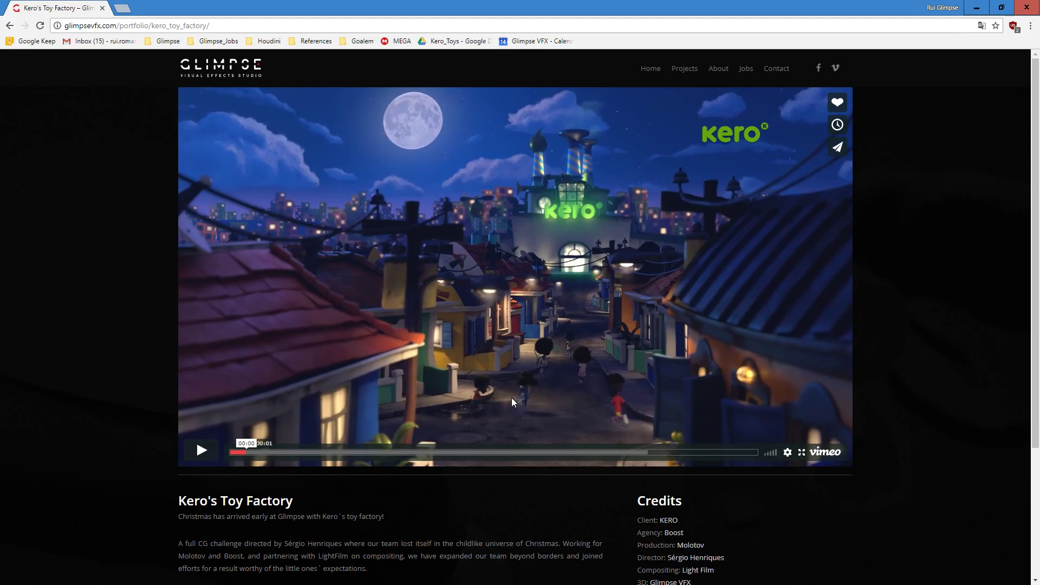
left_click(1027, 8)
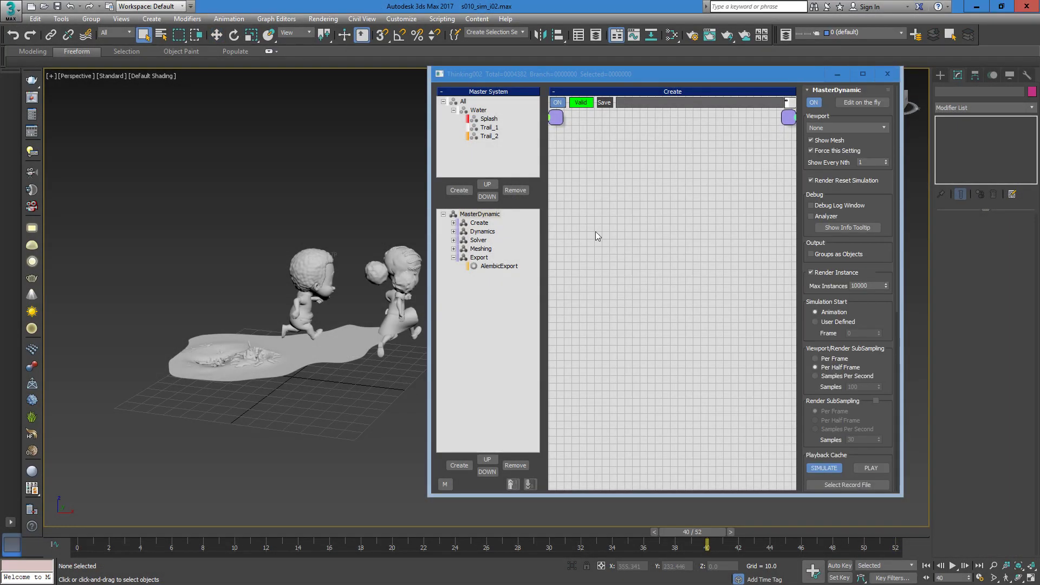
Step: Close the Thinking002 window, bring both characters and the puddle into view, and select the boy's hair
left_click_drag(762, 77, 835, 100)
left_click(961, 96)
middle_click_drag(433, 245, 613, 199)
middle_click_drag(613, 200, 604, 230, "alt")
scroll(562, 243, "up", 2)
left_click(486, 259)
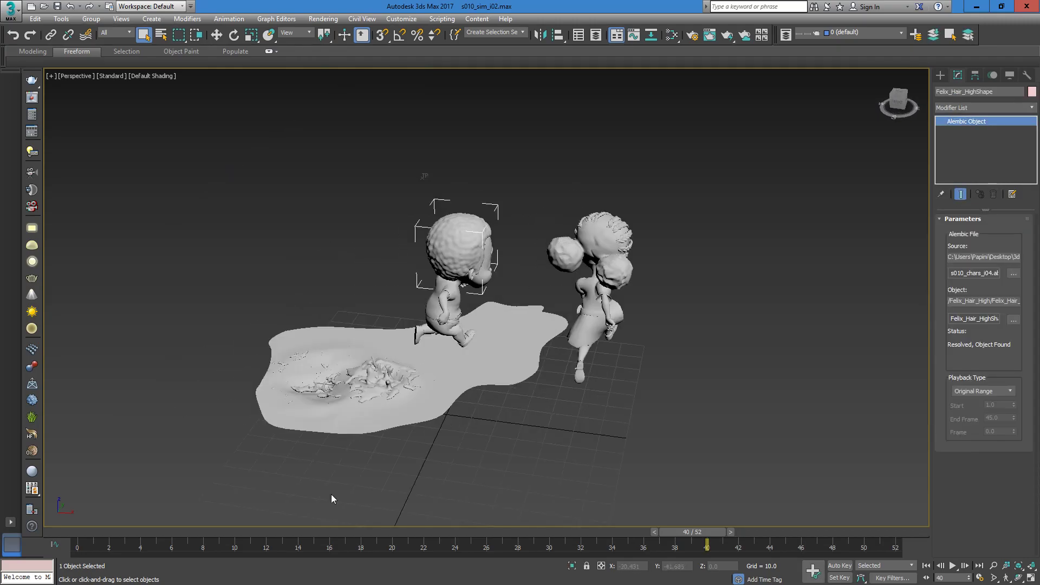
Step: Scrub the timeline to frame 48 and examine the splash meshes around the running boy's feet
left_click_drag(116, 532, 831, 422)
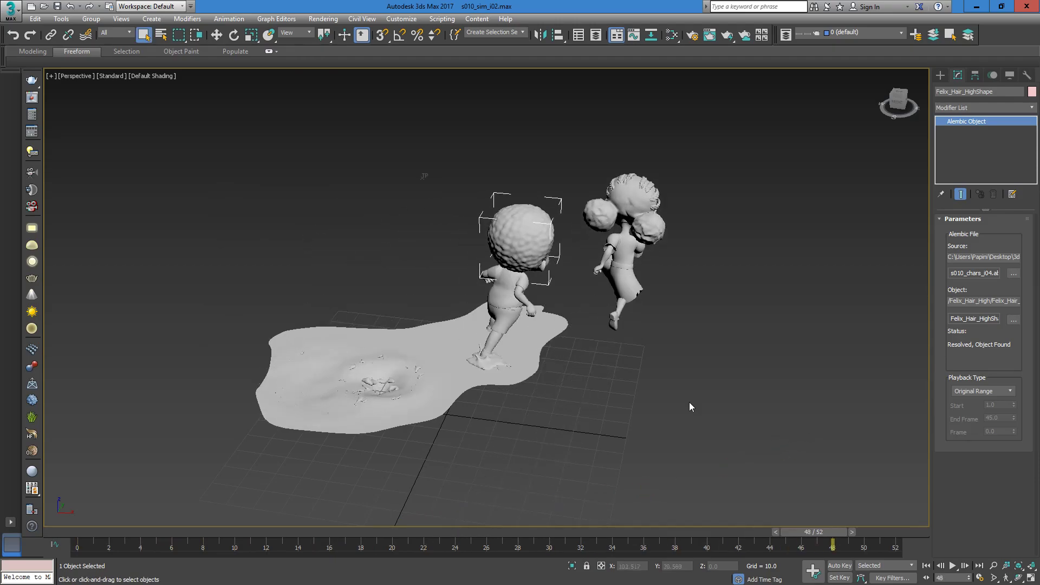
middle_click_drag(732, 410, 688, 349, "alt")
scroll(561, 357, "up", 3)
middle_click_drag(559, 366, 581, 385)
scroll(588, 372, "down", 2)
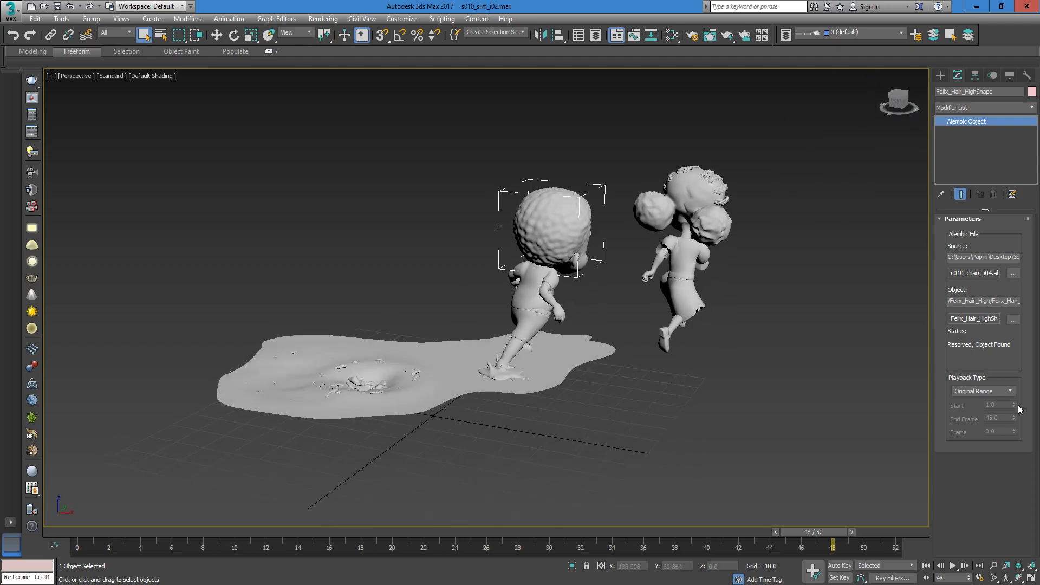
Step: Disable the Meshing dynamic set in Thinking002, set the MasterDynamic viewport display to Dots, and scrub the particle simulation to frame 52
left_click_drag(1039, 114, 719, 83)
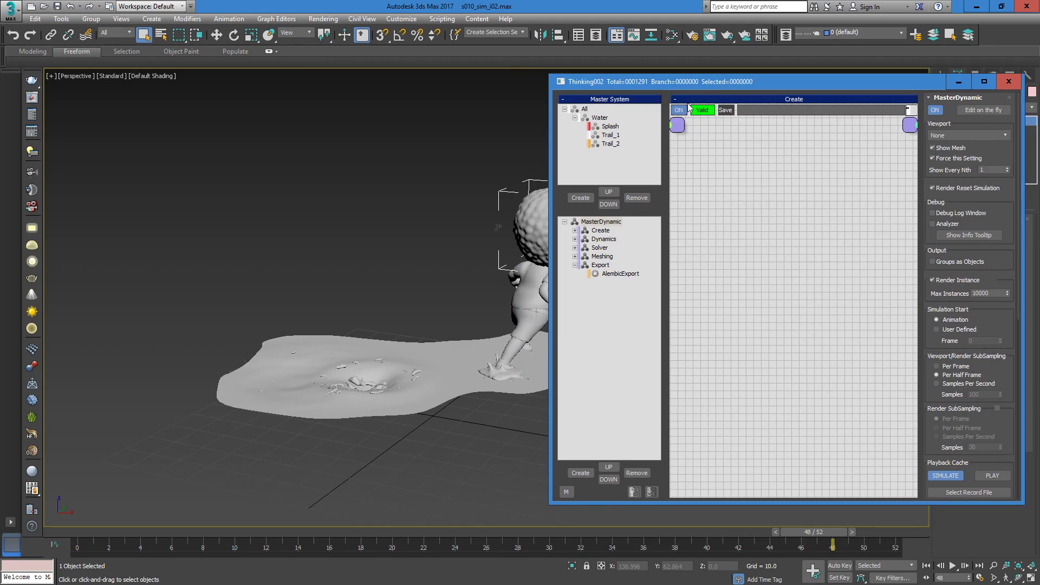
middle_click_drag(303, 375, 236, 370)
right_click(604, 259)
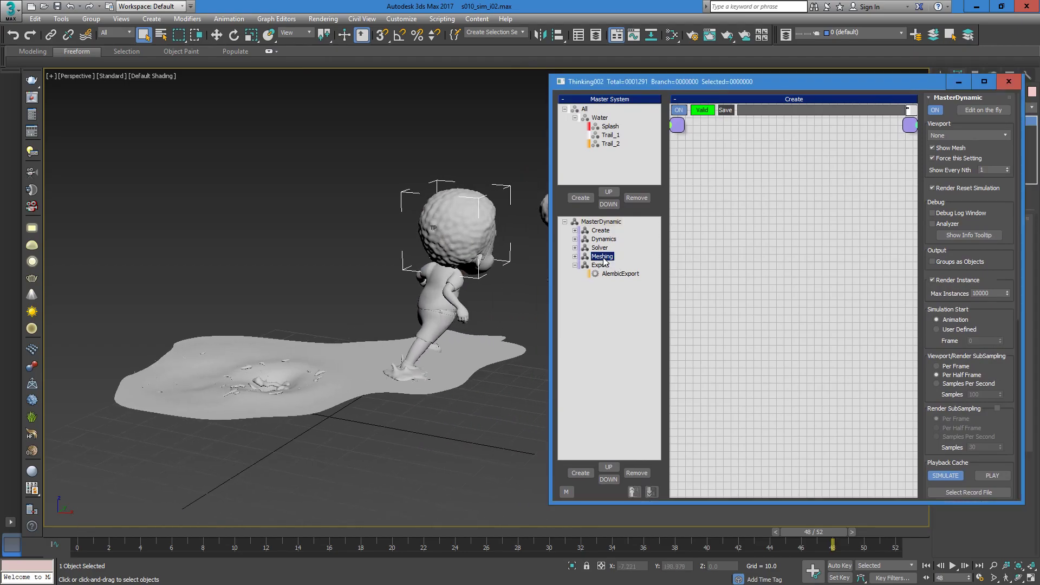
left_click(958, 136)
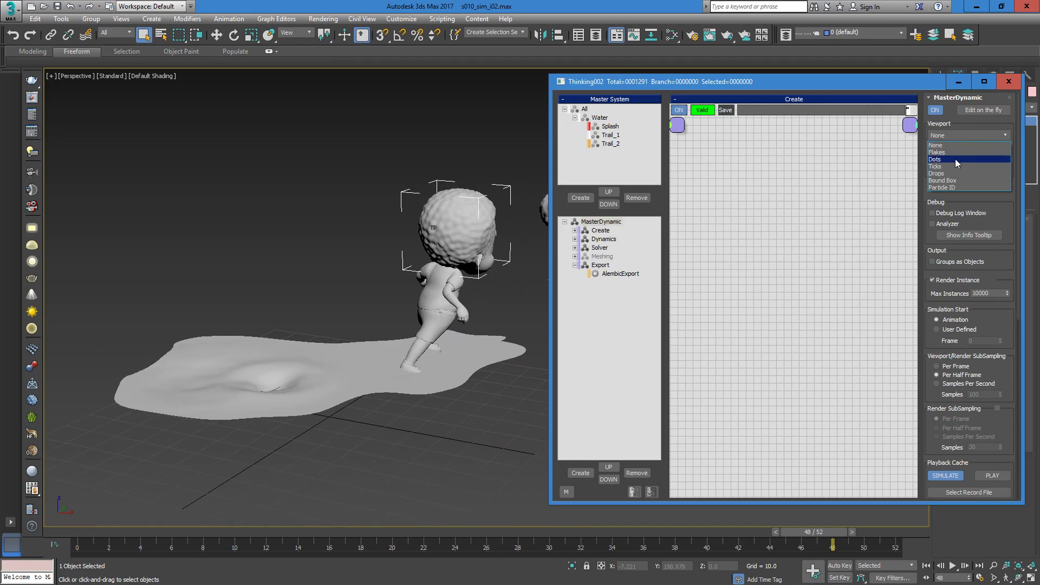
left_click(955, 158)
left_click_drag(91, 545, 897, 528)
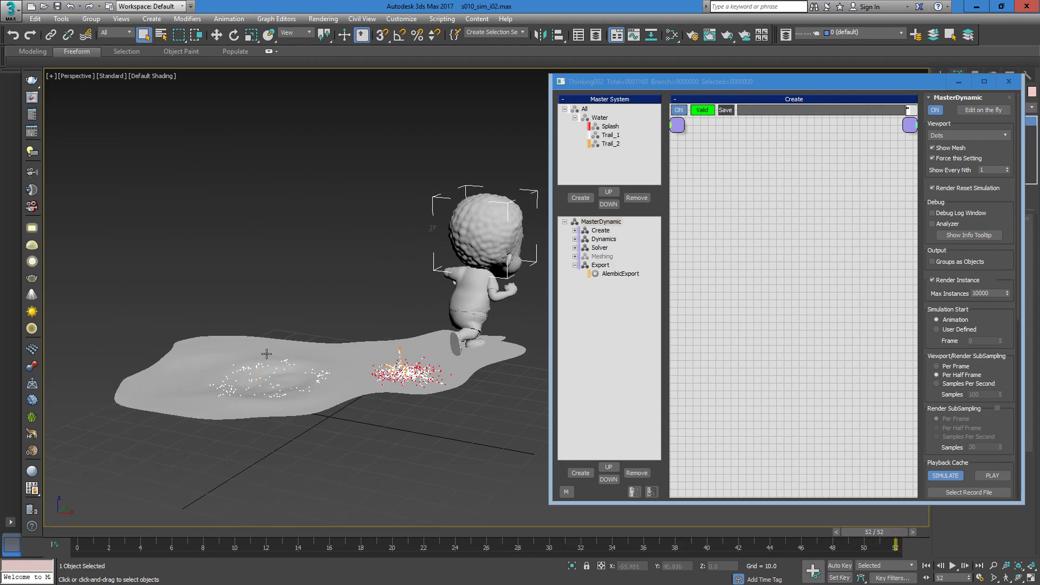
middle_click_drag(275, 329, 415, 292, "alt")
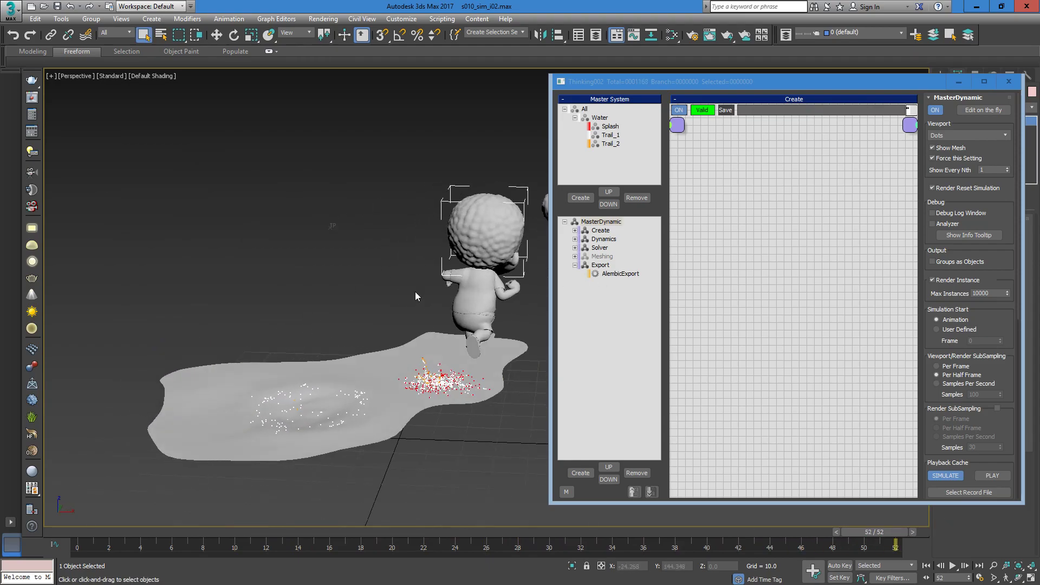
Step: Open the Solver's HydroField operator, examine its field, splash, spray and foam parameters, and scrub the simulation to frame 52
left_click(602, 247)
left_click(689, 144)
left_click_drag(694, 148, 715, 141)
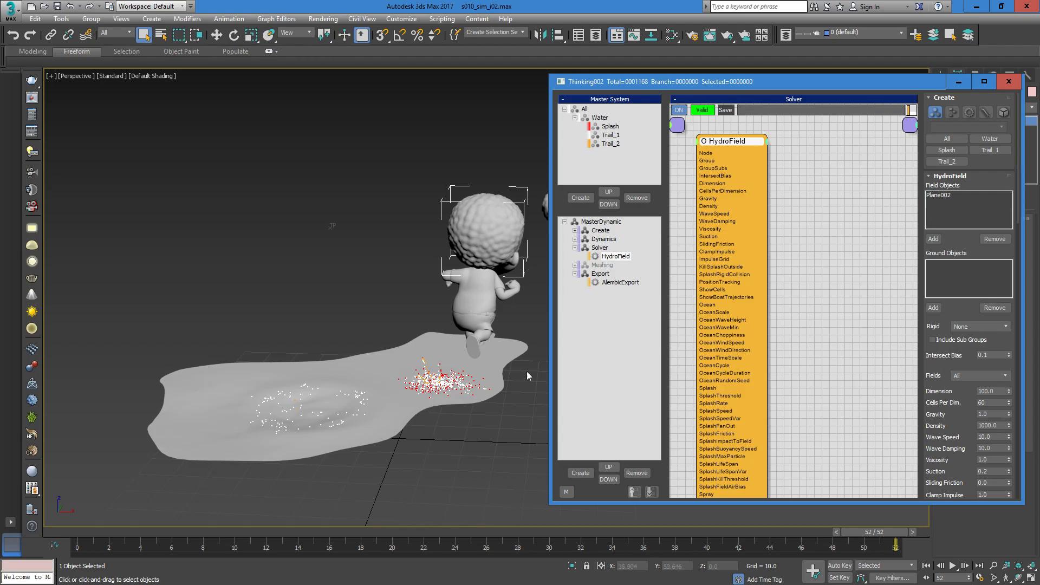
mouse_move(761, 140)
left_mouse_down()
mouse_move(847, 158)
mouse_move(745, 152)
mouse_move(754, 154)
left_mouse_up()
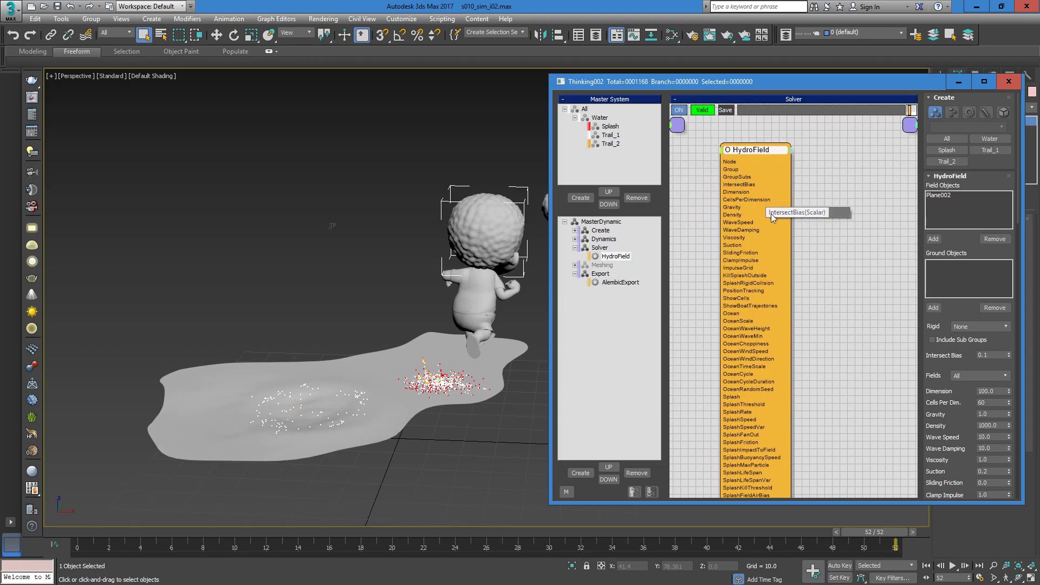
left_click_drag(935, 398, 917, 116)
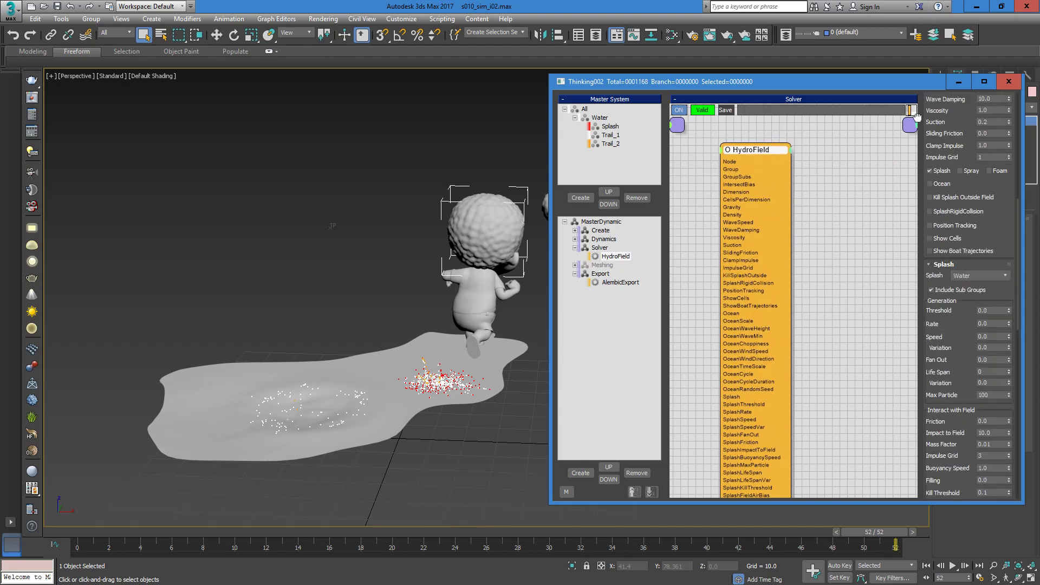
scroll(943, 346, "down", 10)
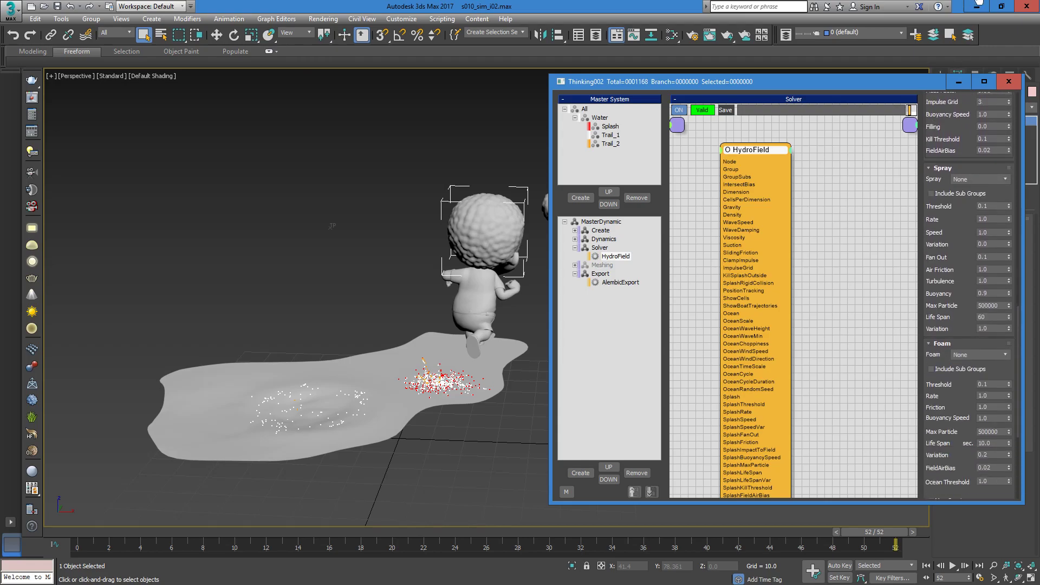
scroll(954, 471, "up", 10)
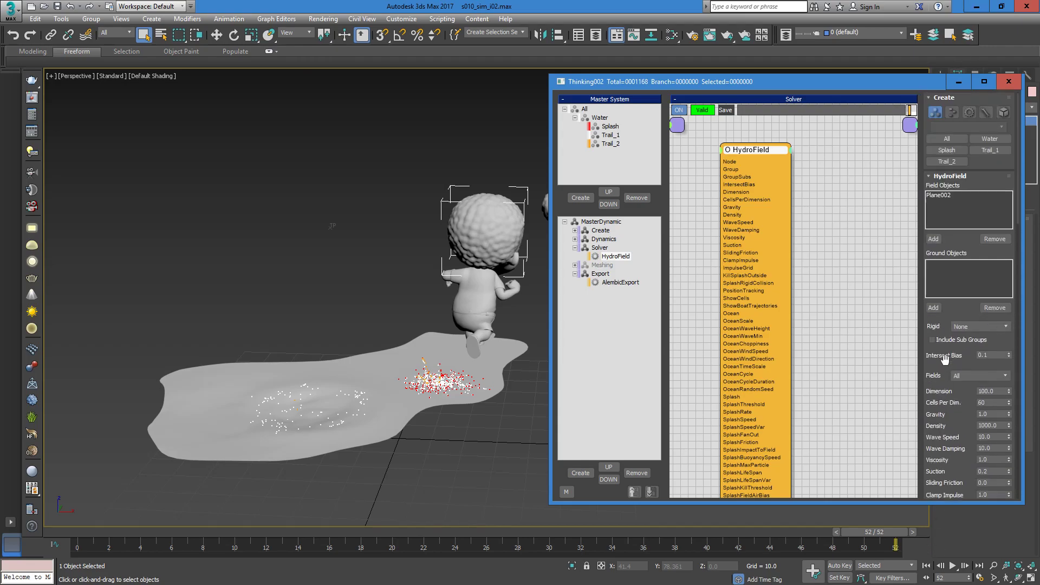
left_click_drag(109, 534, 889, 532)
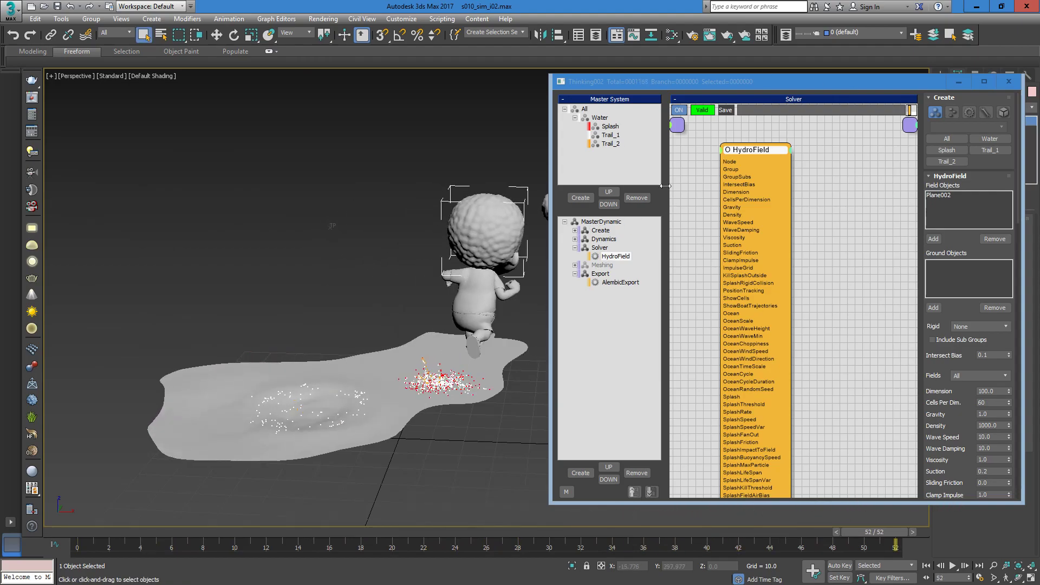
Step: Remove the Water particle group with its subgroups and delete all dynamic sets under MasterDynamic
left_click(598, 118)
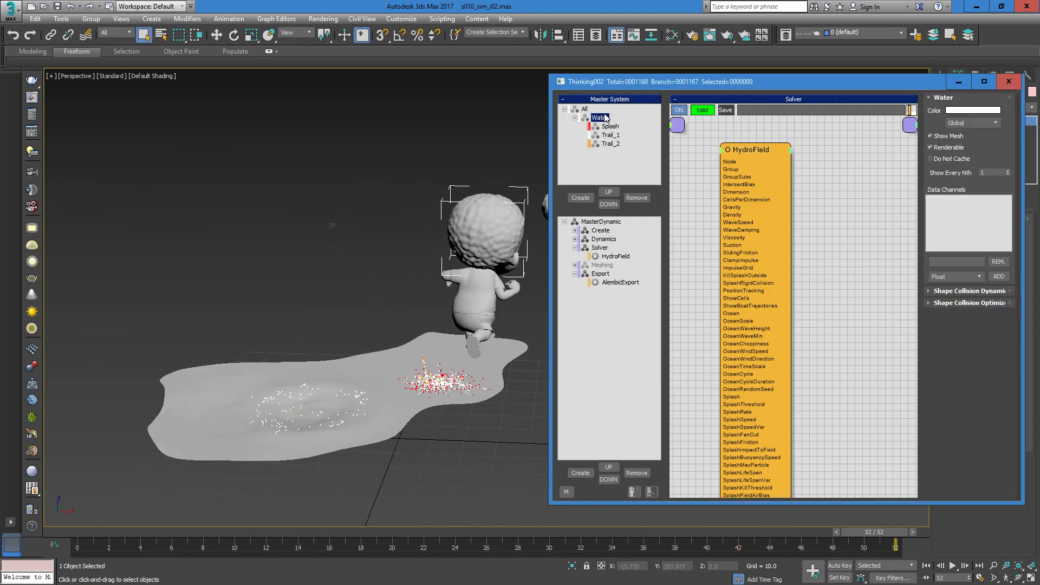
left_click(632, 199)
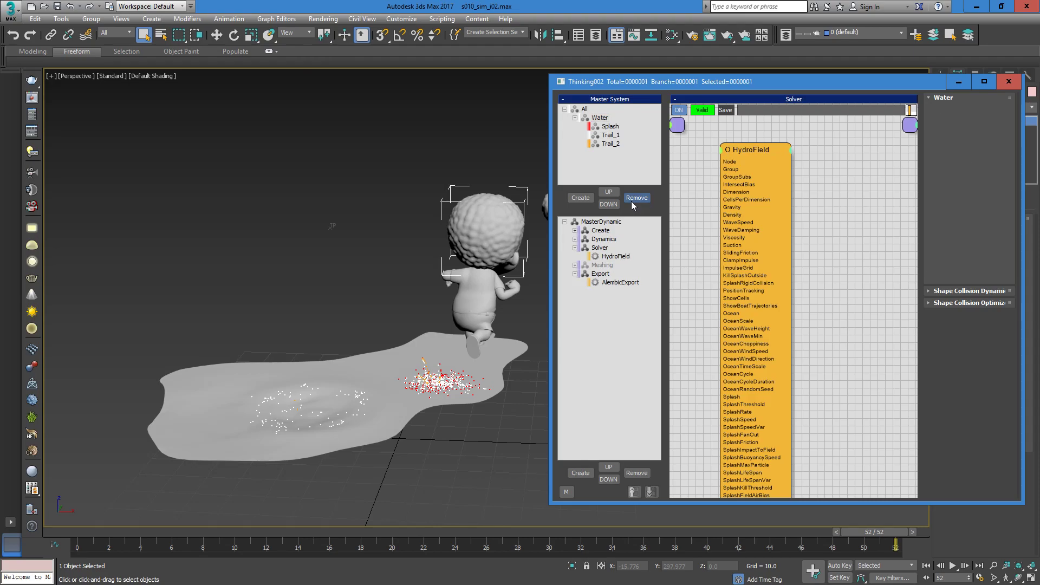
left_click(603, 238)
left_click(601, 231)
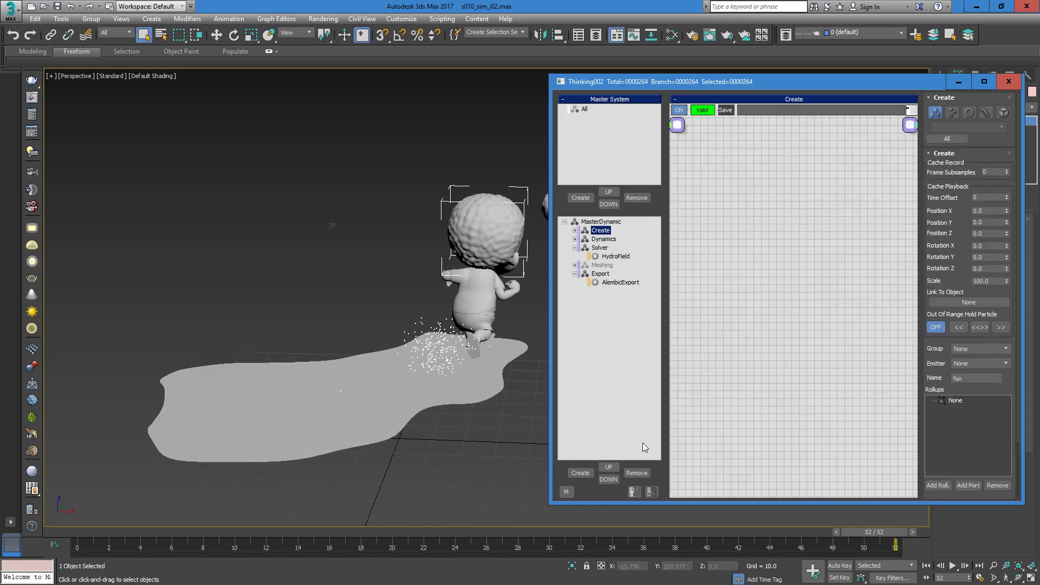
left_click(638, 474)
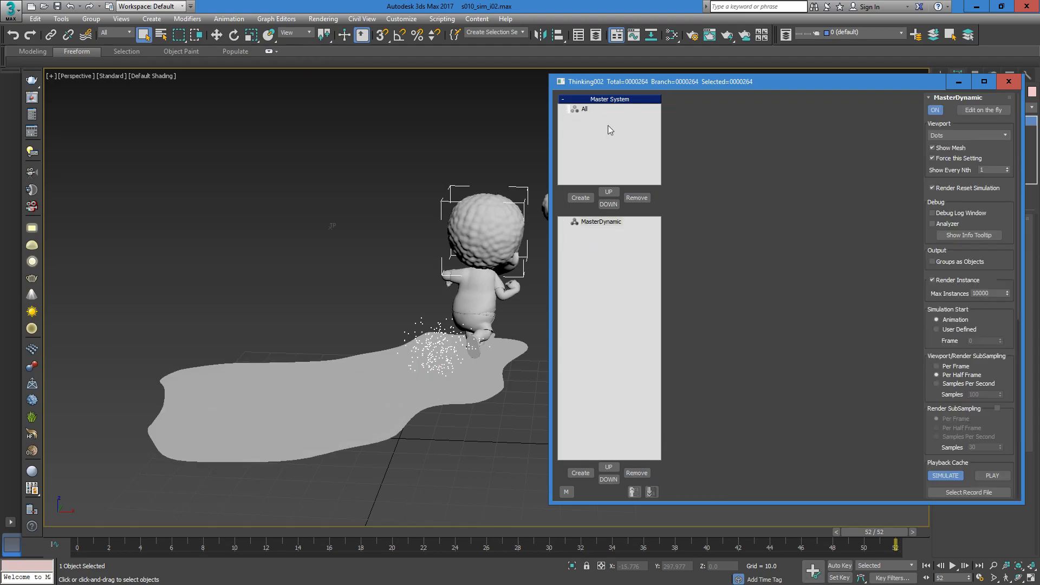
Step: Return the timeline to frame 0 and unhide all hidden objects in the scene
mouse_move(85, 532)
left_mouse_down()
mouse_move(369, 532)
mouse_move(76, 515)
left_mouse_up()
left_click_drag(873, 80, 692, 74)
left_click(1009, 74)
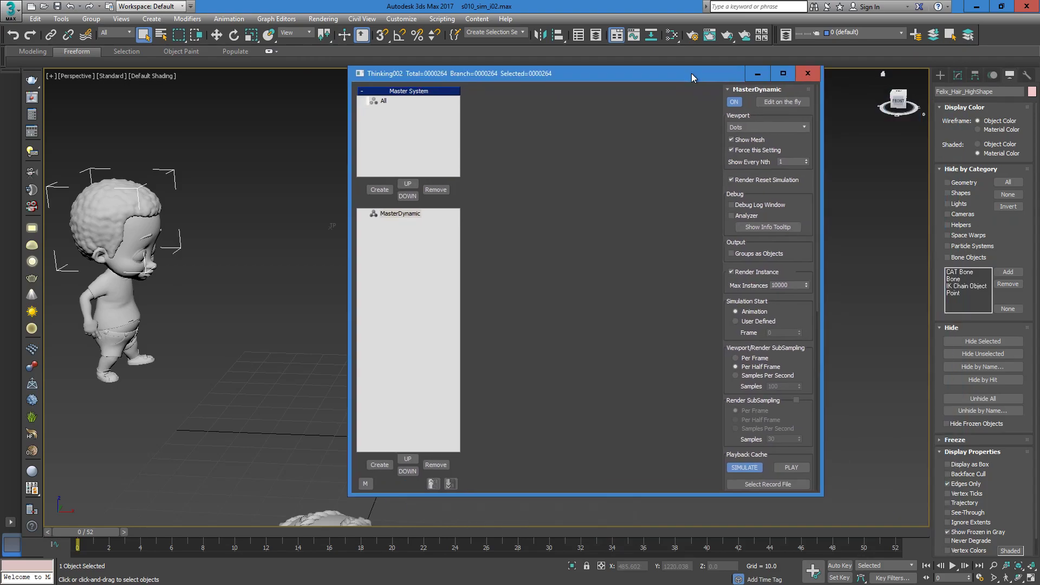
left_click(987, 401)
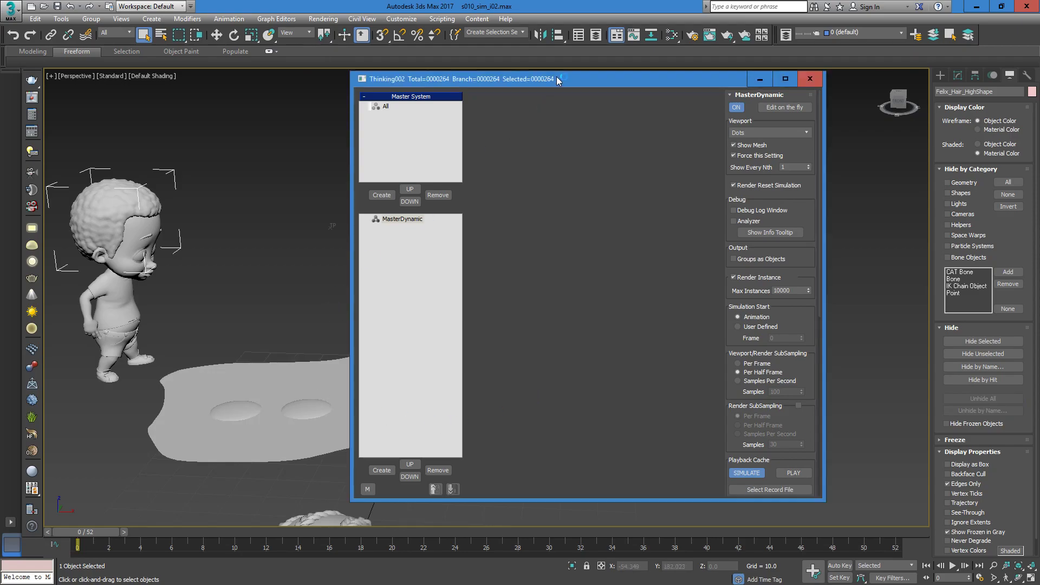
left_click_drag(557, 76, 821, 75)
Step: Select the puddle plane and display edged faces to inspect its mesh grid
left_click(411, 356)
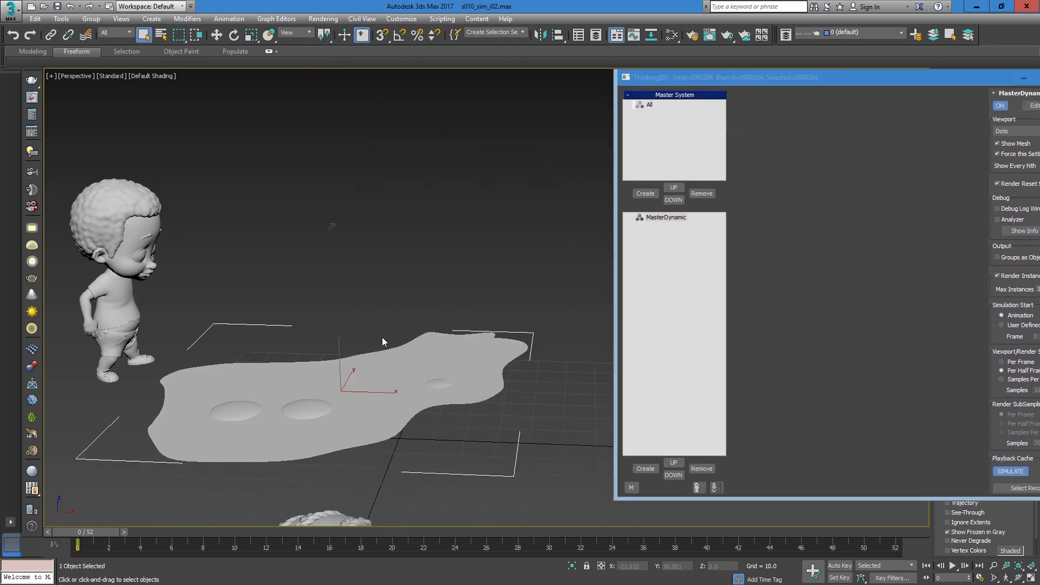
key("F4")
middle_click_drag(399, 360, 460, 211, "alt")
middle_click_drag(260, 326, 316, 284, "alt")
middle_click_drag(455, 336, 367, 328, "alt")
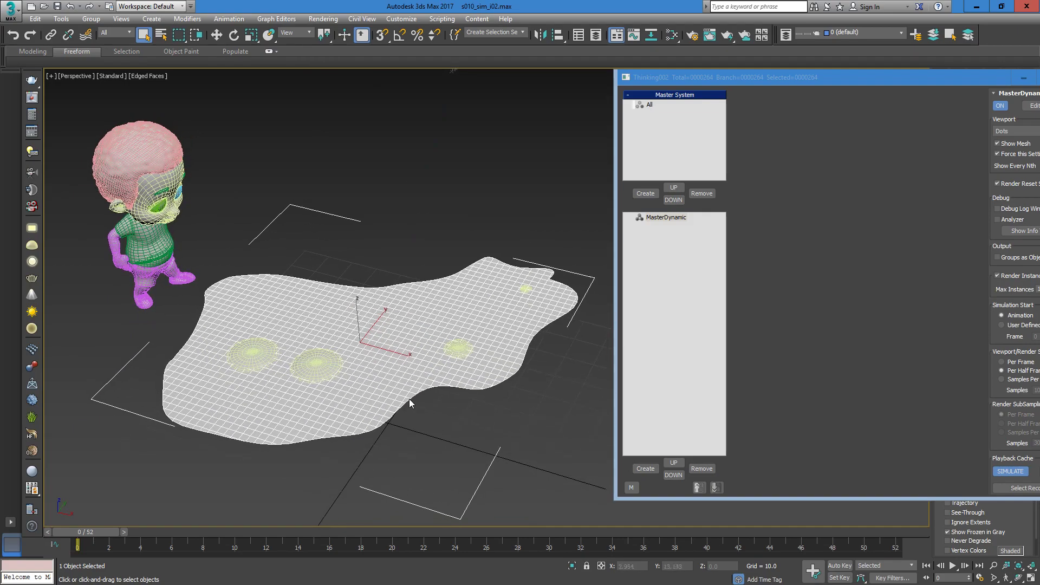
Step: Select the flattened spheres in the puddle one after another to examine their placement
left_click(255, 360)
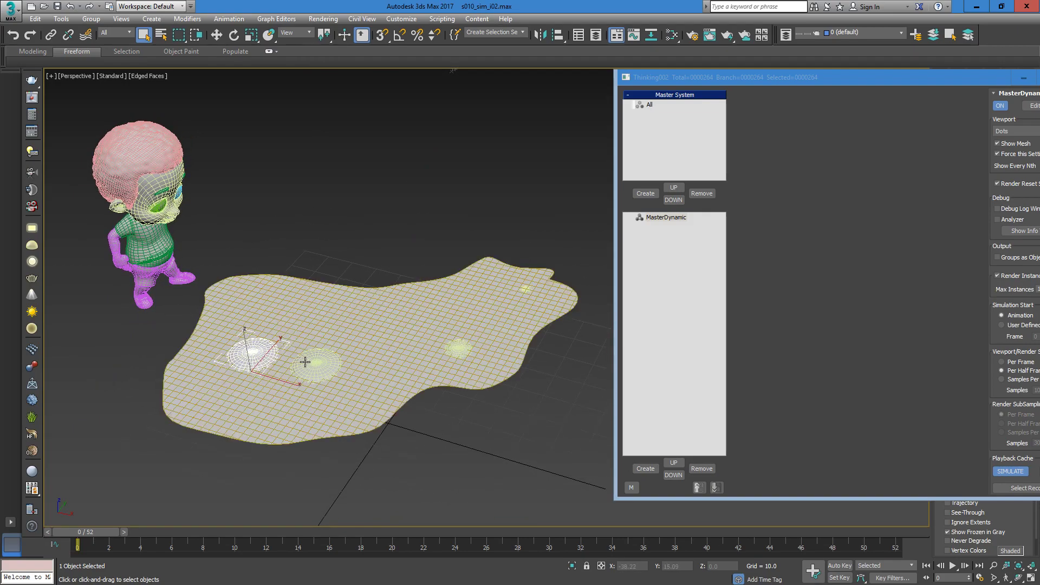
left_click_drag(895, 78, 796, 132)
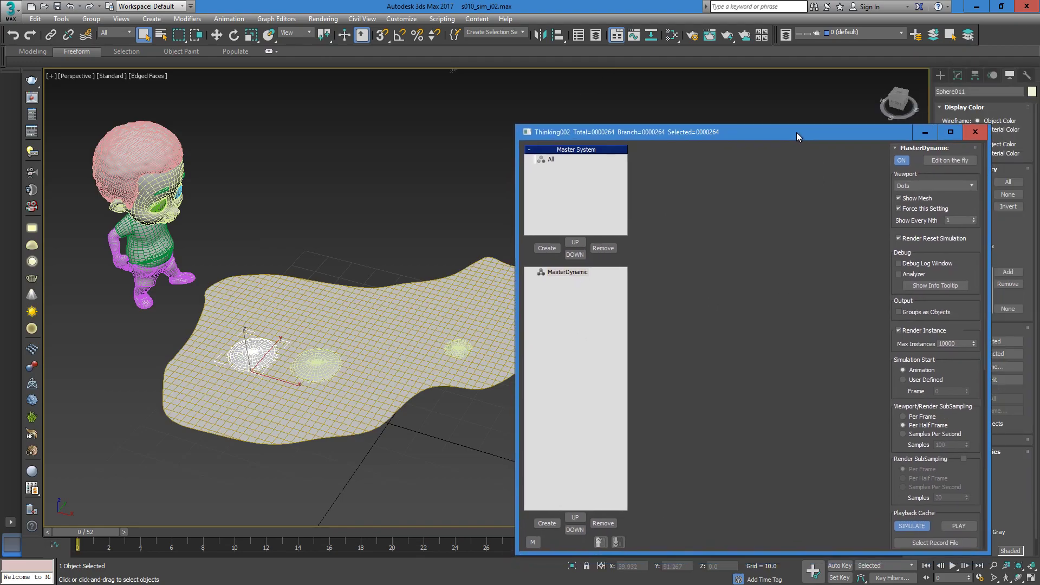
left_click(324, 361)
left_click(456, 345)
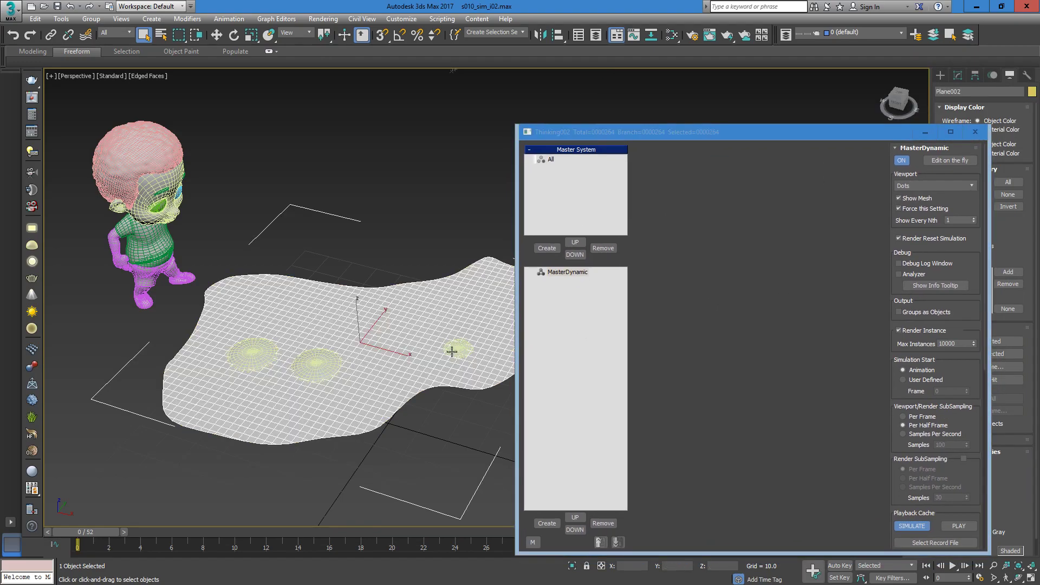
left_click(455, 347)
Step: With the second sphere selected, scrub to frames 25, 30 and 52 to compare the spheres with the boy's footsteps
left_click_drag(107, 535, 472, 479)
left_click(321, 365)
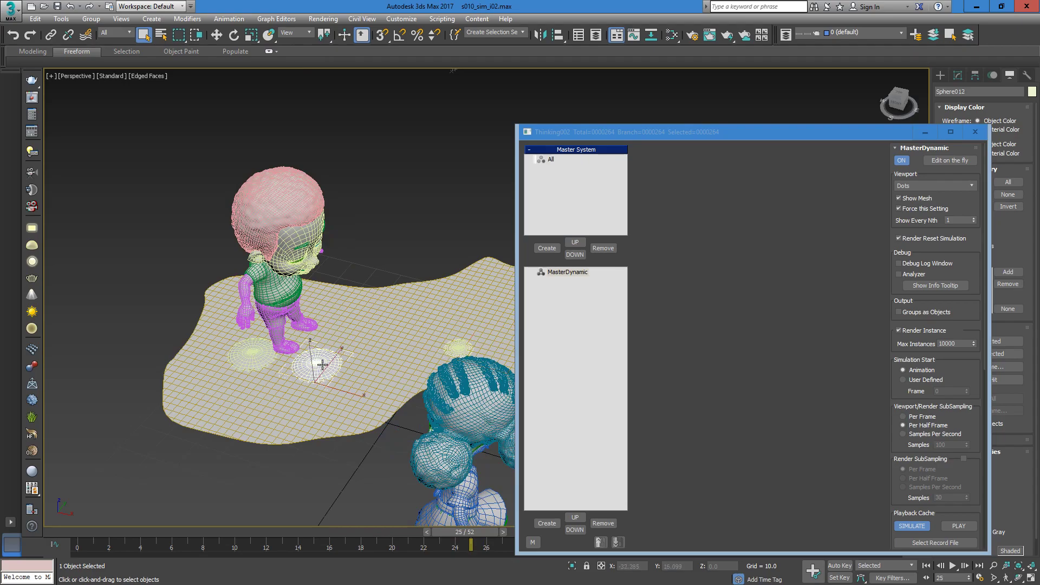
left_click_drag(443, 542, 528, 539)
key("w")
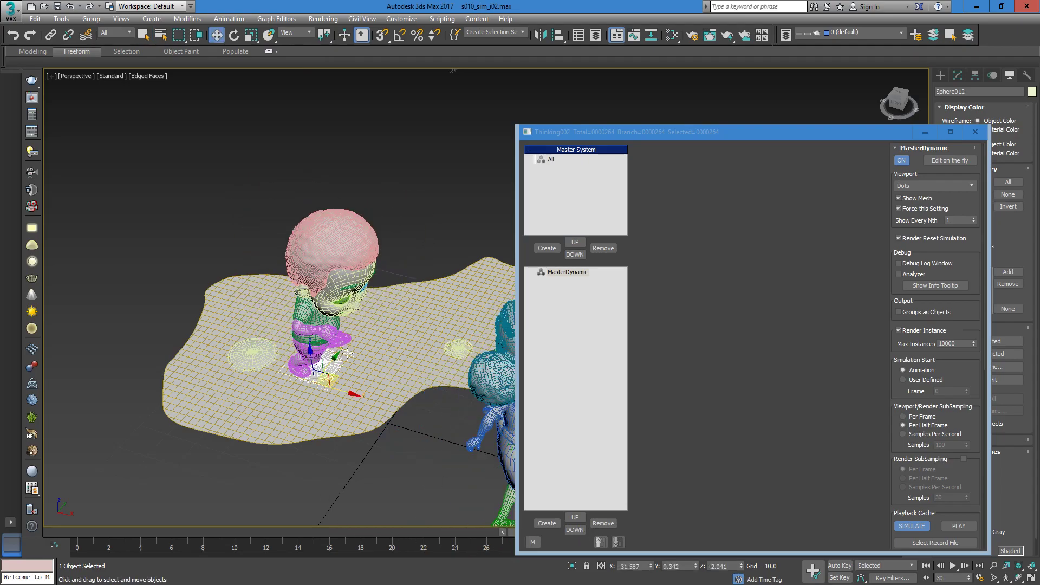
key("r")
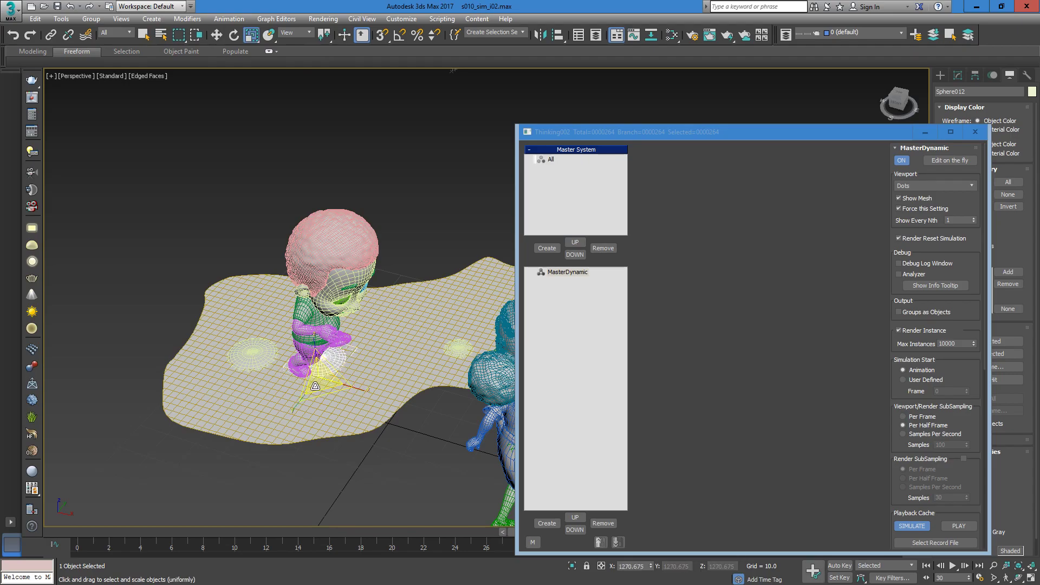
left_click_drag(386, 532, 922, 518)
middle_click_drag(365, 374, 351, 343, "alt")
scroll(406, 290, "down", 2)
scroll(407, 290, "up", 2)
middle_click_drag(400, 283, 343, 282)
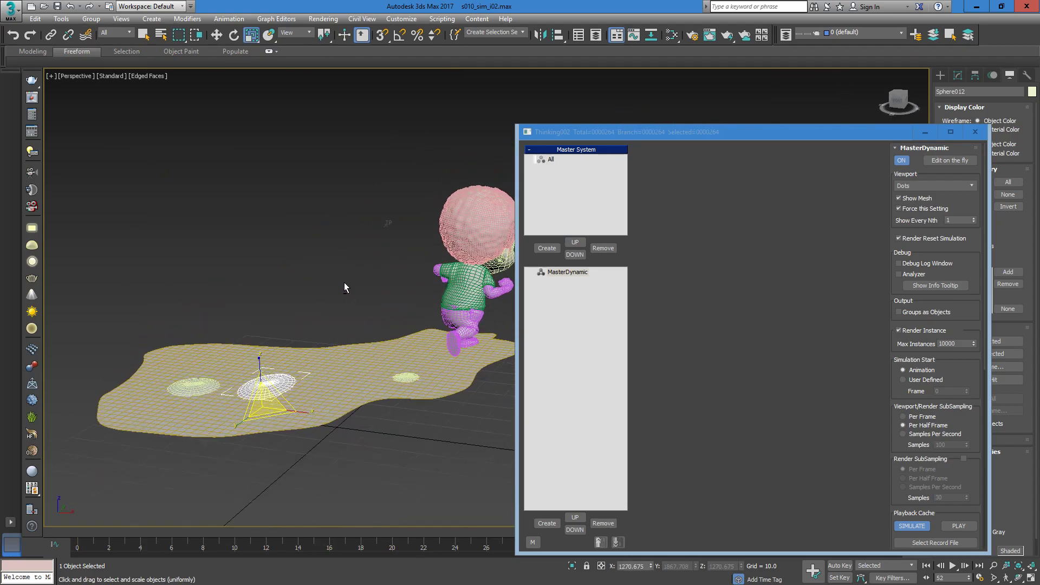
Step: Turn off the edged-faces display and select the puddle's spheres and the puddle plane in turn
left_click(341, 289)
key("F3")
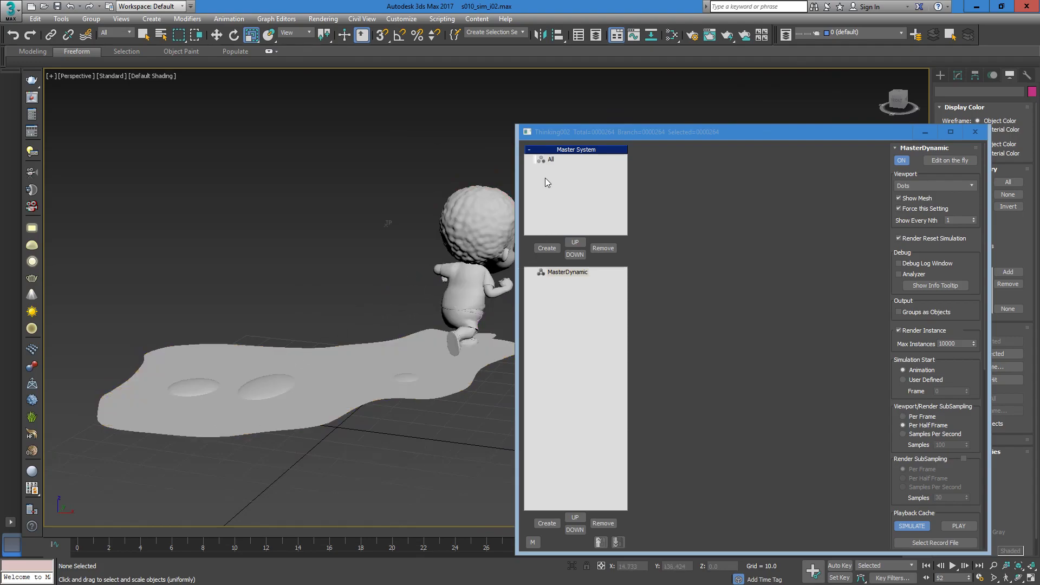
left_click(201, 383)
left_click(278, 380)
left_click(400, 376)
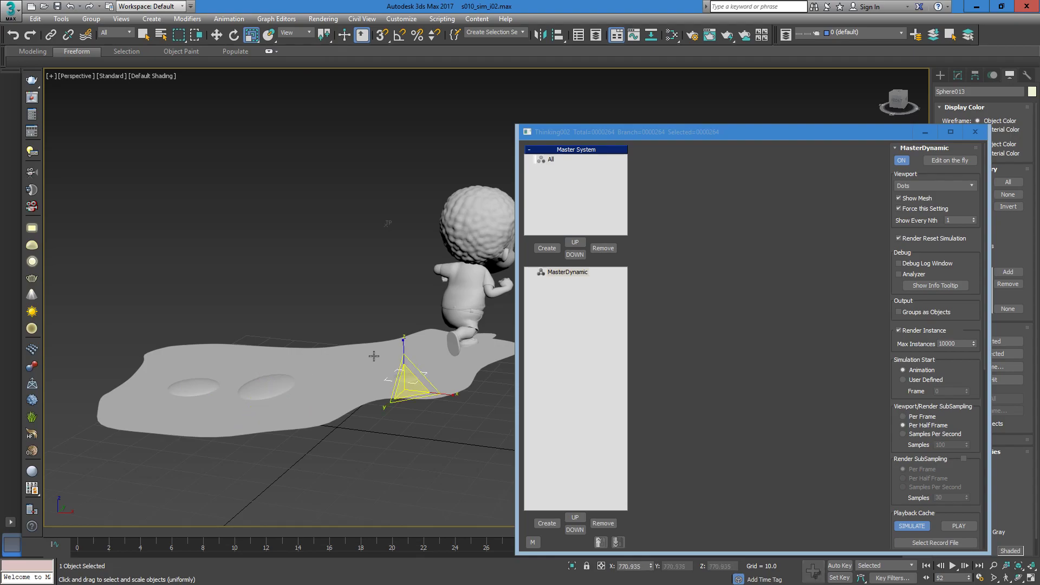
left_click(284, 354)
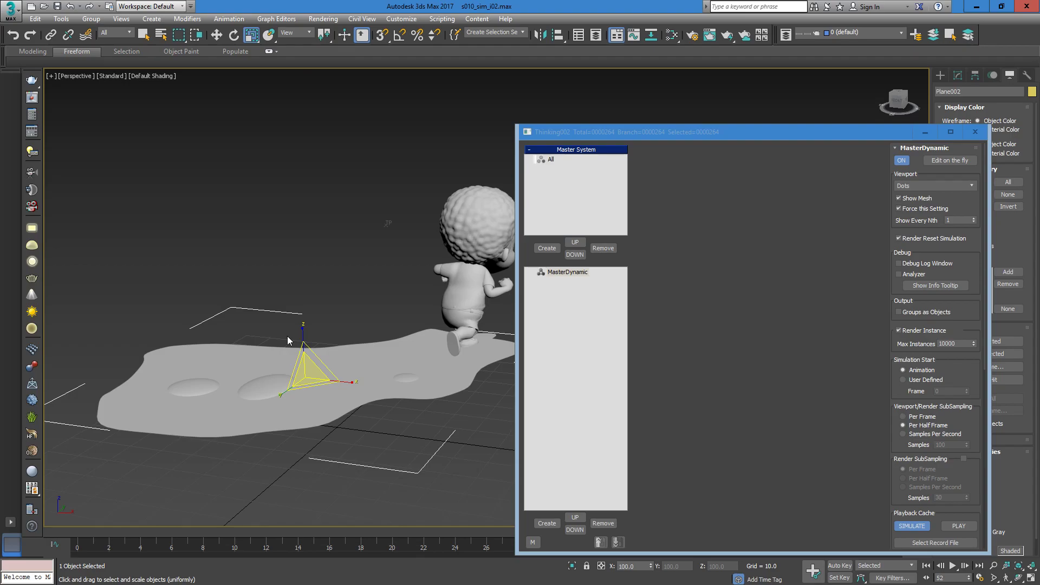
Step: Add four particle groups under All in the master system
double_click(588, 273)
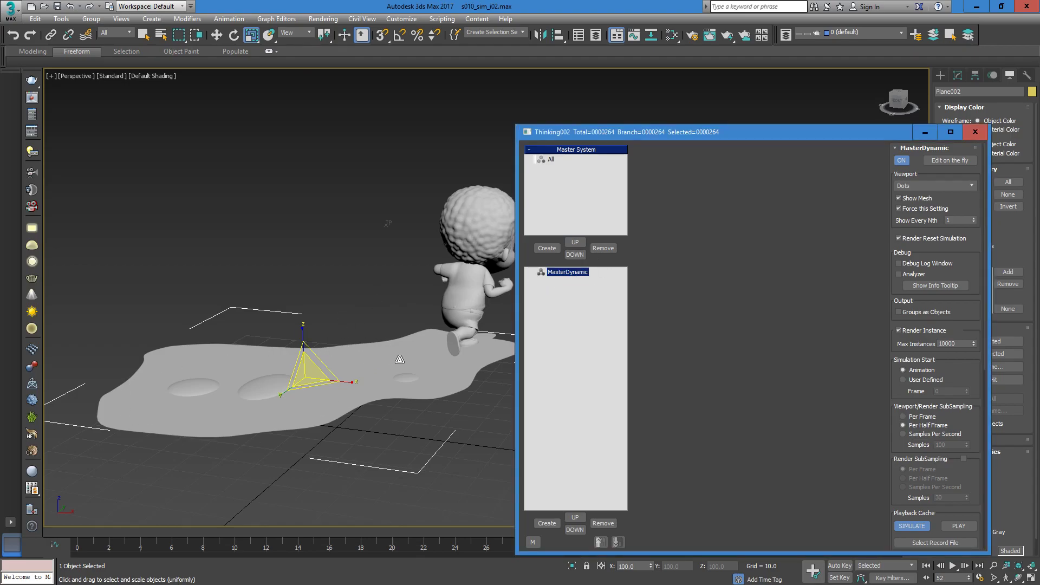
left_click(321, 306)
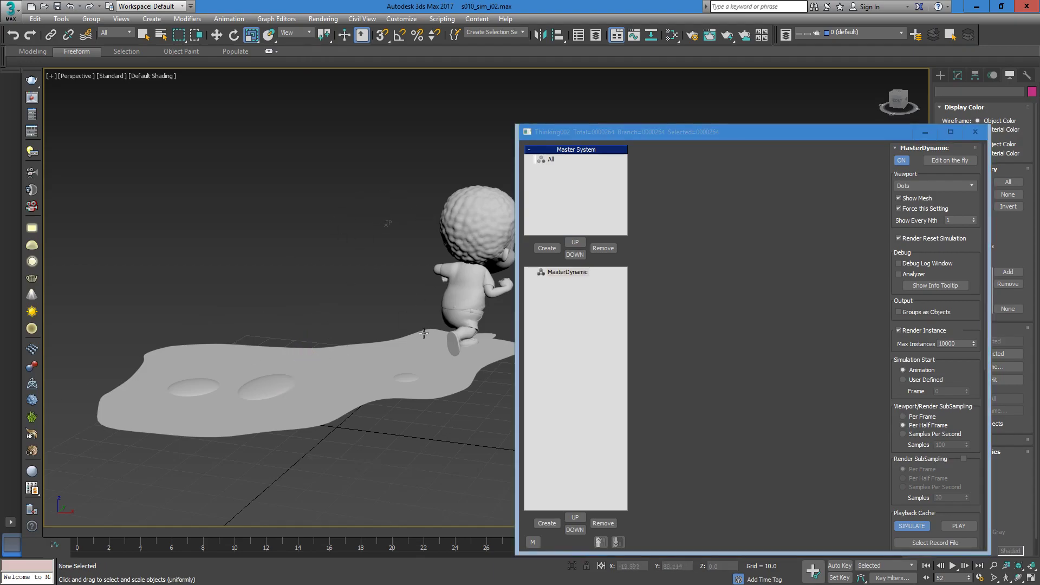
left_click(551, 160)
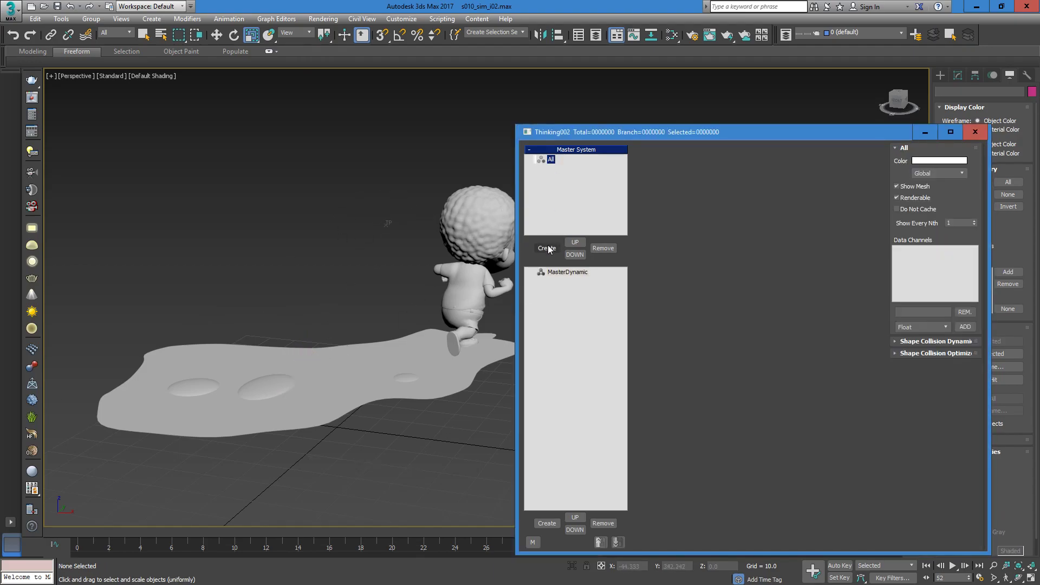
left_click(550, 250)
left_click(547, 251)
left_click(547, 251)
left_click(547, 251)
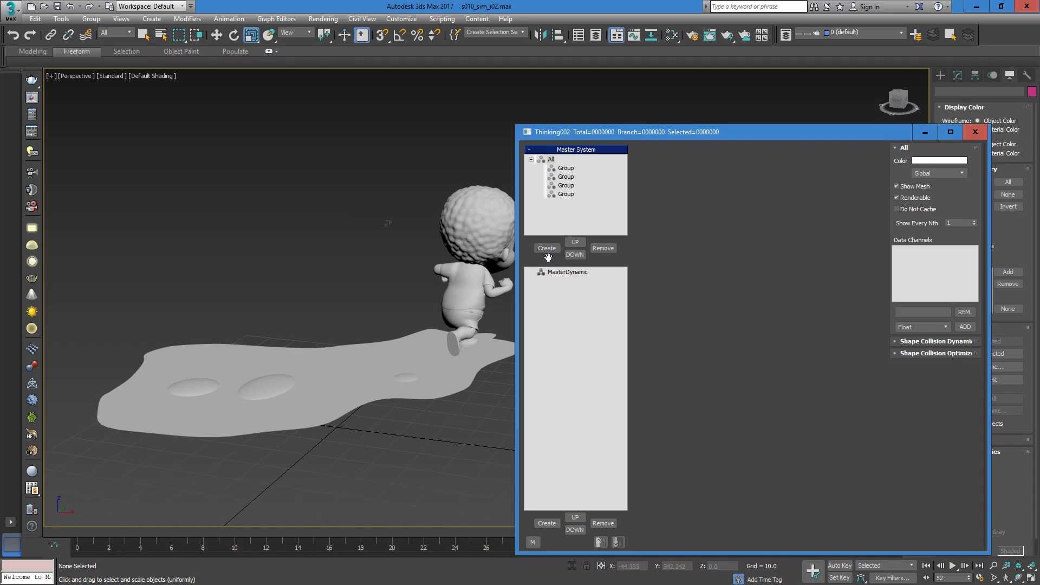
Step: Name the first two particle groups Water and Splash
left_click(572, 170)
left_click(566, 176)
type("T")
type("Splash")
key("Return")
Step: Name the third particle group Trail and the fourth TRail_2
left_click(565, 185)
left_click(565, 185)
type("Trail")
key("Return")
left_click(567, 194)
left_click(568, 194)
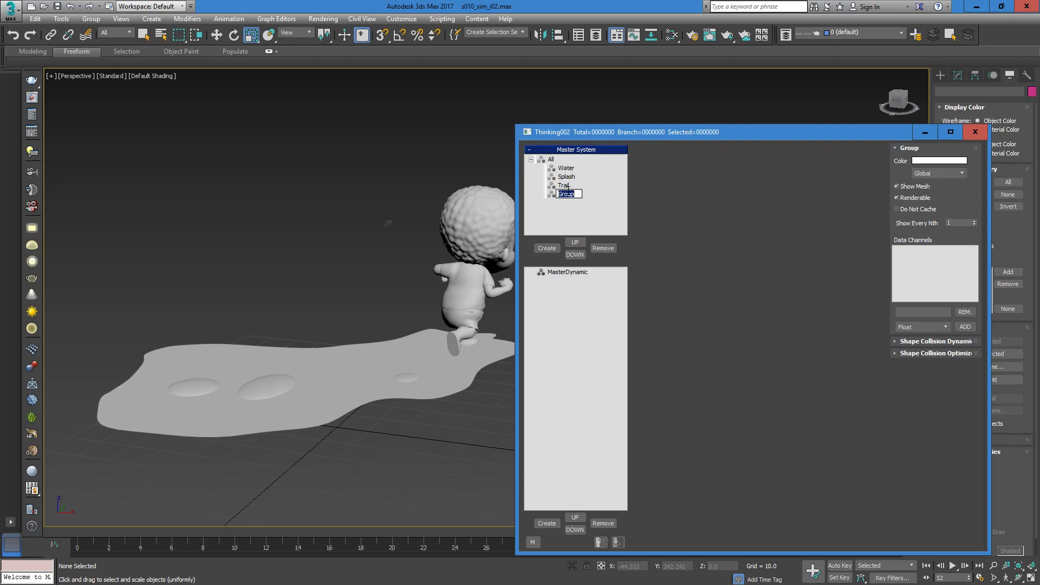
type("TRail 2")
key("Return")
Step: Rename the Trail group as Trail_1 and check through the renamed groups
left_click(570, 187)
left_click(570, 189)
key("End")
type("_1")
key("Return")
left_click(568, 194)
left_click(570, 187)
left_click(569, 195)
left_click(574, 186)
left_click(570, 177)
Step: Add four dynamic sets under MasterDynamic
left_click(565, 273)
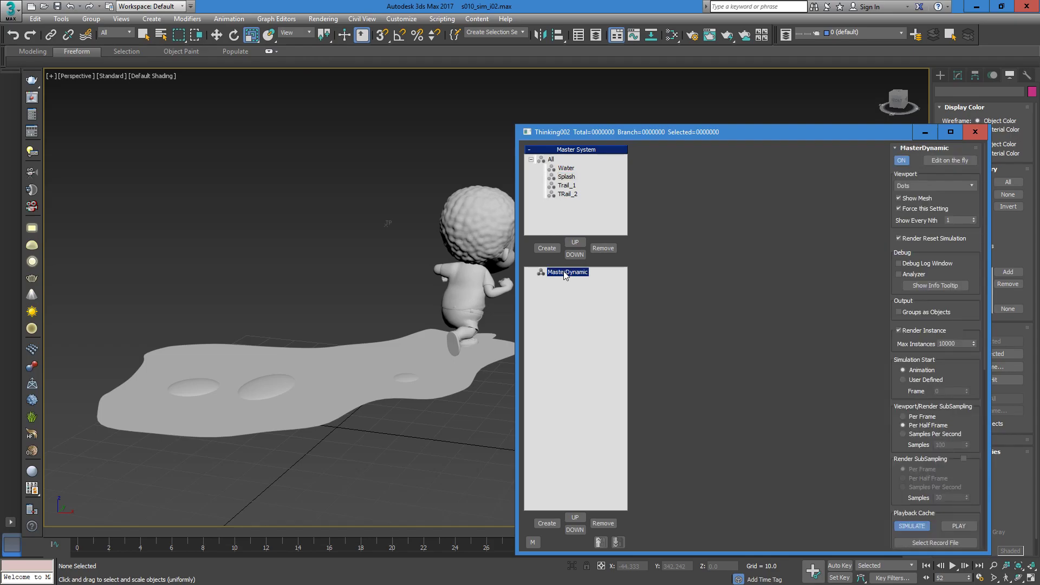
left_click(547, 524)
left_click(547, 524)
left_click(547, 524)
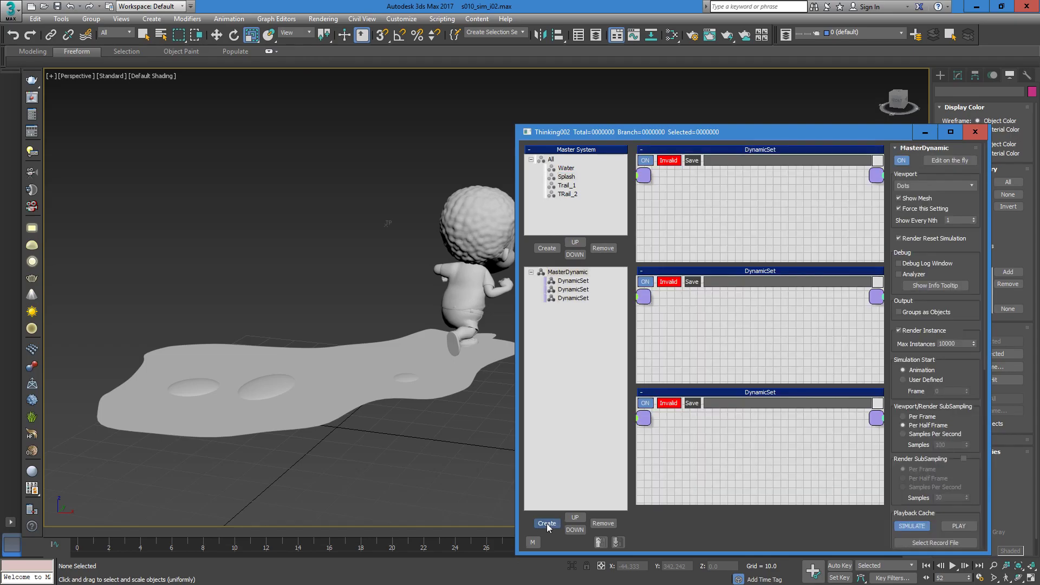
left_click(547, 523)
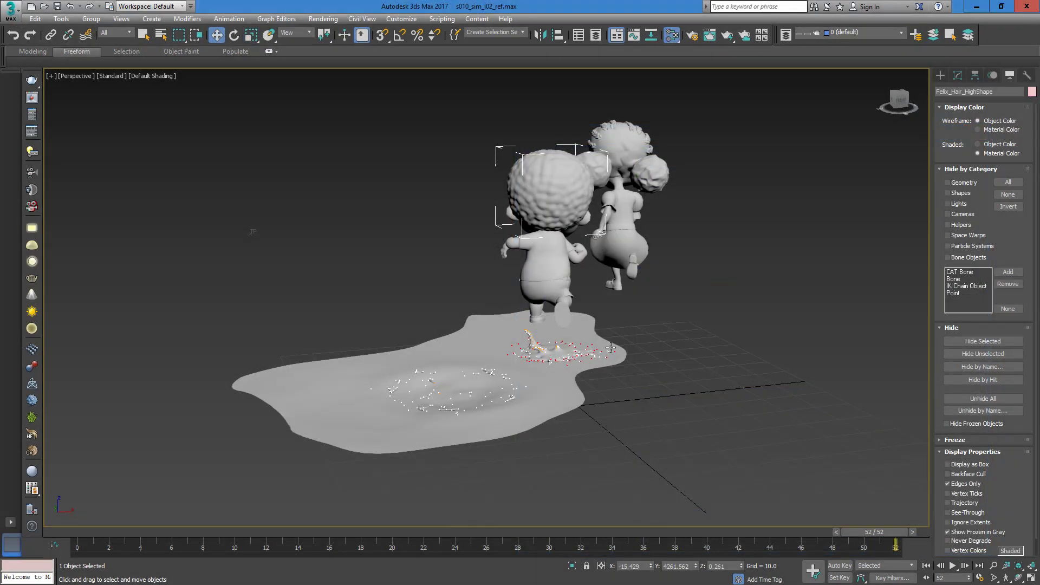
Step: Glance at the reference scene s010_sim_i02_ref.max and move the particle system window clear of the command panel
key("alt+Tab")
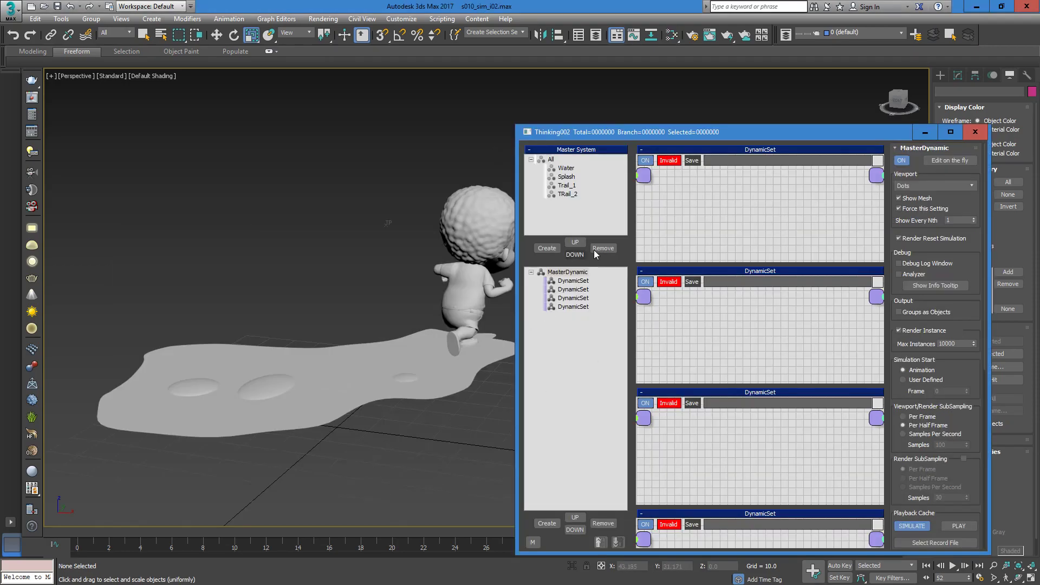
left_click_drag(786, 133, 759, 97)
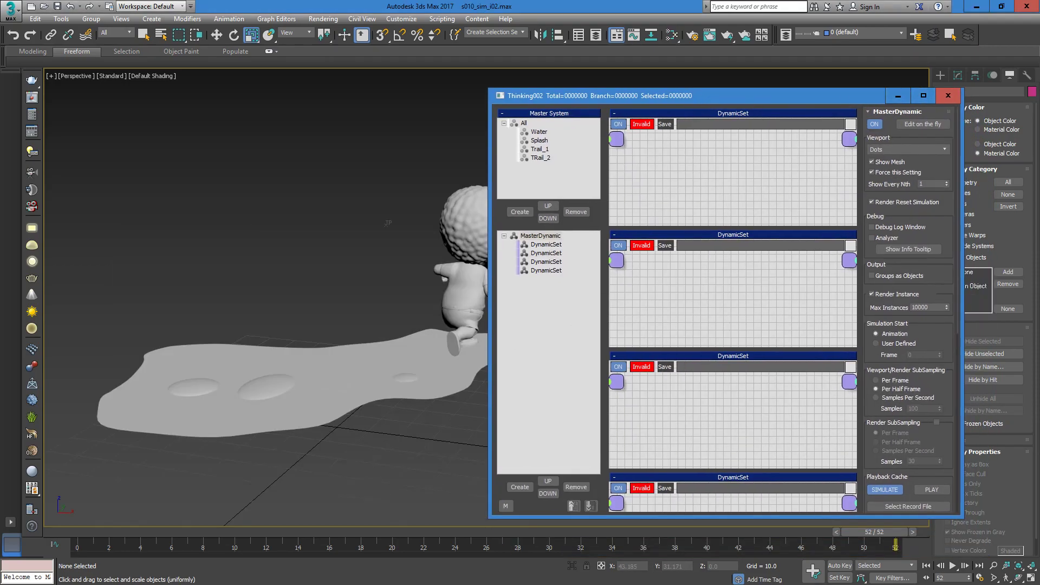
key("alt+Tab")
key("alt+Tab")
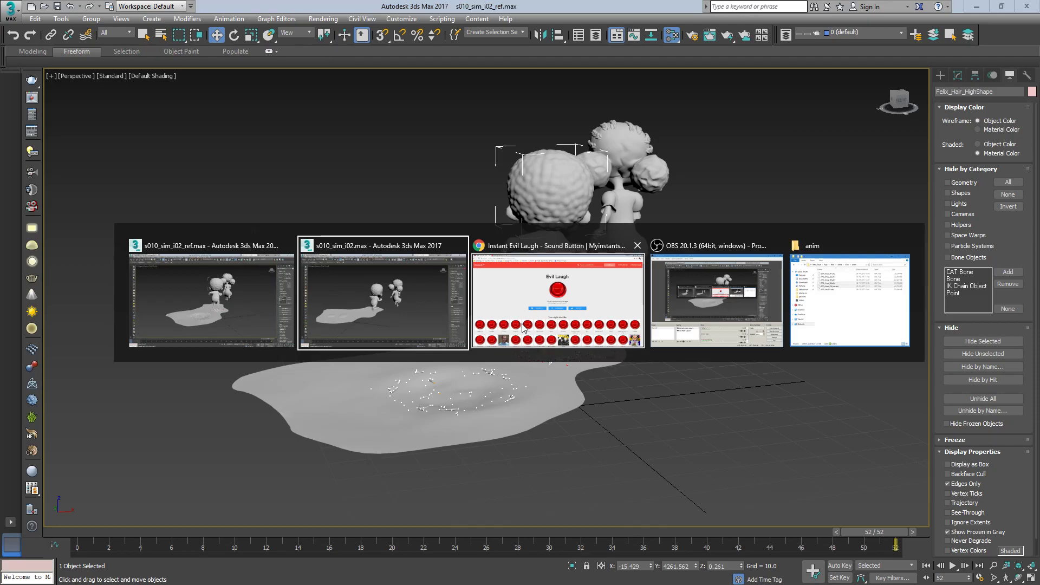
left_click_drag(709, 93, 609, 93)
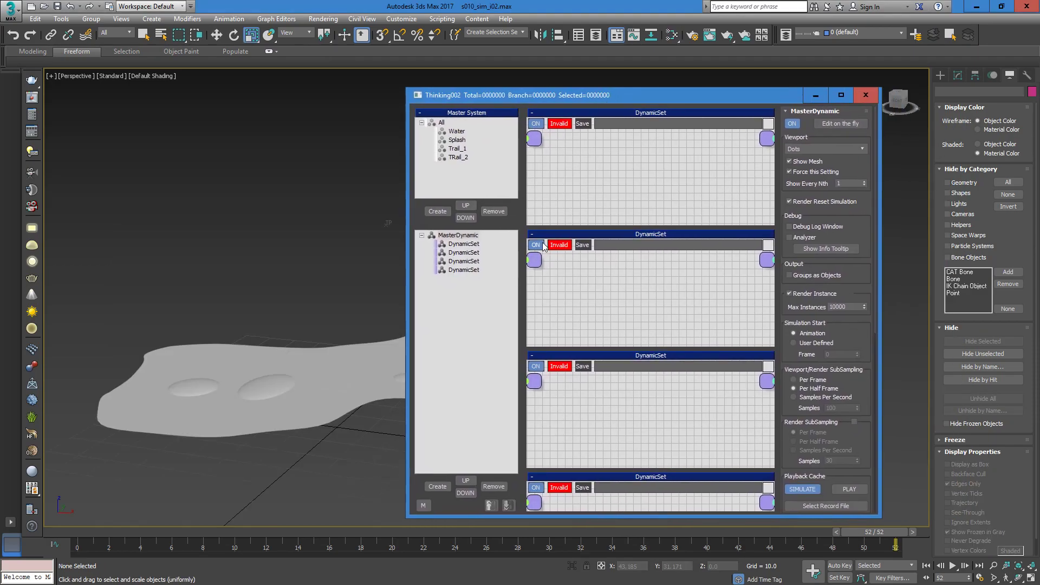
Step: Enlarge the first dynamic set's wiring area and rename the set as Create
left_click(463, 244)
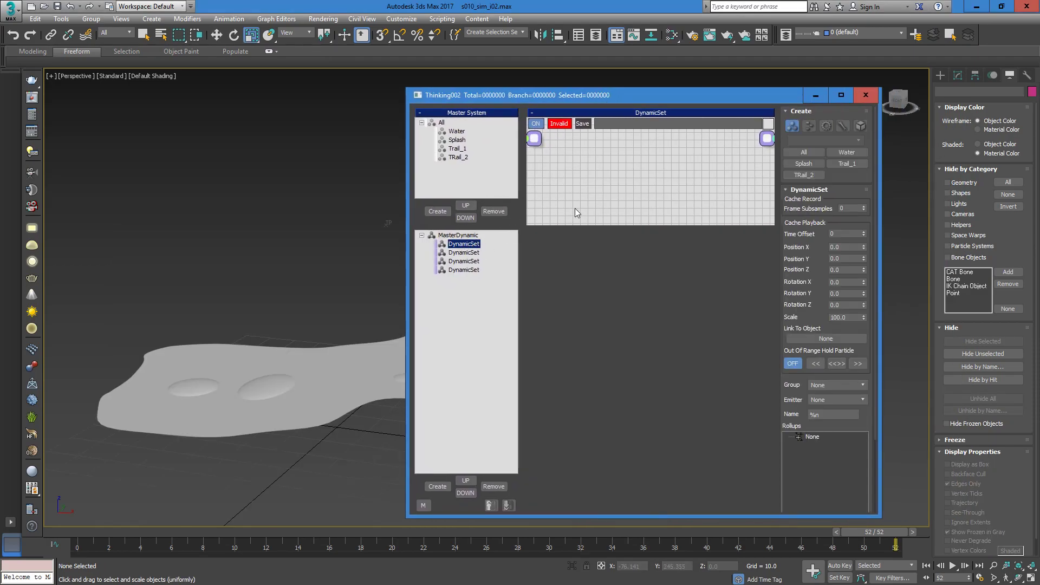
left_click_drag(572, 225, 609, 497)
left_click(471, 245)
left_click(471, 246)
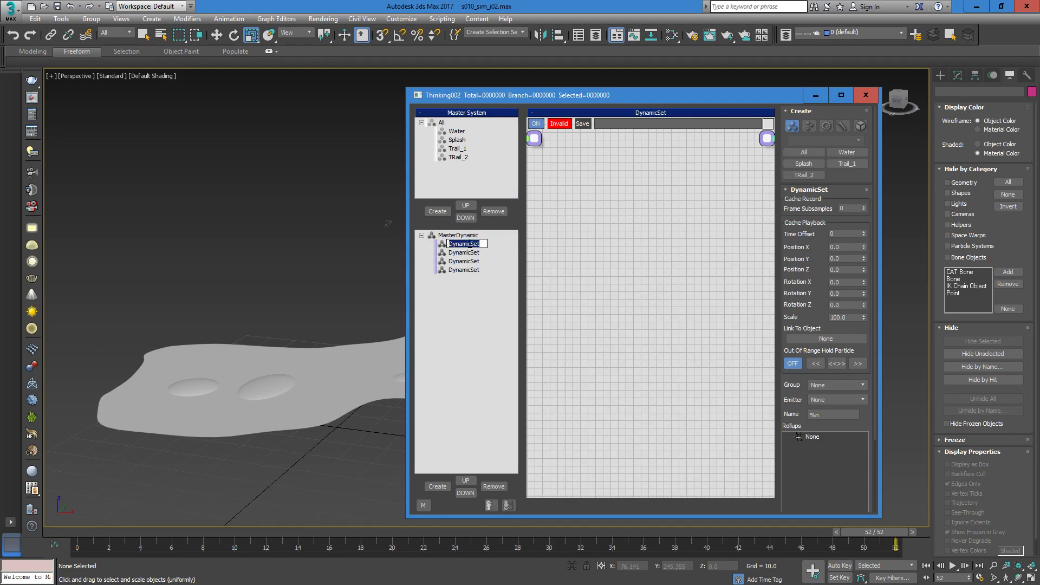
type("Create")
key("Return")
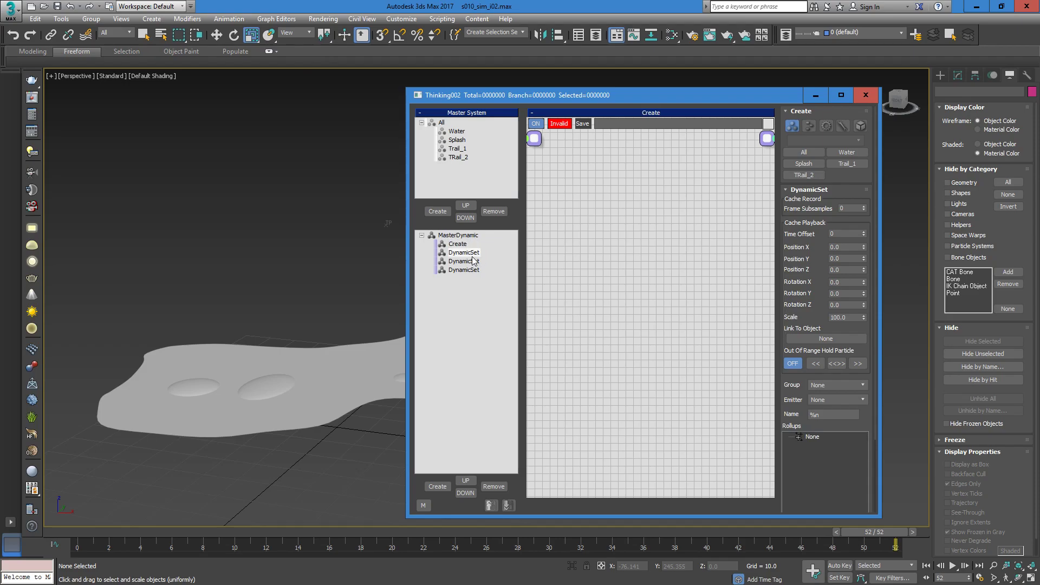
Step: Rename the second dynamic set as Dynamics and the third as Solver
left_click(472, 253)
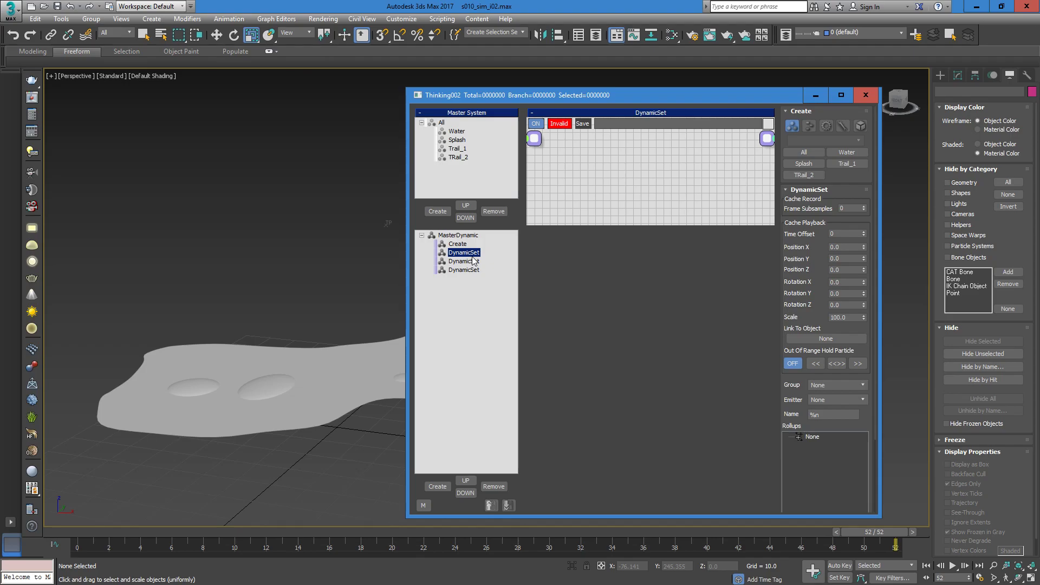
left_click(479, 253)
key("Return")
left_click(469, 261)
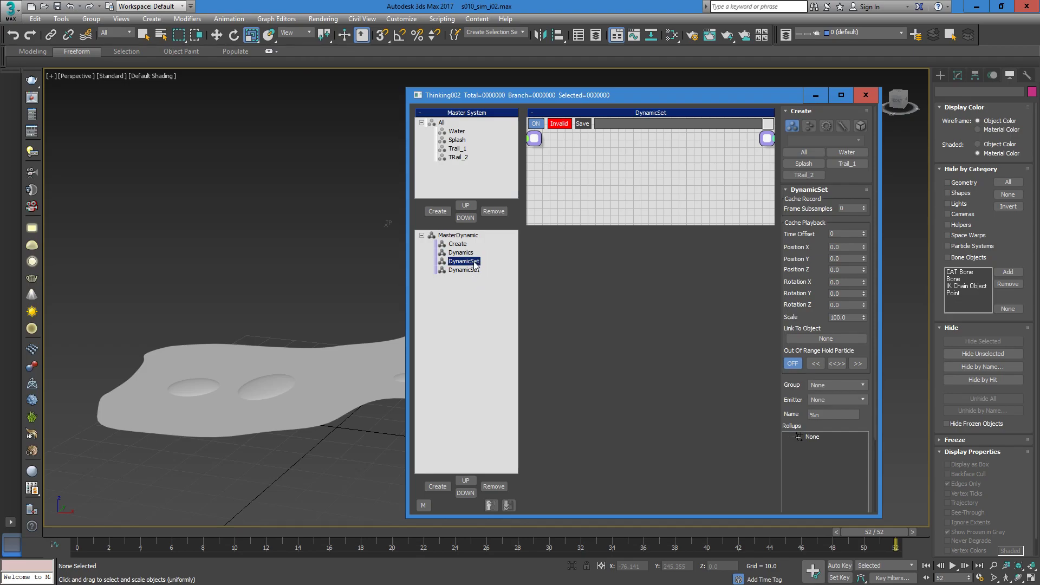
left_click(475, 263)
type("Solver")
key("Return")
Step: Rename the fourth dynamic set as Meshing and add a fifth dynamic set named Export
left_click(467, 270)
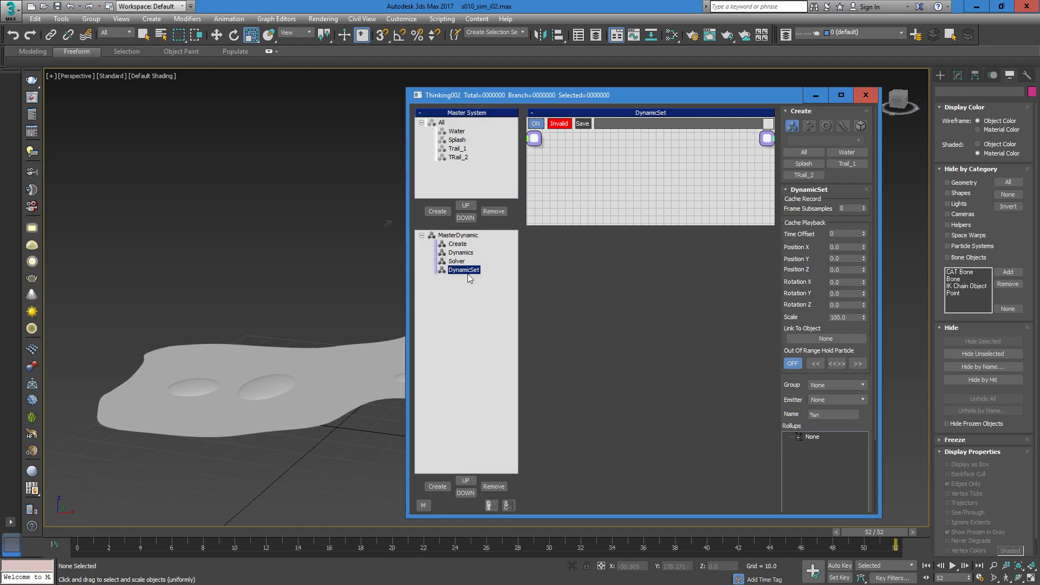
left_click(471, 270)
type("Meshing")
key("Return")
left_click(437, 486)
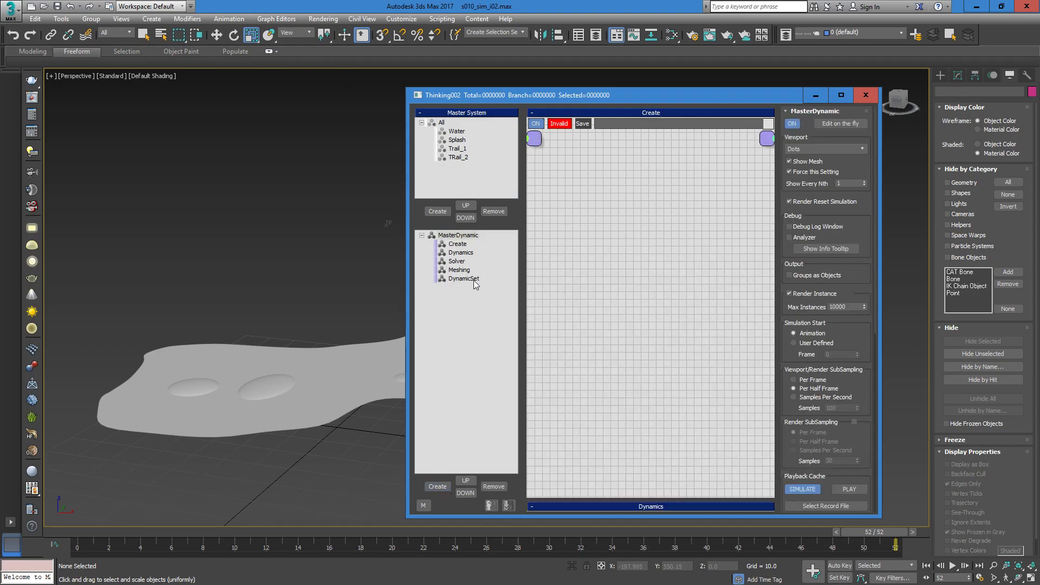
left_click(474, 280)
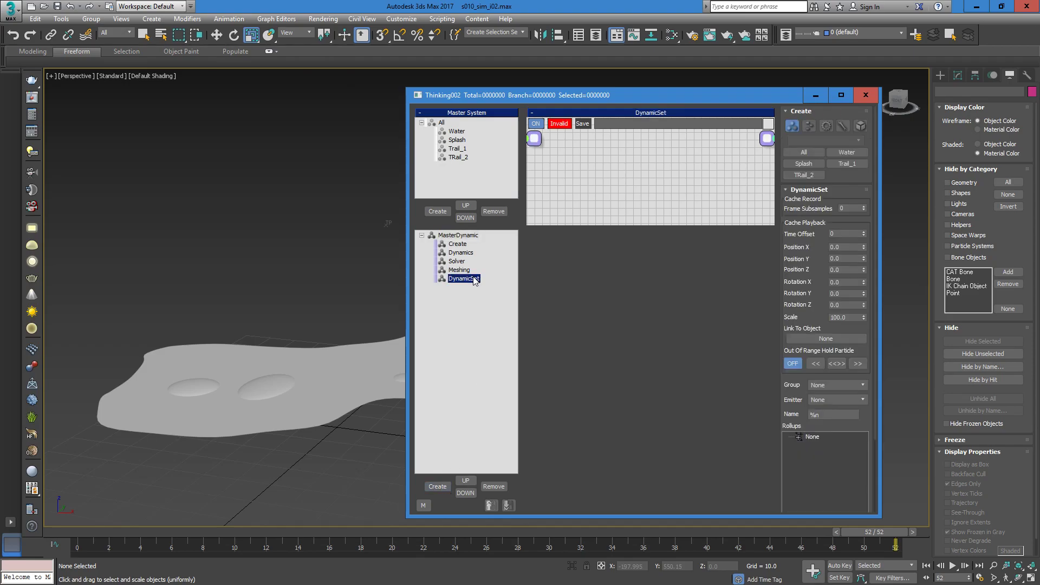
left_click(474, 279)
type("Exprtort")
key("Return")
Step: Nest the Splash, Trail_1 and TRail_2 groups under the Water group
left_click(456, 130)
left_click_drag(454, 127, 447, 132)
left_click(433, 132)
left_click(446, 134)
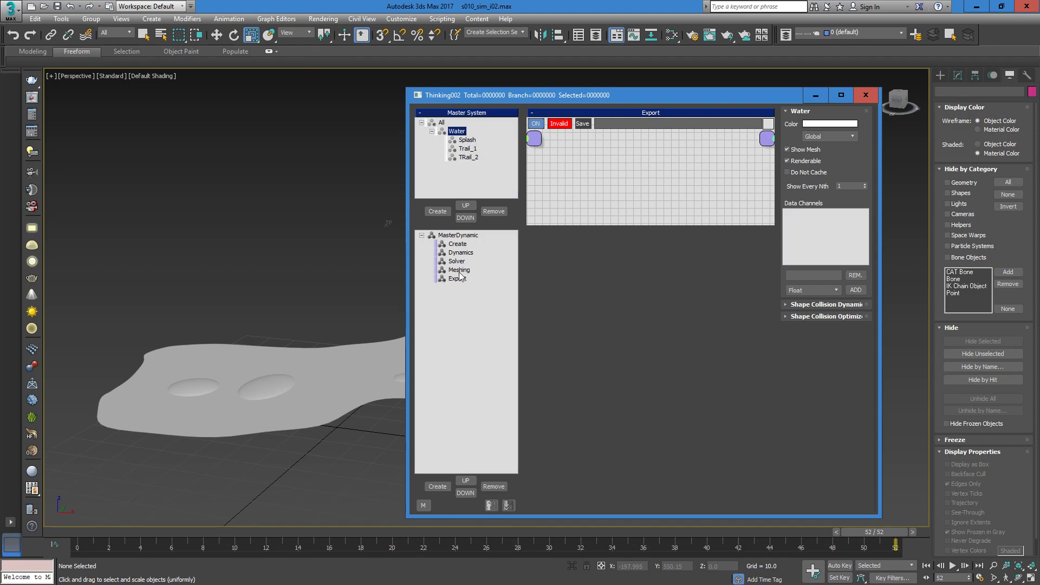
left_click(467, 140)
left_click(467, 149)
left_click(467, 158)
left_click(466, 132)
Step: Widen the particle editor window and add the M3D_Generators black box birth node surface to the Create dynamic set
left_click(458, 243)
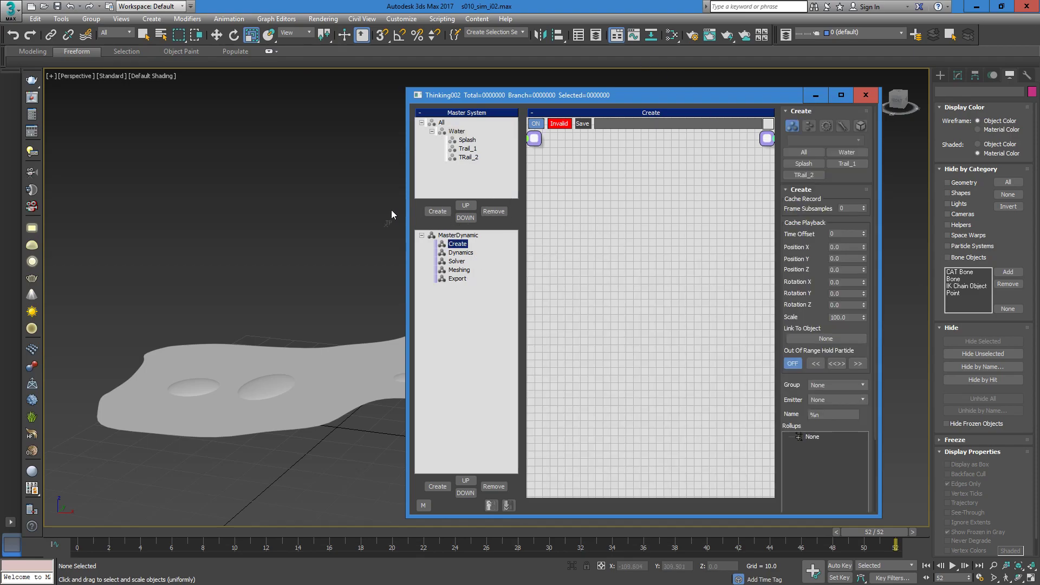
left_click_drag(407, 212, 319, 191)
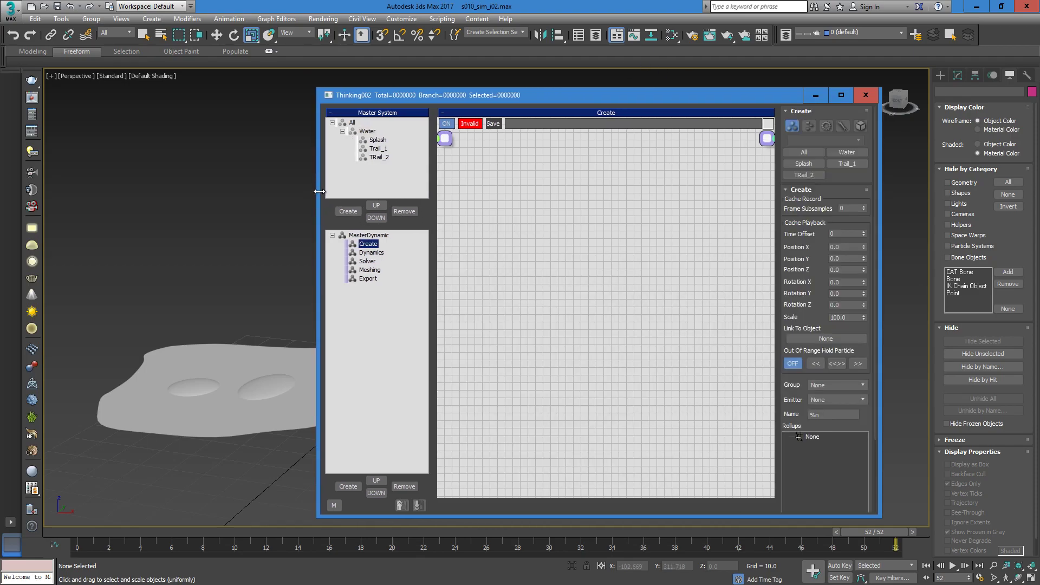
right_click(576, 271)
mouse_move(568, 329)
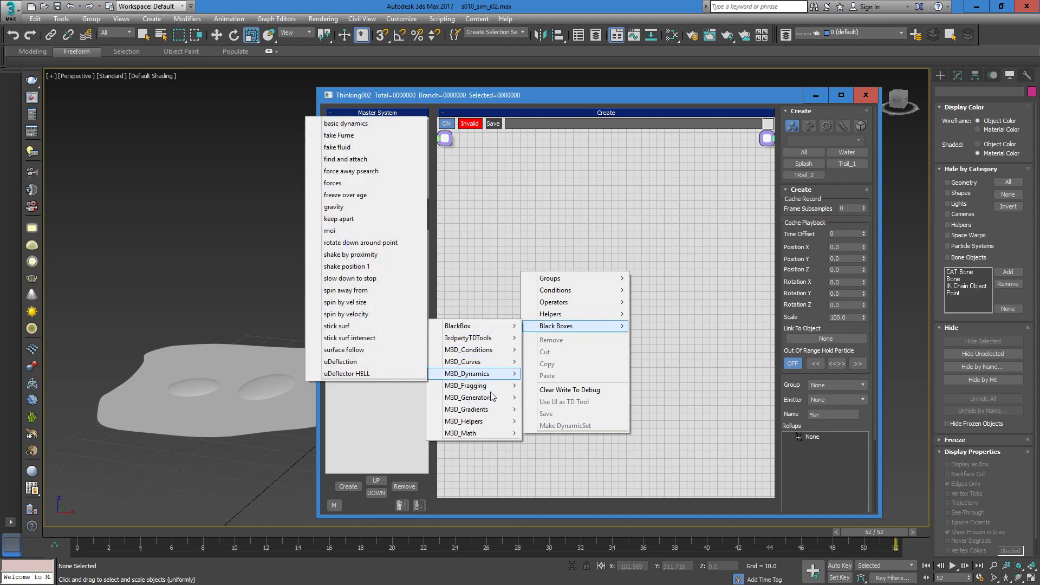
mouse_move(488, 399)
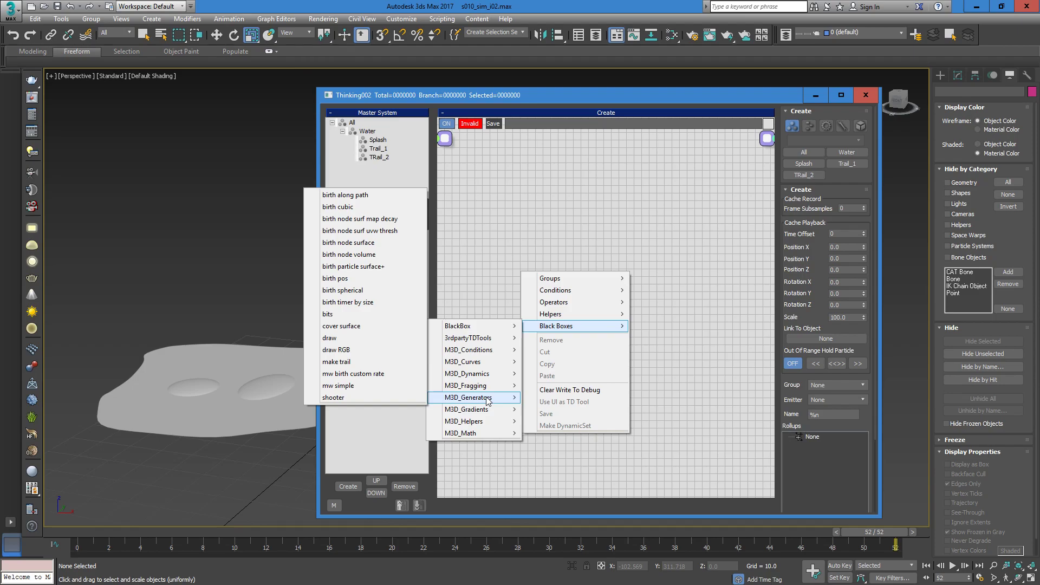
left_click(352, 243)
left_click_drag(632, 288, 590, 266)
Step: Open the birth node surface network and shift all its nodes toward the middle of the wiring area
left_click(353, 253)
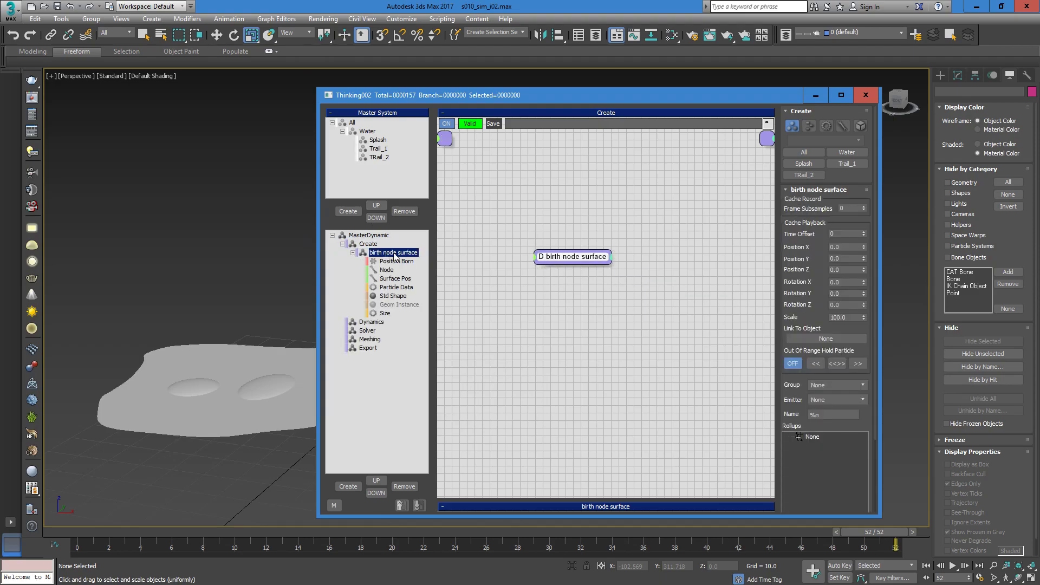
left_click(395, 261)
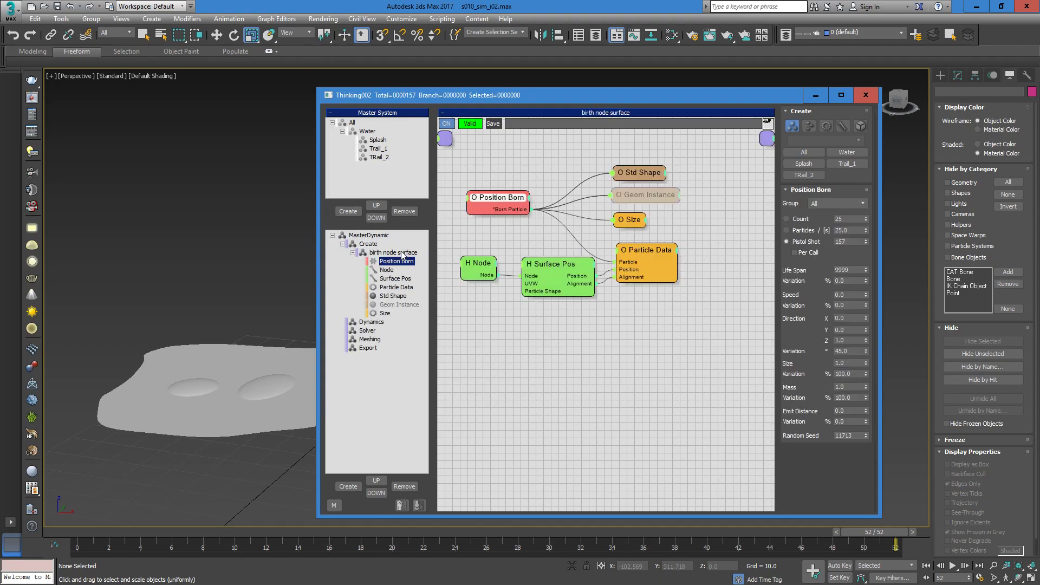
left_click(477, 266)
mouse_move(477, 265)
left_mouse_down()
mouse_move(460, 267)
mouse_move(484, 259)
mouse_move(473, 252)
left_mouse_up()
left_click(455, 171)
left_click_drag(455, 167, 693, 304)
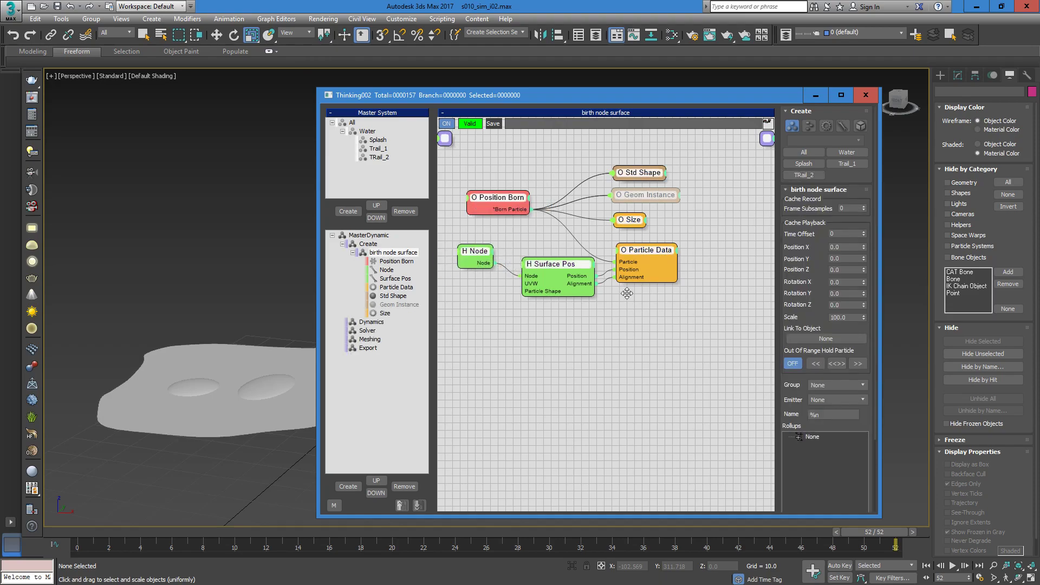
left_click_drag(627, 293, 664, 329)
left_click(545, 191)
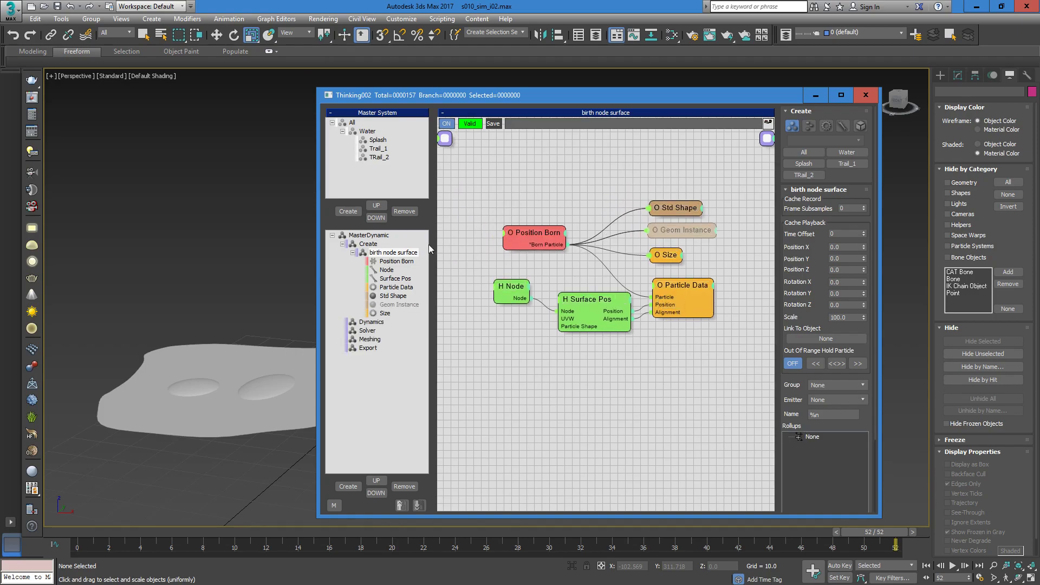
left_click(371, 245)
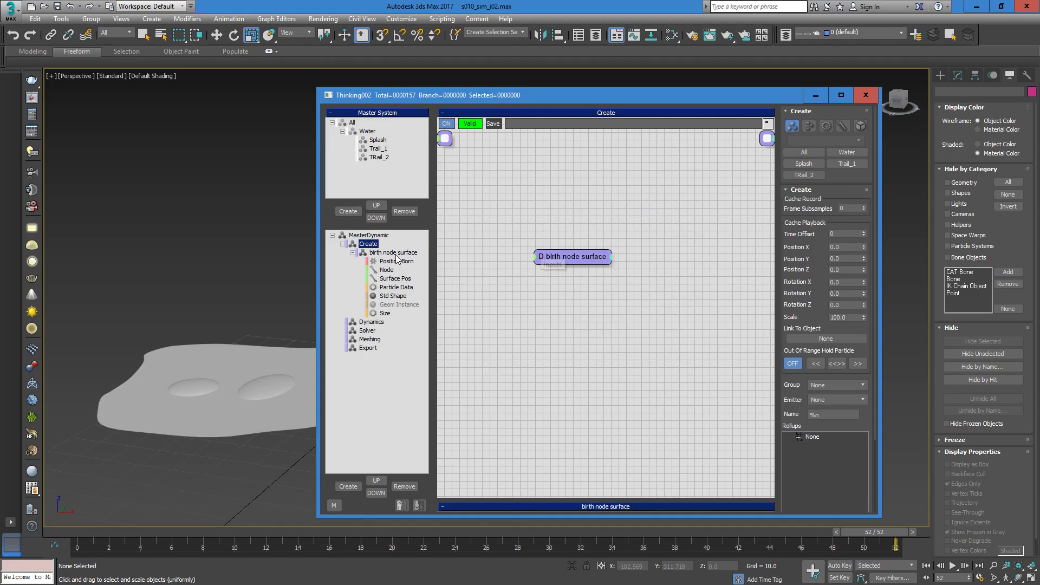
left_click(395, 253)
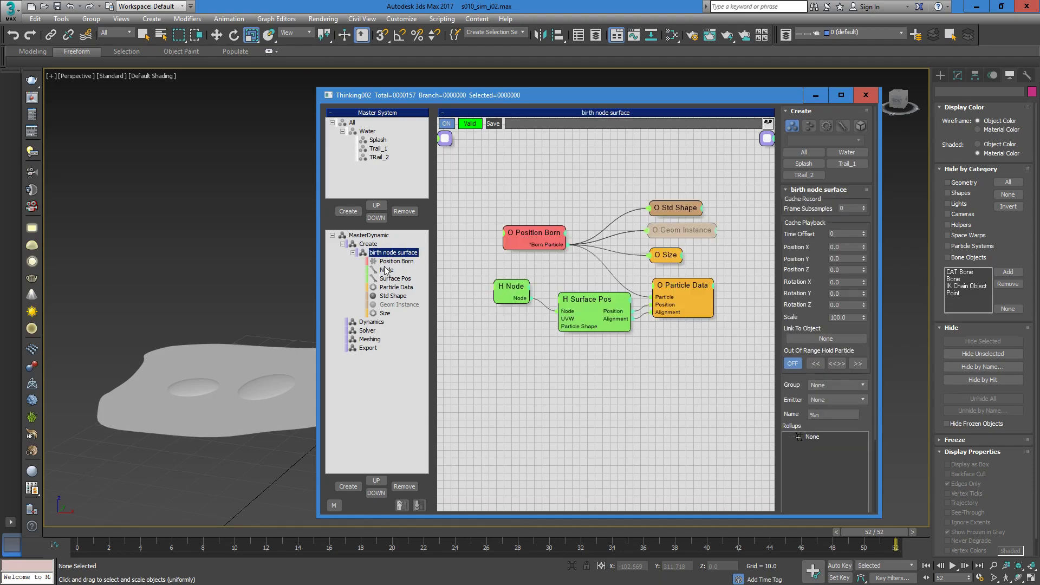
Step: Space out the Node, Position Born and Surface Pos nodes in the birth node surface network
mouse_move(512, 286)
left_mouse_down()
mouse_move(491, 293)
mouse_move(505, 281)
mouse_move(494, 280)
left_mouse_up()
left_click_drag(523, 235, 525, 221)
mouse_move(494, 284)
left_mouse_down()
mouse_move(533, 275)
mouse_move(496, 288)
left_mouse_up()
left_click_drag(583, 304, 574, 305)
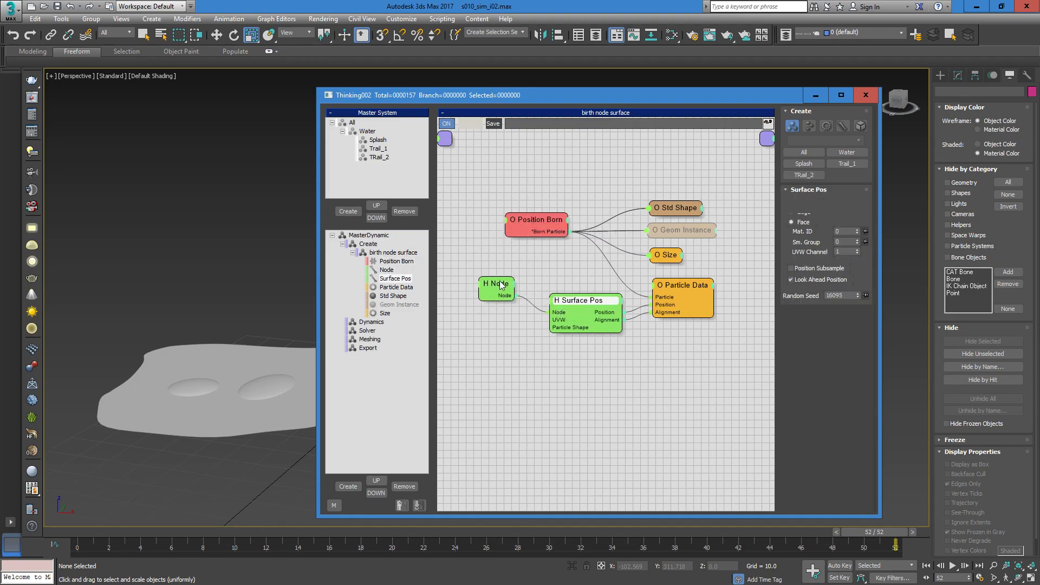
Step: Assign the puddle's flattened sphere Sphere011 to the Node helper and return the timeline to frame 0
left_click_drag(502, 286, 499, 288)
left_click(802, 204)
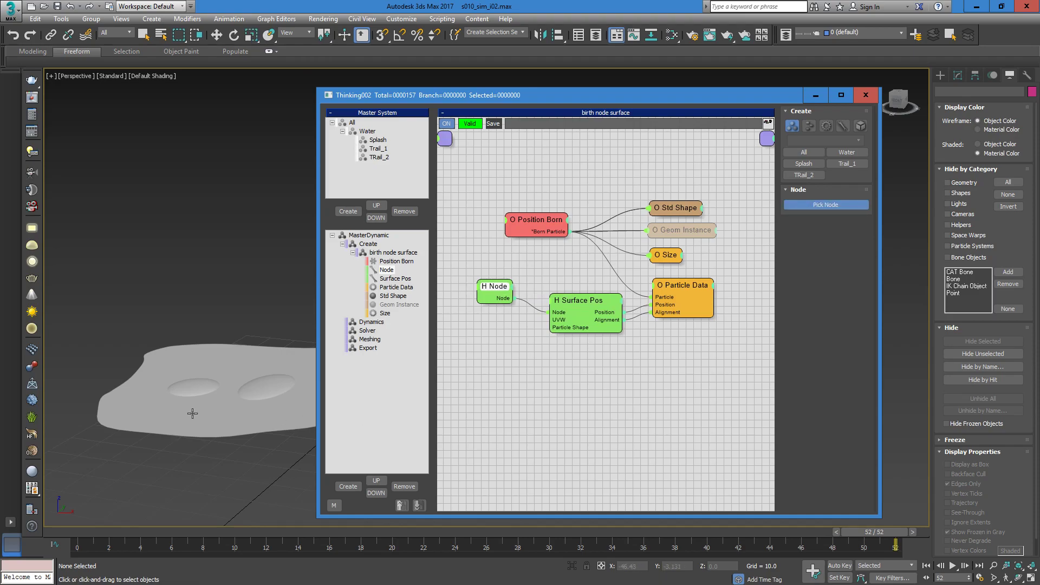
left_click(201, 383)
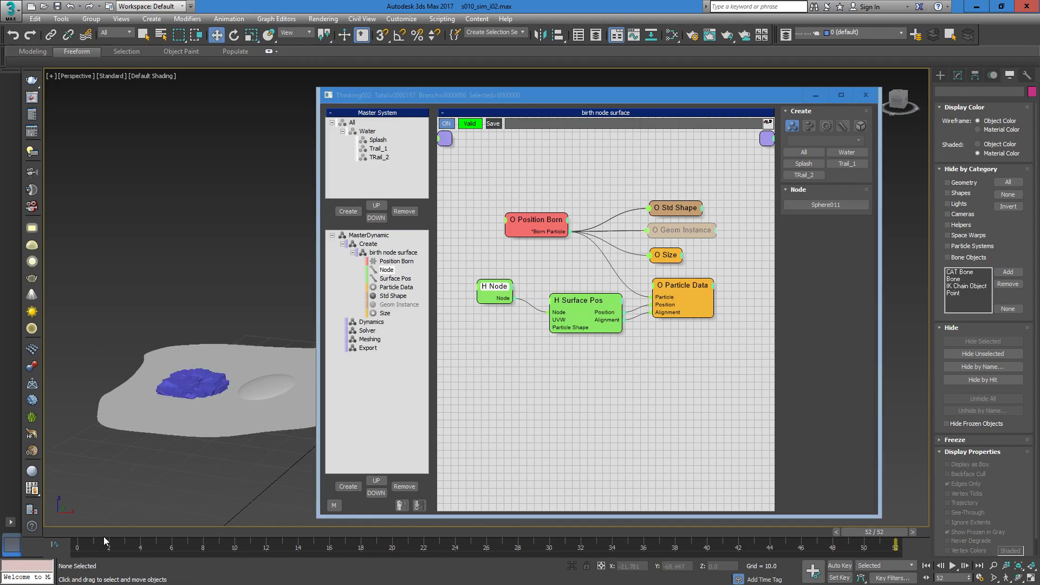
mouse_move(59, 529)
left_mouse_down()
mouse_move(451, 520)
mouse_move(74, 518)
left_mouse_up()
key("w")
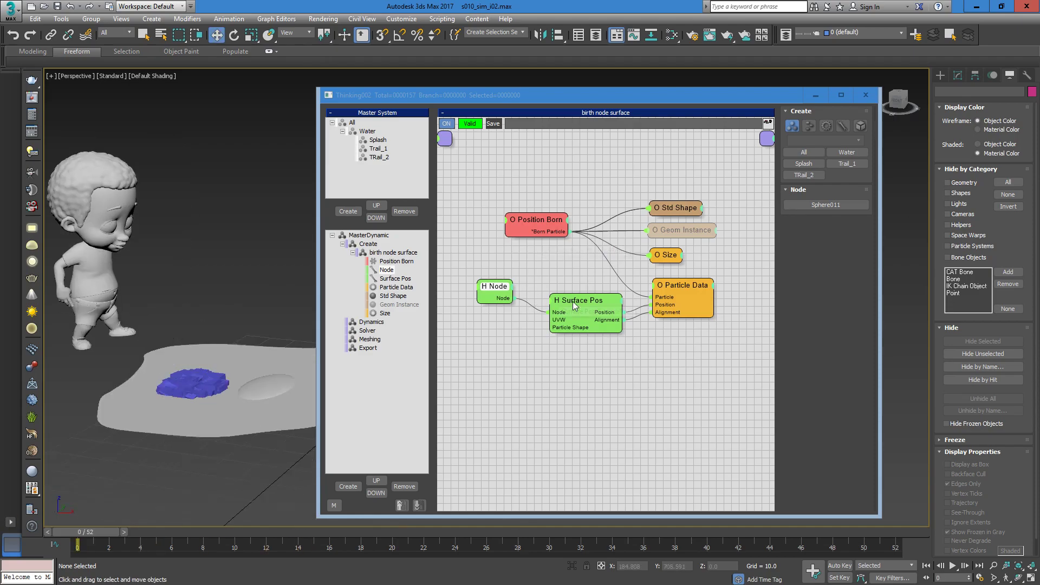
Step: Scrub the timeline to frame 16 to find when the foot hits the puddle
left_click(549, 221)
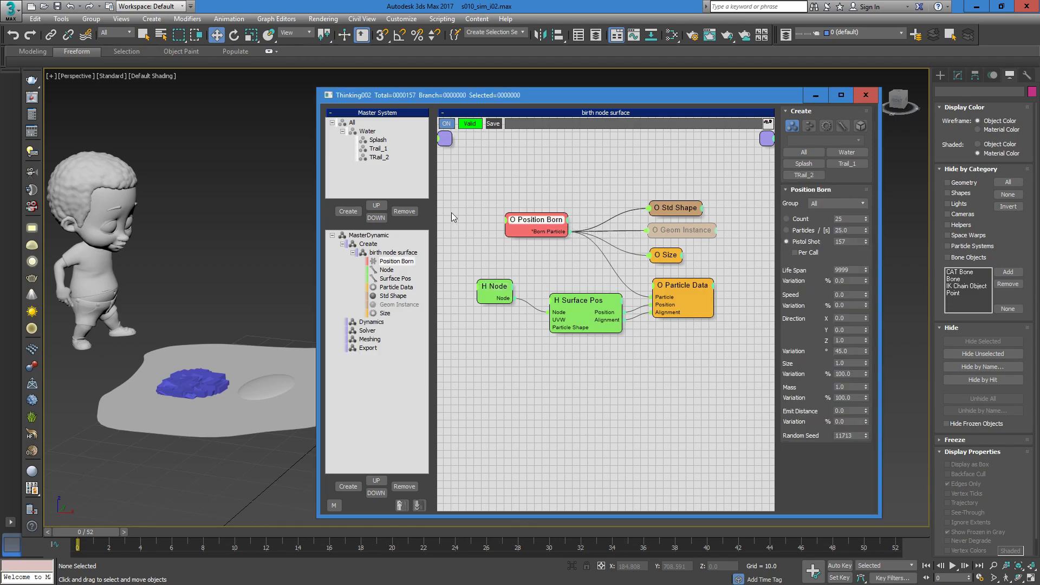
left_click_drag(103, 532, 340, 546)
key("w")
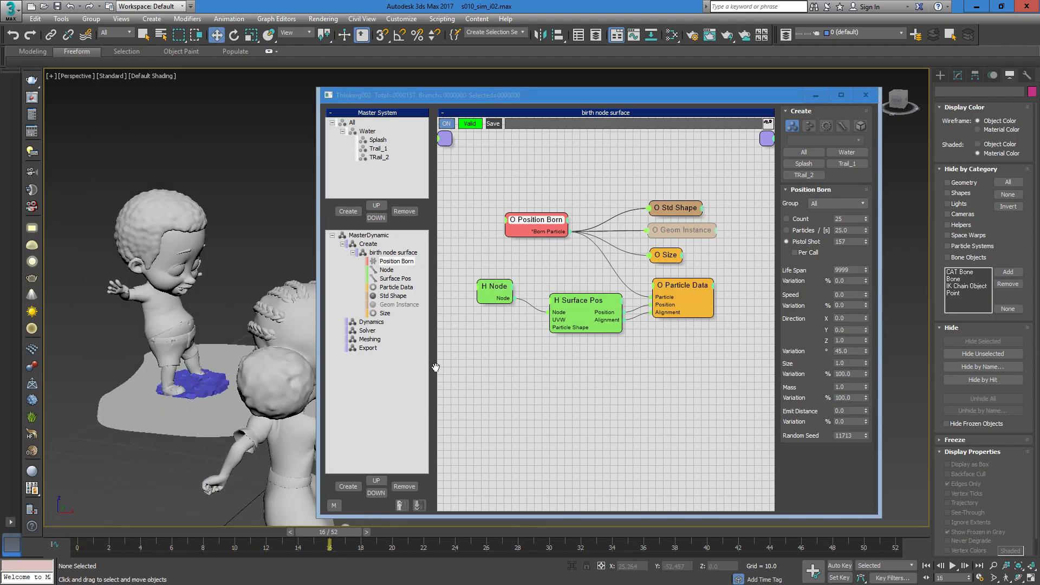
Step: Add a standard TimeInterval condition to the birth node surface network
right_click(483, 191)
mouse_move(483, 210)
left_click(353, 197)
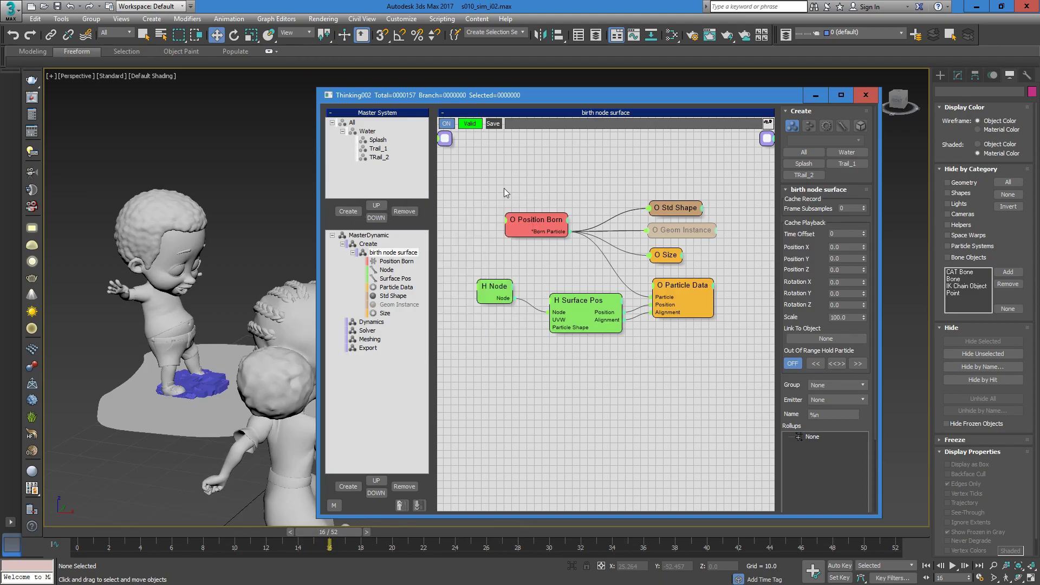
right_click(504, 188)
mouse_move(414, 210)
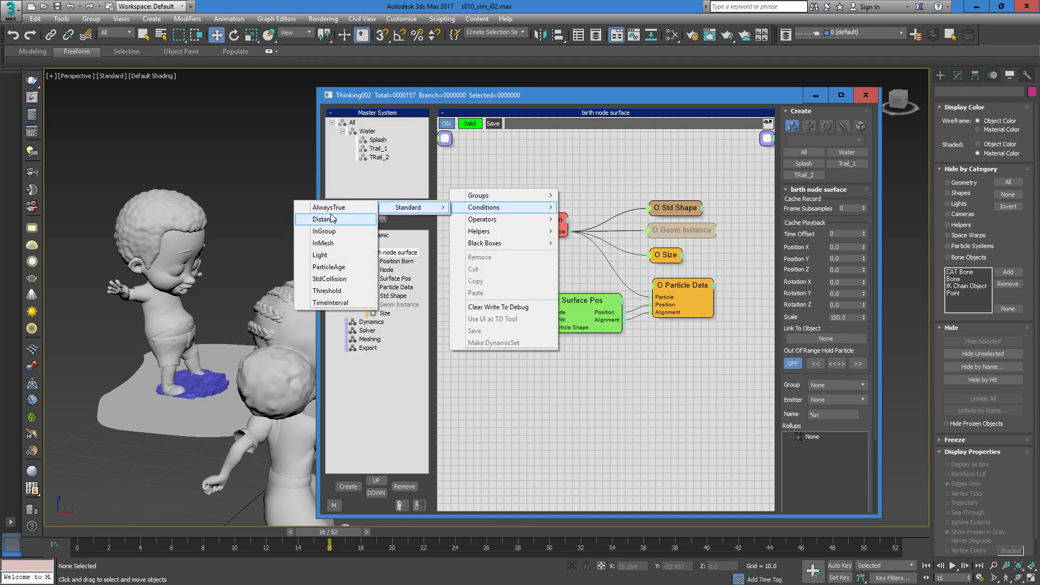
left_click(339, 303)
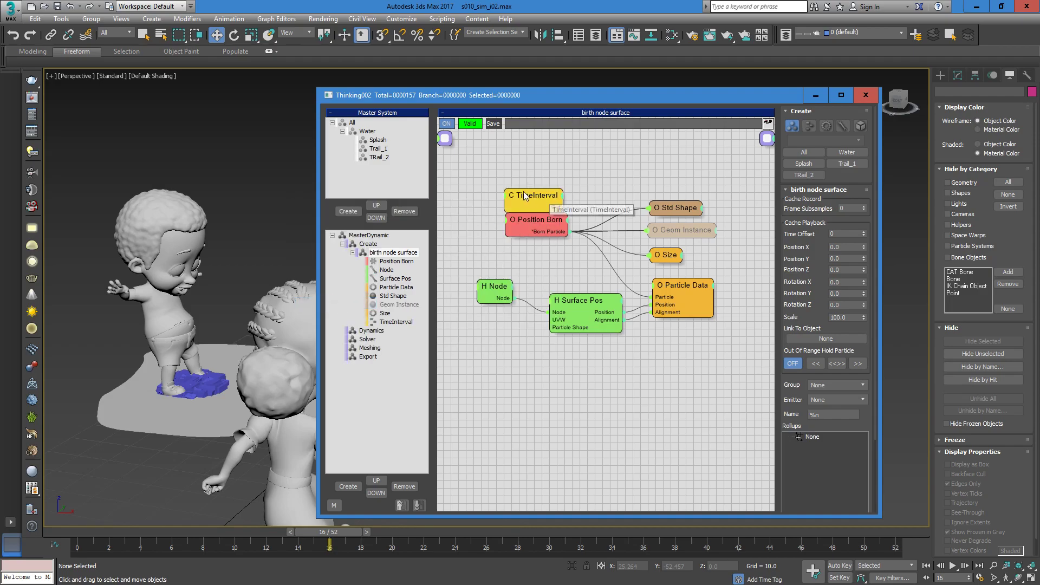
Step: Connect TimeInterval's output to Position Born's On input and set its start frame to 16 and end frame to 19
right_click(507, 223)
left_click(506, 239)
middle_click_drag(581, 175, 678, 185)
mouse_move(578, 188)
left_mouse_down()
mouse_move(599, 234)
mouse_move(545, 200)
mouse_move(605, 240)
left_mouse_up()
left_click(848, 204)
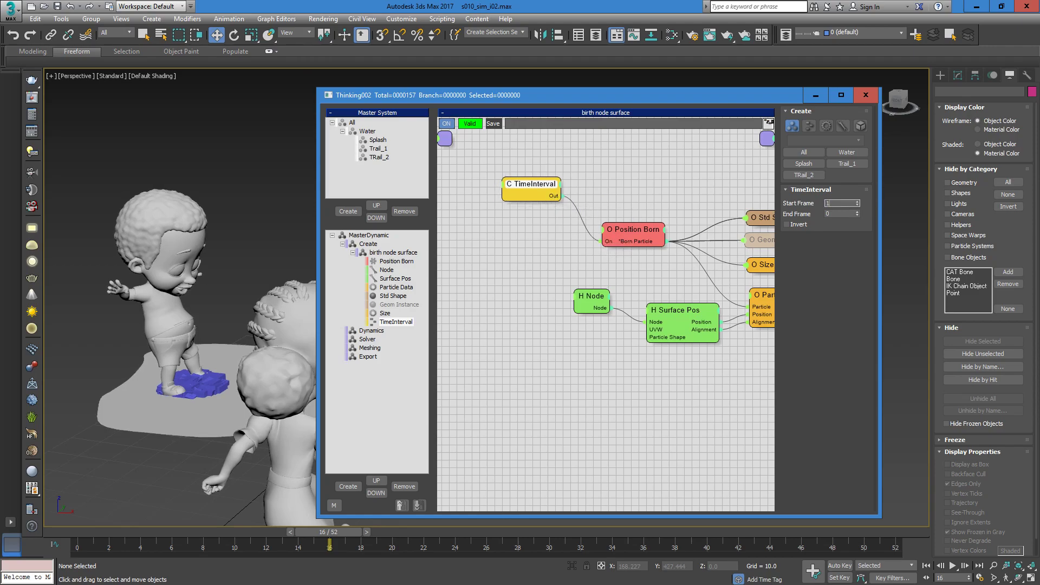
left_click(845, 213)
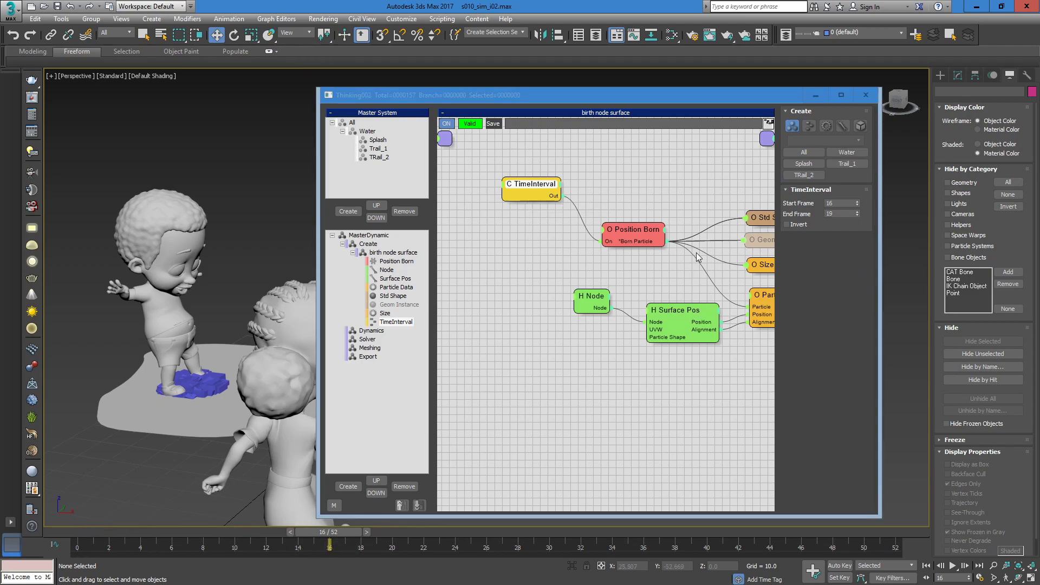
Step: Set the Position Born node's Pistol Shot amount to 500 particles
left_click(650, 230)
double_click(858, 242)
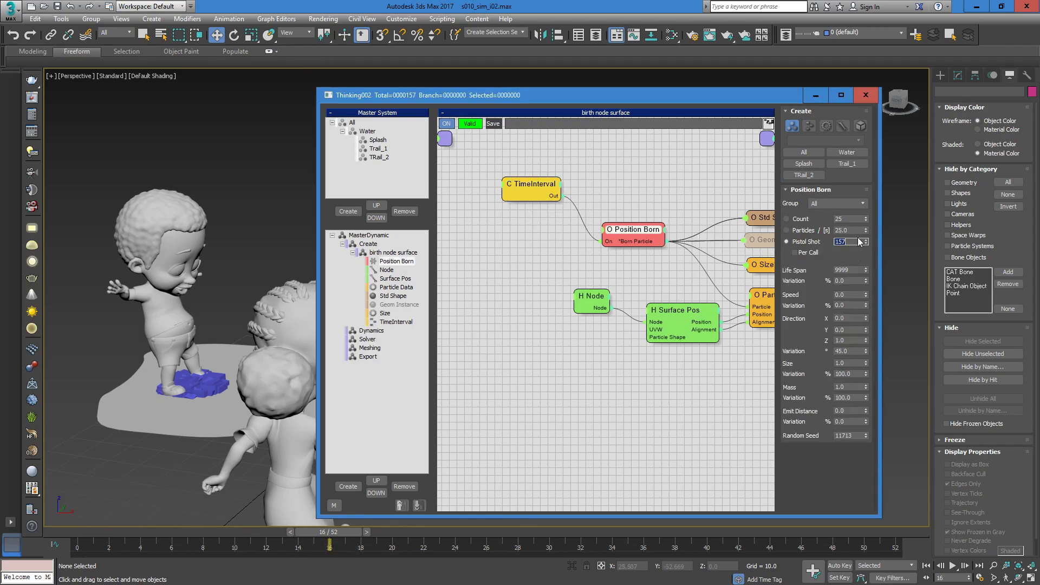
left_click(855, 241)
type("500")
key("Return")
left_click(534, 187)
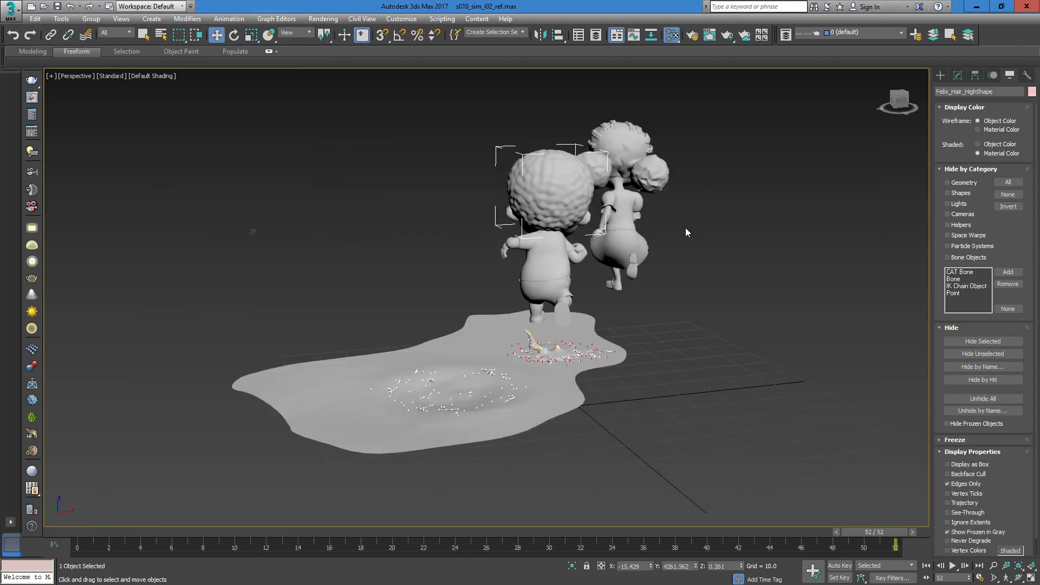
Step: Return from the reference scene to the s010_sim_i02.max scene
key("alt+Tab")
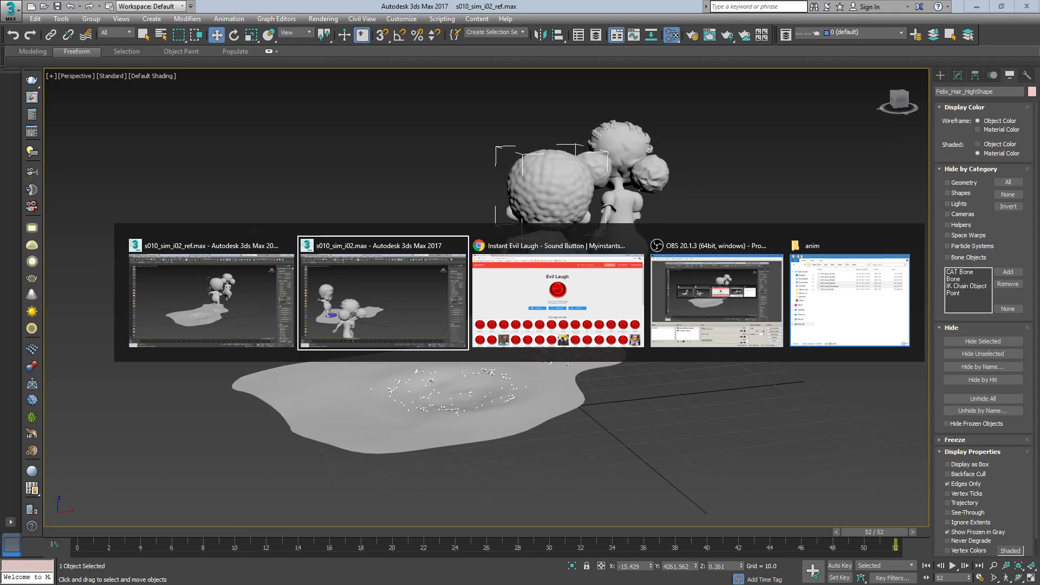
key("alt+Tab")
key("alt+Tab")
key("alt+Tab")
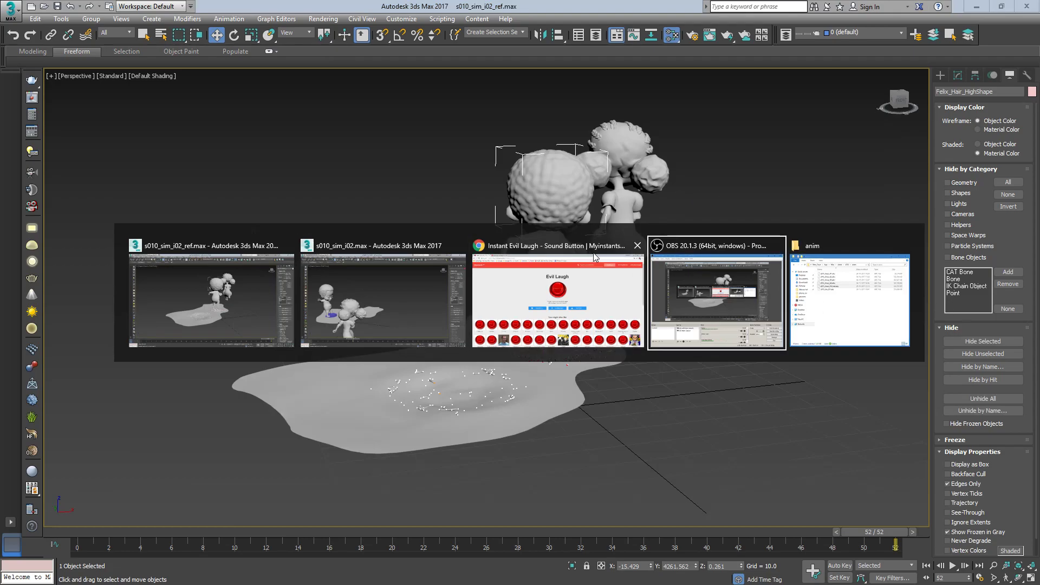
key("alt+Tab")
key("alt+Tab")
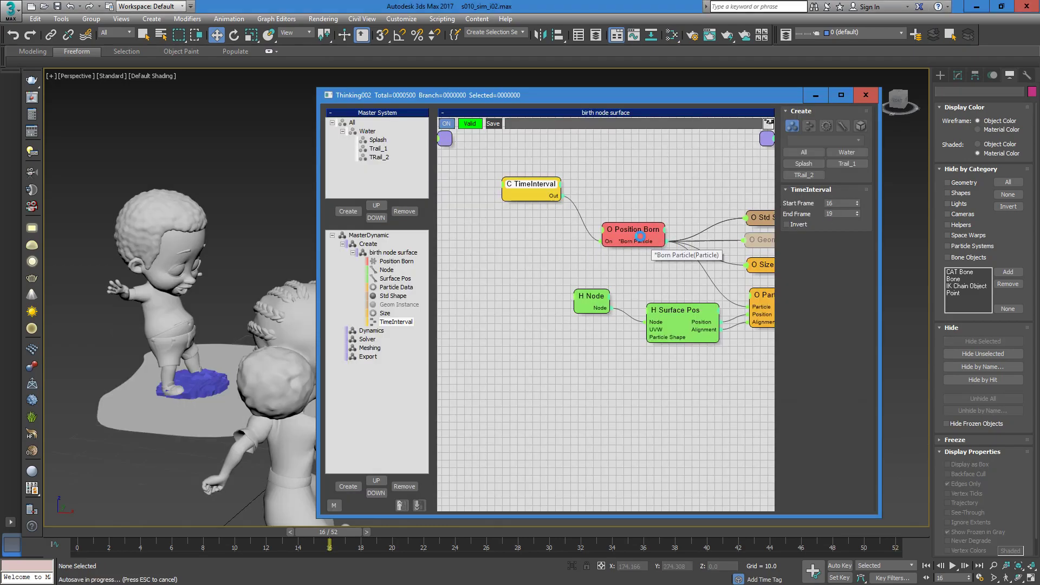
Step: Set the Position Born node's speed to 80 with a 75% variation
left_click(640, 236)
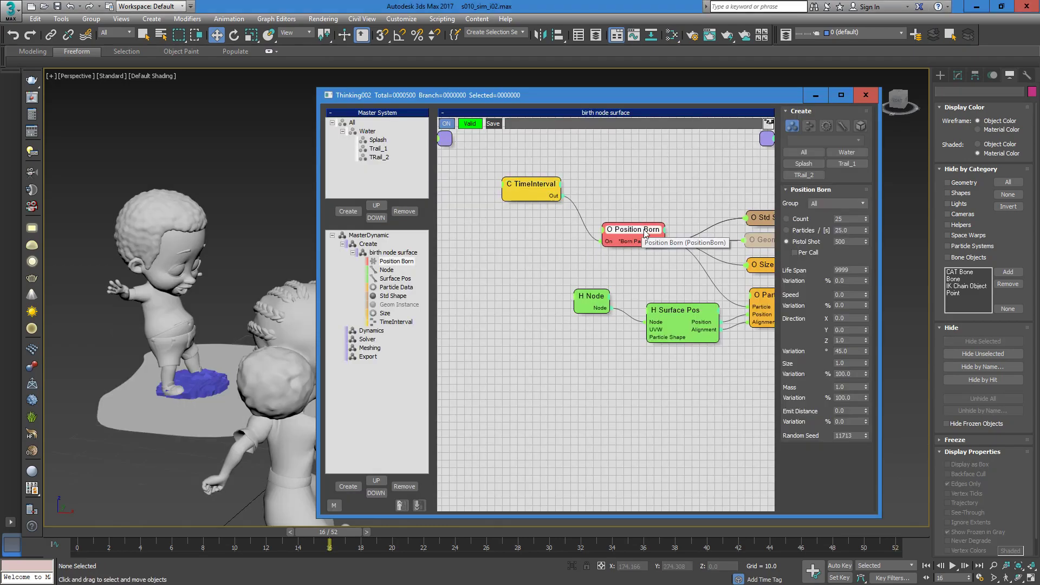
double_click(849, 295)
type("80")
key("Return")
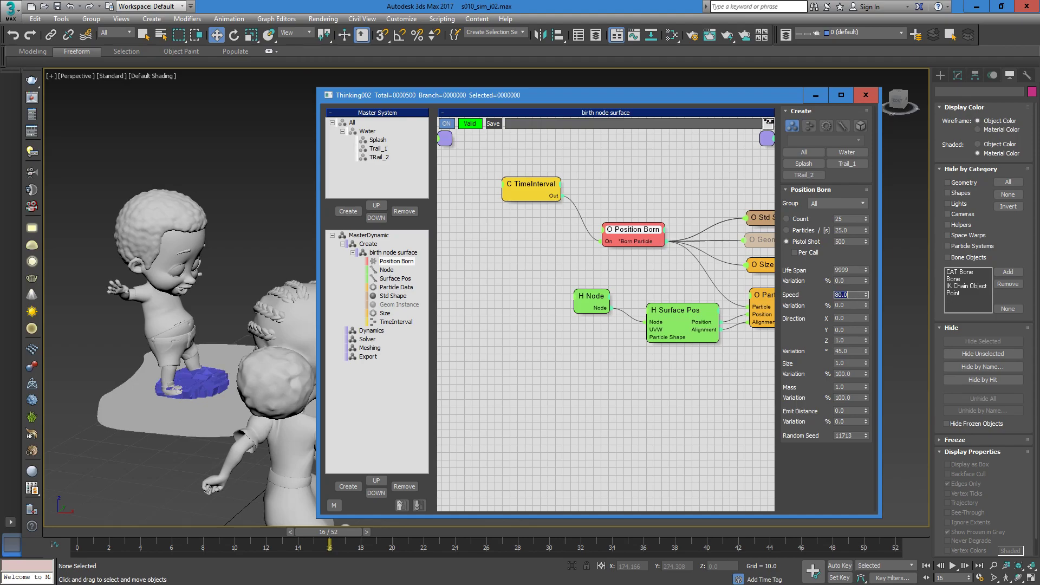
double_click(851, 305)
type("75")
key("Return")
Step: Advance the timeline to frame 30 and disable the Std Shape node
left_click_drag(192, 529, 542, 507)
key("w")
middle_click_drag(721, 168, 638, 188)
left_click_drag(687, 238, 684, 224)
right_click(683, 224)
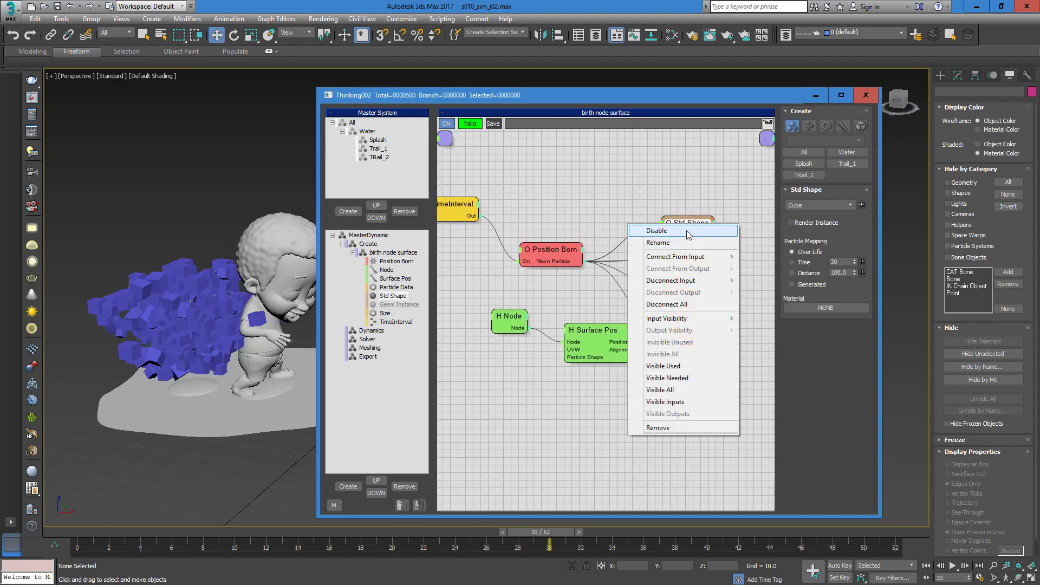
left_click(687, 230)
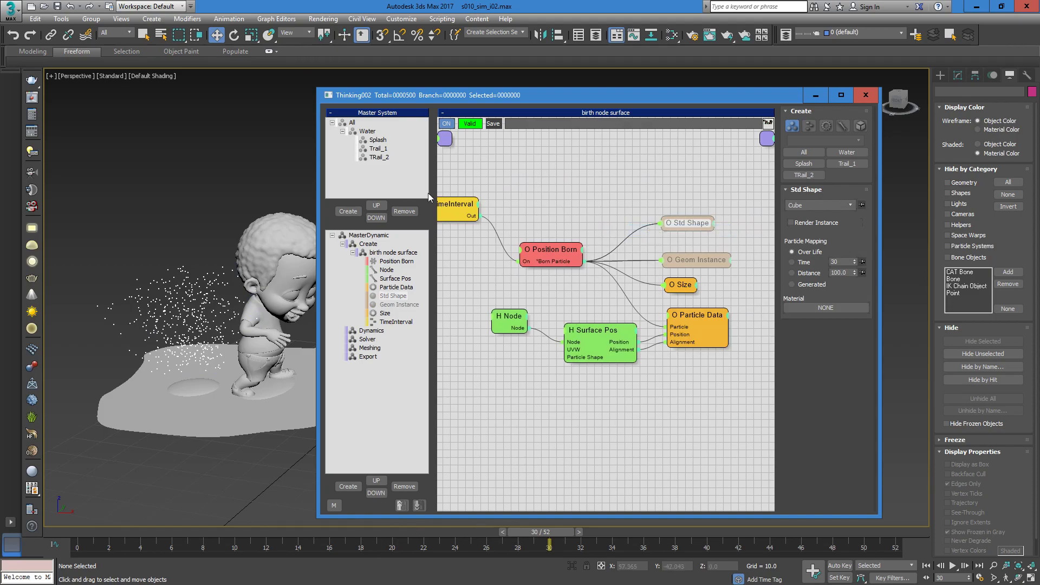
Step: Assign the particles from the Position Born node to the Splash group
left_click(549, 251)
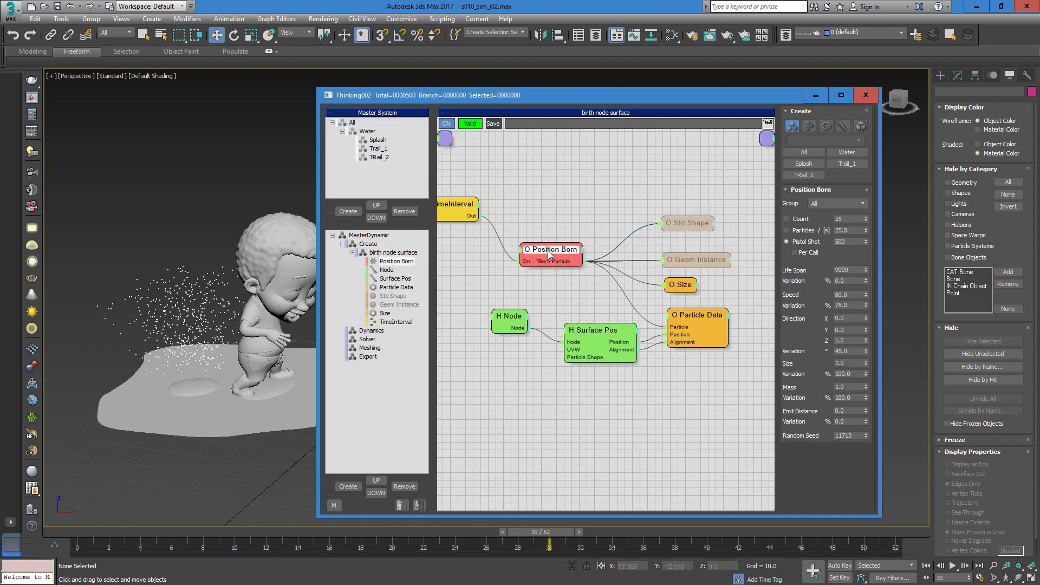
left_click(825, 201)
left_click(825, 199)
left_click_drag(564, 253, 587, 248)
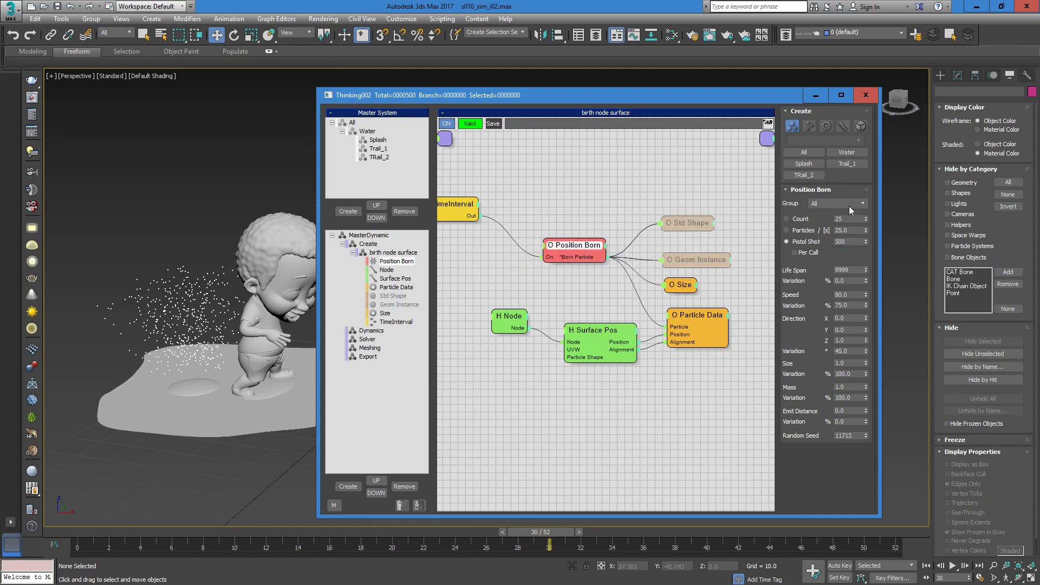
left_click(836, 203)
left_click(828, 227)
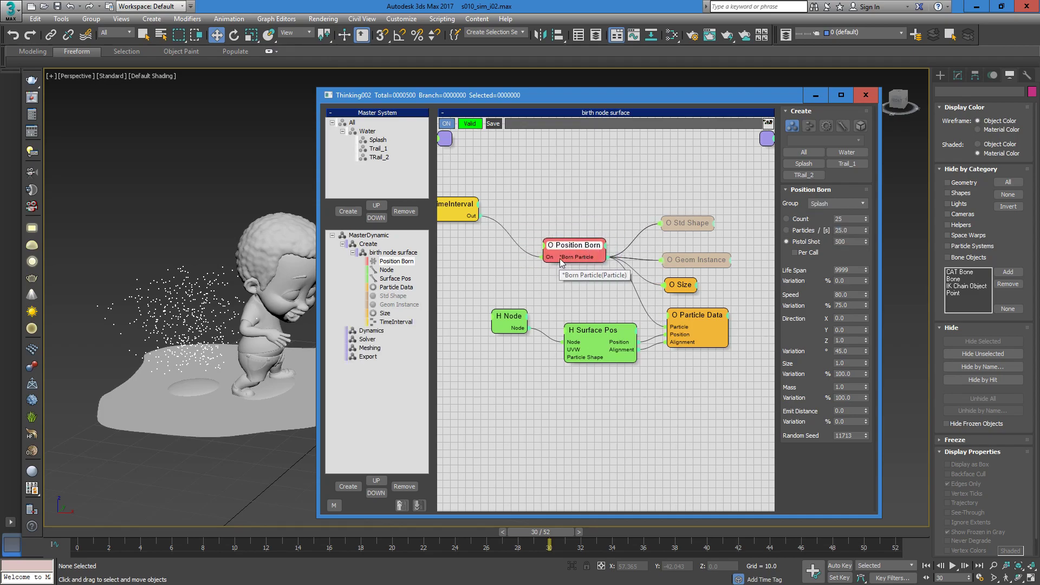
Step: Change the Splash group's display color to red
left_click(377, 139)
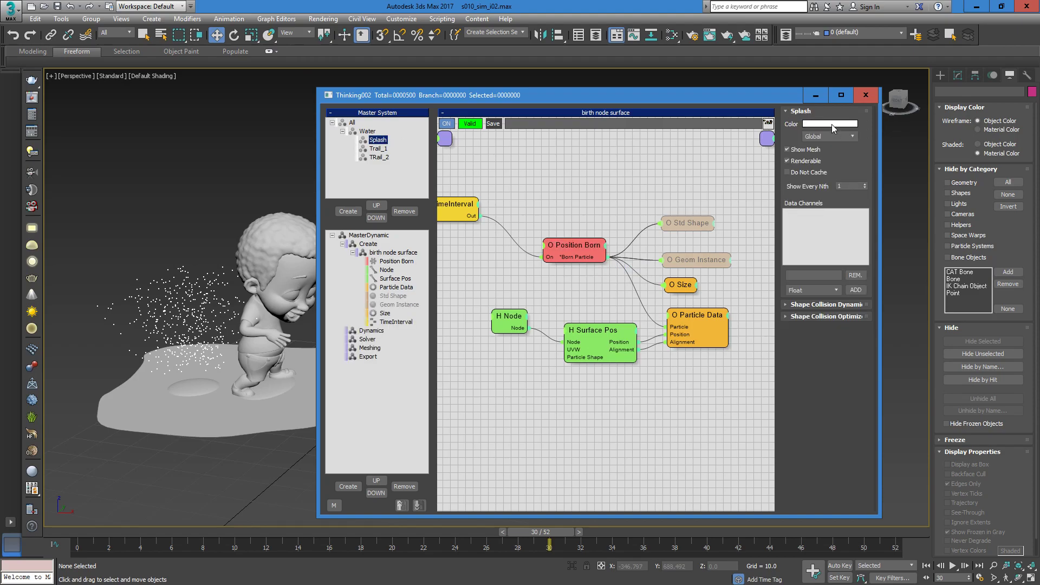
left_click(832, 125)
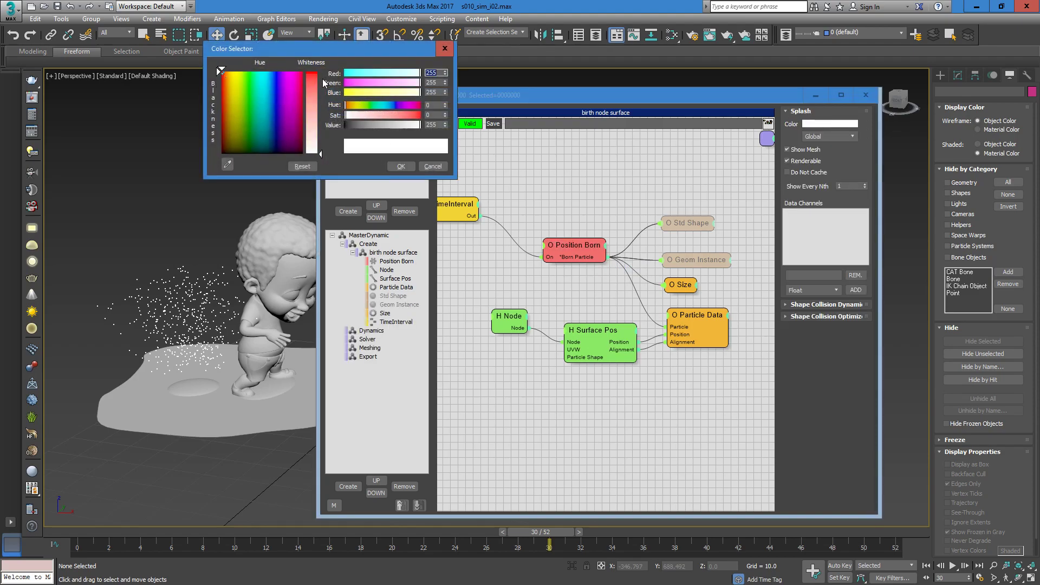
left_click_drag(320, 153, 320, 70)
left_click(401, 167)
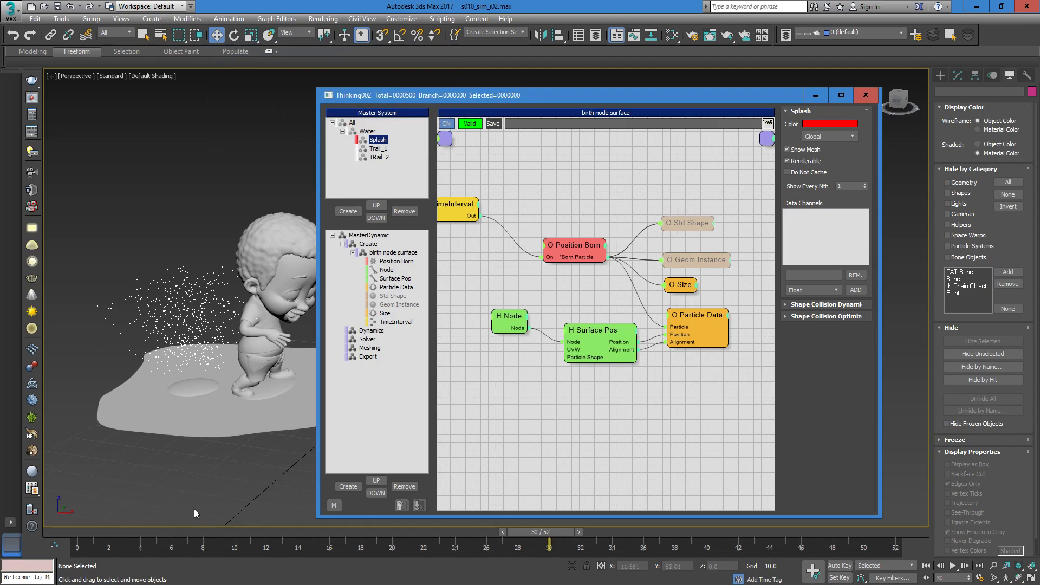
Step: Scrub the timeline to check the splash particles' motion, stopping at frame 28
left_click_drag(585, 243, 573, 239)
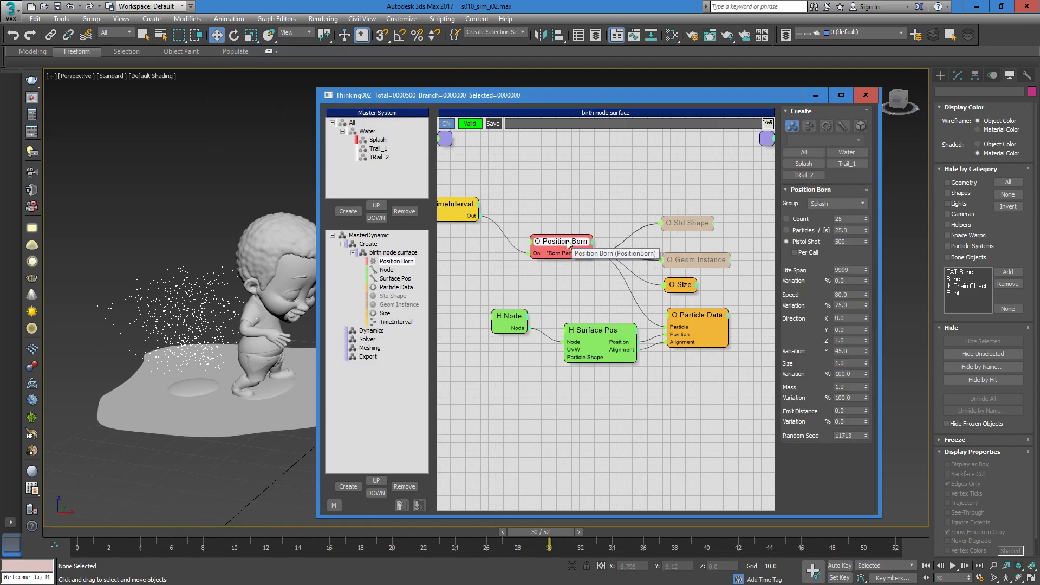
left_click_drag(83, 531, 832, 512)
key("w")
left_click_drag(94, 529, 549, 515)
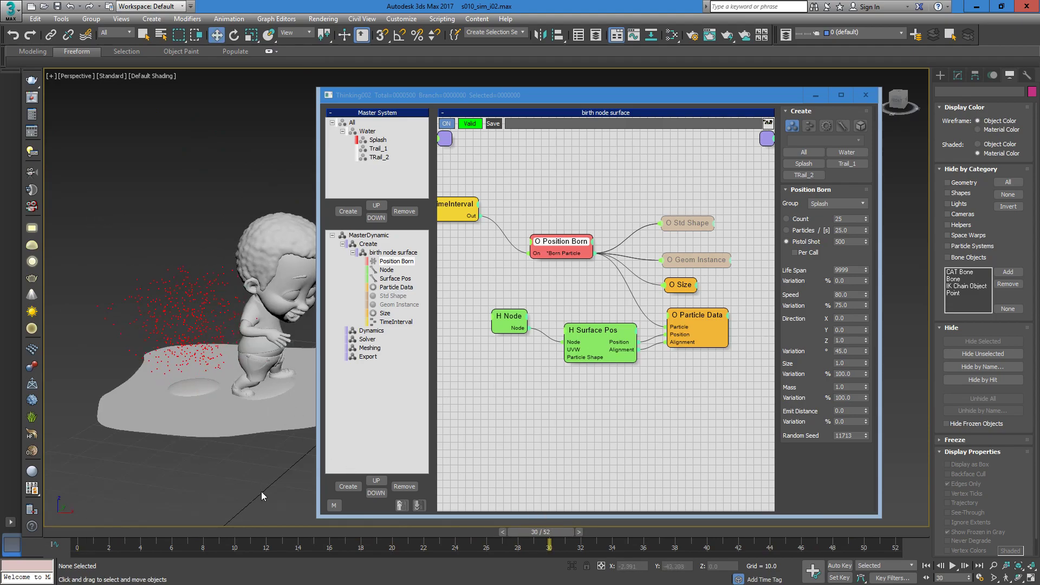
left_click_drag(266, 535, 525, 492)
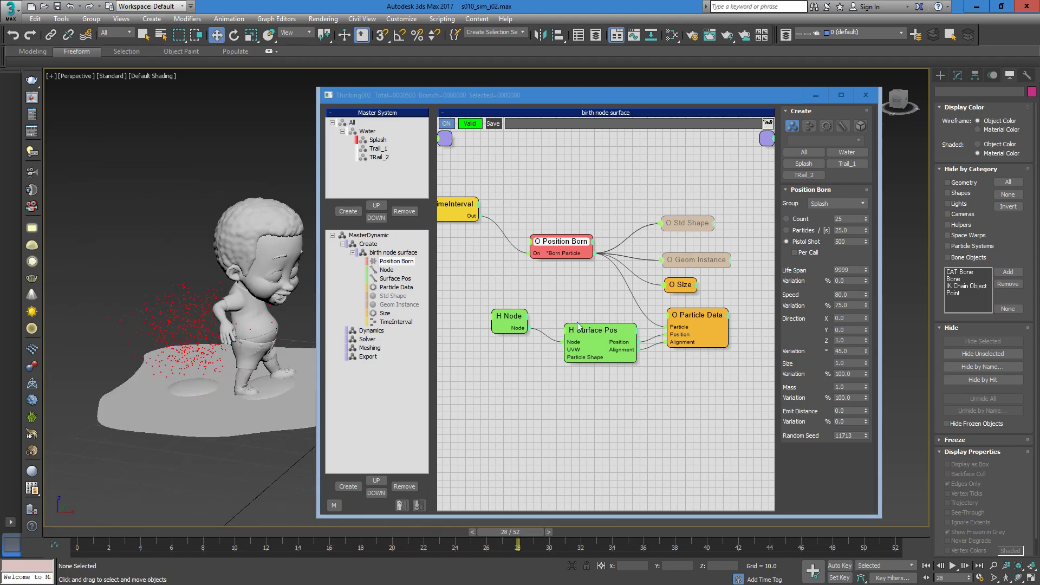
Step: Add a Water group node to the Dynamics set and place it near the middle of the wiring area
left_click(372, 331)
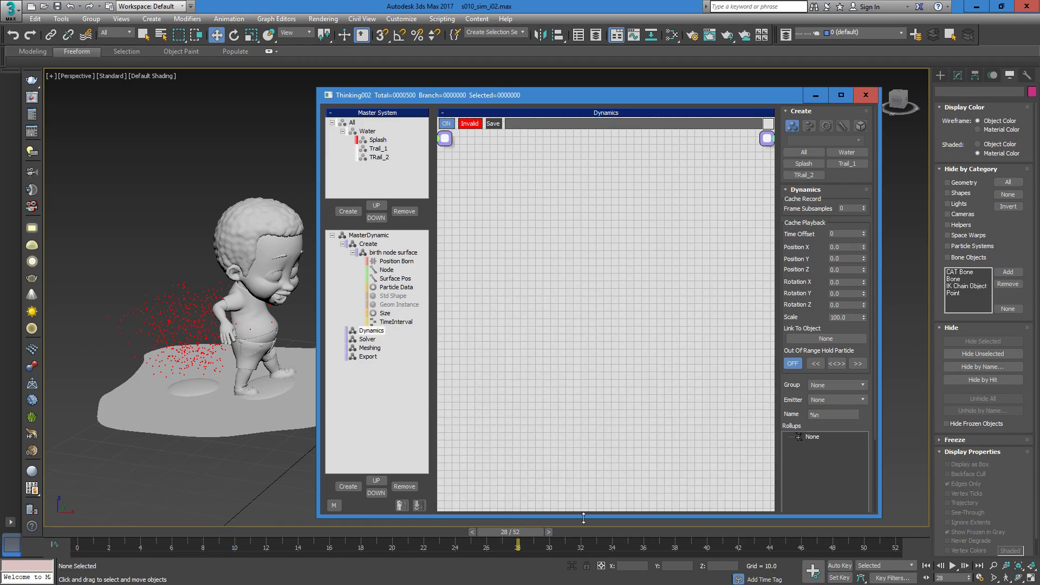
right_click(499, 267)
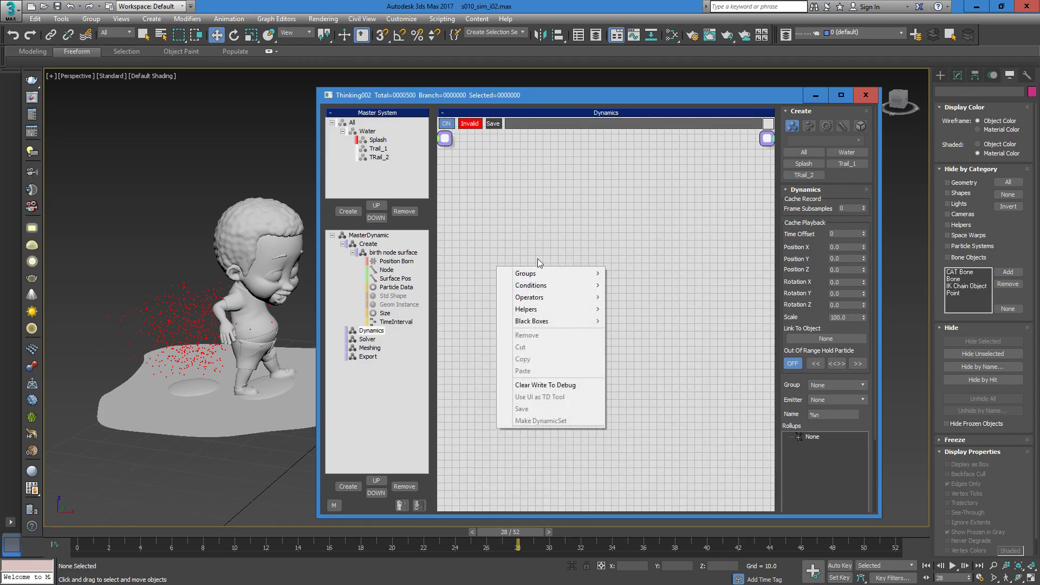
right_click(472, 208)
mouse_move(528, 214)
left_click(434, 225)
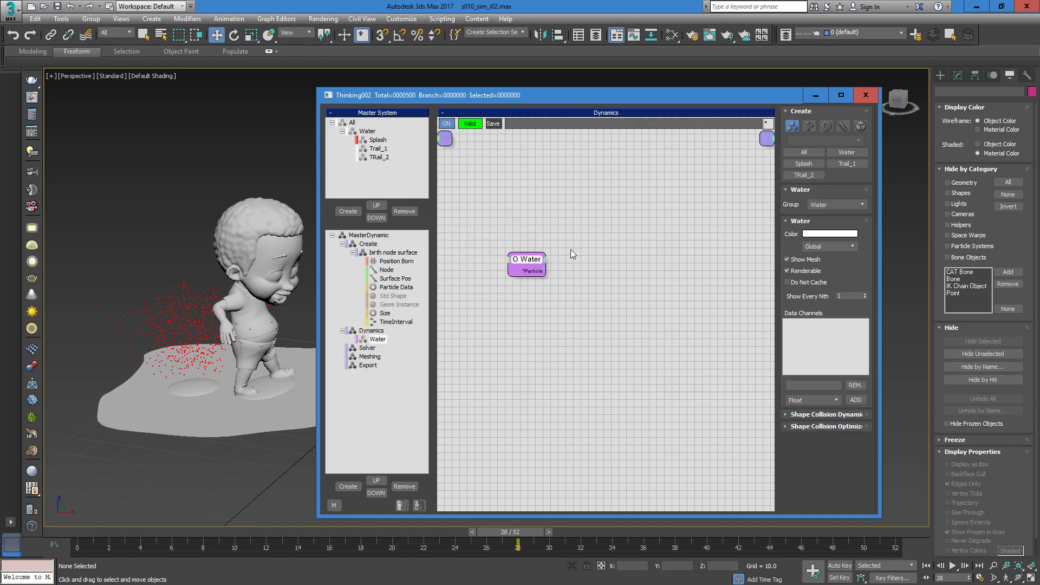
left_click_drag(532, 264, 549, 261)
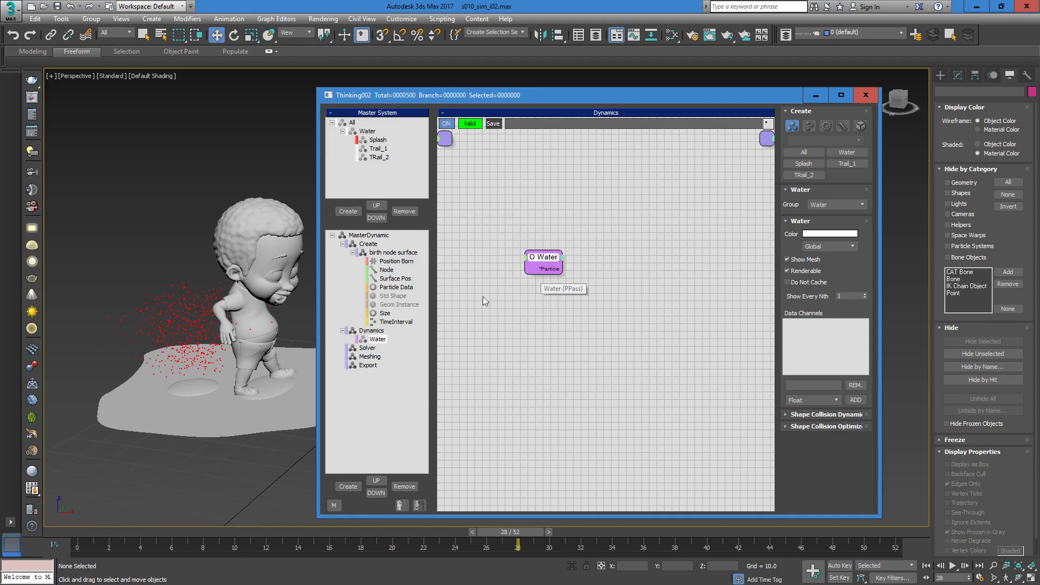
left_click_drag(541, 257, 542, 313)
Step: Add a Force operator to the Dynamics set and connect its Particle input to the Water group's particle output
right_click(632, 333)
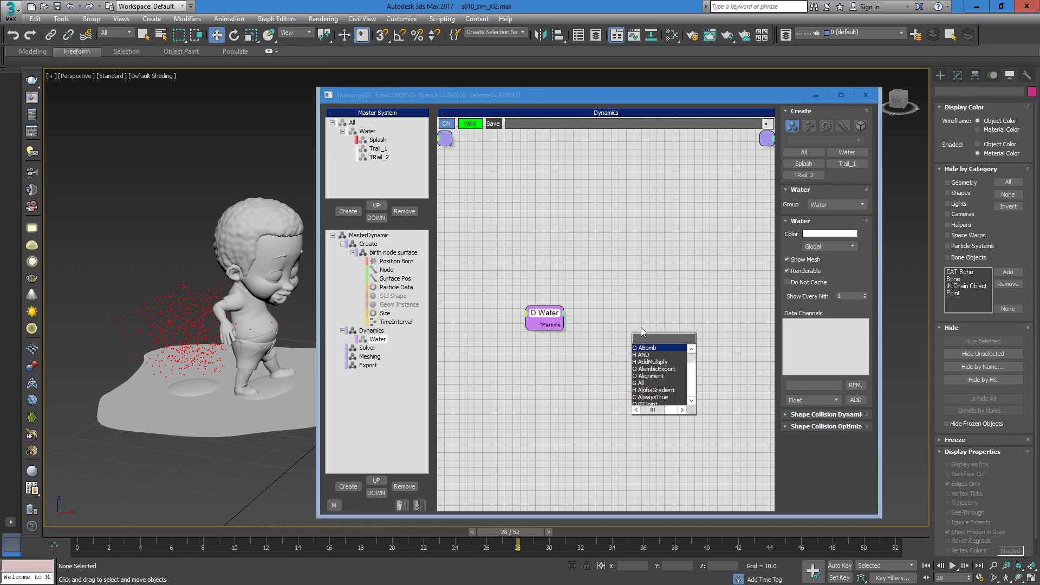
type("force")
key("Return")
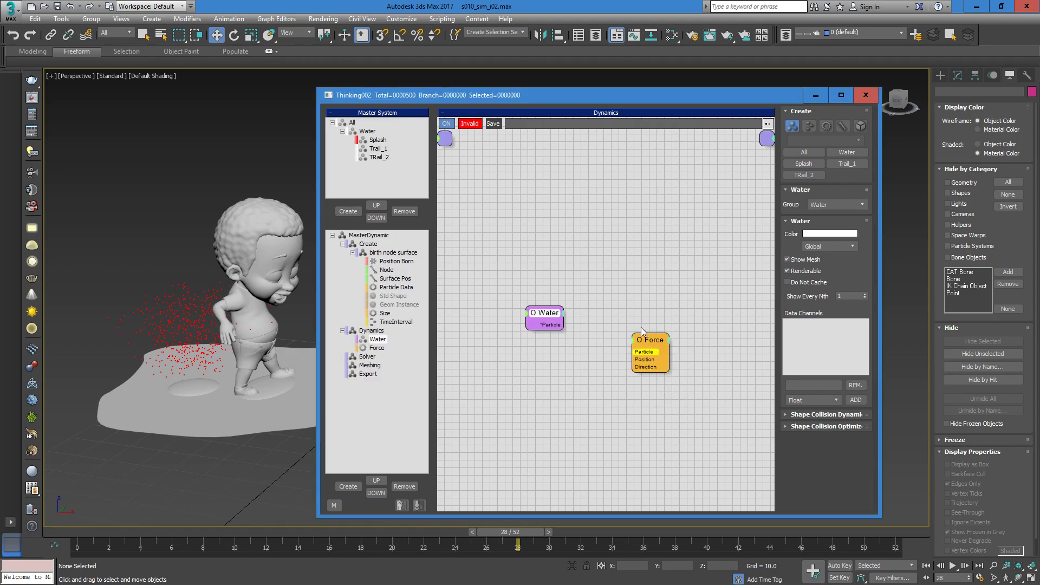
left_click_drag(657, 344, 560, 325)
Step: Adjust the Force node's position beside the Water node and expose its Direction input
left_click(669, 314)
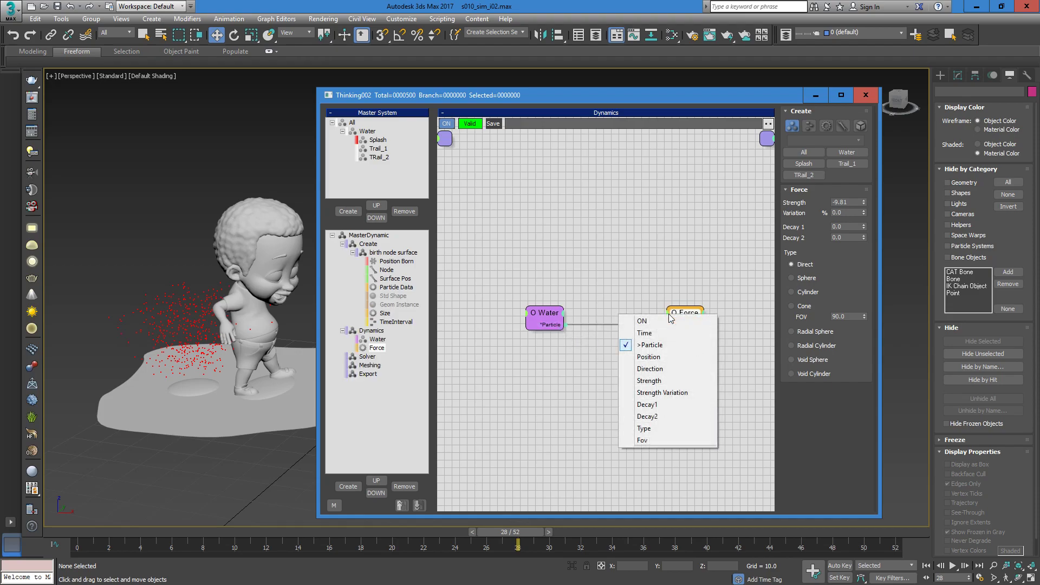
left_click(682, 311)
double_click(691, 313)
double_click(692, 314)
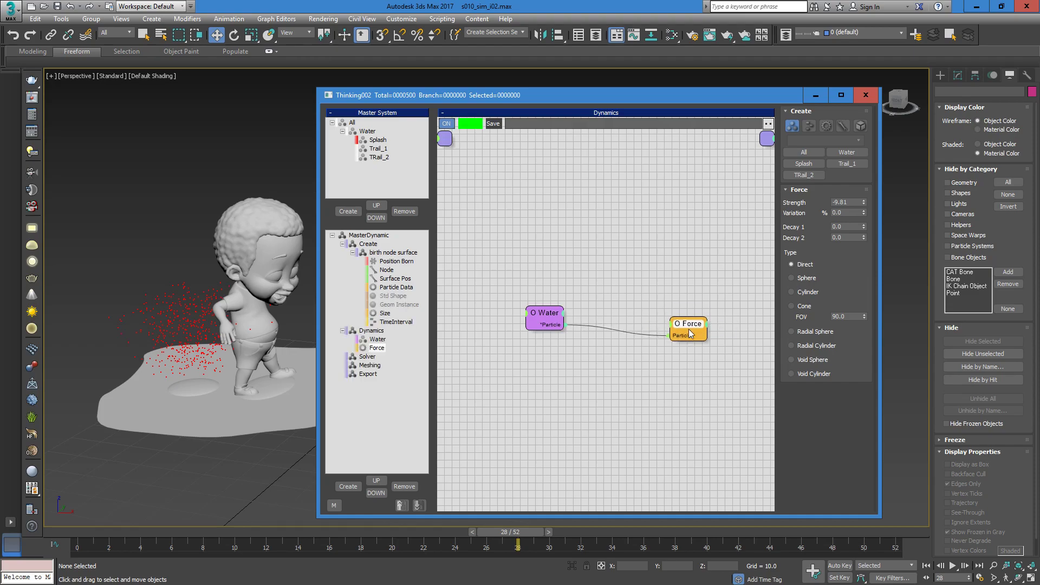
left_click(674, 315)
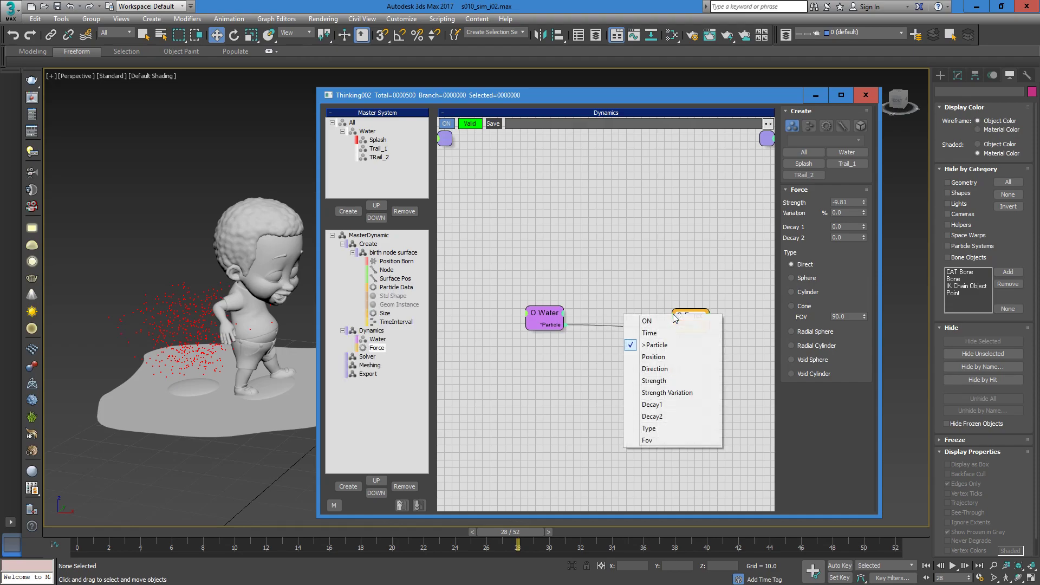
left_click(655, 368)
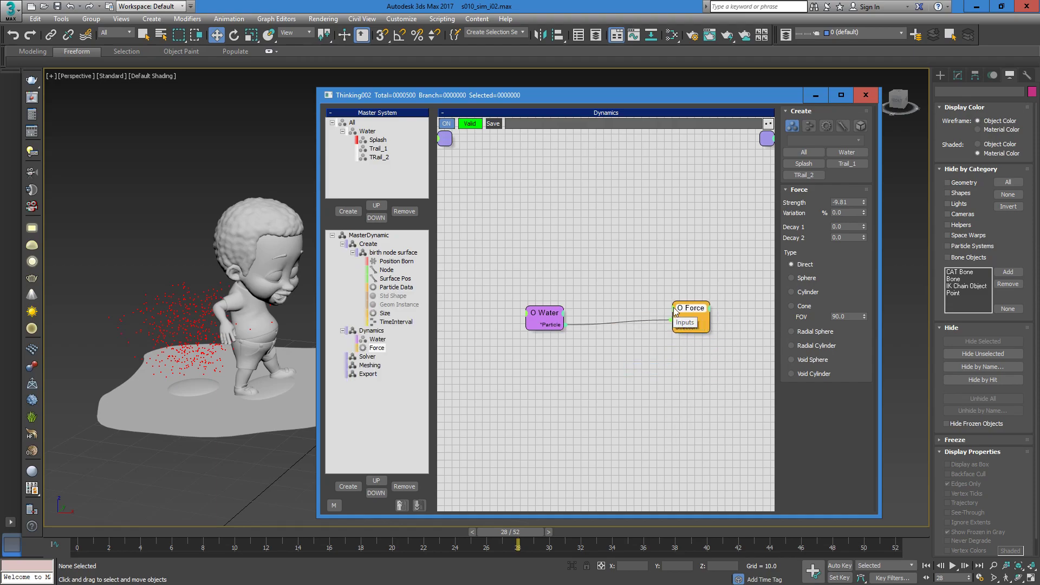
Step: Add a Point3 helper below the Water node and connect its Vector output to the Force node's Direction input
left_click_drag(690, 305, 685, 310)
right_click(656, 372)
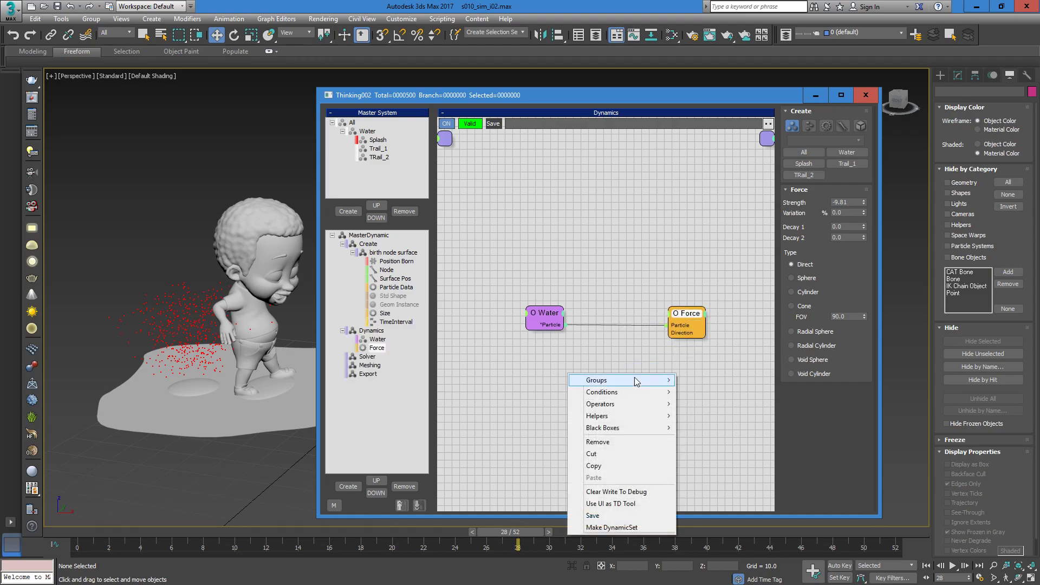
left_click(636, 377)
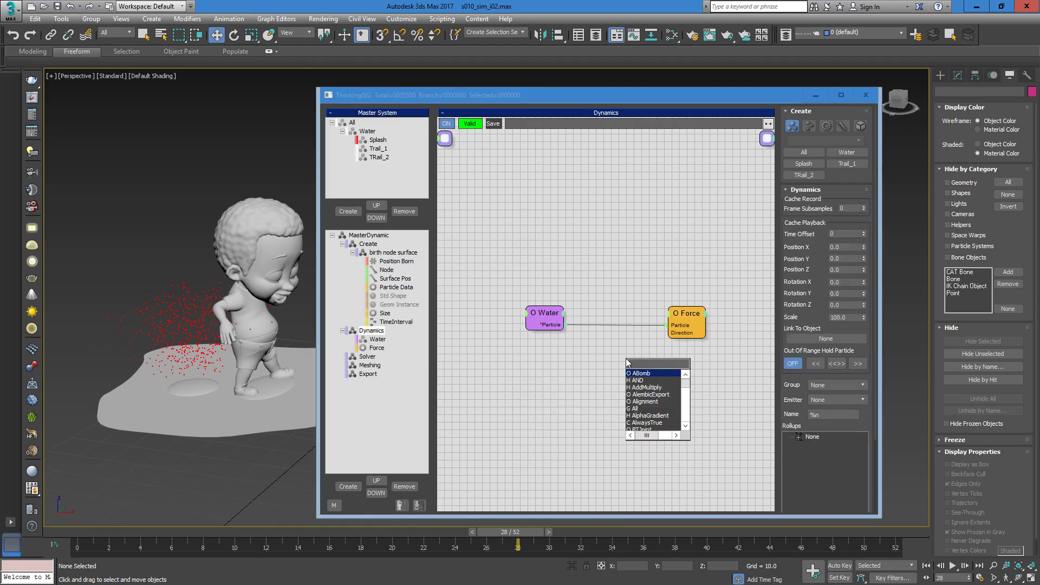
type("point")
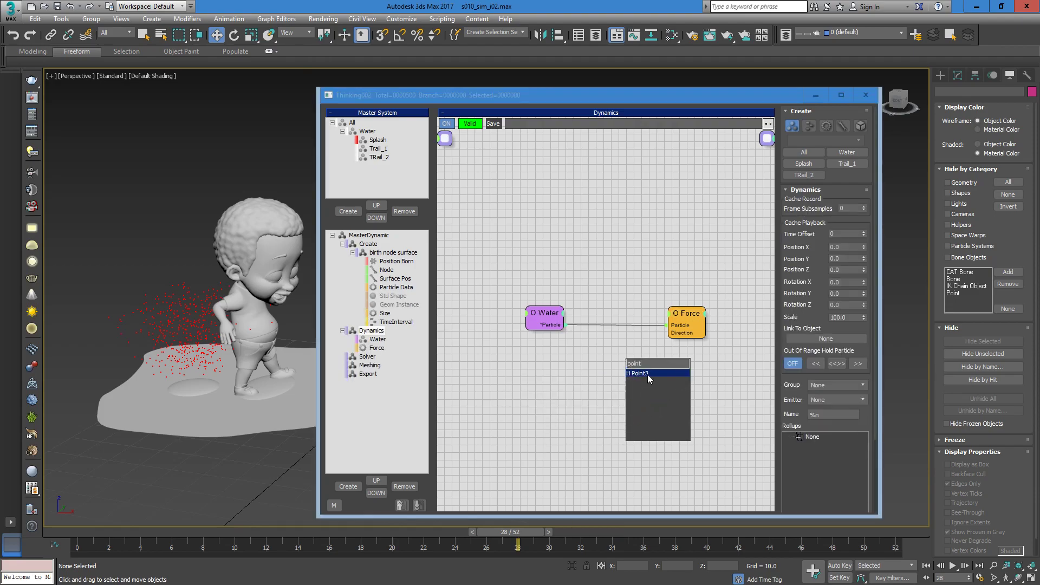
left_click(650, 375)
left_click_drag(659, 372, 583, 378)
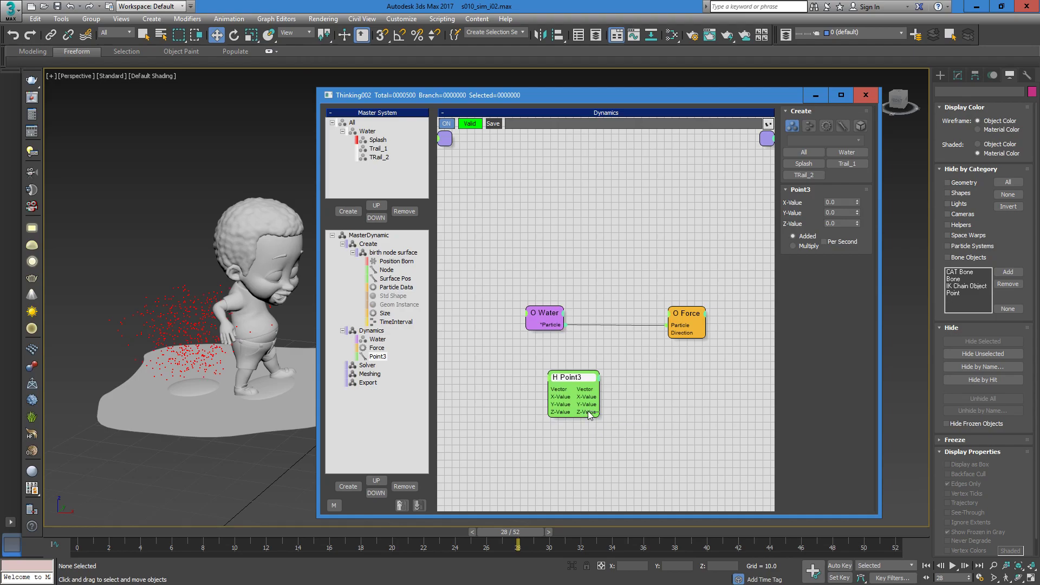
left_click_drag(598, 389, 666, 333)
Step: Set the Force node's strength to -500, checking the reference scene beforehand
left_click(698, 324)
double_click(860, 202)
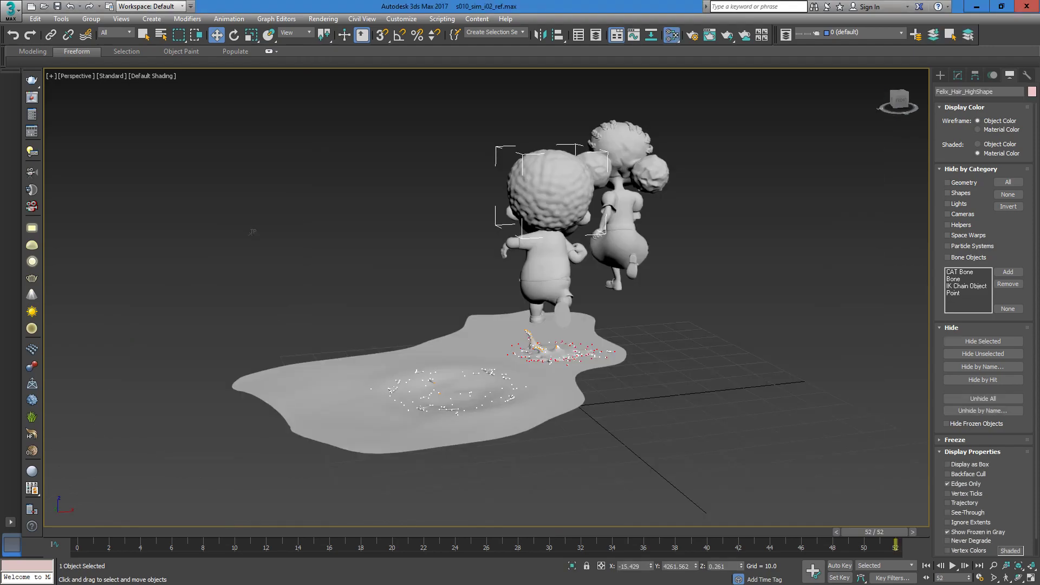
key("alt+Tab")
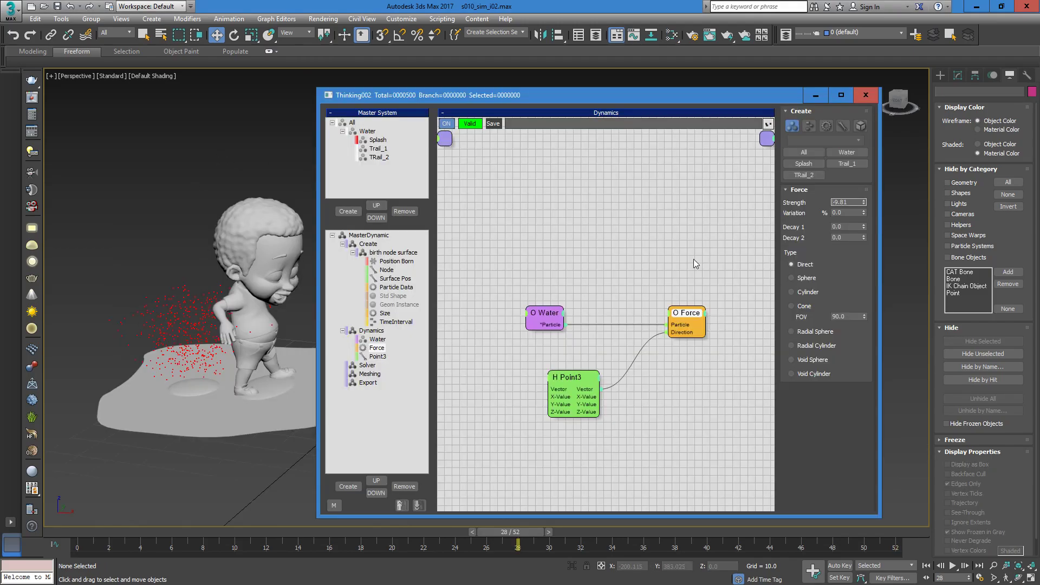
double_click(853, 204)
type("-500")
key("Return")
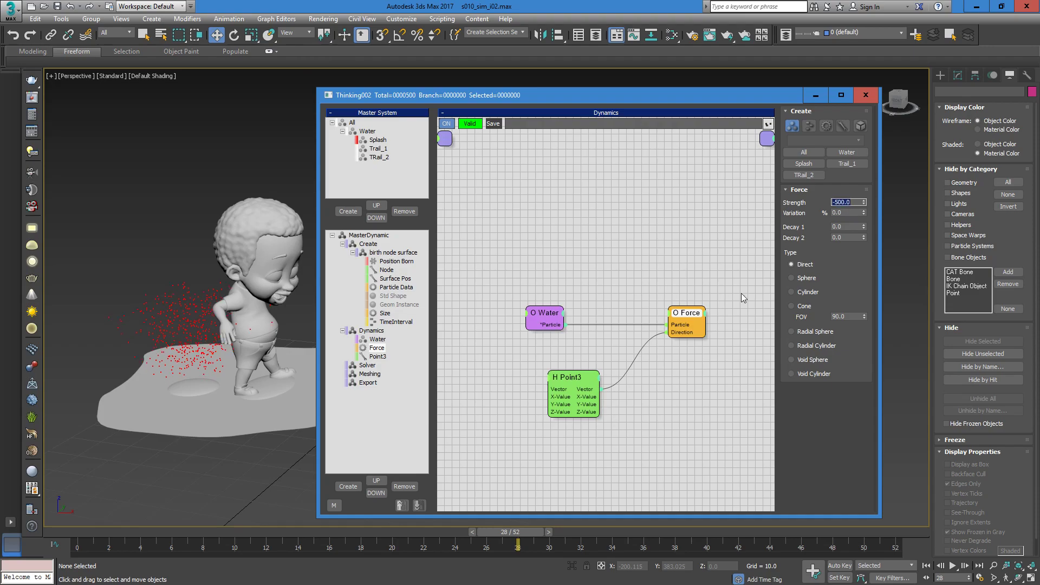
Step: Set the Point3 helper's Z-Value to 1 and scrub the timeline to check the falling particles, stopping at frame 22
left_click(584, 378)
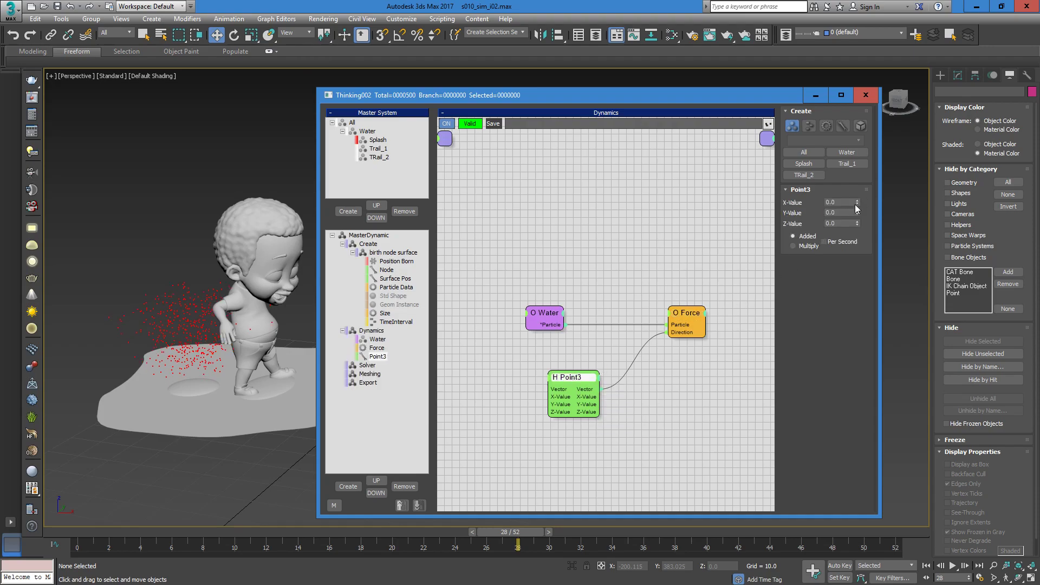
left_click(842, 224)
type("1")
key("Return")
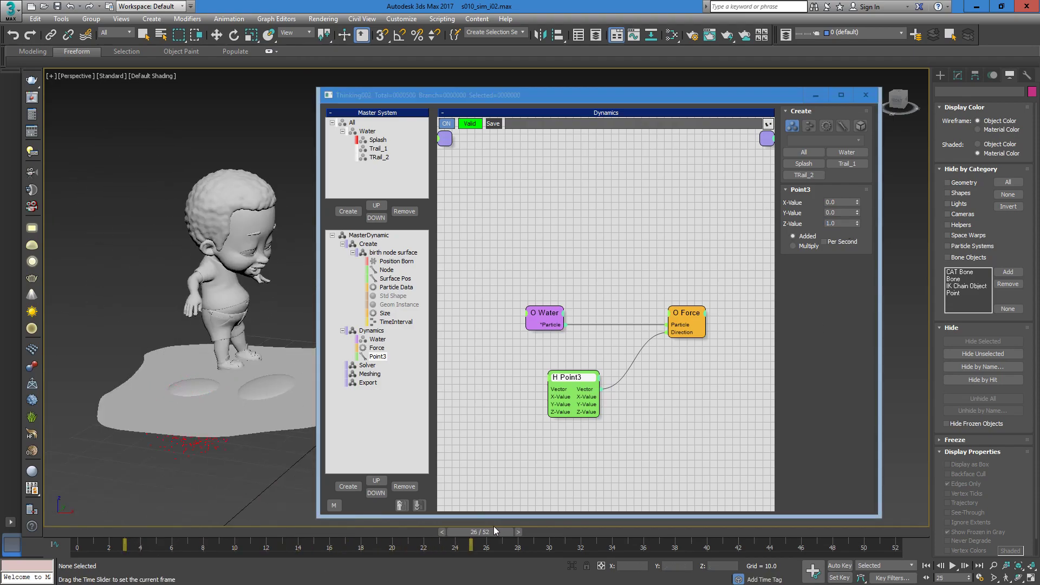
left_click_drag(109, 532, 574, 549)
left_click_drag(163, 532, 448, 532)
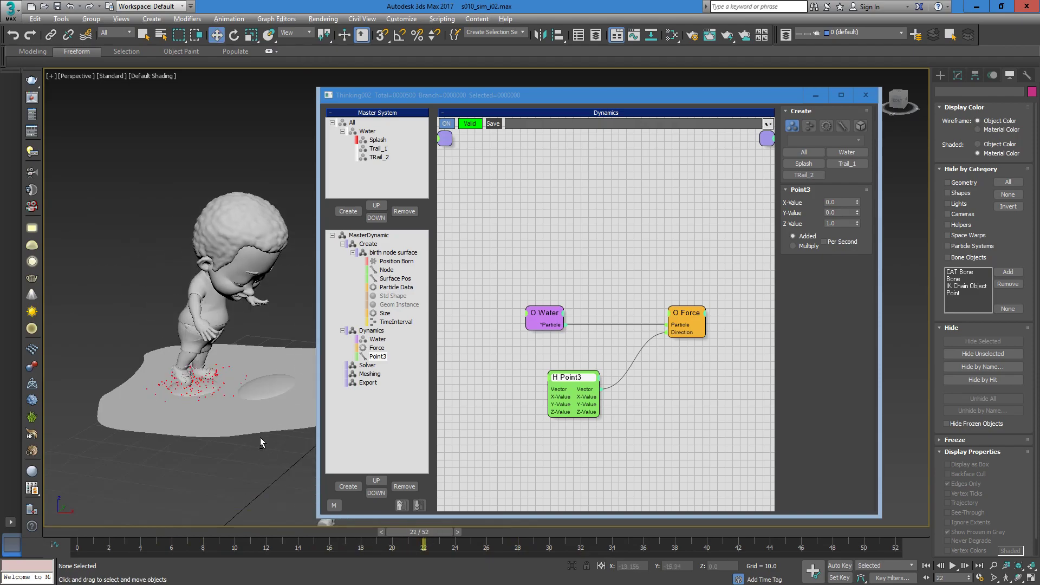
middle_click_drag(241, 408, 246, 405)
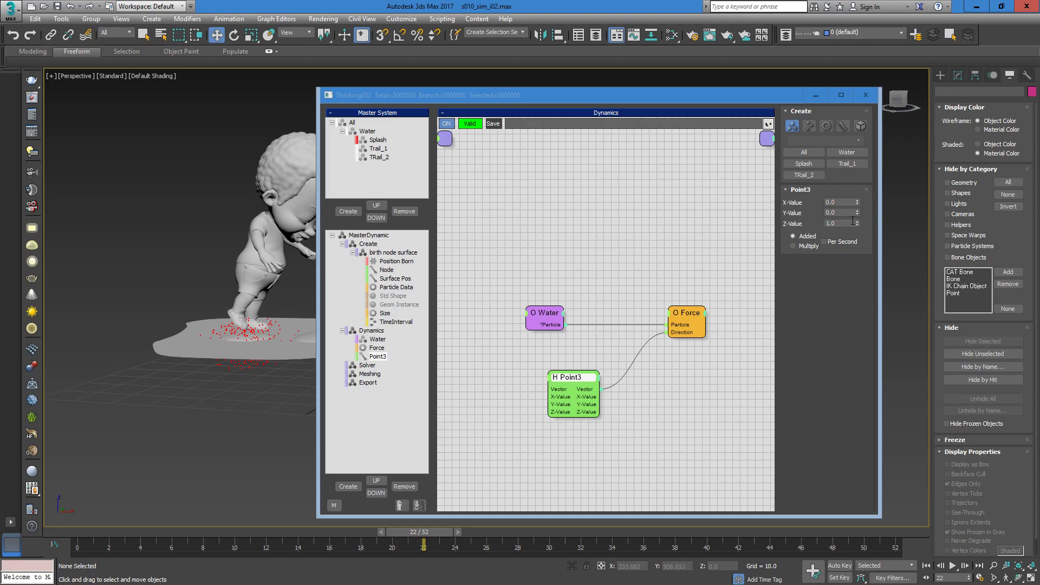
Step: Set the Force node's variation to 75%
left_click(683, 311)
left_click(849, 212)
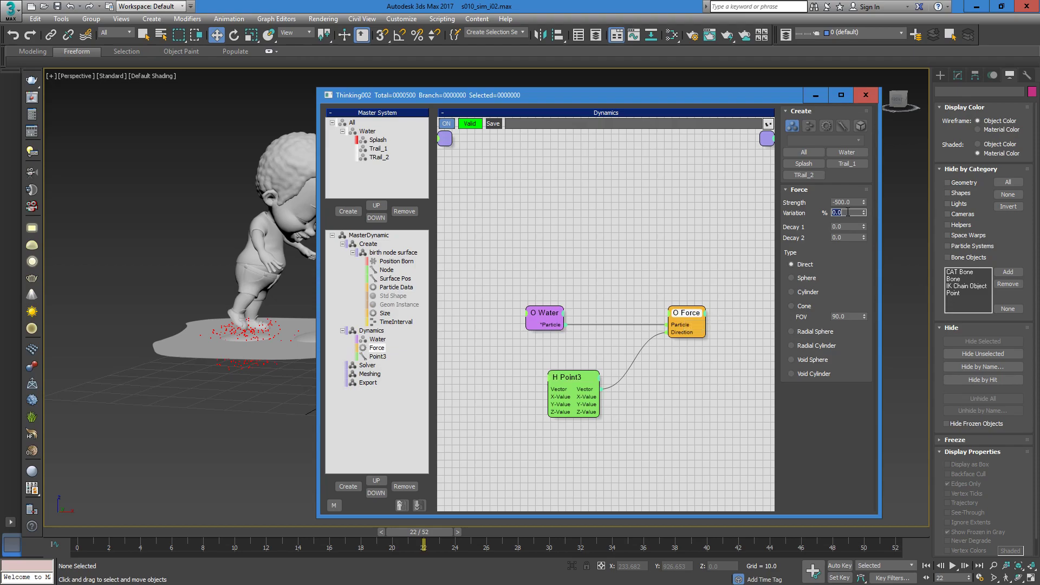
key("Return")
Step: Scrub the timeline and examine the splash at puddle level to check the varied particle fall, stopping at frame 27
left_click_drag(196, 529, 234, 534)
left_click_drag(138, 521, 433, 532)
key("w")
mouse_move(244, 301)
middle_mouse_down("alt")
mouse_move(245, 317)
mouse_move(244, 298)
middle_mouse_up("alt")
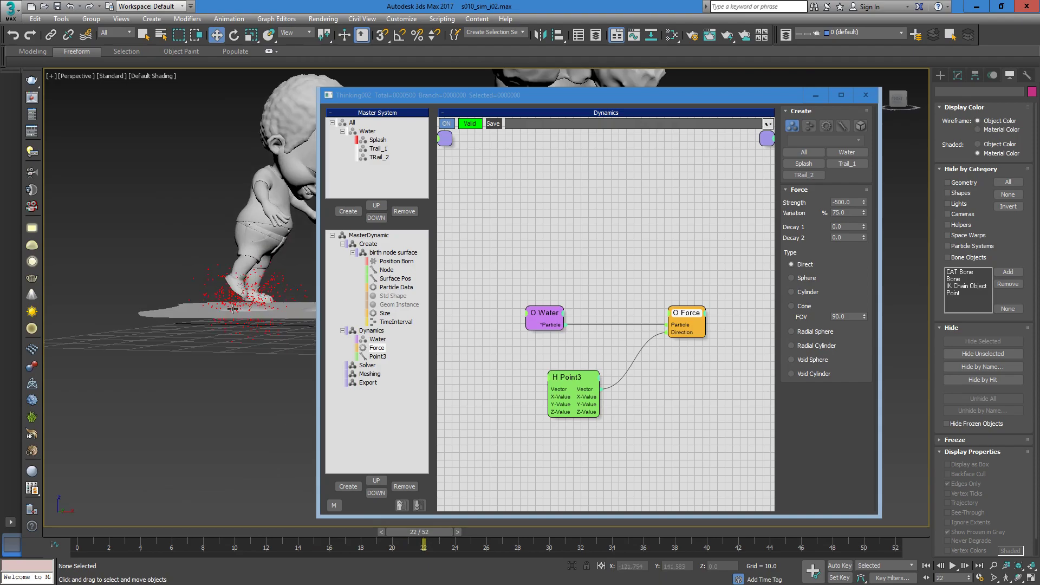
scroll(222, 328, "down", 2)
middle_click_drag(206, 341, 217, 322, "alt")
middle_click_drag(260, 283, 213, 342)
left_click_drag(239, 533, 507, 522)
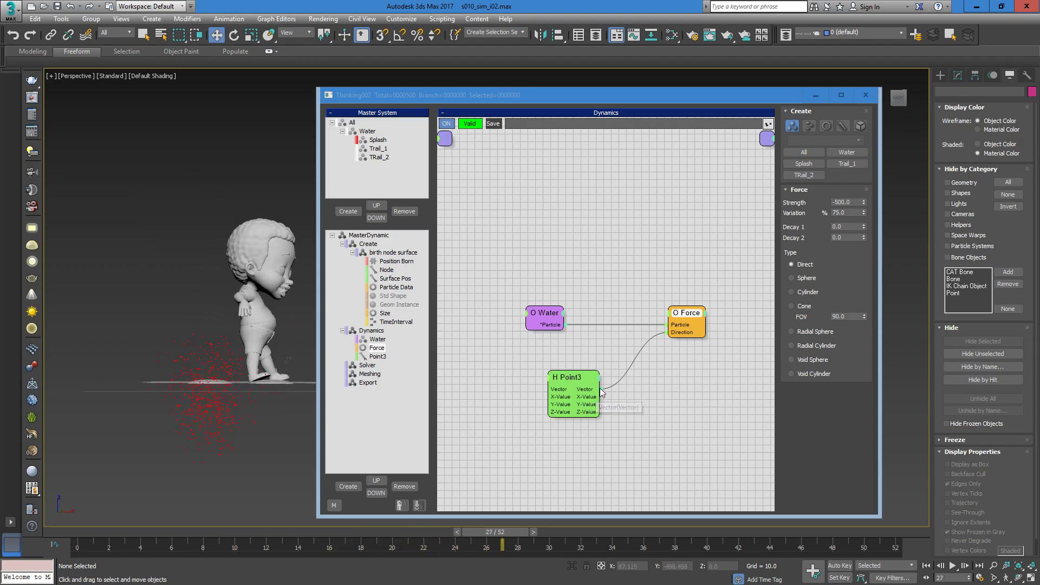
left_click(613, 270)
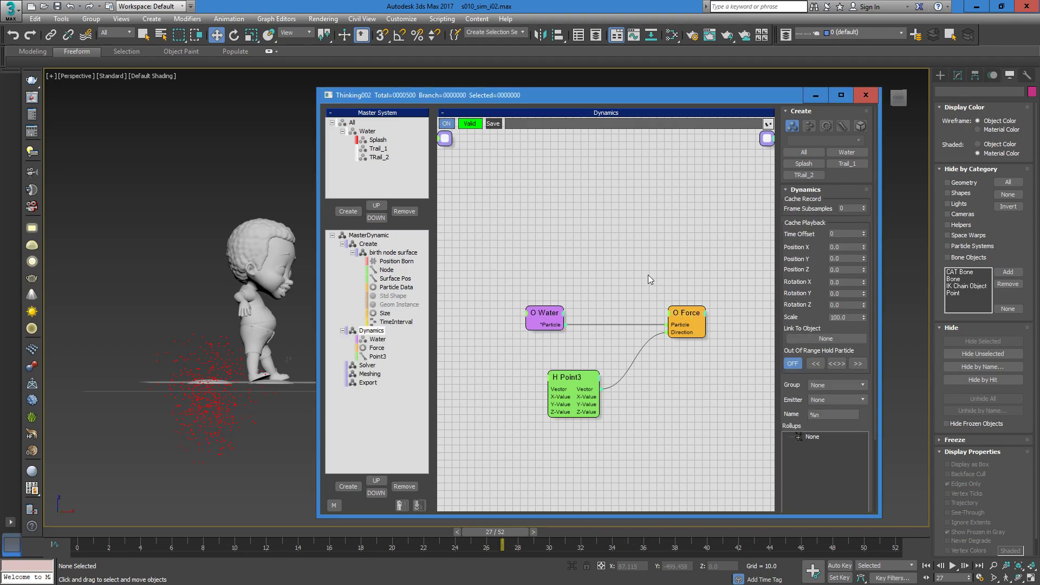
right_click(669, 243)
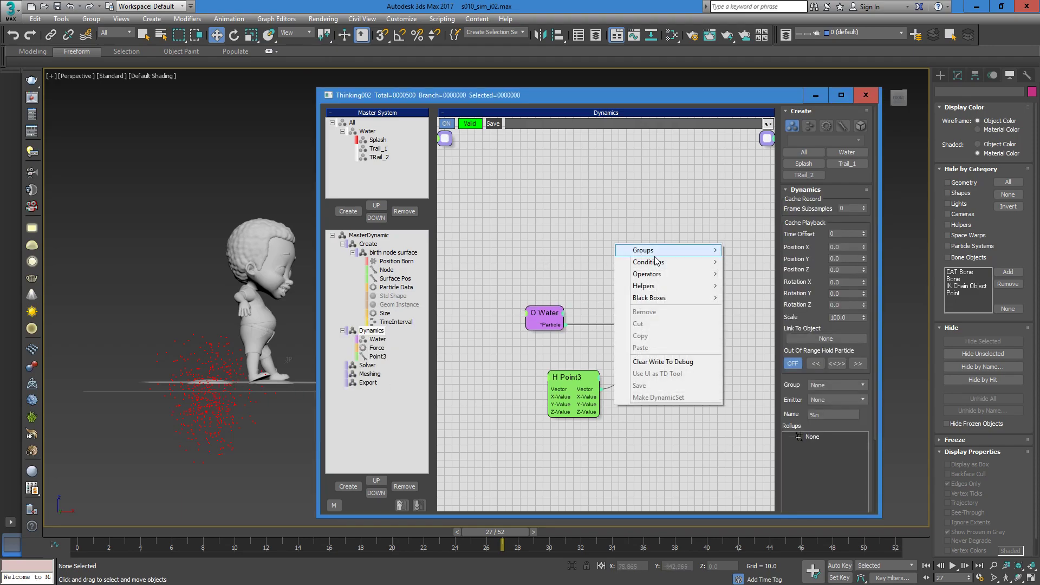
mouse_move(661, 274)
left_click(645, 221)
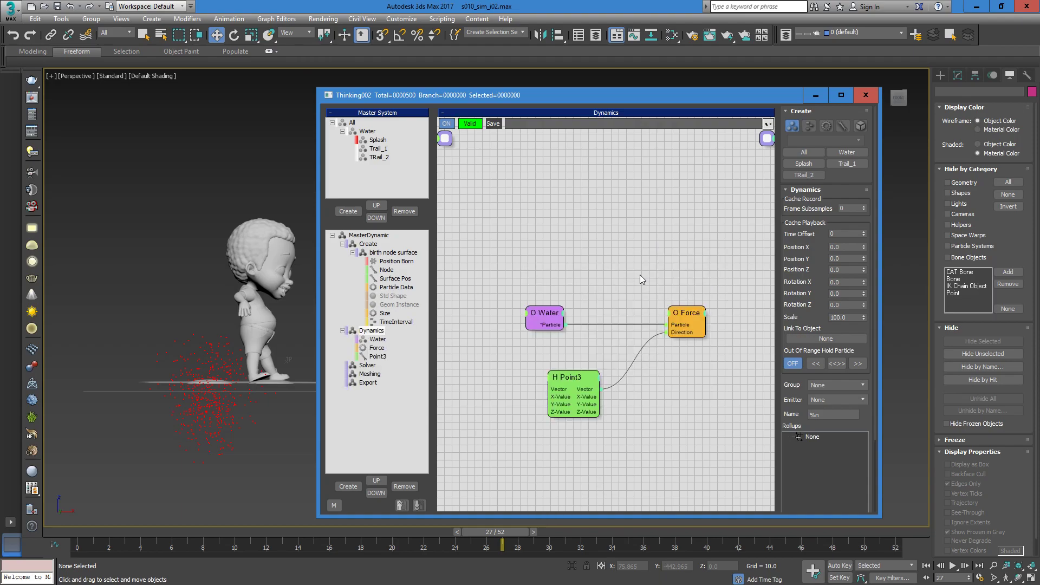
Step: Add a ParticleDie operator to the Dynamics set and place it above the Force node
double_click(641, 280)
type("partic")
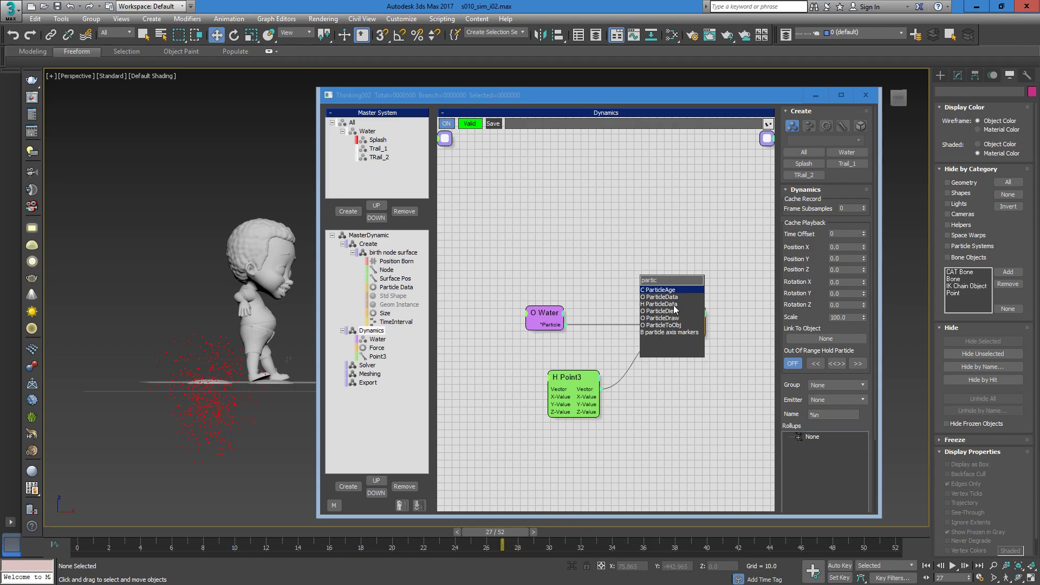
left_click(672, 312)
left_click_drag(671, 288, 650, 272)
right_click(608, 195)
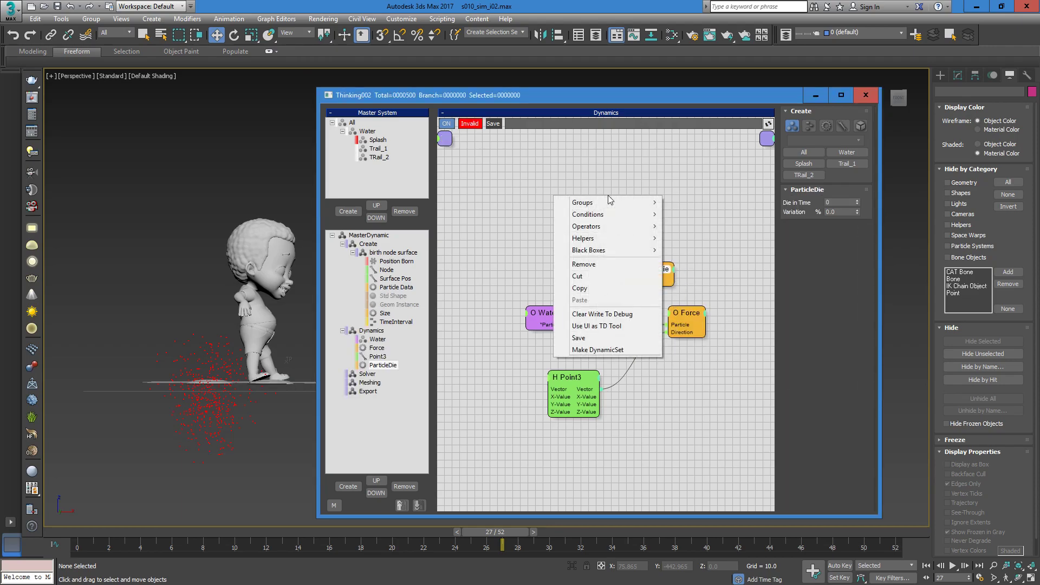
mouse_move(602, 227)
mouse_move(527, 230)
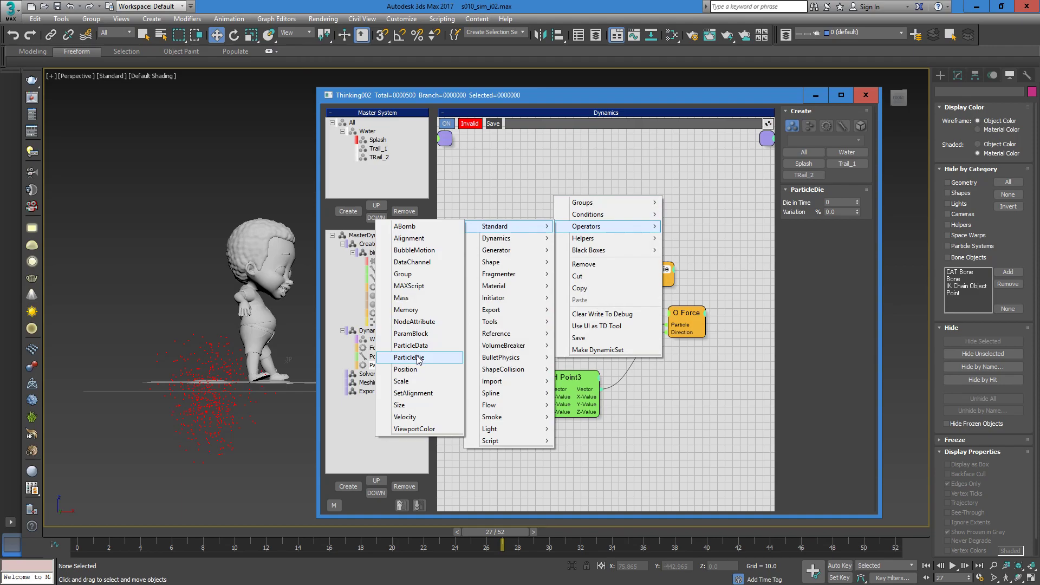
left_click(645, 265)
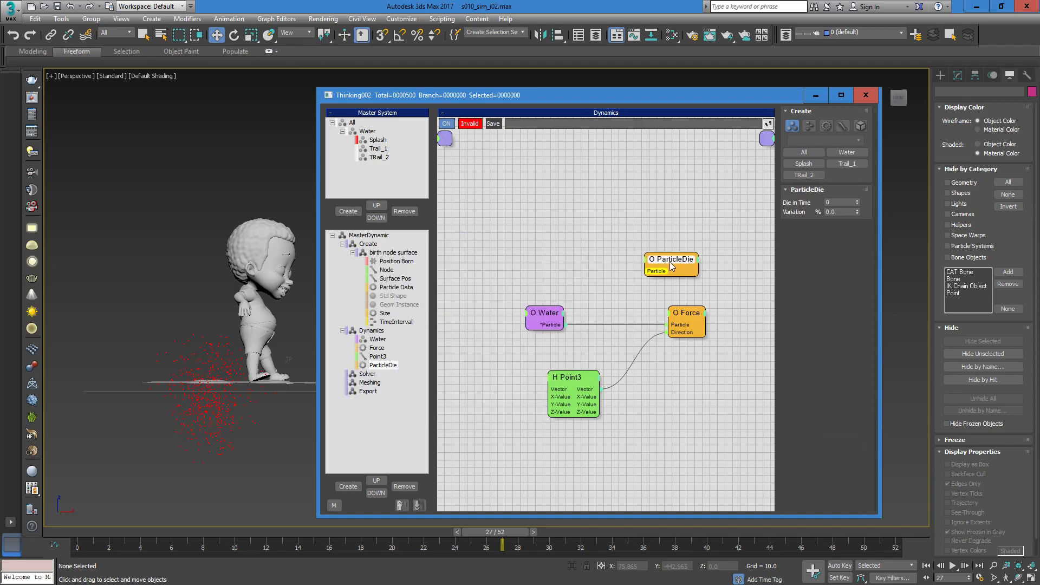
Step: Connect the Water node's Particle output to ParticleDie and expose the operator's ON input
left_click_drag(564, 325, 687, 258)
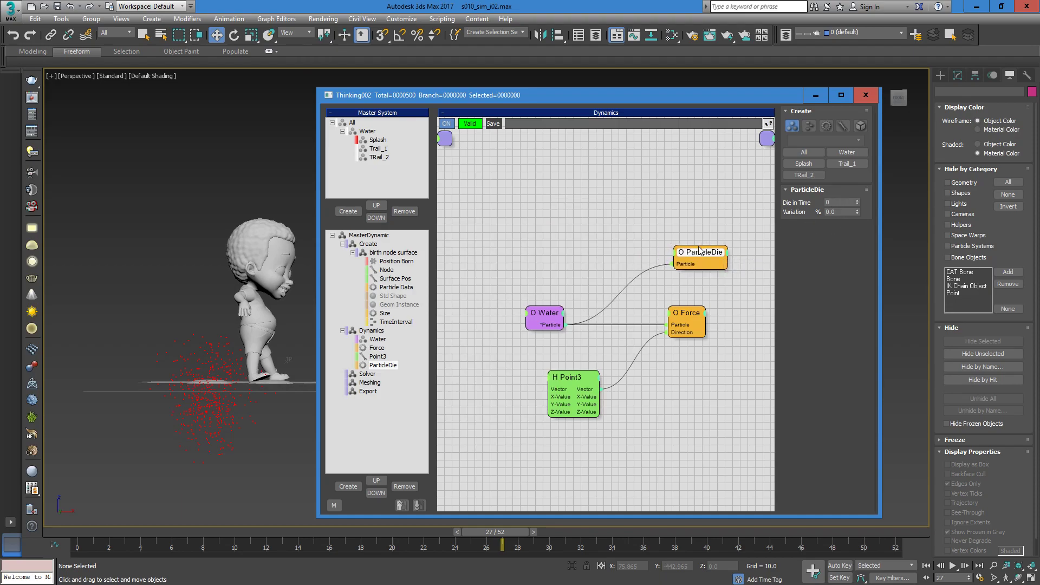
left_click(675, 253)
left_click(672, 261)
mouse_move(683, 257)
left_mouse_down()
mouse_move(677, 240)
mouse_move(681, 253)
left_mouse_up()
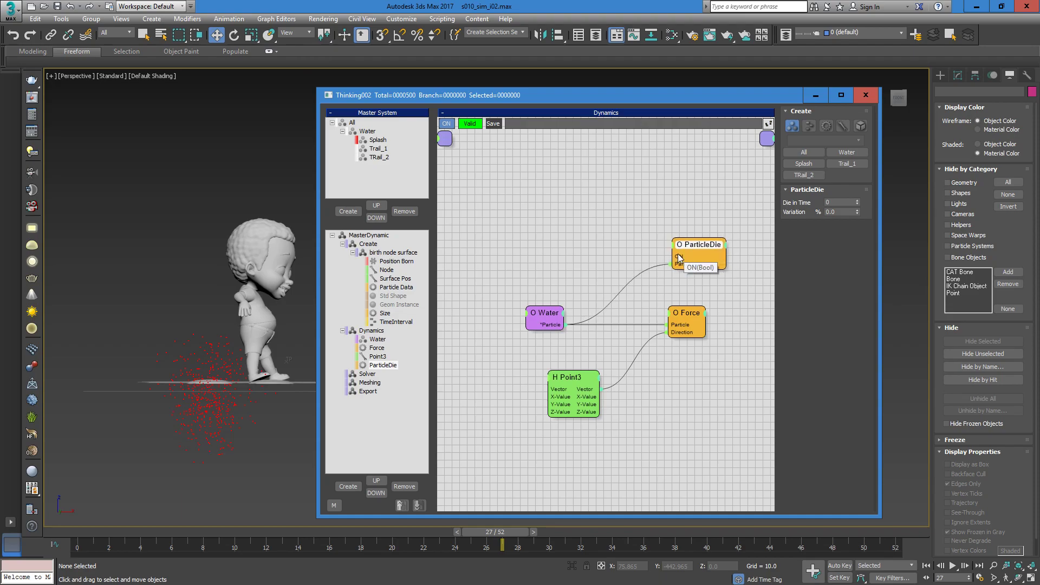
Step: Duplicate the Point3 helper and place the copy above the Water node
left_click(626, 239)
left_click_drag(573, 379, 579, 236, "shift")
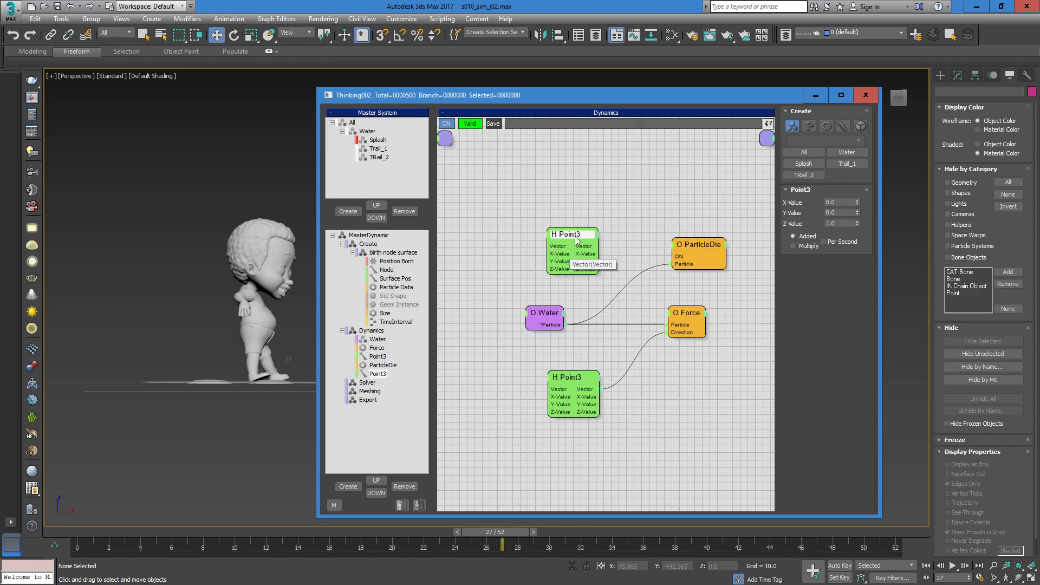
left_click_drag(573, 253, 572, 246)
Step: Spread the Water and upper Point3 nodes apart, link Water's Particle output to that Point3's Vector input, and expose Water's Position output
left_click_drag(535, 318, 471, 321)
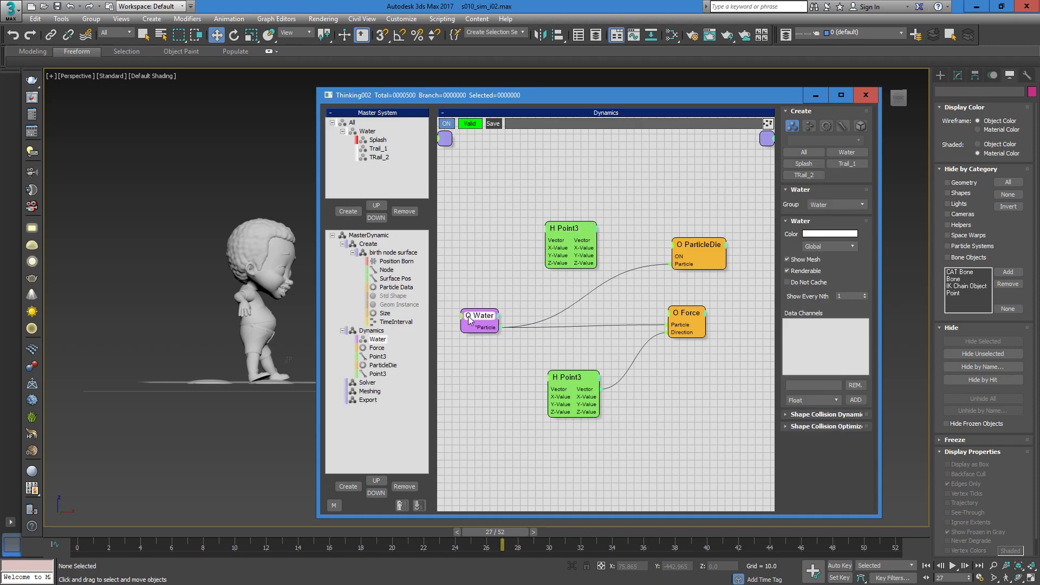
left_click_drag(549, 235, 583, 234)
right_click(499, 322)
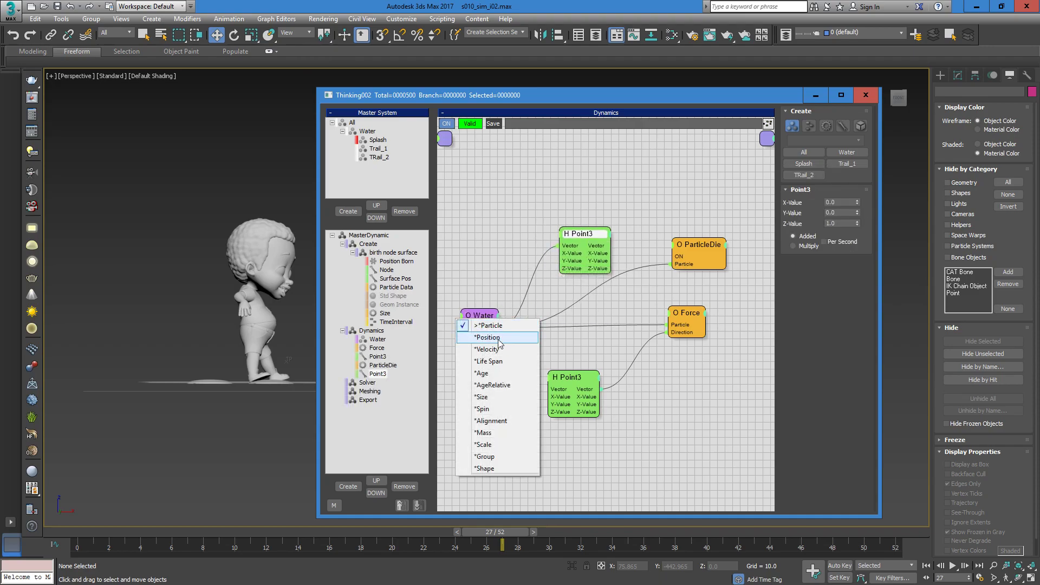
left_click(499, 337)
Step: Rearrange the Water and upper Point3 nodes, moving the Point3 up and away from ParticleDie
left_click_drag(480, 315, 480, 302)
left_click_drag(578, 234, 560, 213)
left_click_drag(493, 301, 495, 310)
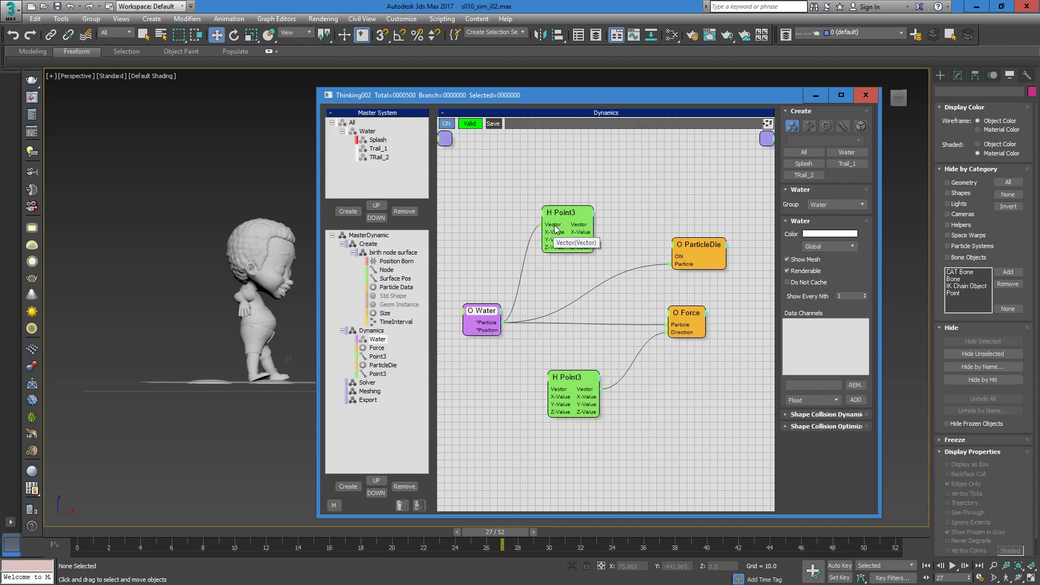
left_click_drag(563, 217, 541, 216)
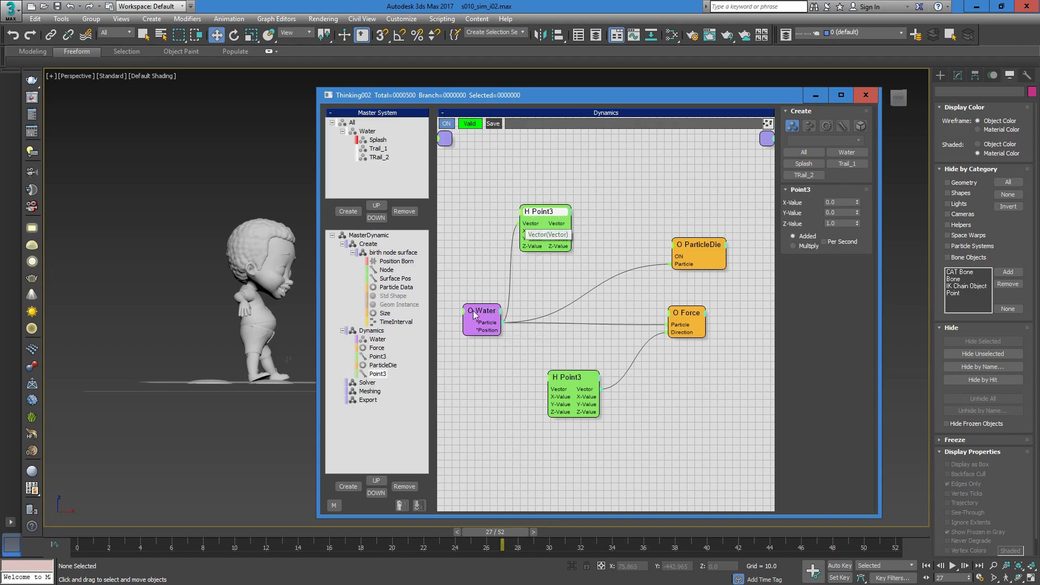
mouse_move(549, 213)
left_mouse_down()
mouse_move(528, 229)
mouse_move(530, 212)
left_mouse_up()
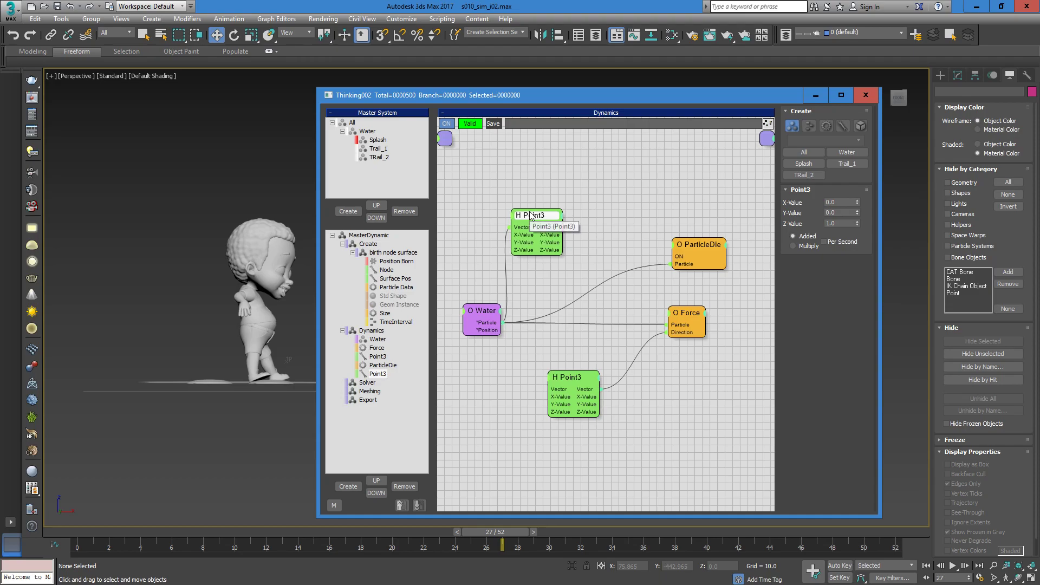
Step: Add the M3D_Conditions "less than" black box beside the upper Point3 and connect the Point3's Z-Value output to its a input
right_click(597, 250)
mouse_move(595, 283)
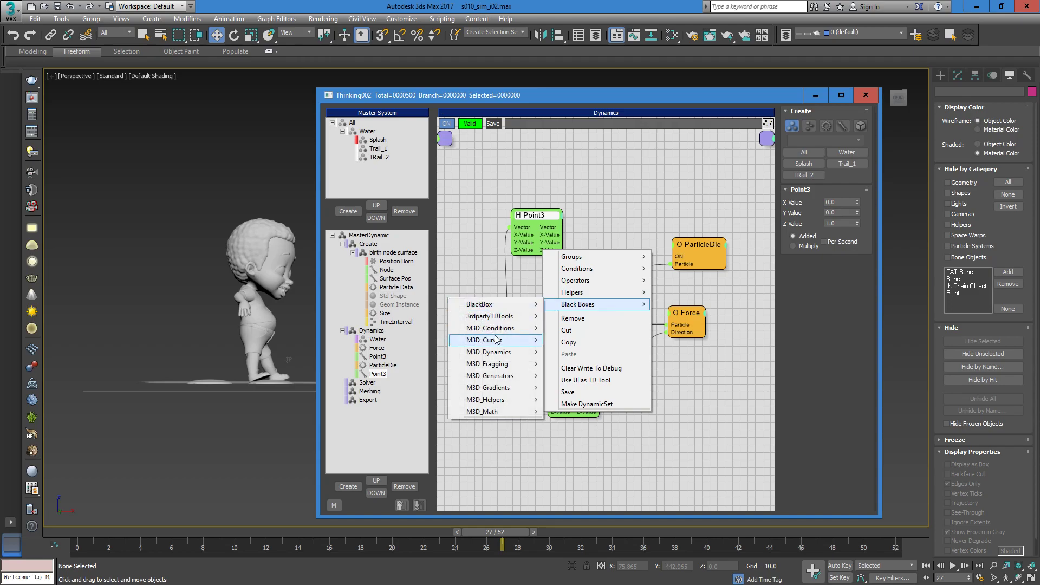
mouse_move(500, 333)
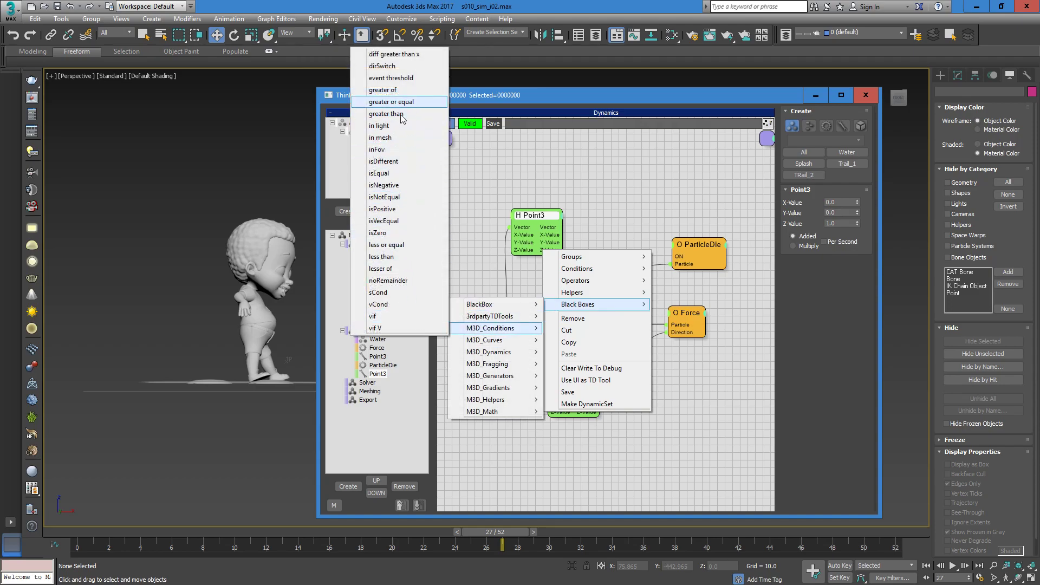
left_click(392, 257)
left_click_drag(537, 215, 532, 207)
left_click_drag(482, 311, 460, 315)
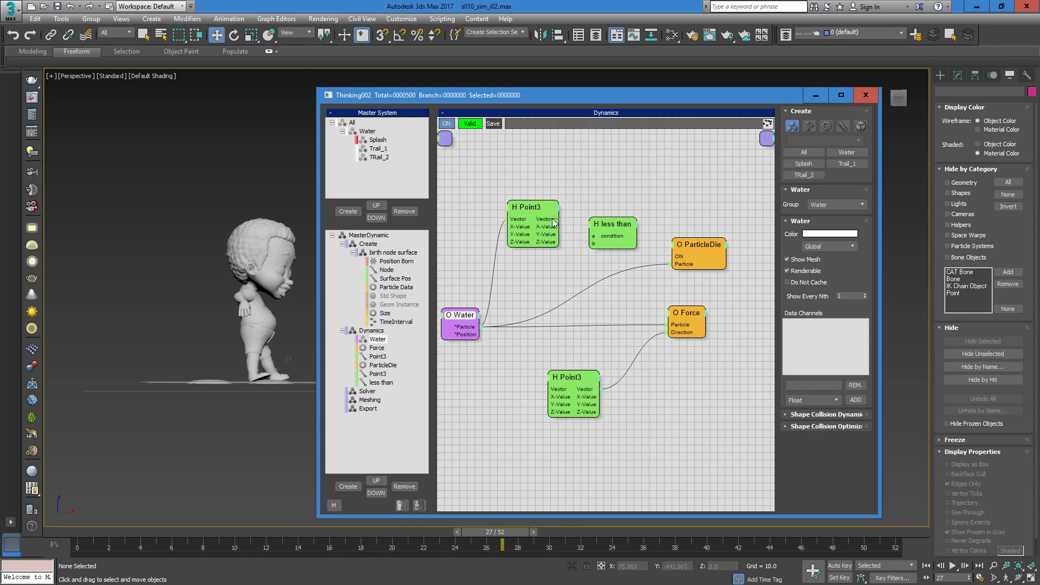
left_click_drag(613, 227, 614, 242)
double_click(551, 300)
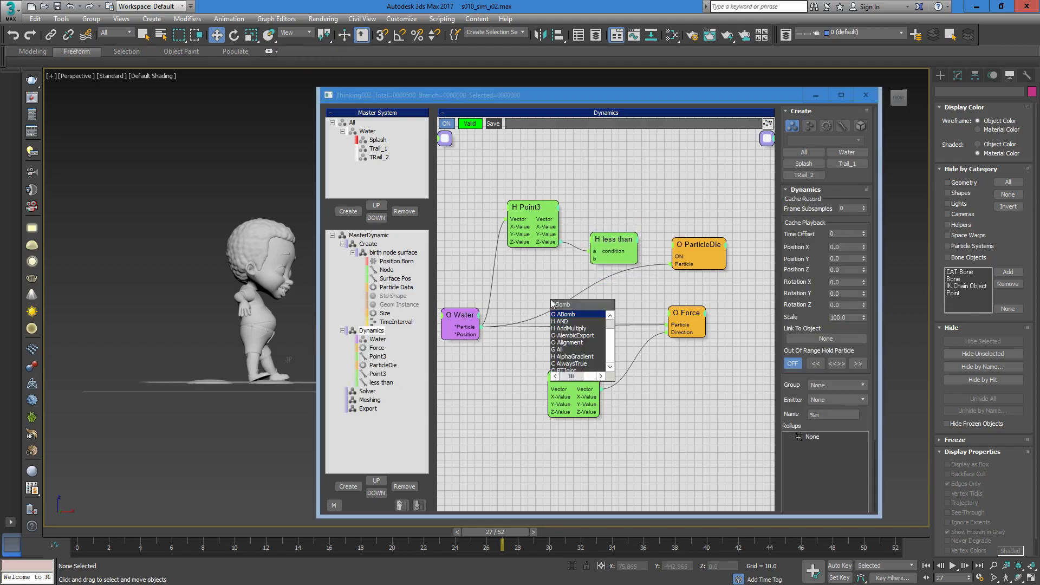
key("l")
left_click(564, 262)
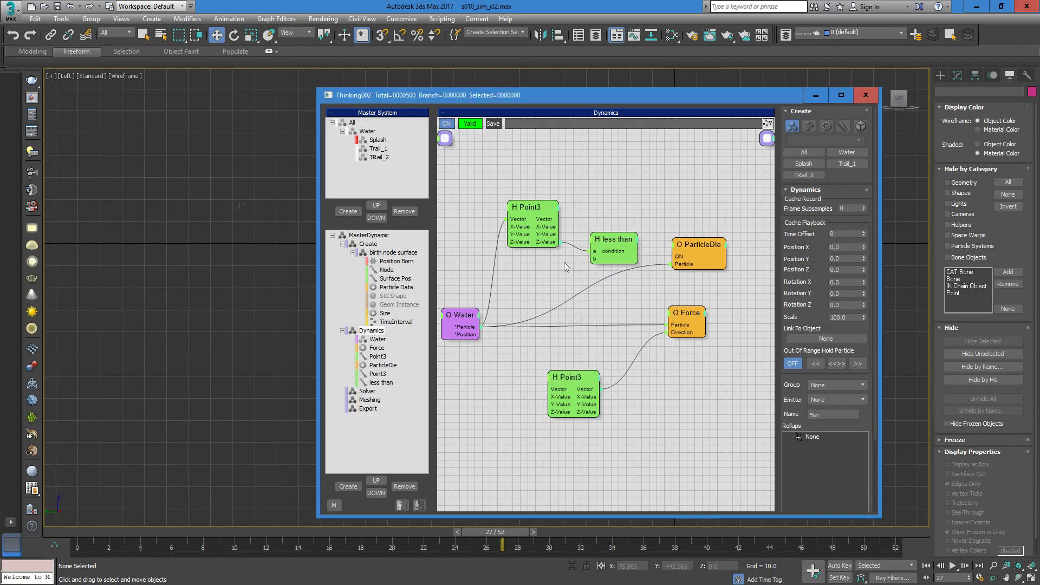
Step: Add a Float helper feeding the "less than" node's b input and connect its condition output to ParticleDie's ON input
double_click(564, 262)
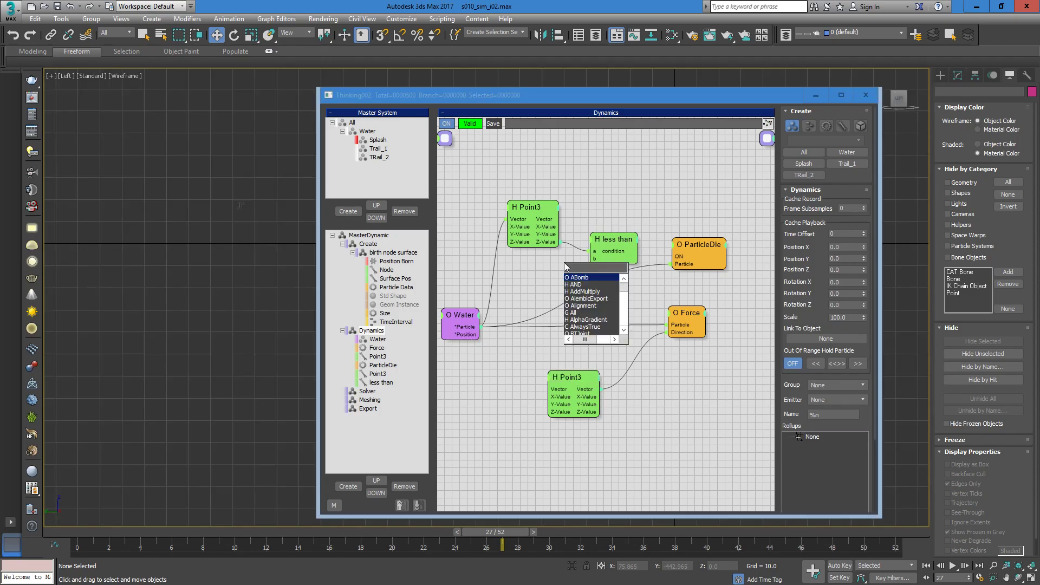
type("float")
key("Return")
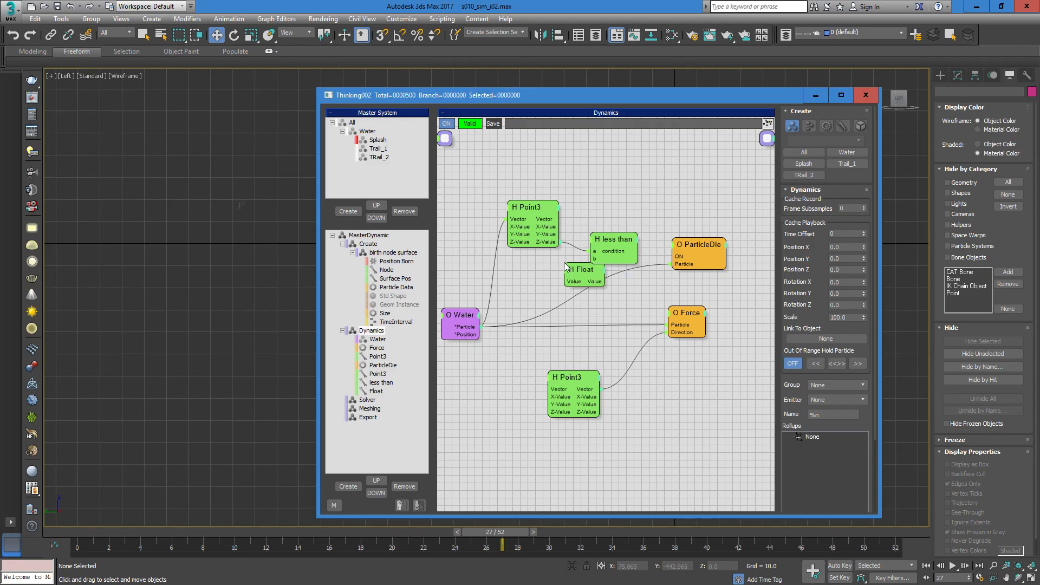
left_click_drag(583, 274, 674, 256)
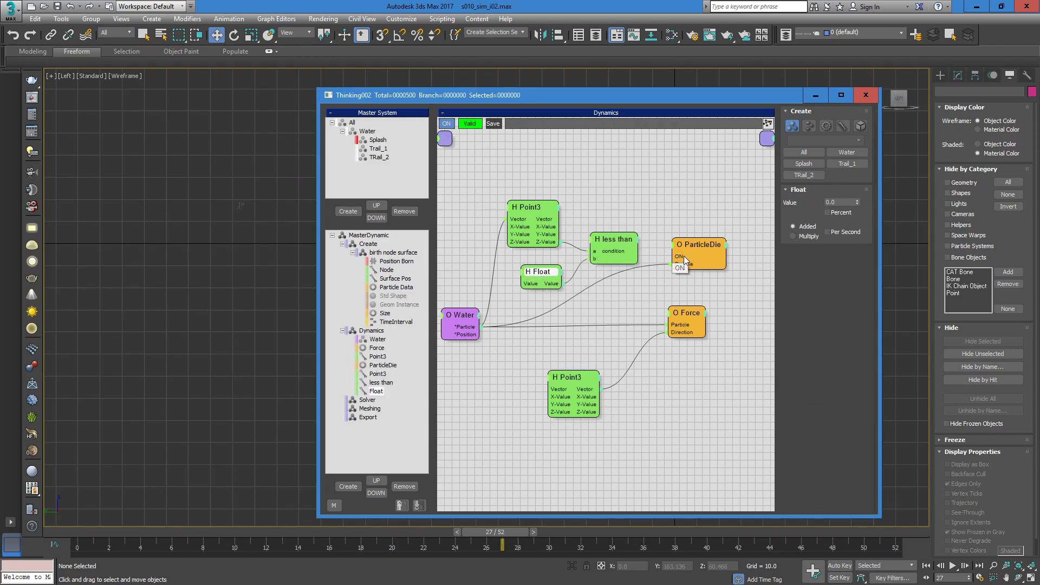
Step: Return the viewport to a shaded perspective view without edged faces, framed on the character standing on the puddle
key("p")
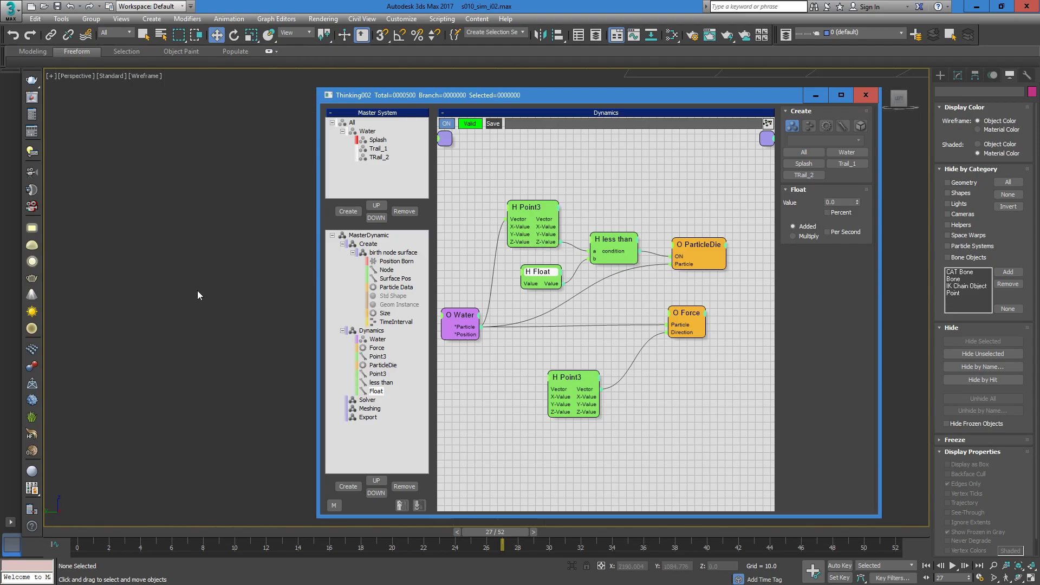
scroll(196, 289, "down", 5)
middle_click_drag(246, 303, 190, 259, "alt")
scroll(191, 259, "down", 3)
middle_click_drag(231, 294, 284, 282, "alt")
left_click(279, 276)
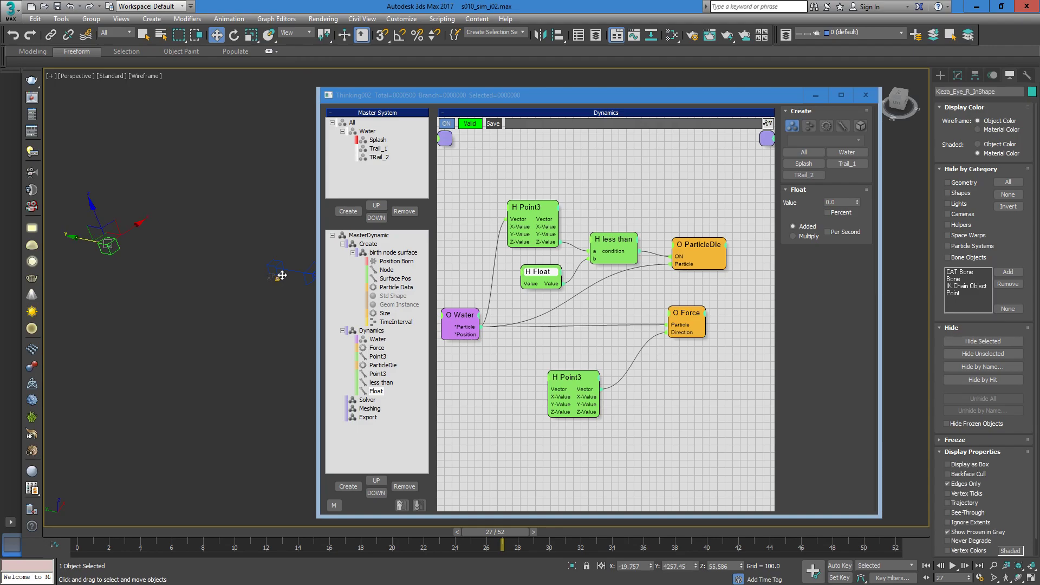
scroll(280, 281, "up", 10)
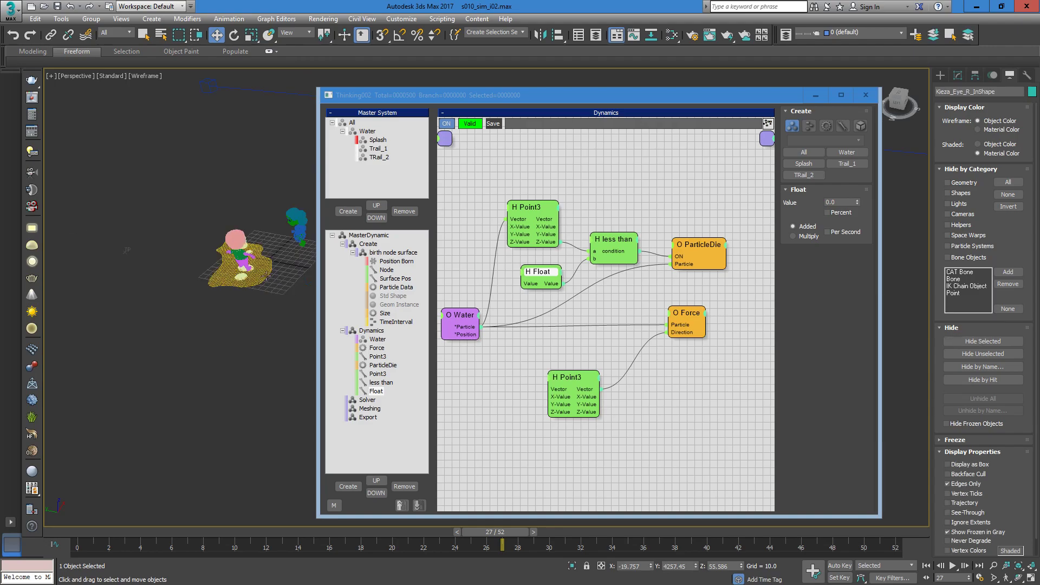
key("z")
middle_click_drag(244, 245, 89, 152, "alt")
scroll(165, 256, "down", 3)
key("F3")
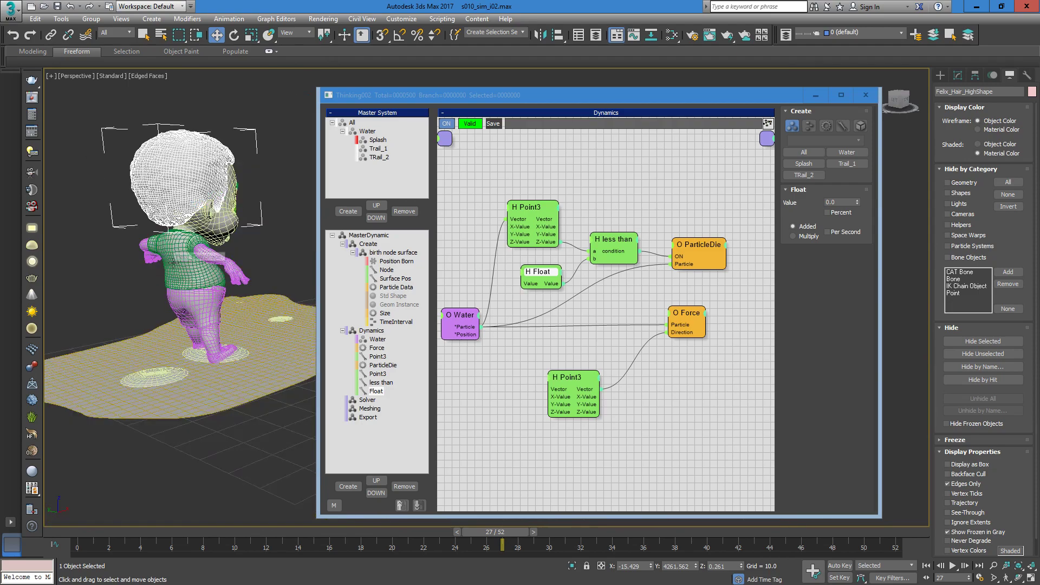
middle_click_drag(165, 256, 244, 326, "alt")
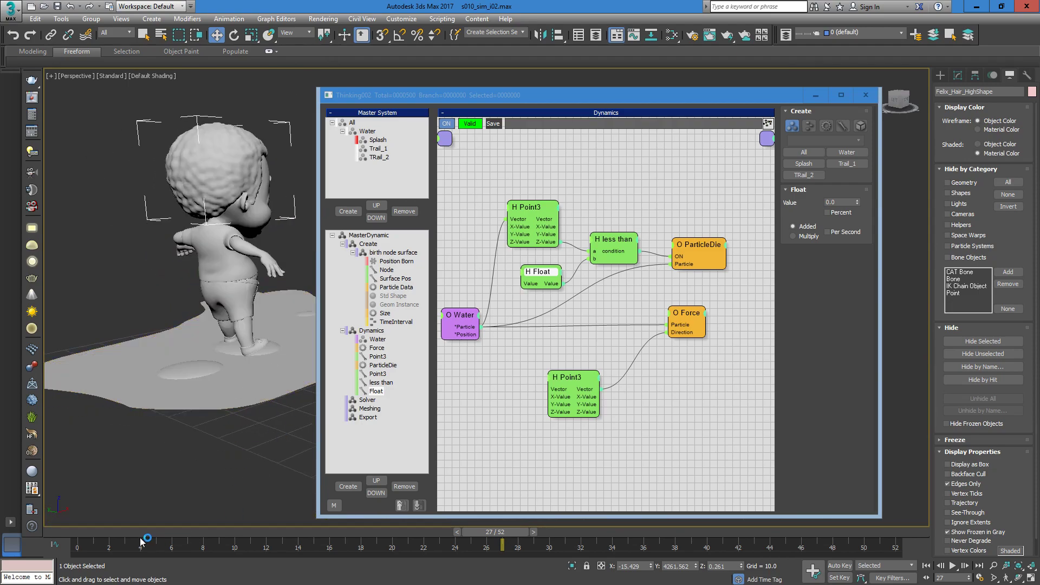
Step: Scrub the simulation to frame 29 in a side view and set the Float helper's value to 3.0
left_click_drag(59, 532, 478, 522)
key("w")
middle_click_drag(215, 342, 151, 383, "alt")
left_click_drag(183, 531, 525, 522)
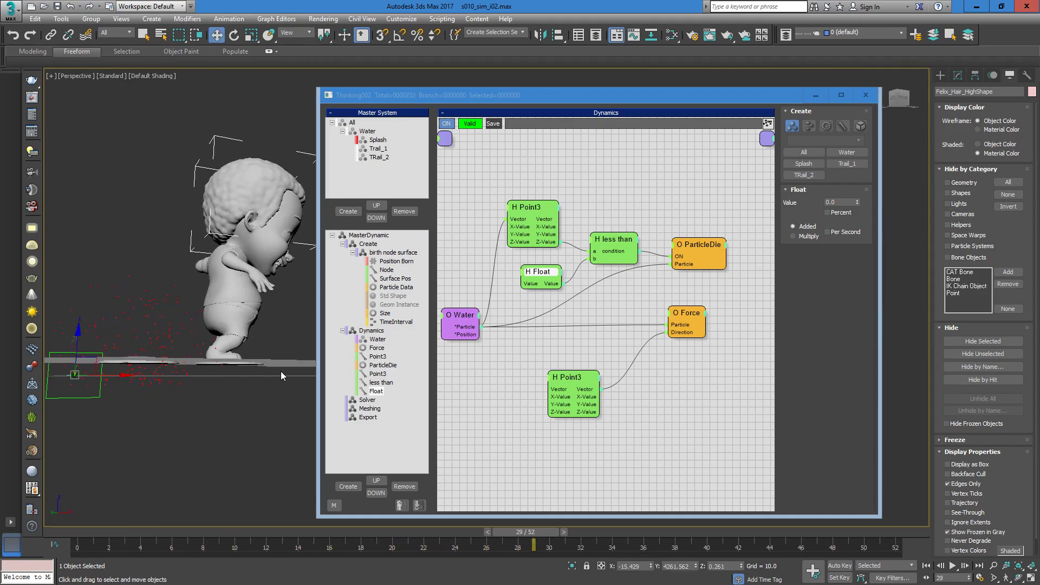
left_click(837, 198)
left_click(835, 202)
type("10.05.0")
key("Return")
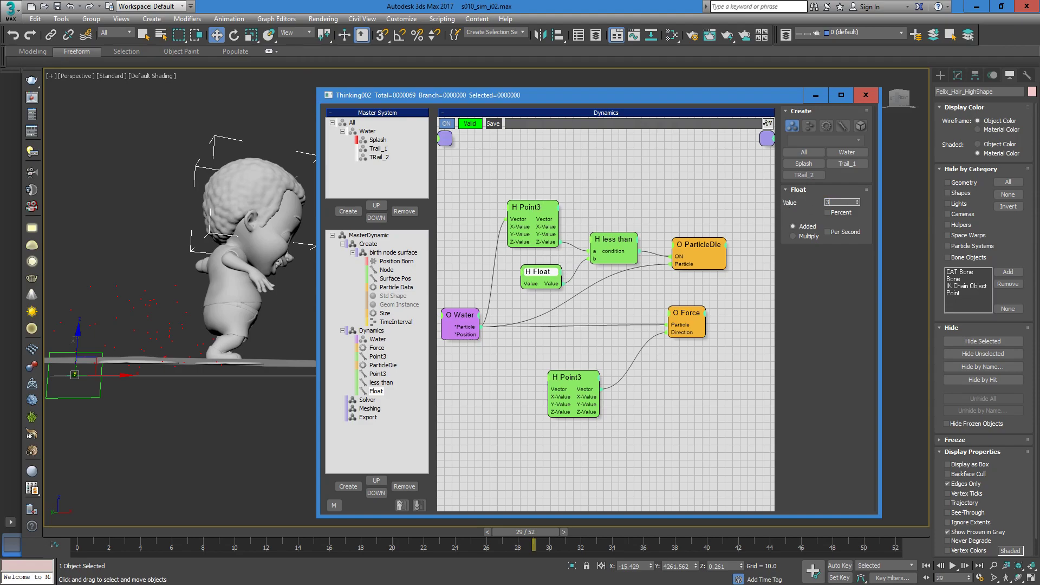
Step: Scrub the simulation to frame 50 and back to about frame 26, examining where the falling particles die at the puddle
middle_click_drag(253, 370, 221, 340, "alt")
scroll(222, 341, "down", 1)
scroll(221, 341, "up", 1)
left_click(173, 533)
left_click_drag(174, 533, 870, 478)
key("w")
middle_click_drag(131, 350, 230, 363, "alt")
middle_click_drag(612, 297, 639, 330)
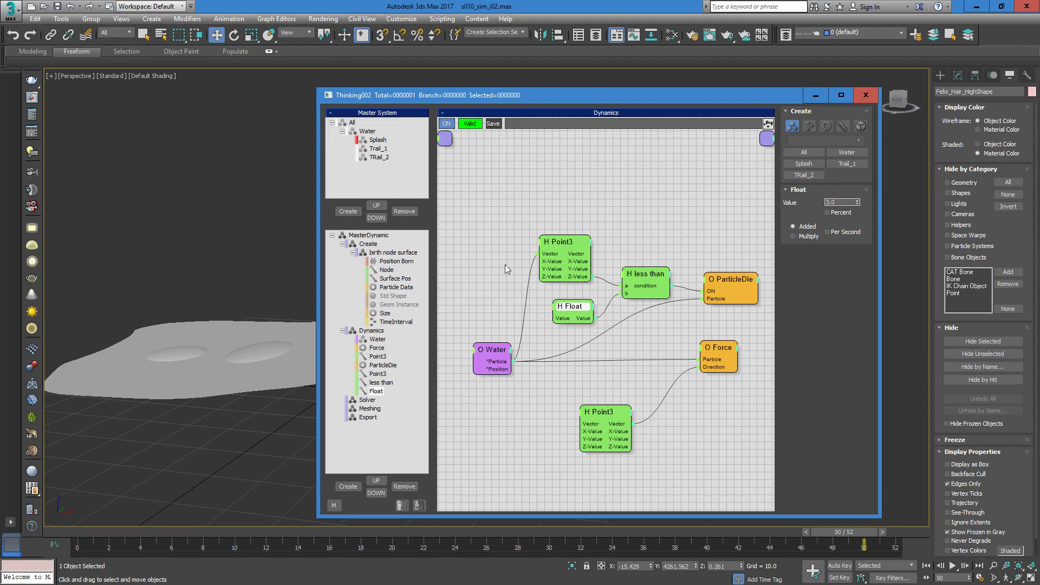
left_click_drag(147, 535, 481, 513)
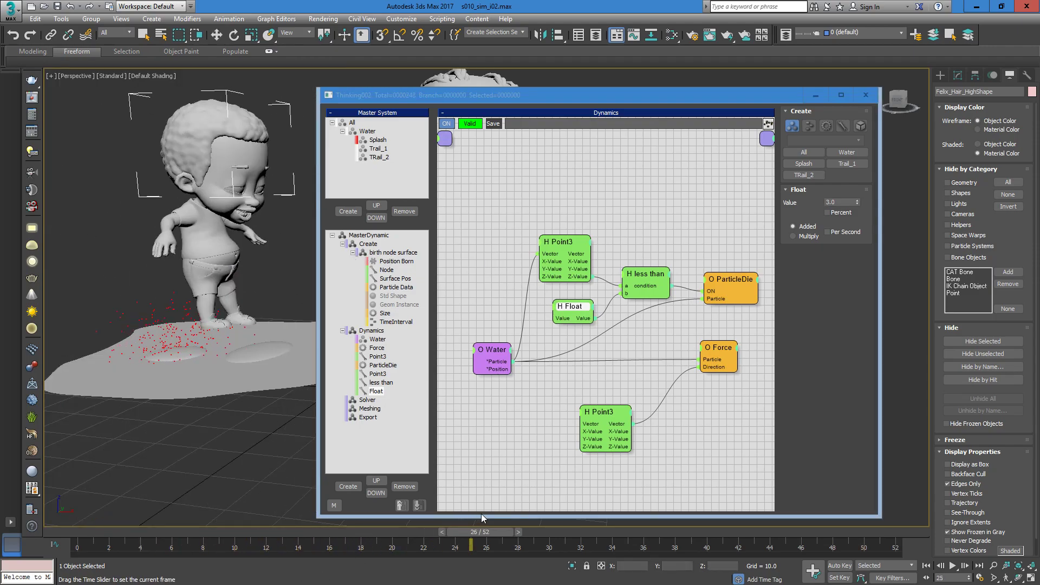
mouse_move(258, 331)
middle_mouse_down("alt")
mouse_move(269, 304)
mouse_move(249, 313)
middle_mouse_up("alt")
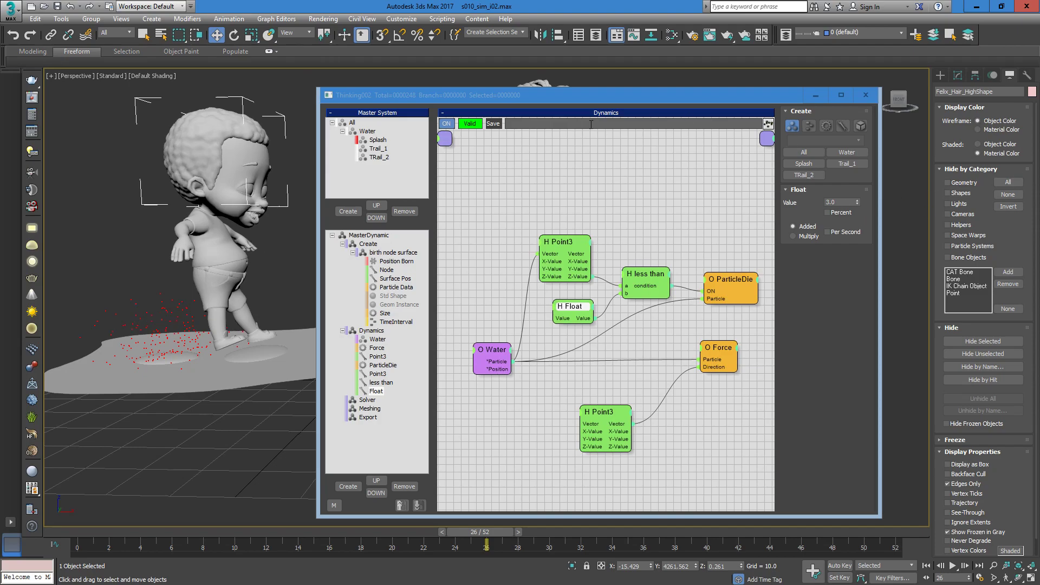
Step: Add a Splash group node to the Dynamics network in the free space above the Water setup
middle_click_drag(521, 190, 521, 247)
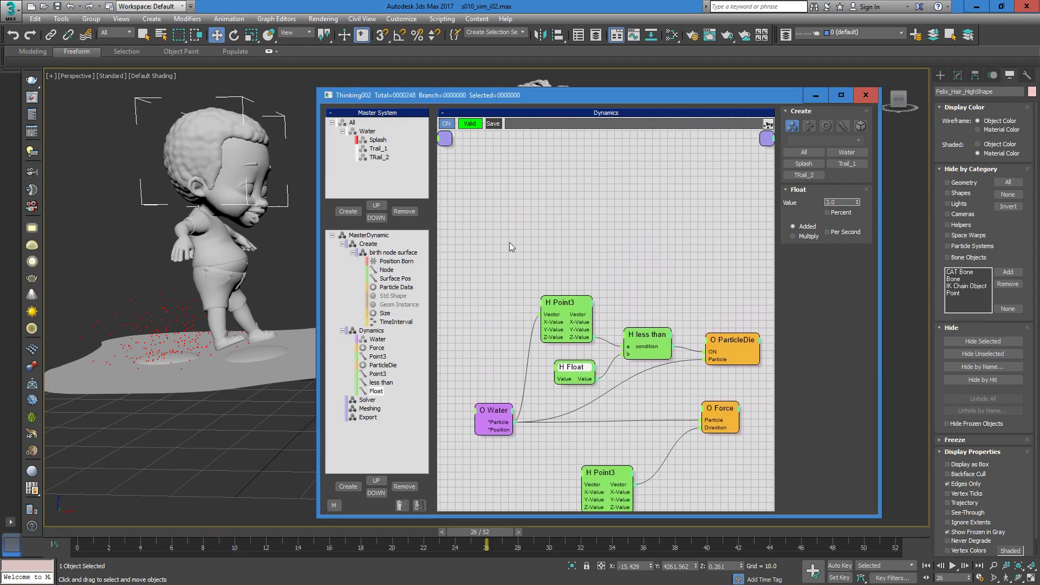
left_click(529, 223)
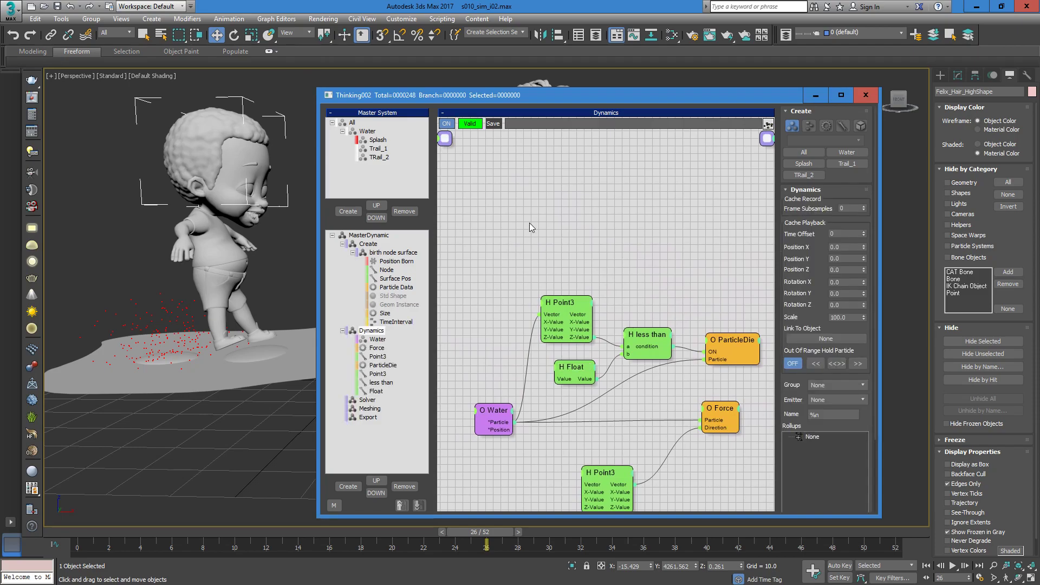
right_click(540, 211)
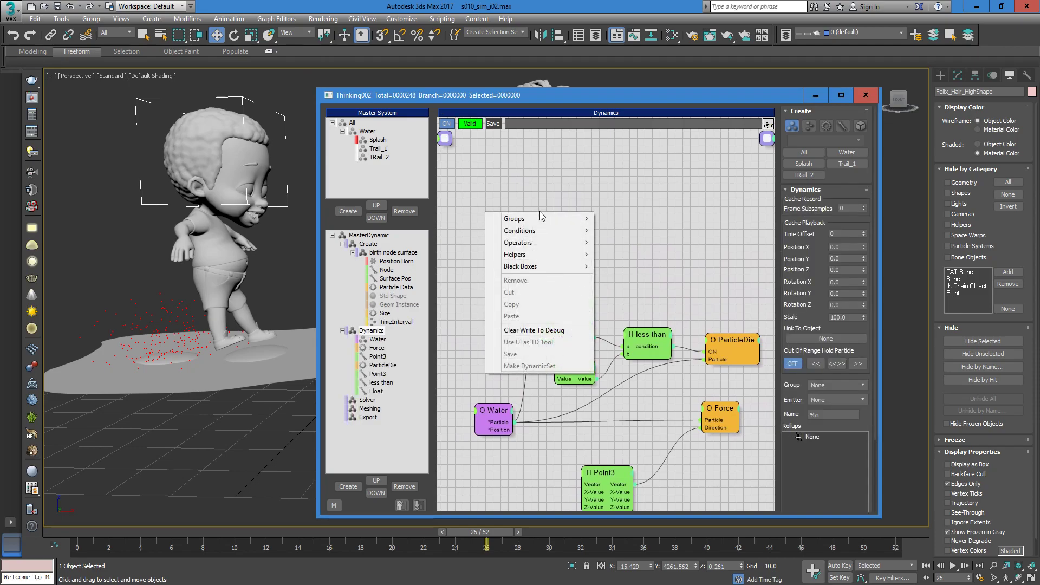
mouse_move(531, 218)
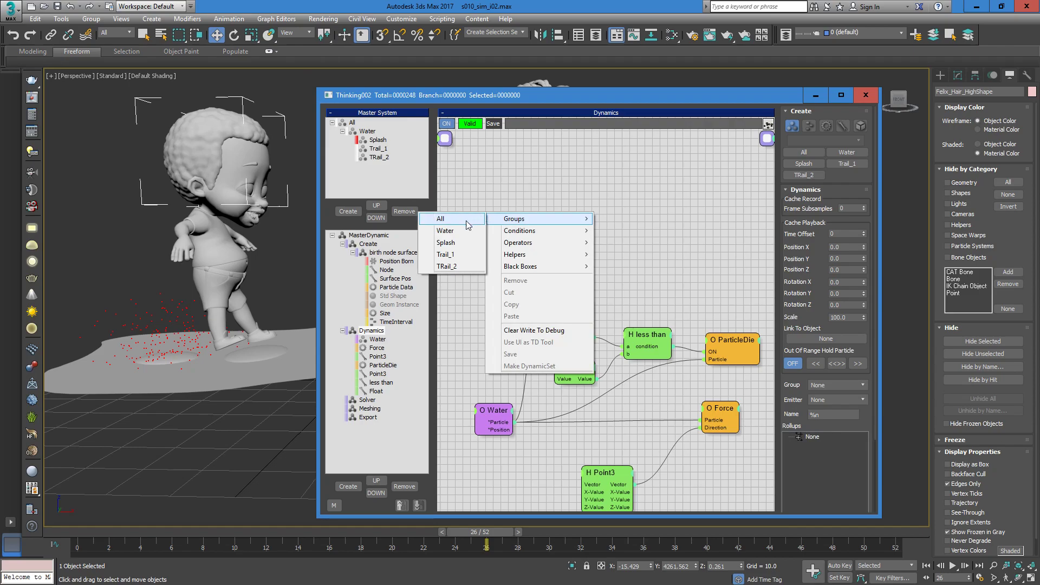
left_click(450, 242)
left_click_drag(569, 221, 526, 211)
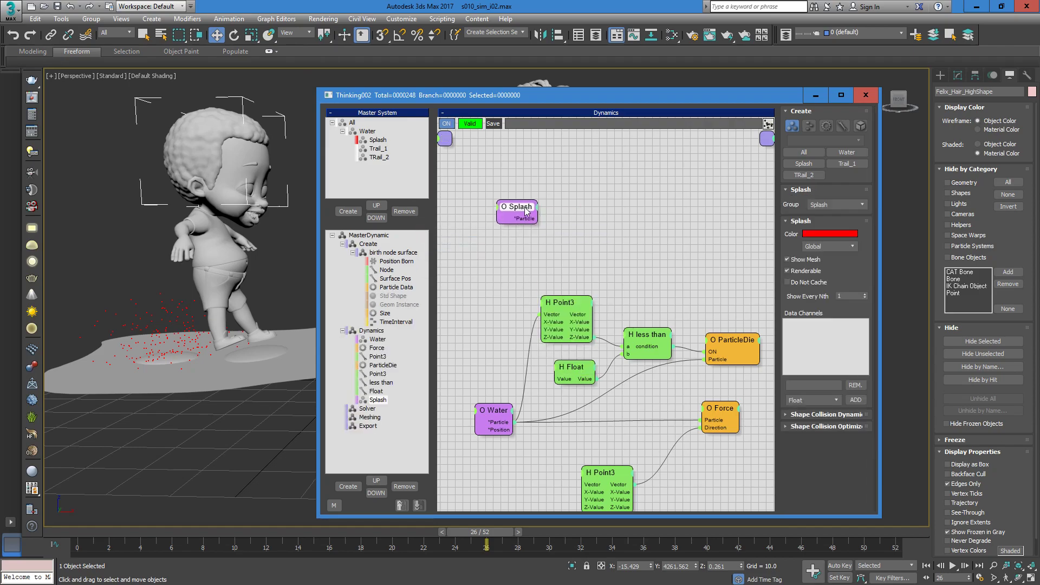
Step: Add a PositionBorn operator beside the Splash node and connect Splash's Particle output to its On and Particle inputs
left_click(585, 243)
key("Tab")
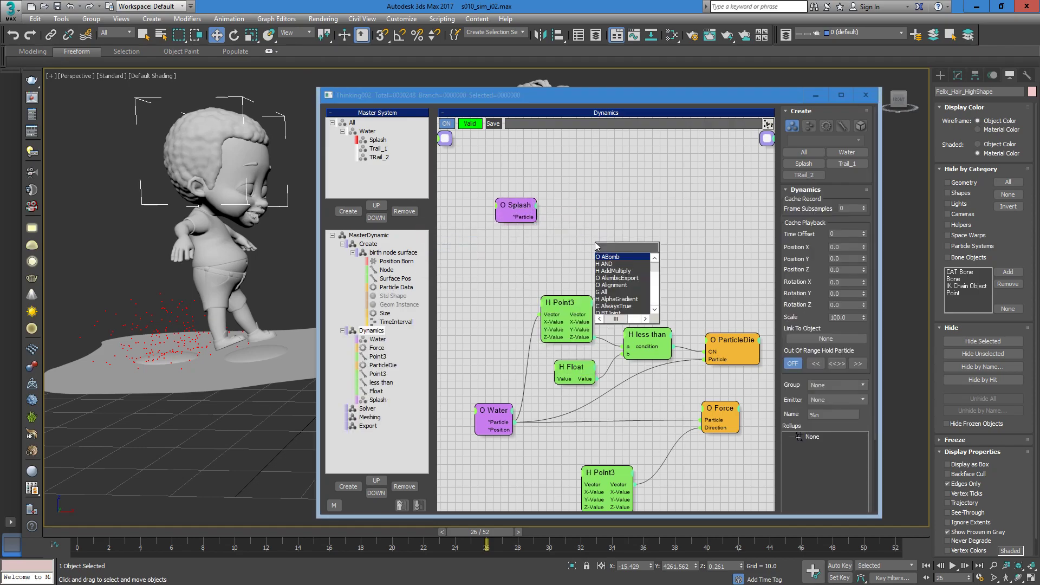
type("poso")
key("BackSpace")
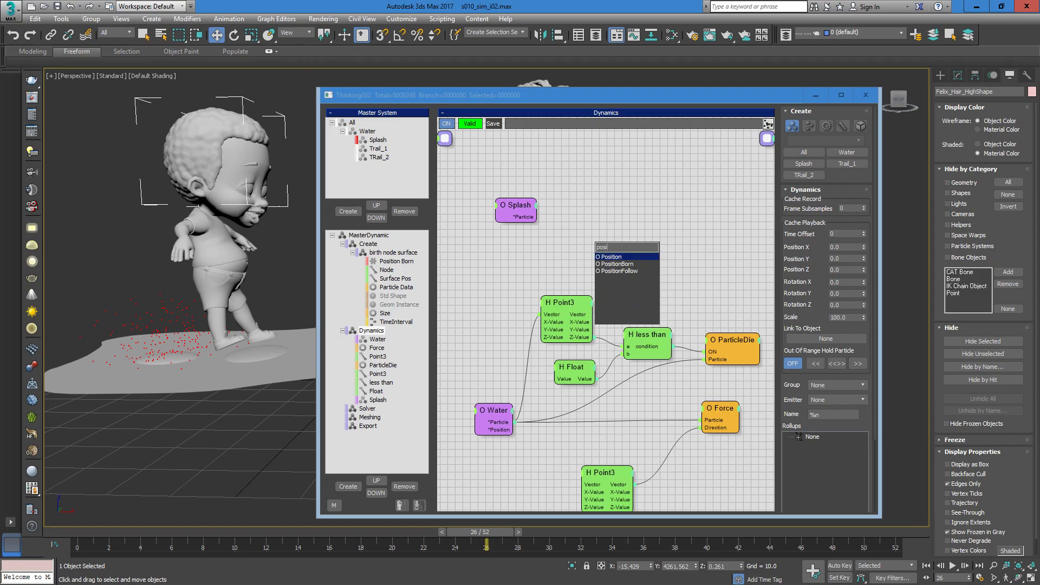
left_click(630, 264)
left_click_drag(642, 243, 668, 180)
left_click_drag(536, 217, 644, 204)
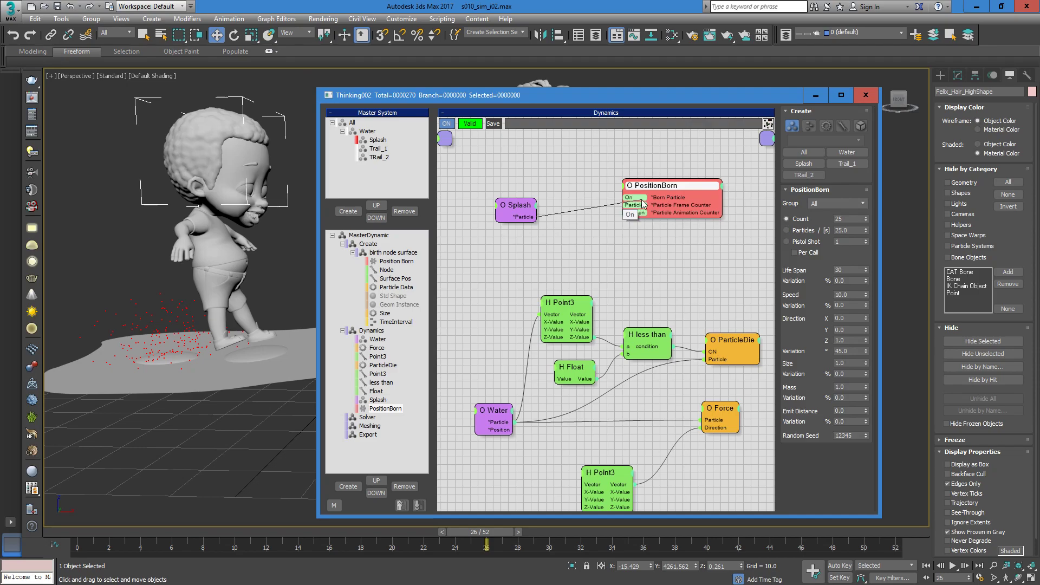
left_click_drag(536, 217, 638, 190)
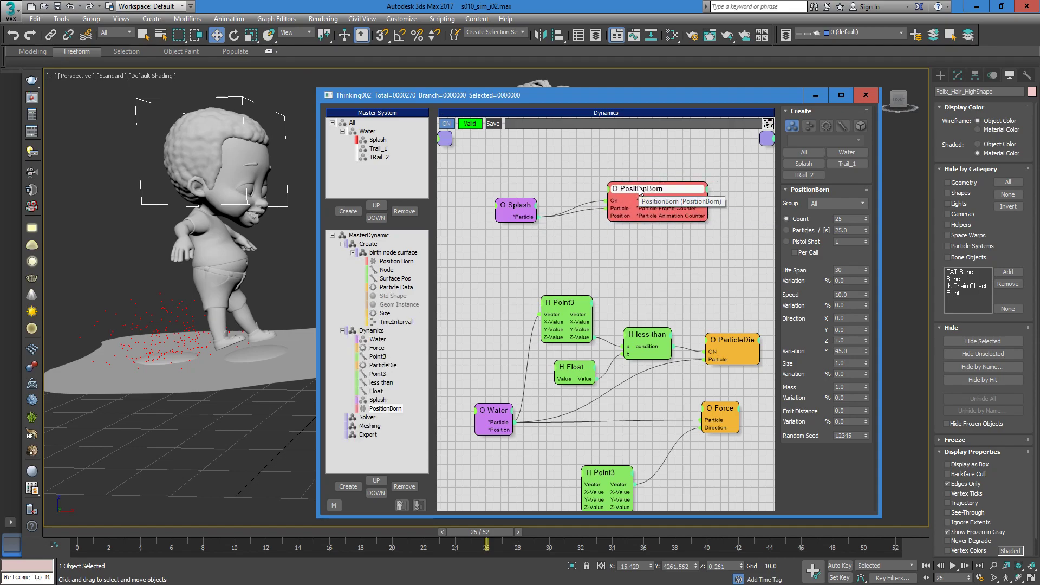
Step: Make PositionBorn emit into the Trail_1 group using Pistol Shot with Per Call enabled, and scrub the simulation to frame 31
left_click(839, 204)
left_click(833, 235)
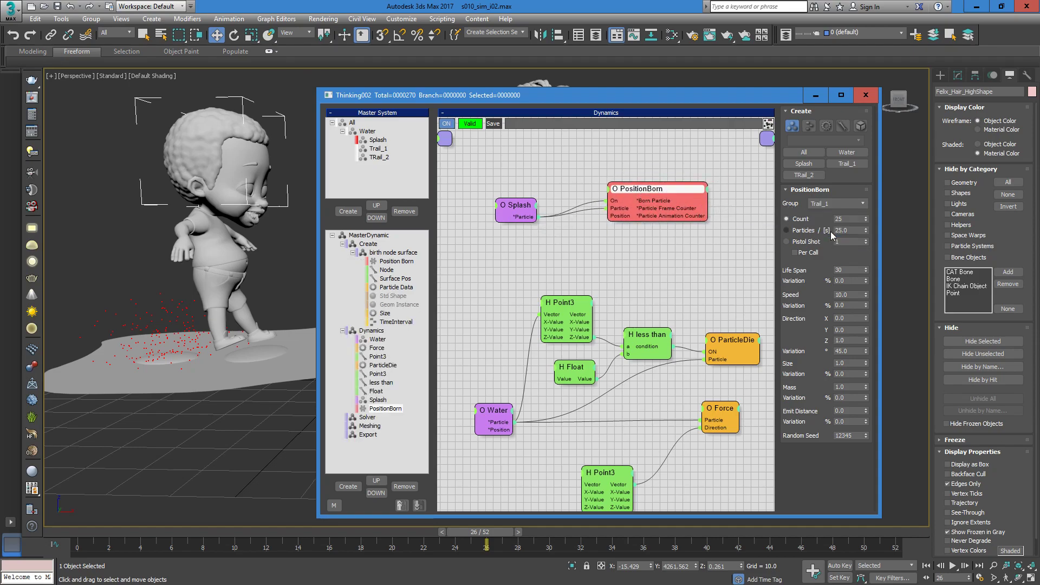
left_click(794, 243)
left_click(150, 531)
left_click_drag(150, 531, 448, 526)
left_click(795, 252)
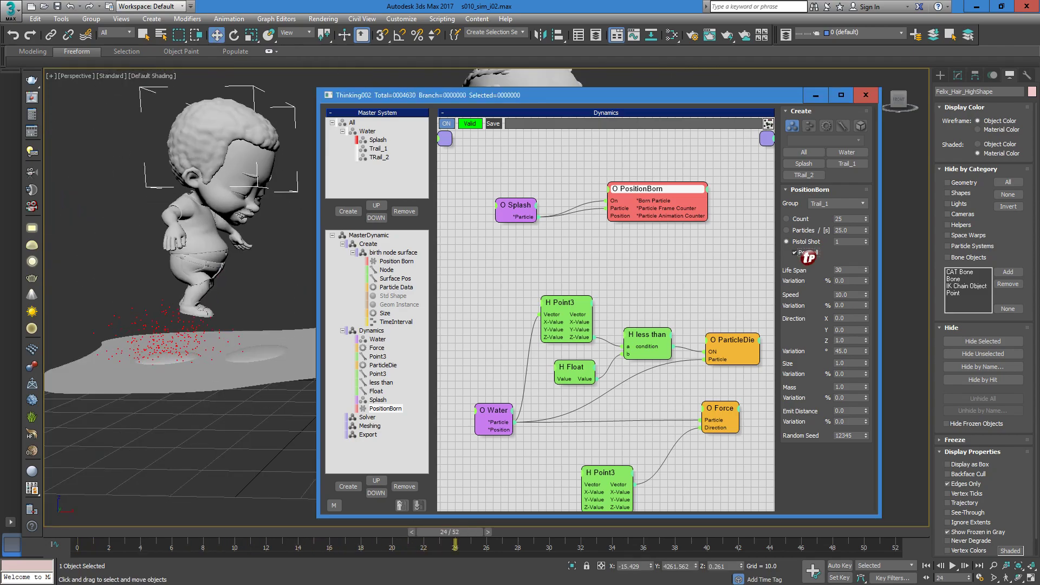
left_click_drag(109, 532, 577, 513)
key("w")
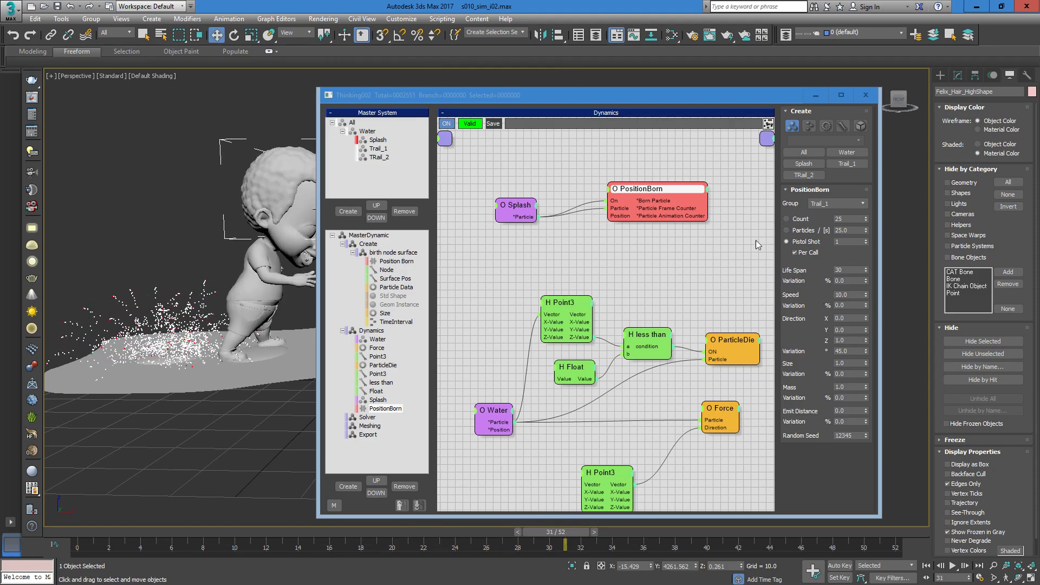
Step: Set PositionBorn's Speed to 0.0, edit its Life Span, and scrub the simulation to frame 42
mouse_move(633, 200)
left_mouse_down()
mouse_move(603, 185)
mouse_move(639, 193)
left_mouse_up()
left_click(855, 296)
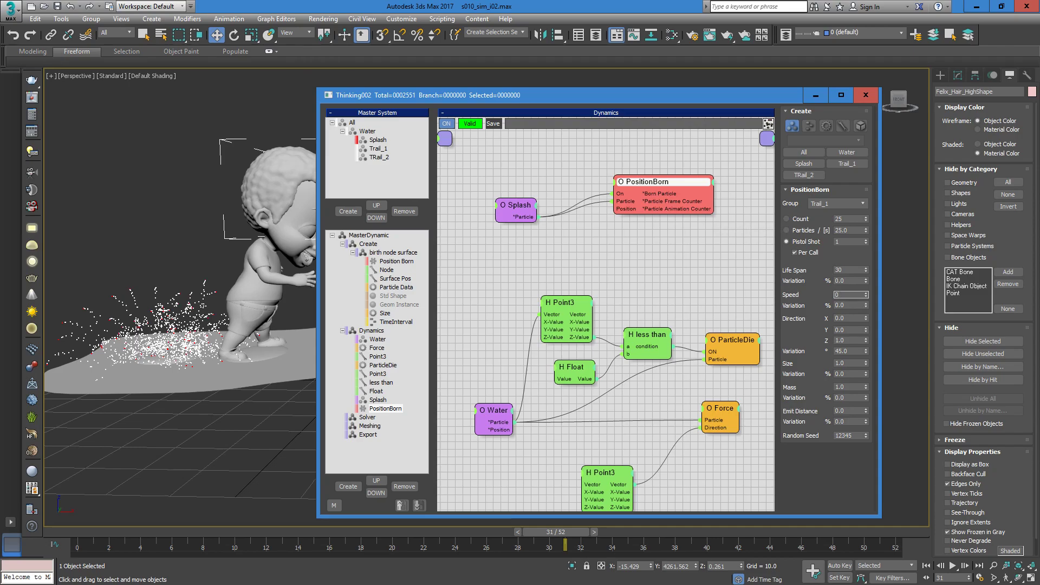
type("0")
key("Return")
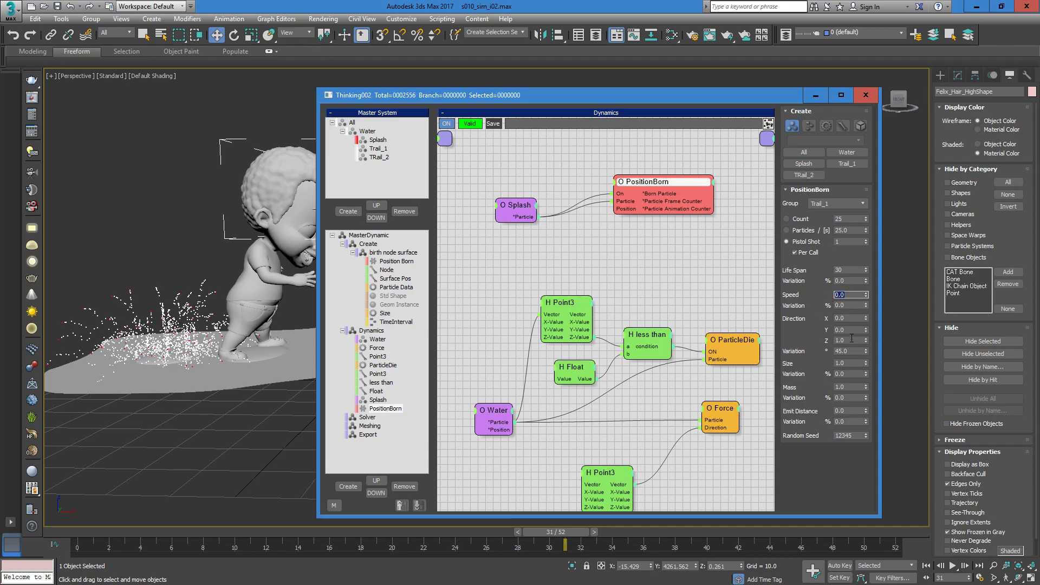
double_click(849, 269)
mouse_move(112, 531)
left_mouse_down()
mouse_move(428, 524)
mouse_move(611, 503)
mouse_move(749, 506)
left_mouse_up()
Step: Change the Water node's group to Splash for the kill and gravity setup, and scrub the simulation to frame 47
mouse_move(505, 415)
left_mouse_down()
mouse_move(513, 402)
mouse_move(484, 391)
mouse_move(489, 413)
left_mouse_up()
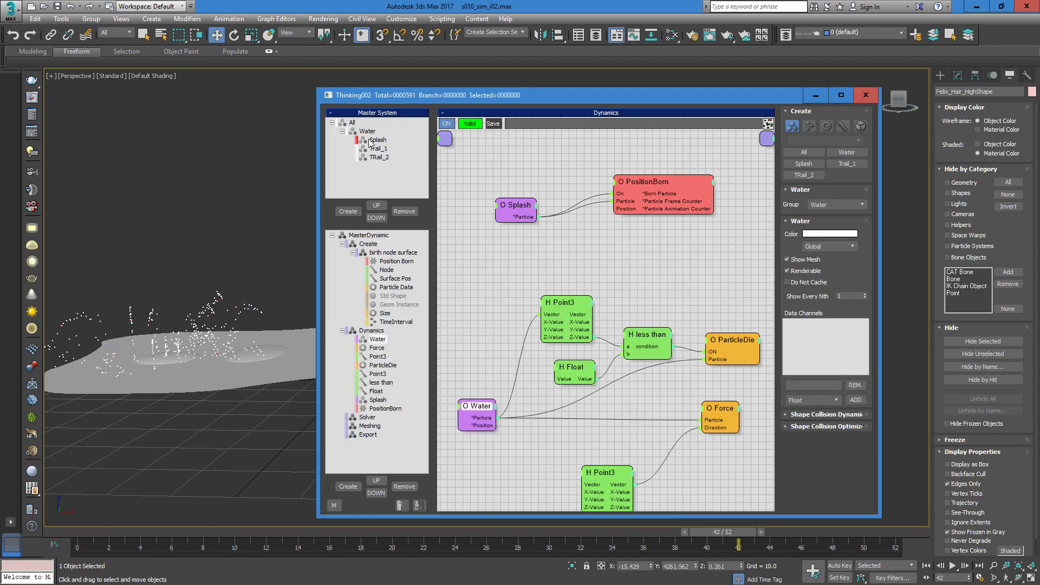
left_click(360, 132)
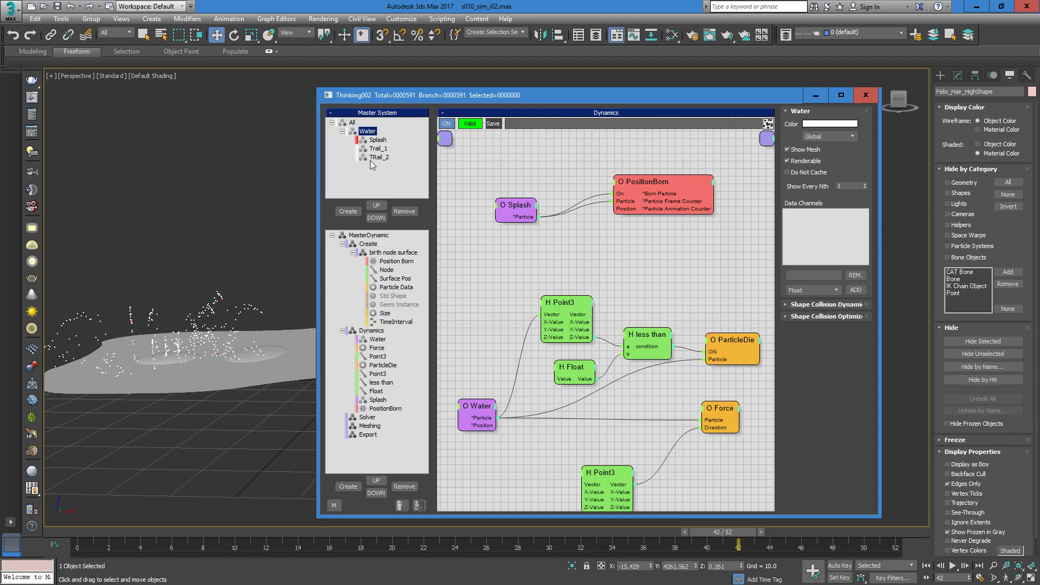
left_click_drag(730, 411, 721, 410)
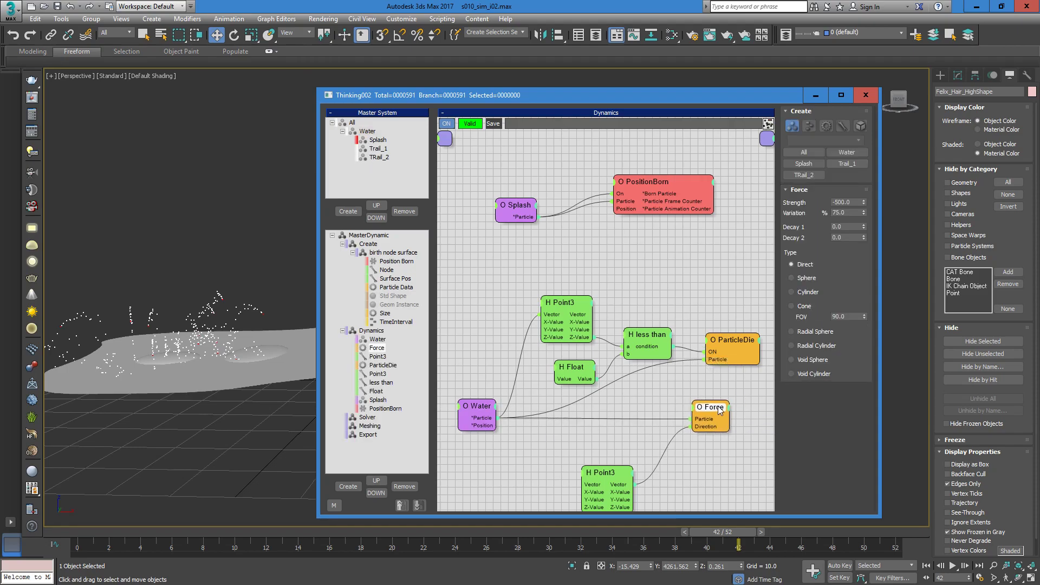
left_click(474, 410)
left_click(823, 205)
left_click(823, 240)
left_click_drag(123, 533, 824, 535)
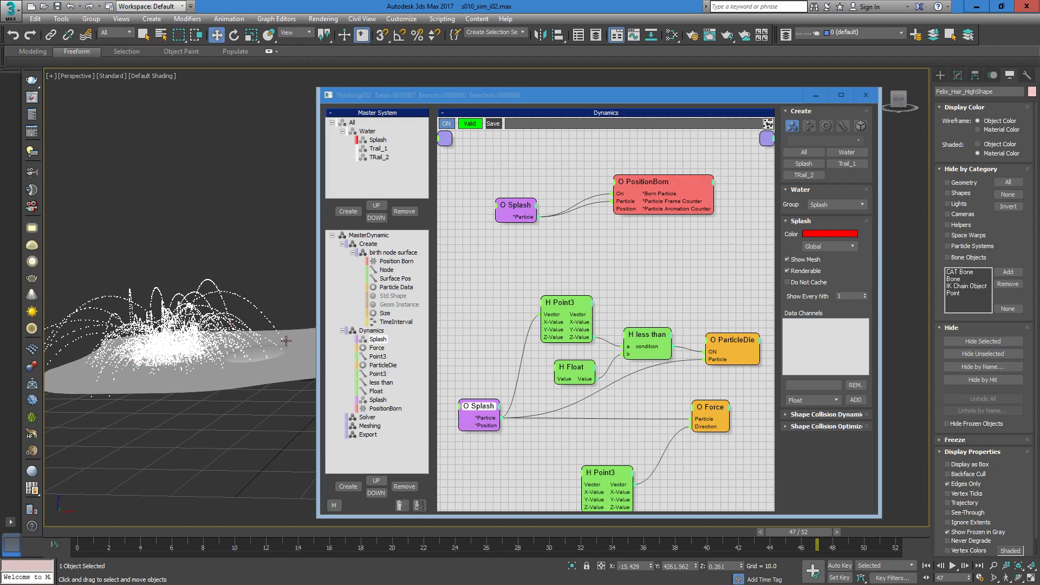
Step: Switch the group node feeding the kill and gravity setup from Splash to Water, and scrub the simulation to frame 43
left_click_drag(469, 413, 484, 408)
left_click_drag(208, 533, 565, 544)
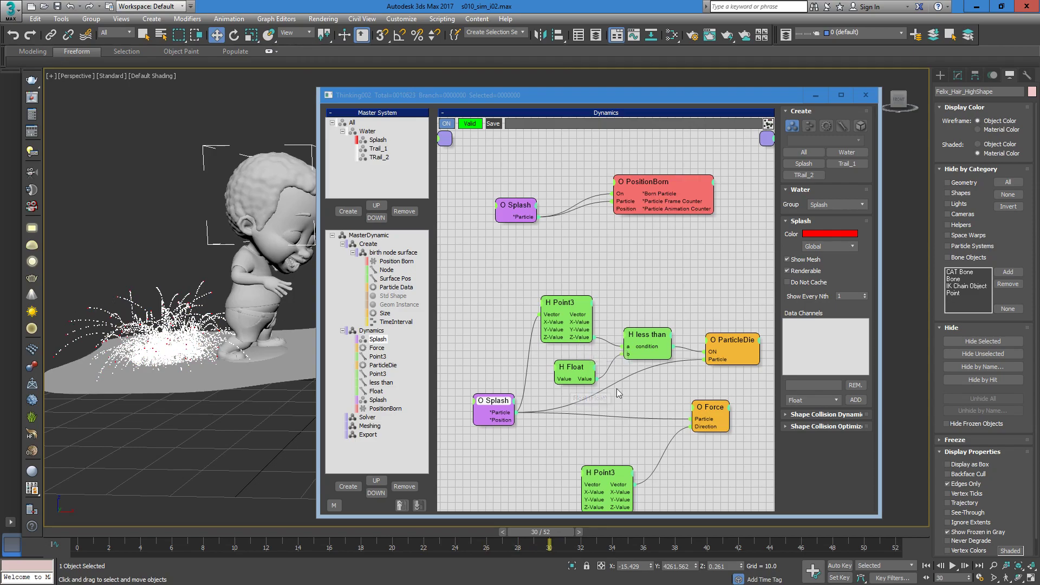
left_click(831, 206)
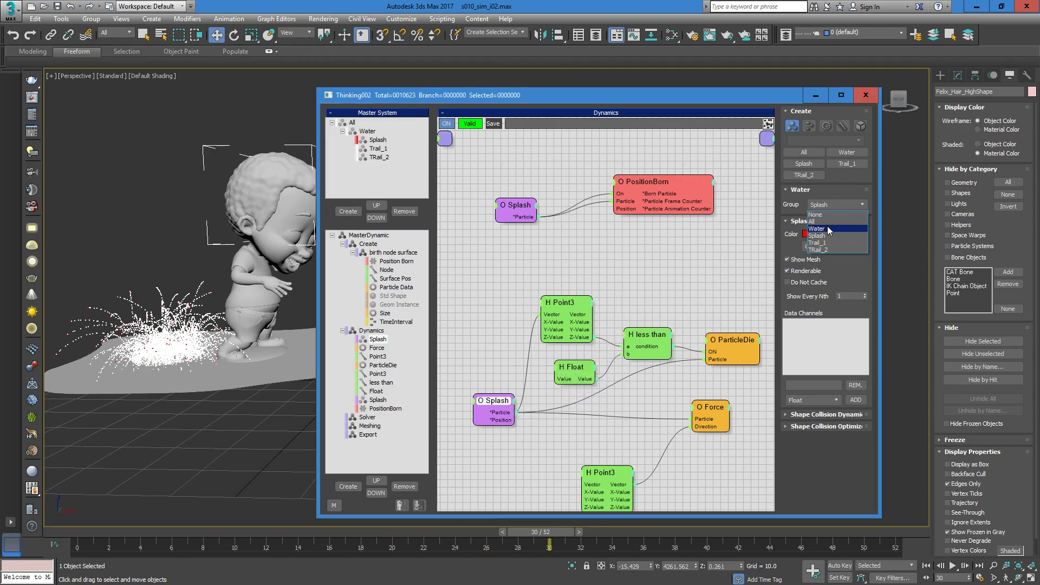
left_click(832, 230)
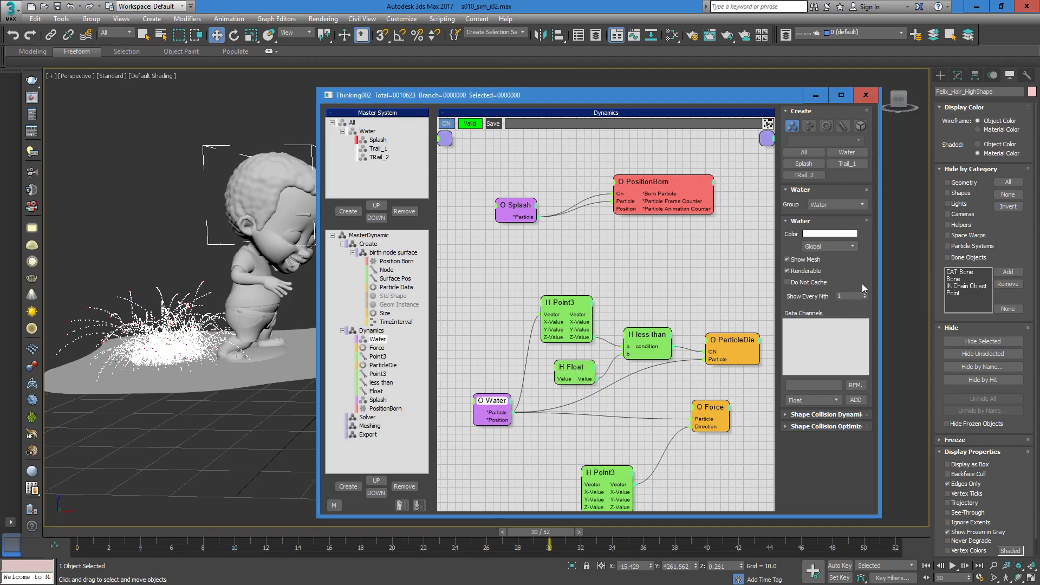
left_click_drag(125, 534, 755, 552)
key("w")
middle_click_drag(296, 142, 307, 252, "alt")
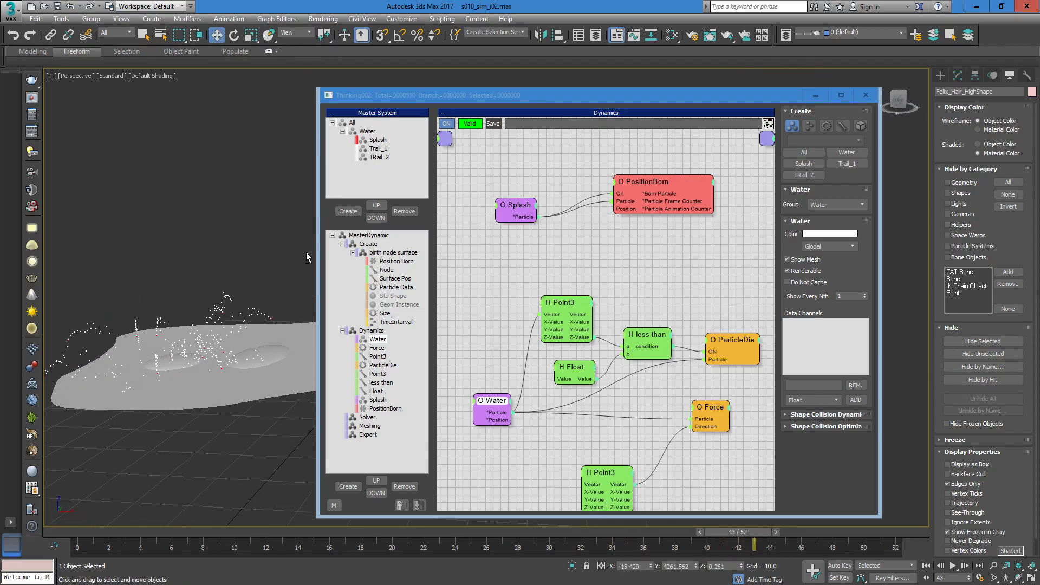
Step: Collapse the Create and Dynamics sets, open the Solver set, and enlarge its node canvas
left_click(342, 244)
left_click(342, 253)
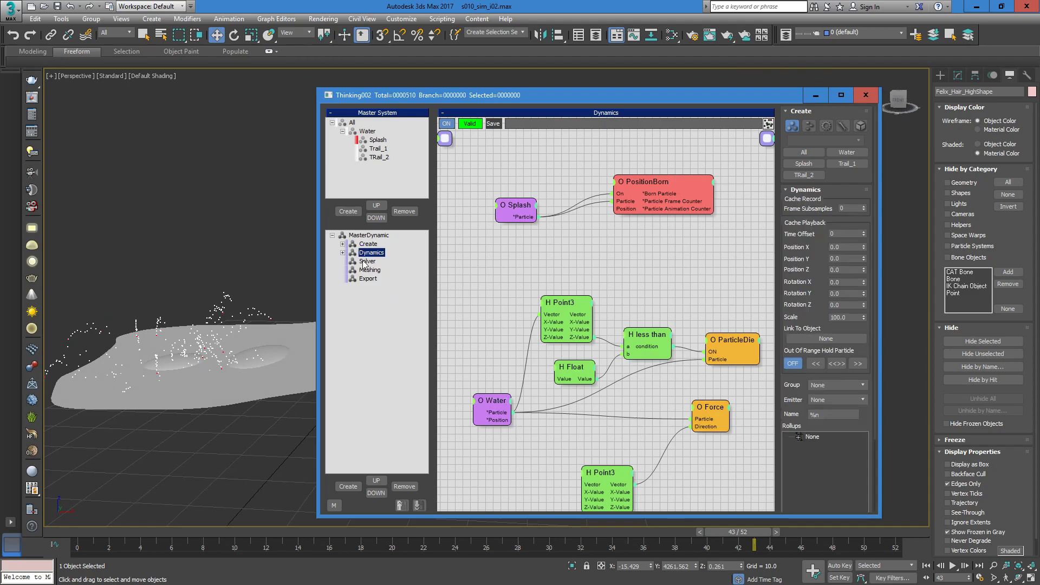
left_click(367, 262)
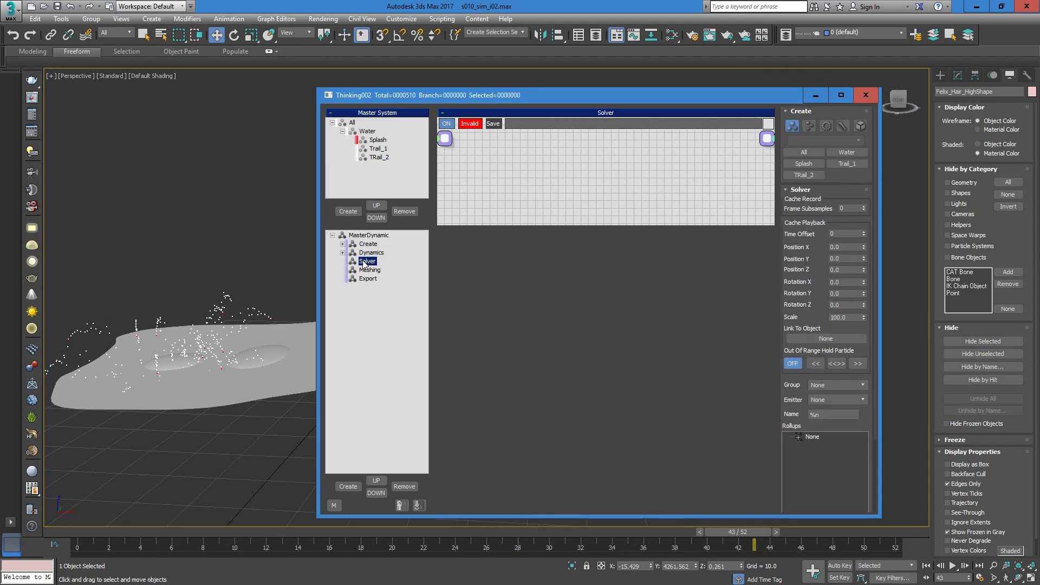
left_click_drag(531, 231, 524, 556)
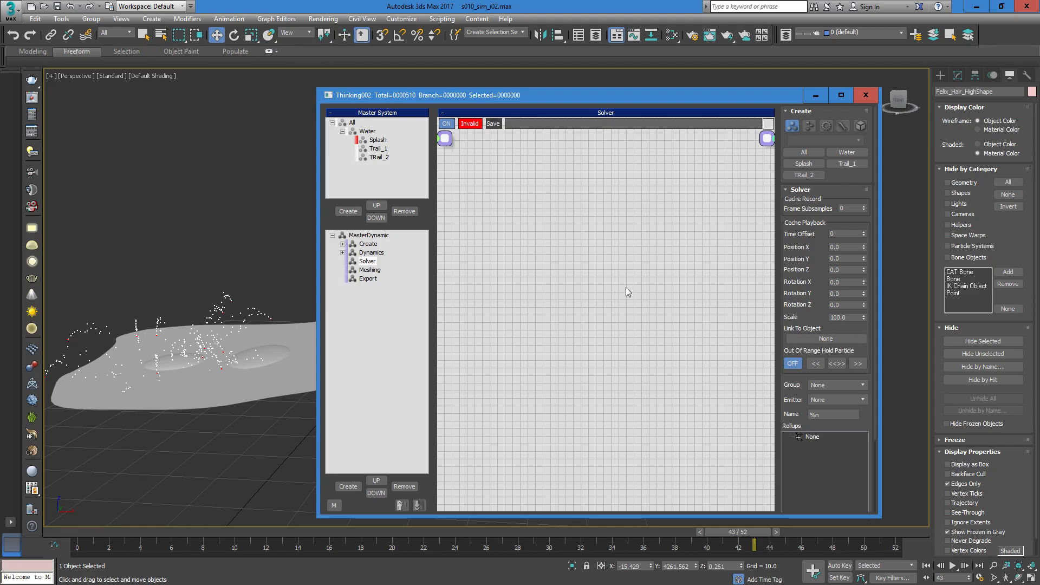
Step: Add a HydroField operator to the Solver set and pick the puddle surface Plane002 as its field object
right_click(601, 281)
mouse_move(602, 284)
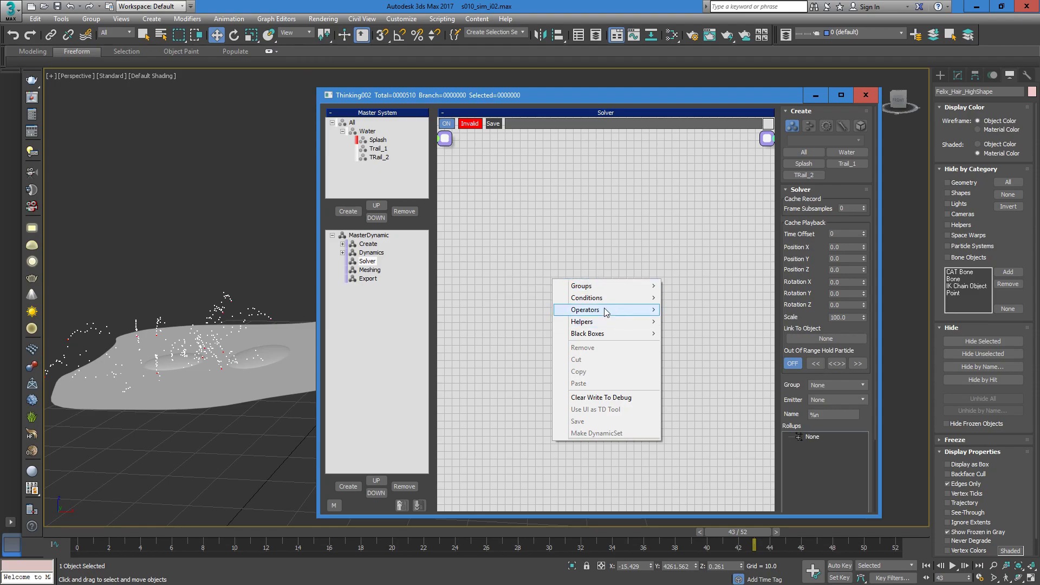
mouse_move(605, 311)
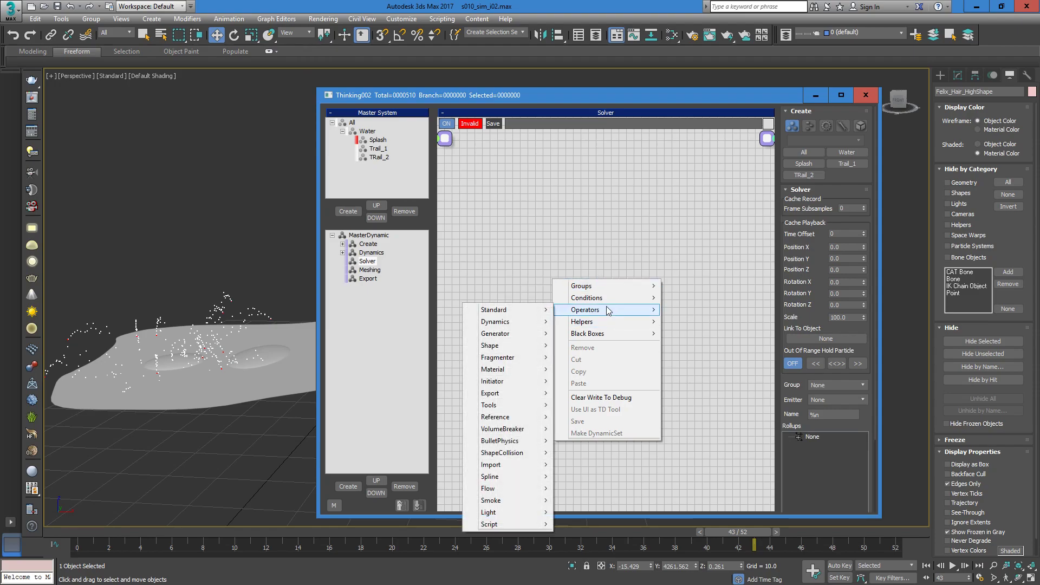
mouse_move(511, 492)
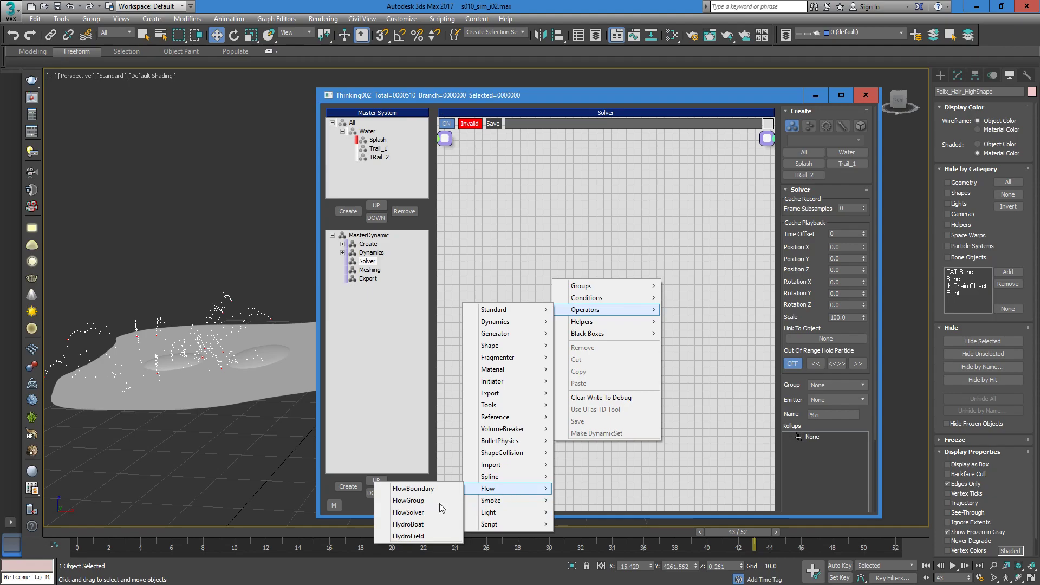
left_click(408, 536)
left_click_drag(628, 287, 592, 191)
left_click(791, 253)
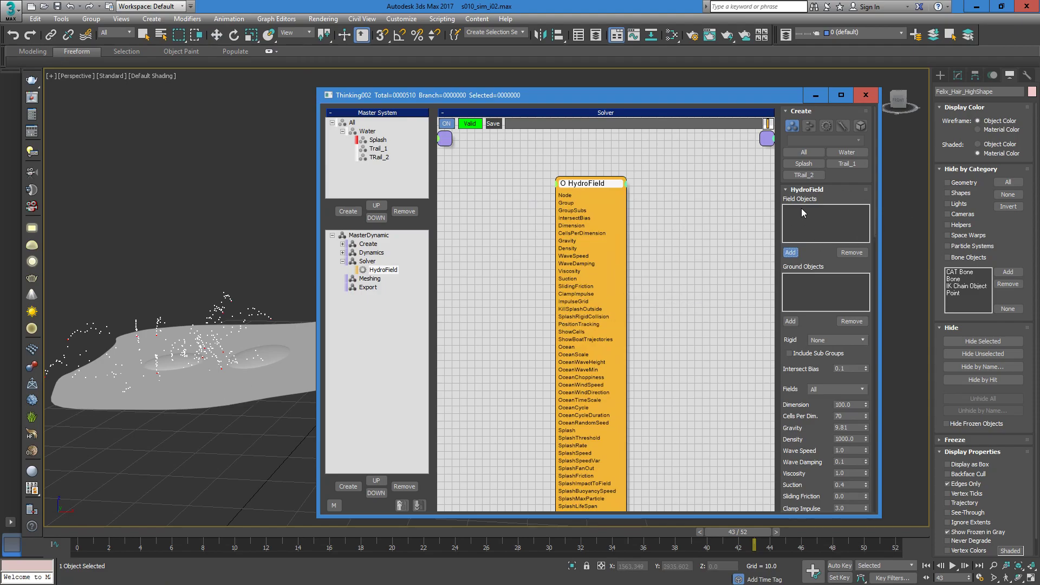
left_click(213, 399)
Step: Scrub the simulation to frame 31 and compare the splash with the reference scene s010_sim_i02_ref.max
left_click_drag(85, 532, 547, 525)
middle_click_drag(198, 327, 157, 333, "alt")
middle_click_drag(271, 374, 314, 366)
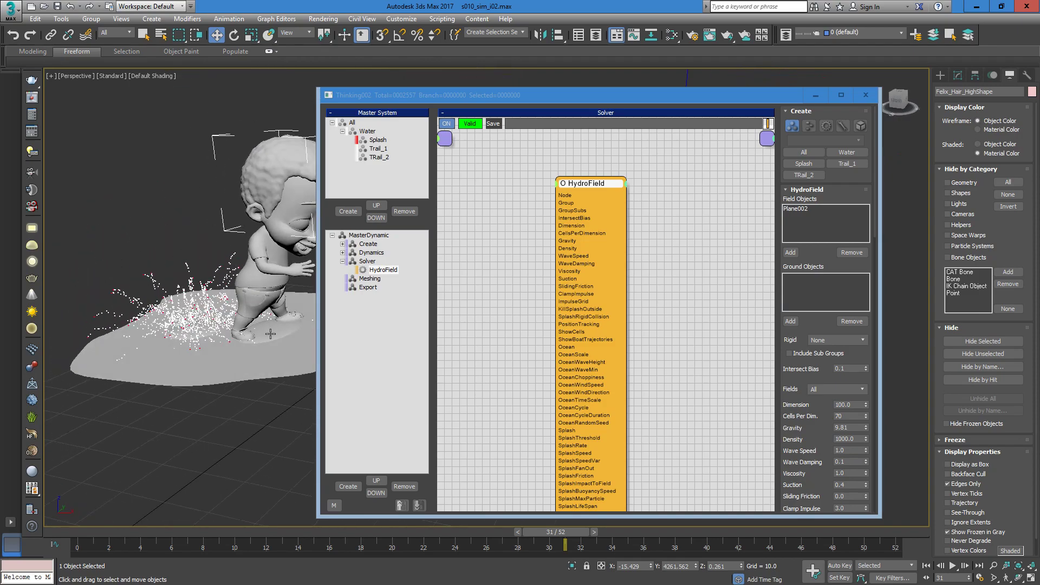
left_click_drag(584, 99, 662, 82)
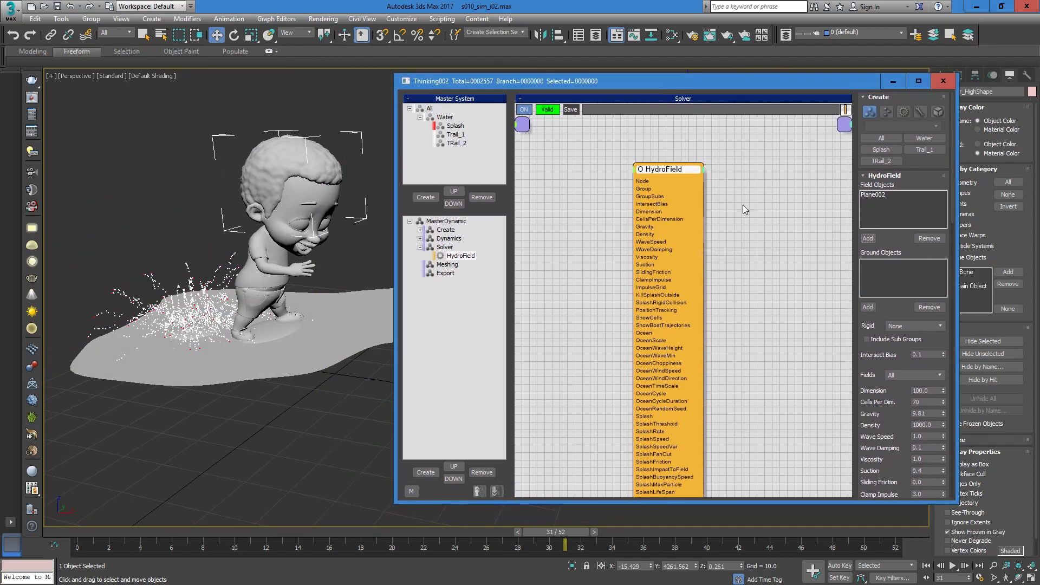
left_click_drag(840, 80, 767, 74)
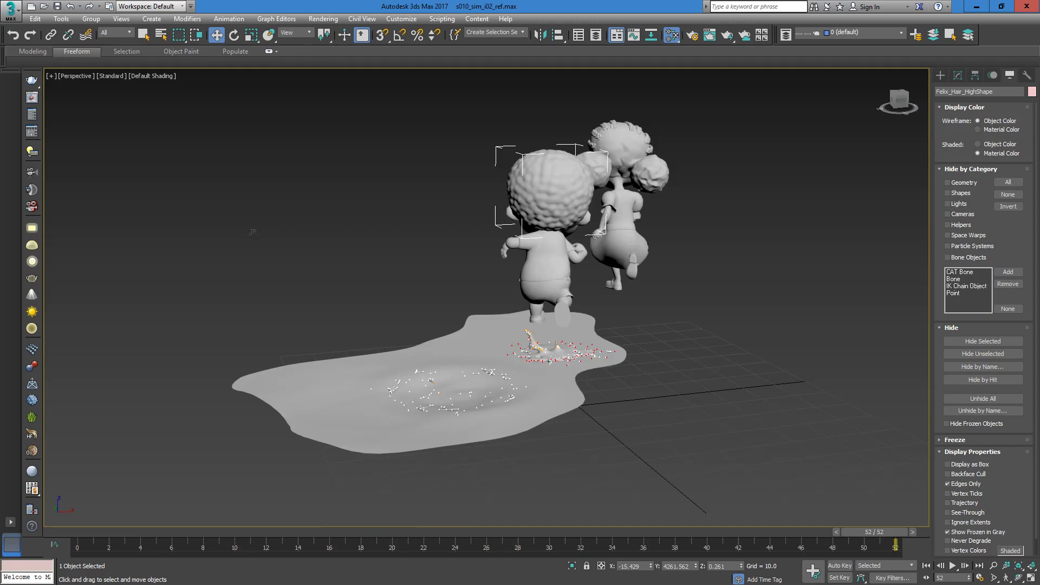
key("alt+Tab")
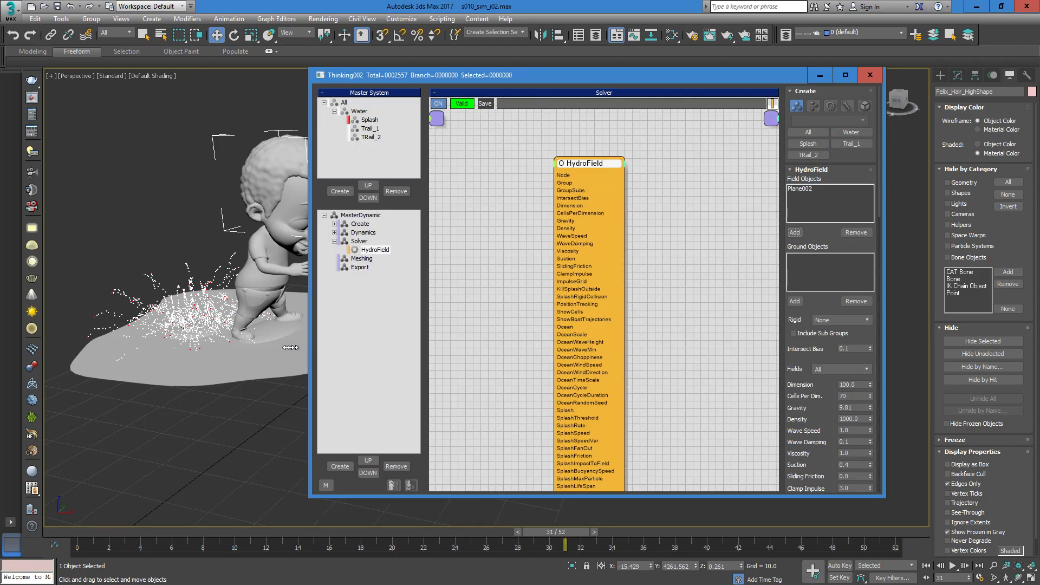
Step: Widen the particle editor, and in HydroField turn off Kill Splash Outside Field and turn on Splash
left_click_drag(328, 348, 185, 348)
left_click_drag(520, 166, 476, 129)
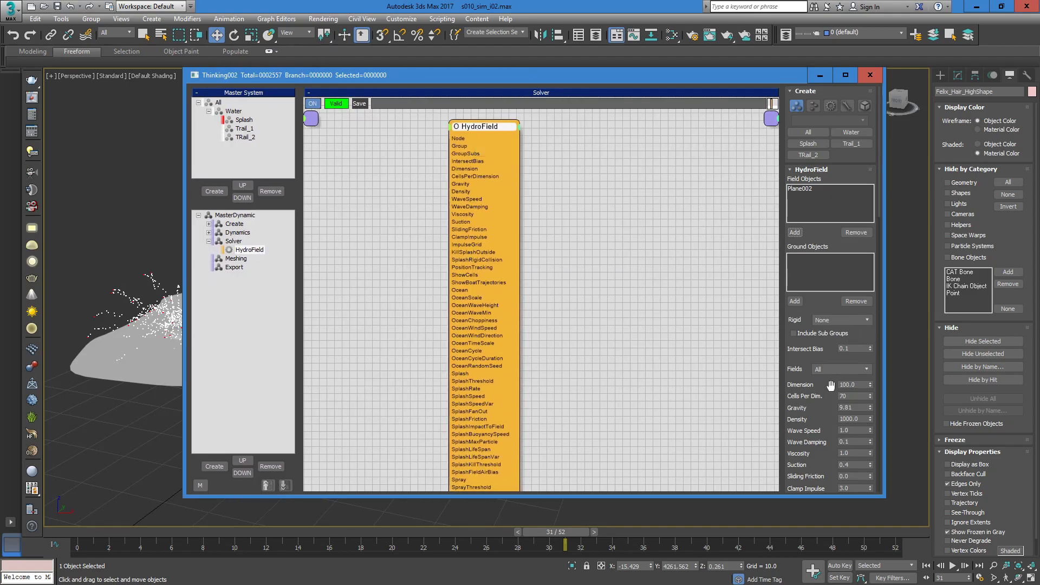
scroll(810, 322, "down", 5)
scroll(810, 322, "down", 8)
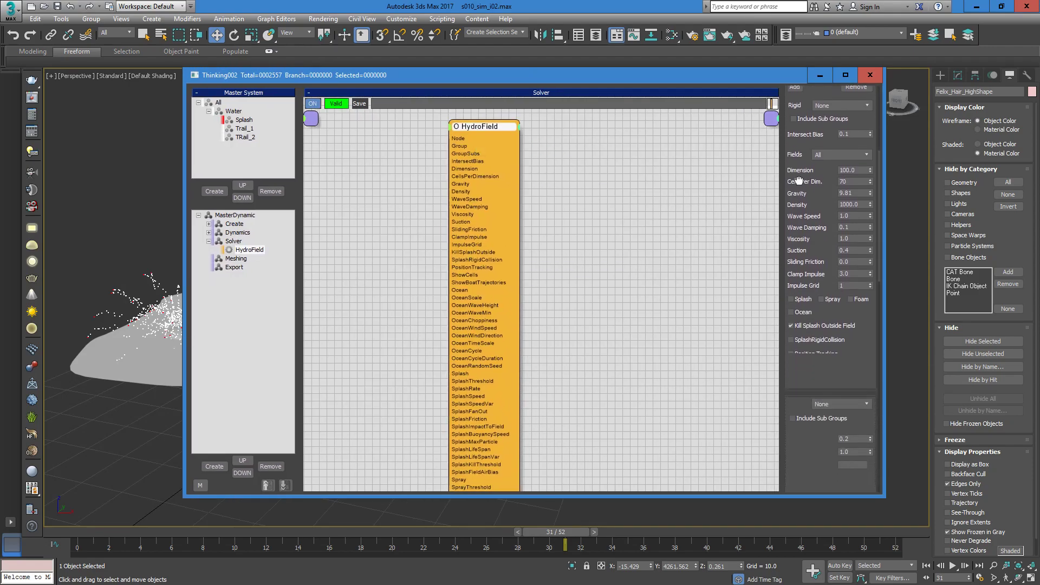
left_click(797, 317)
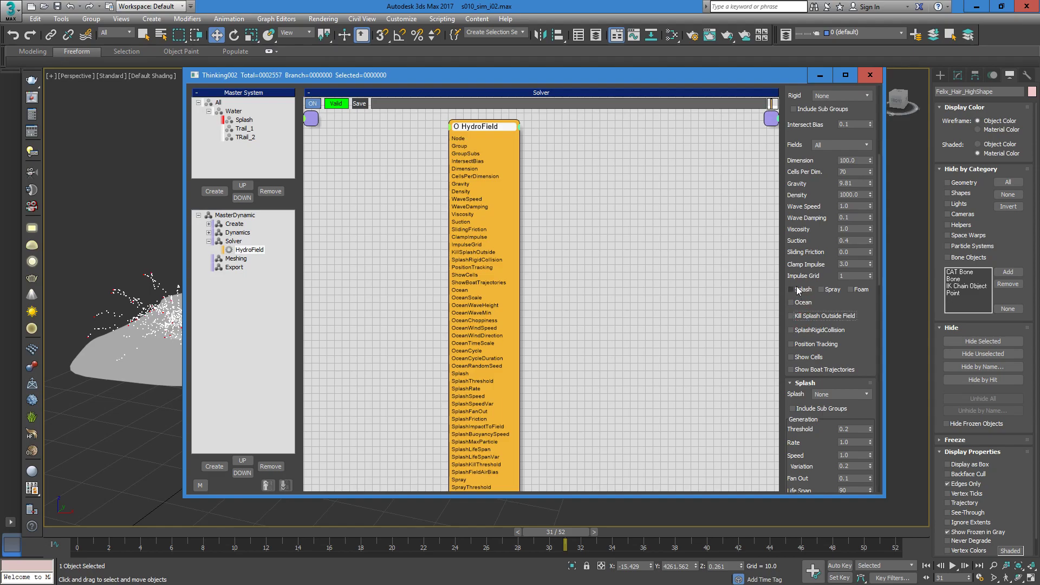
Step: Scrub the simulation to frame 42 and inspect the puddle plane and splash from a wider angle
left_click_drag(464, 77, 603, 89)
left_click_drag(161, 544, 743, 512)
key("w")
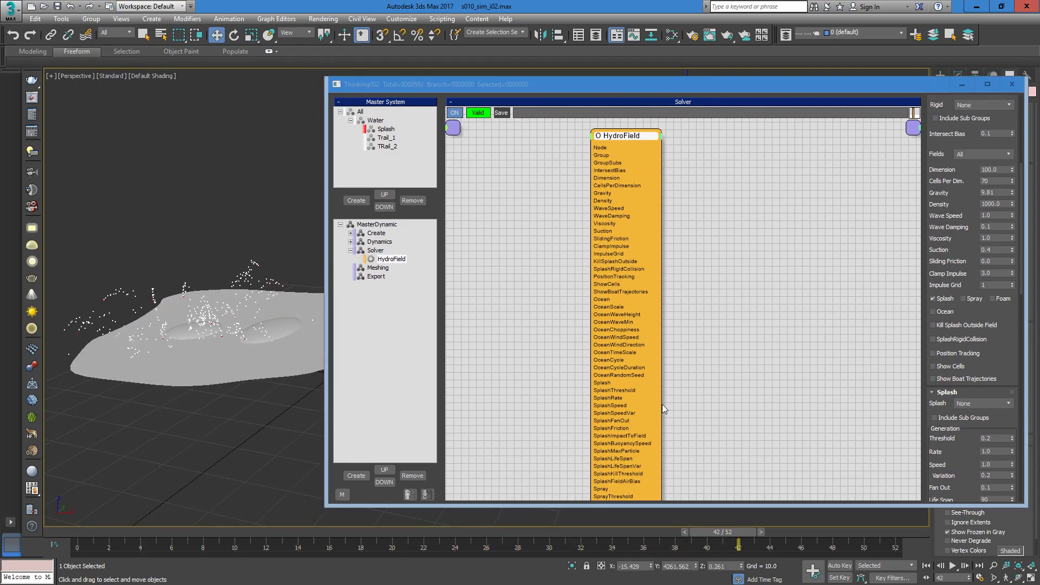
key("q")
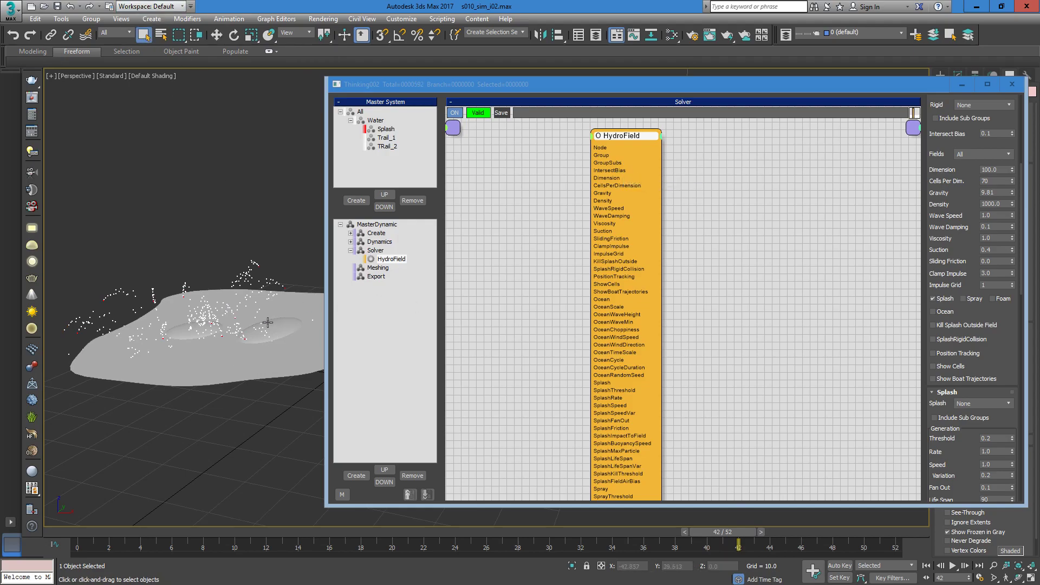
middle_click_drag(295, 357, 167, 333, "alt")
scroll(217, 337, "down", 5)
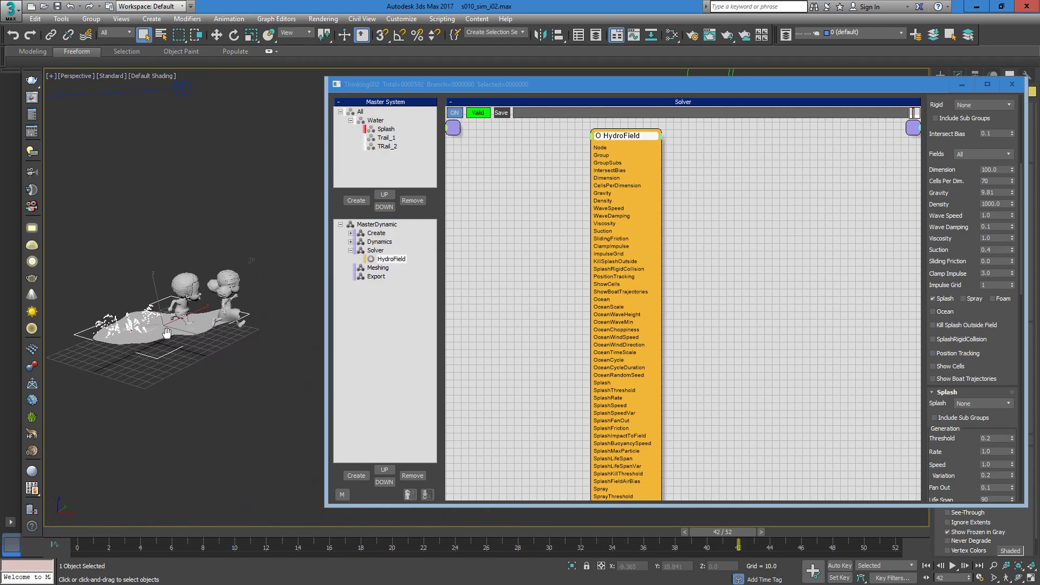
scroll(166, 333, "up", 3)
left_click_drag(538, 84, 546, 109)
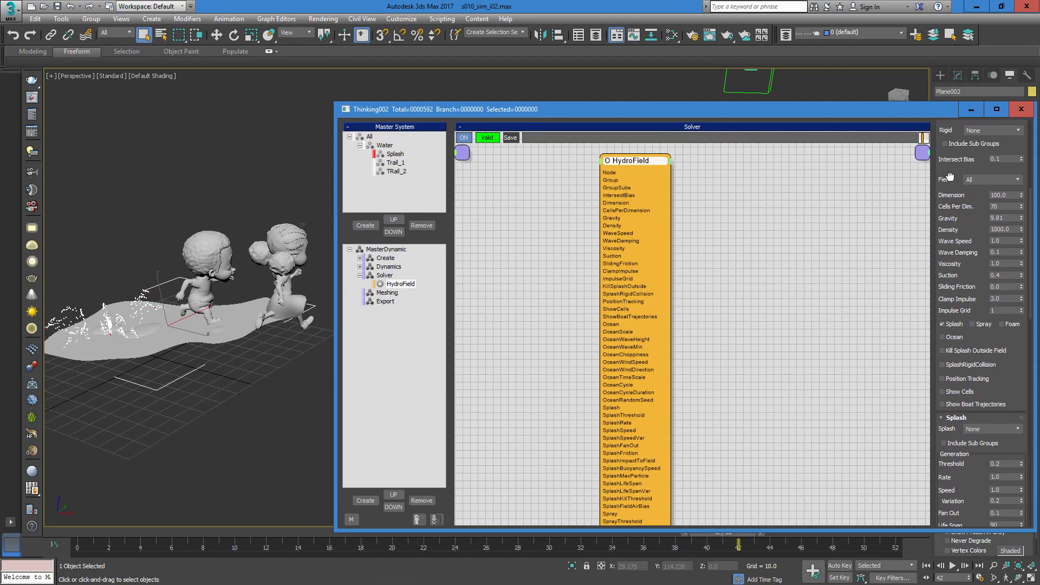
Step: Display edged faces in the viewport and scrub to frame 29 to examine the puddle's mesh density
scroll(950, 175, "up", 5)
scroll(163, 323, "up", 5)
right_click(182, 321)
left_click(194, 294)
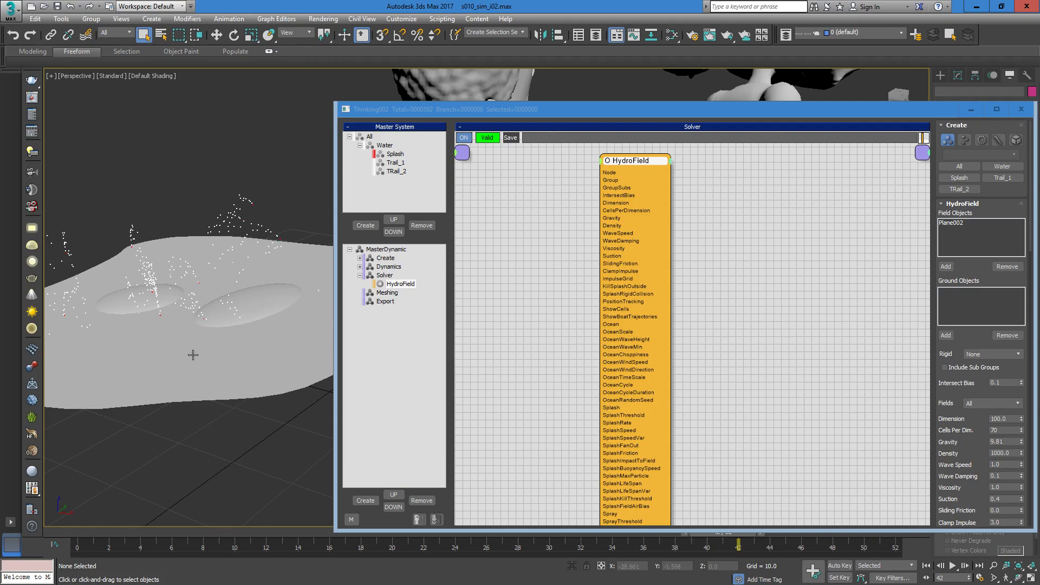
left_click(160, 380)
left_click_drag(116, 534, 534, 518)
key("q")
key("F4")
mouse_move(171, 317)
middle_mouse_down("alt")
mouse_move(239, 263)
mouse_move(214, 279)
mouse_move(226, 334)
middle_mouse_up("alt")
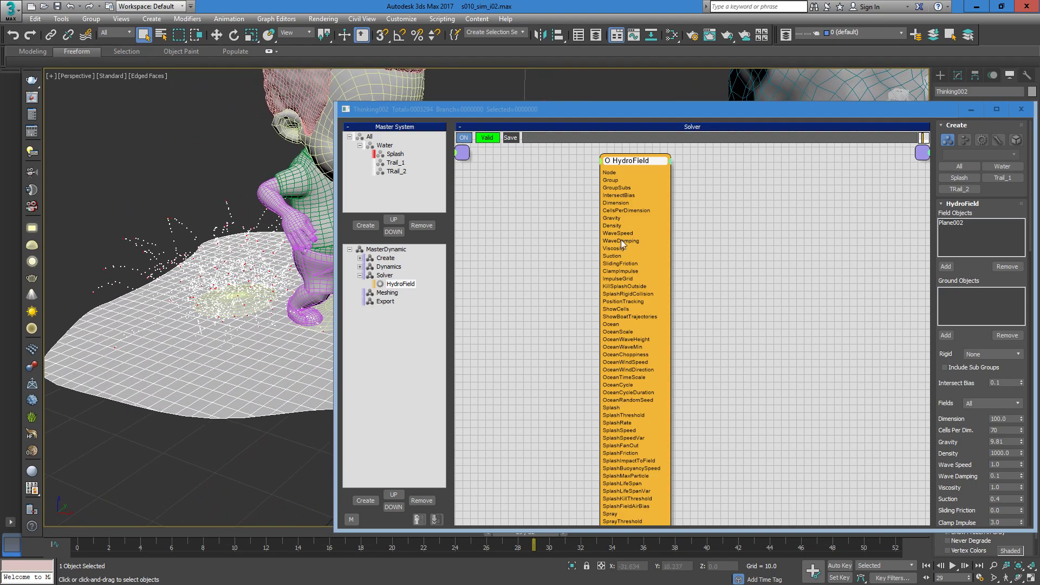
Step: Switch to the thinkingParticles 6 Manual, search for "hydrofield", and open the HydroField Operator page
left_click_drag(933, 356, 966, 234)
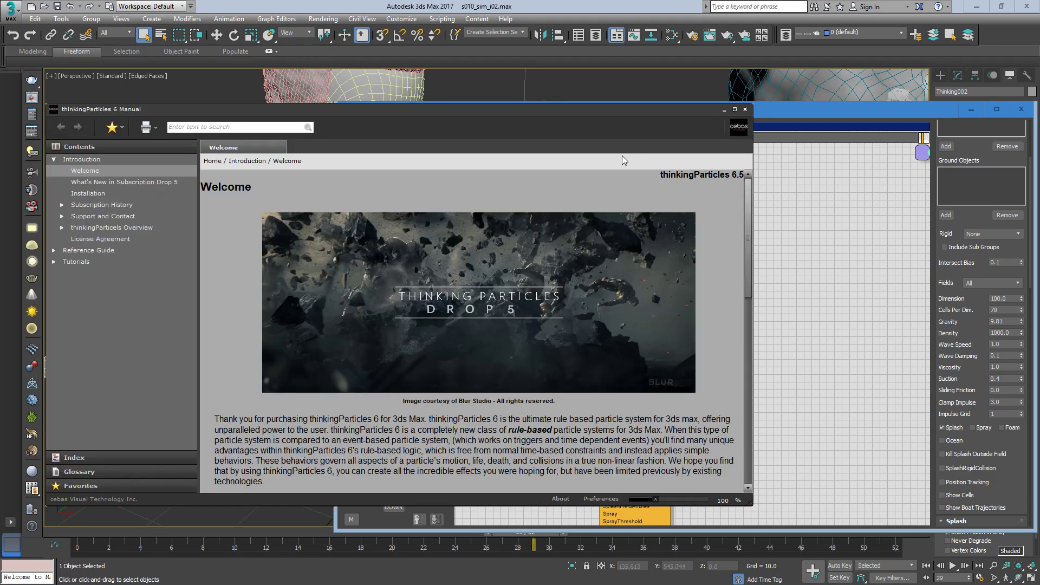
left_click(291, 128)
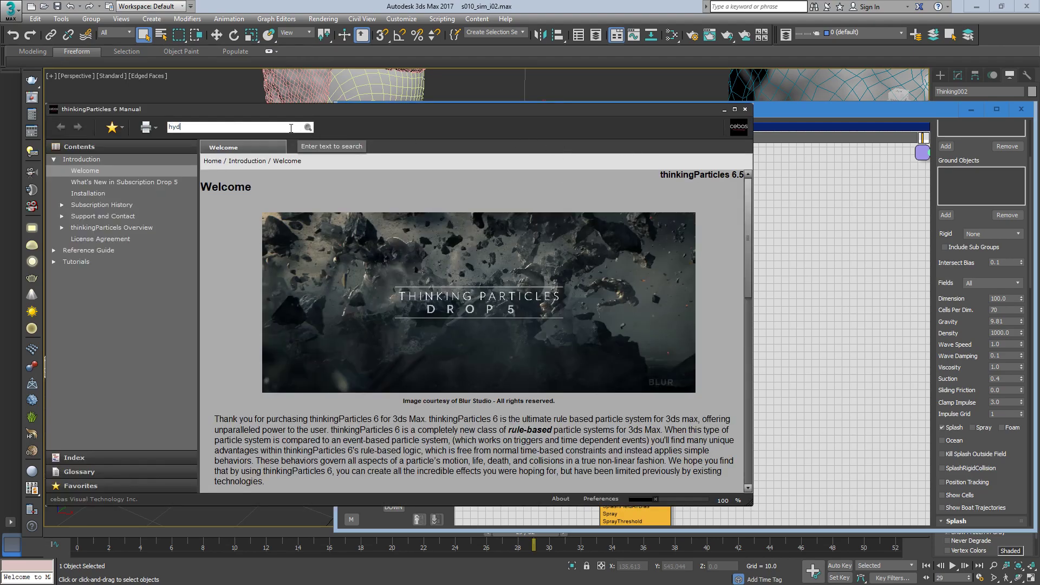
type("hydrofield")
key("Return")
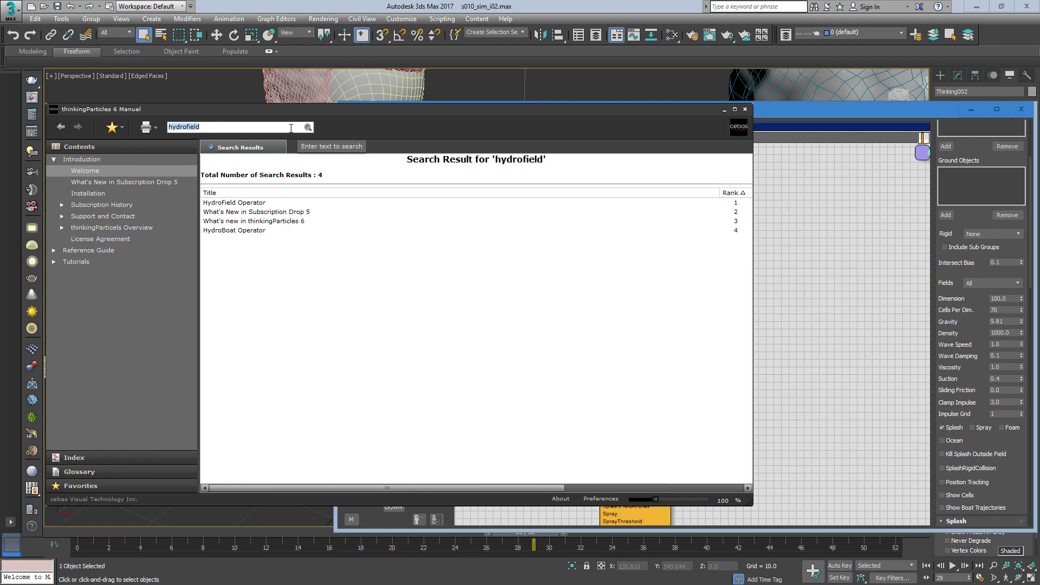
left_click(238, 203)
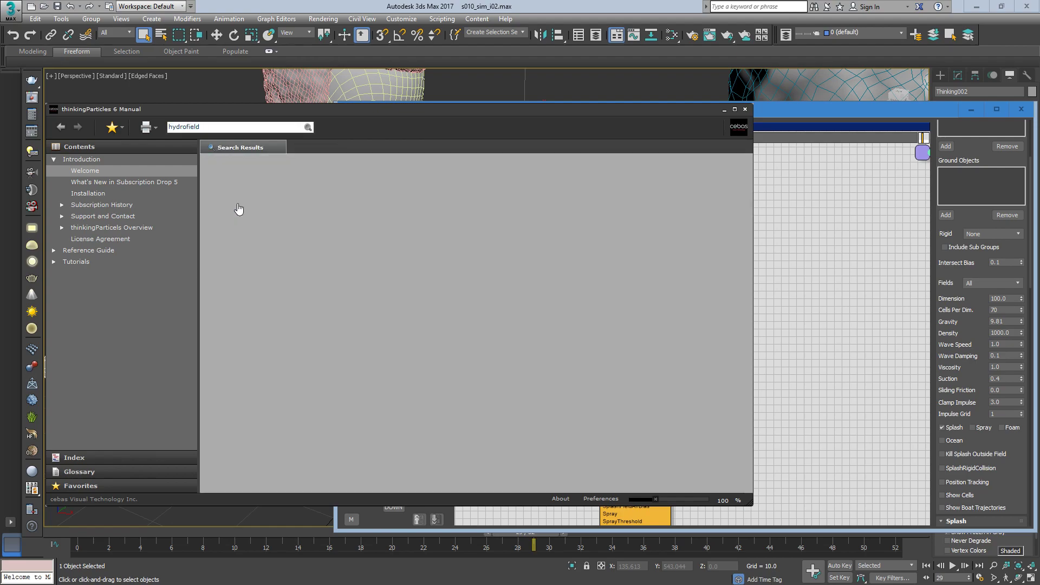
left_click_drag(448, 109, 484, 79)
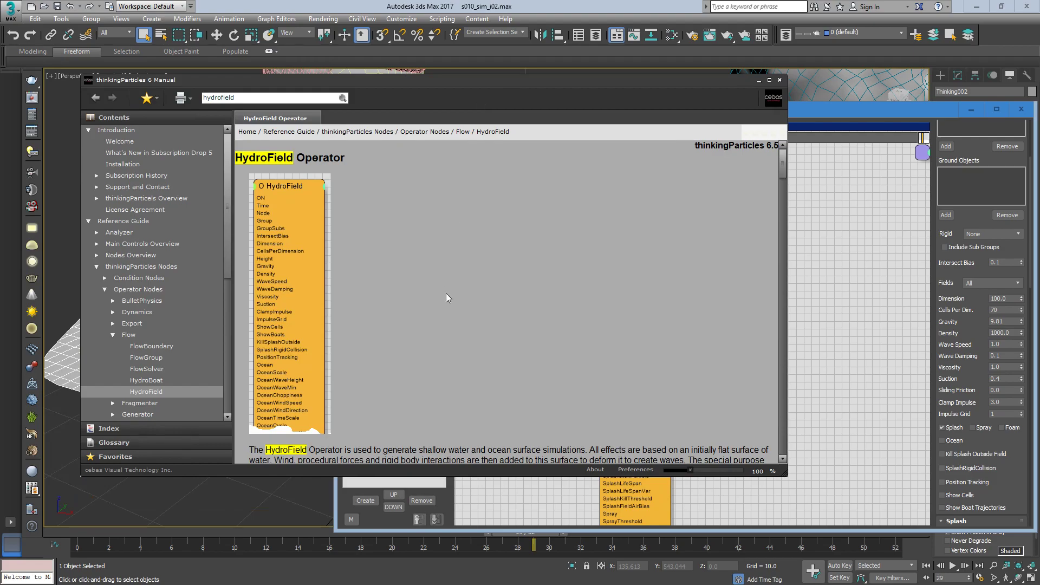
Step: Read the manual's descriptions of the HydroField parameters, from Field Objects through the Splash, Spray, Foam and Show Cells options
scroll(448, 293, "down", 10)
scroll(337, 293, "down", 5)
scroll(338, 293, "up", 4)
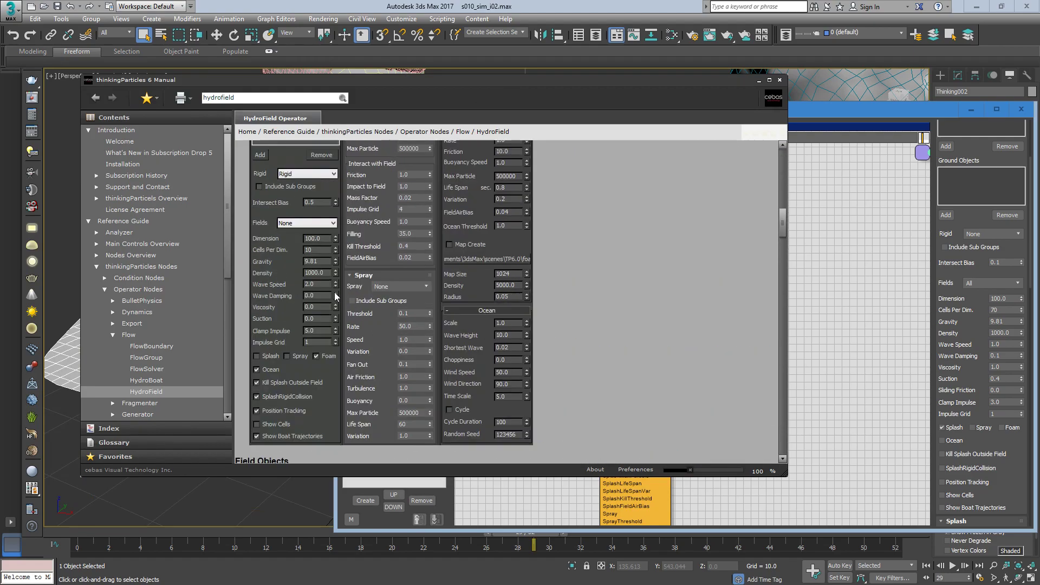
scroll(307, 295, "down", 3)
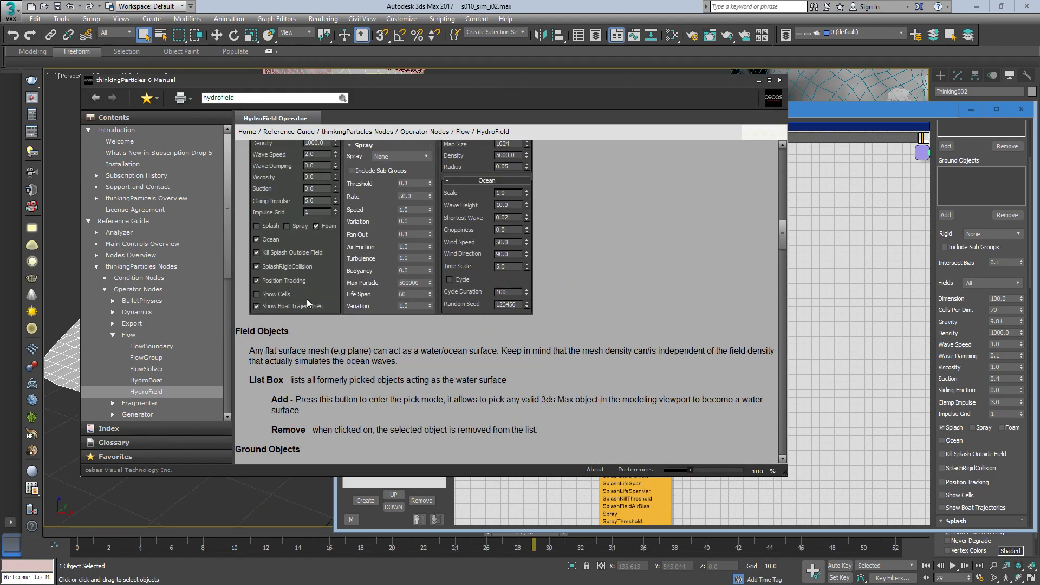
scroll(292, 354, "down", 3)
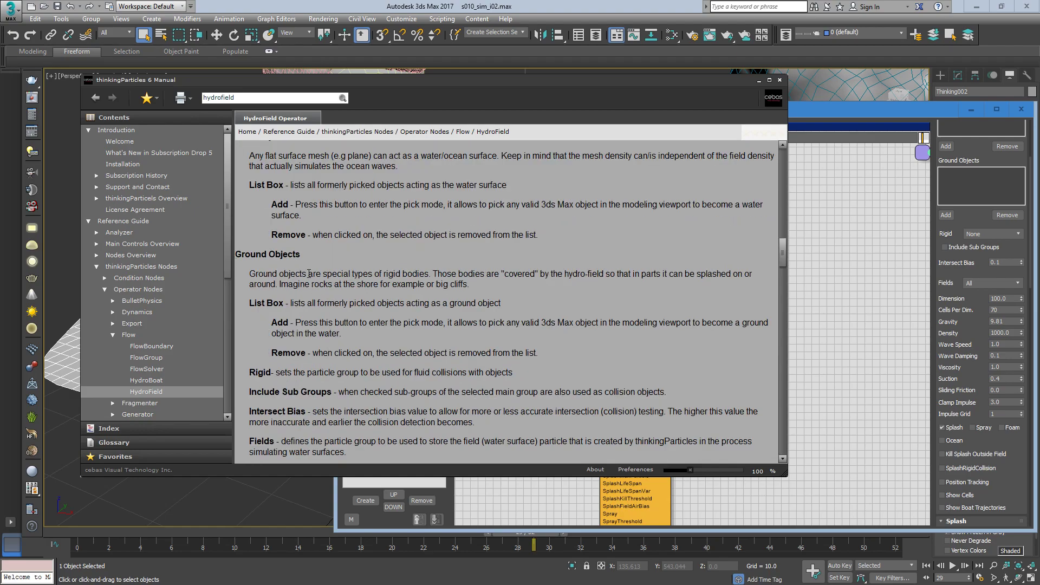
scroll(310, 274, "down", 3)
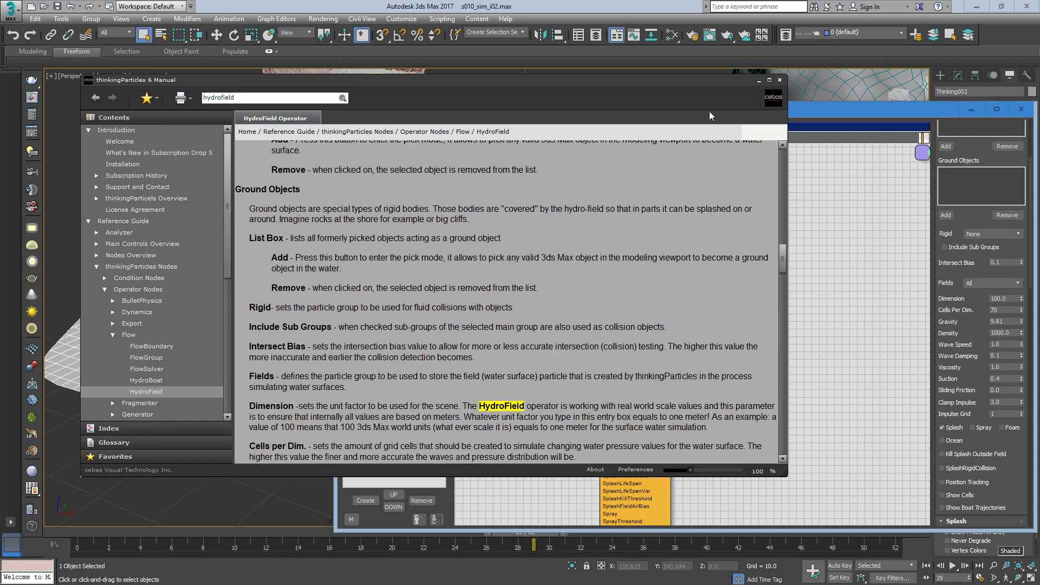
left_click_drag(709, 81, 733, 100)
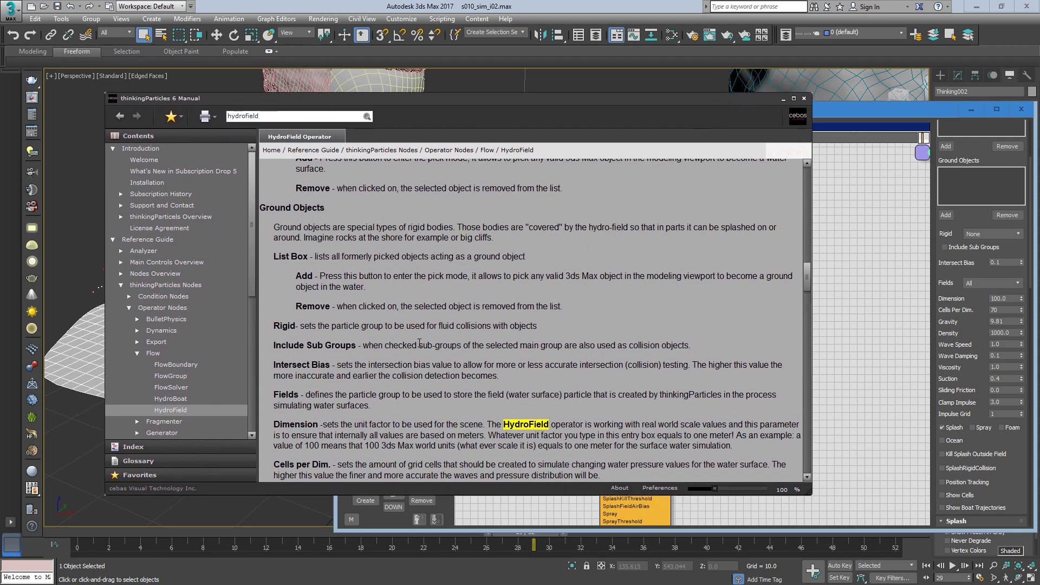
scroll(329, 345, "down", 10)
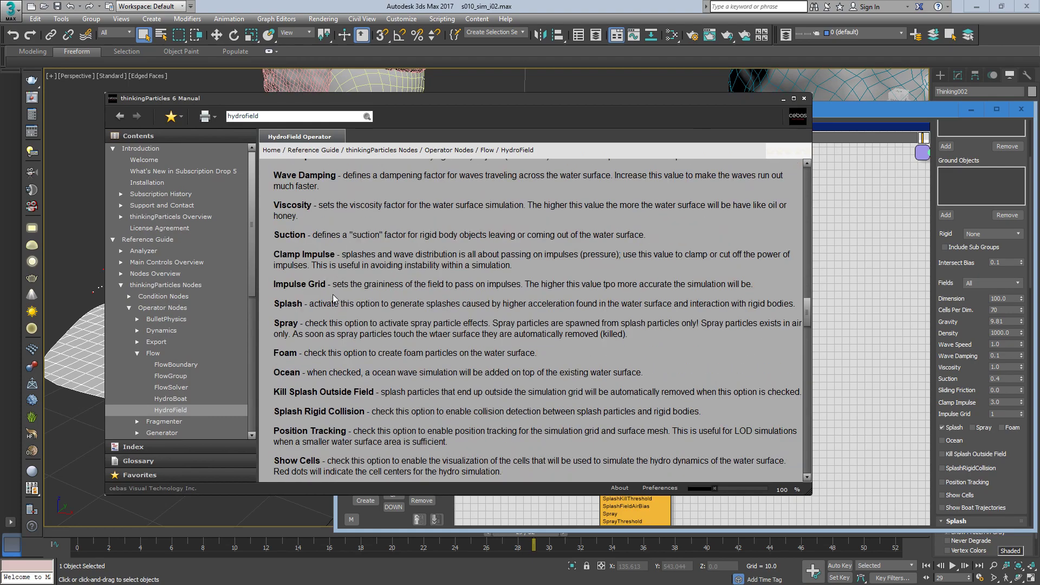
Step: Minimize the manual and set the HydroField operator's Cells Per Dim. to 60, Wave Speed to 10 and Wave Damping to 10
scroll(332, 294, "up", 10)
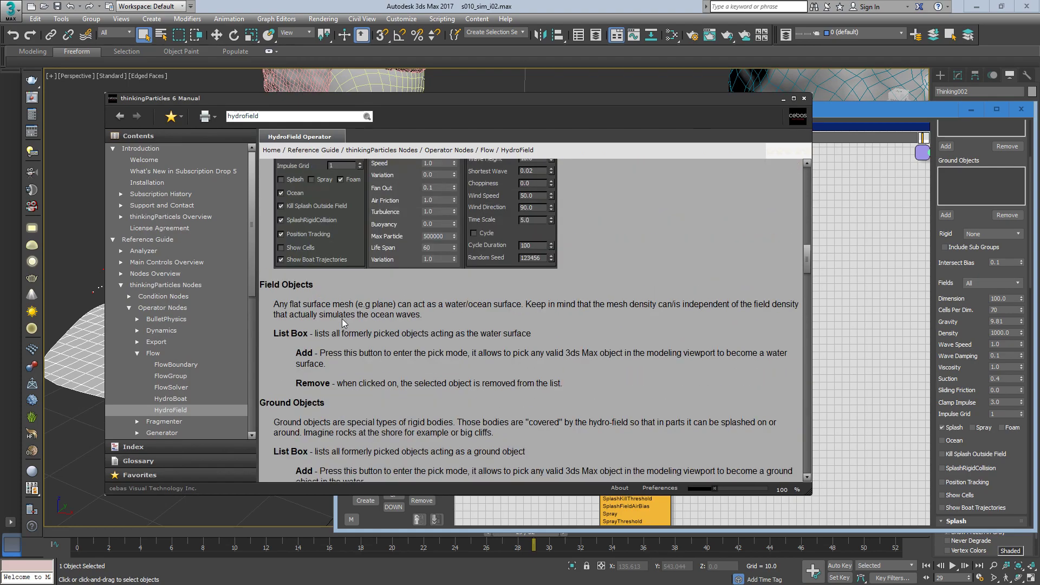
left_click(781, 99)
left_click(1016, 309)
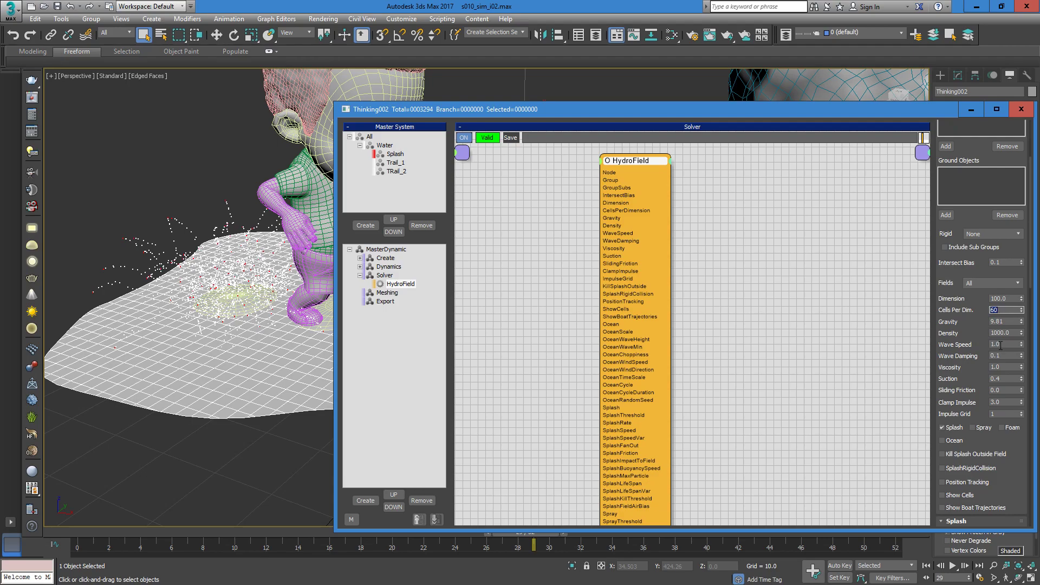
left_click(1001, 345)
key("Return")
left_click(1006, 357)
type("10")
key("Return")
Step: Set the HydroField operator's Suction to 0.2 and Clamp Impulse to 1
left_click_drag(997, 356, 979, 301)
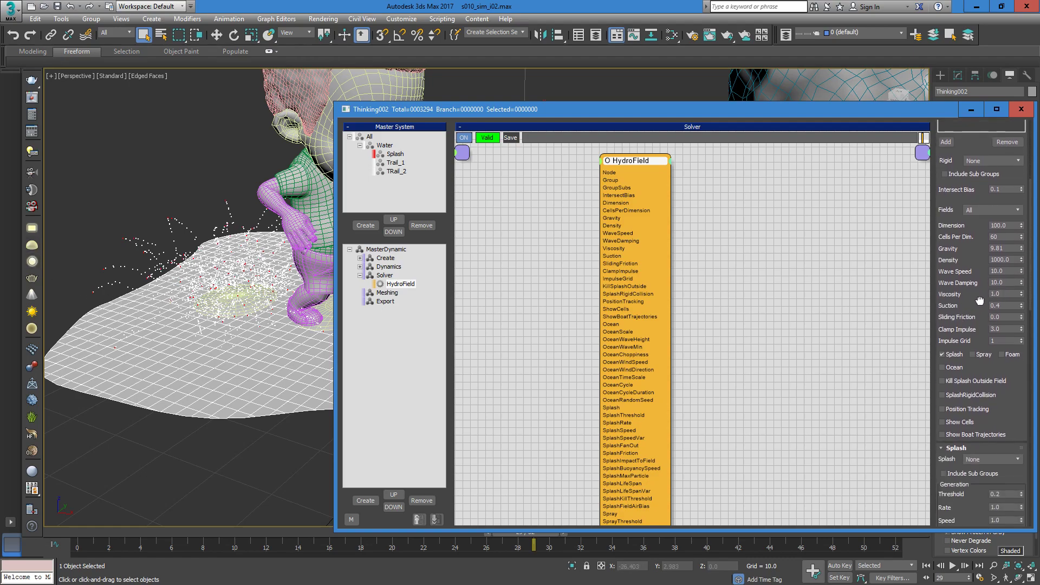
left_click(1008, 305)
type(".2")
key("Return")
double_click(1010, 329)
type("1")
key("Return")
Step: Scrub the simulation to frame 21 and inspect the puddle surface around the character's feet
scroll(962, 332, "down", 5)
left_click_drag(964, 299, 964, 291)
left_click_drag(180, 534, 426, 528)
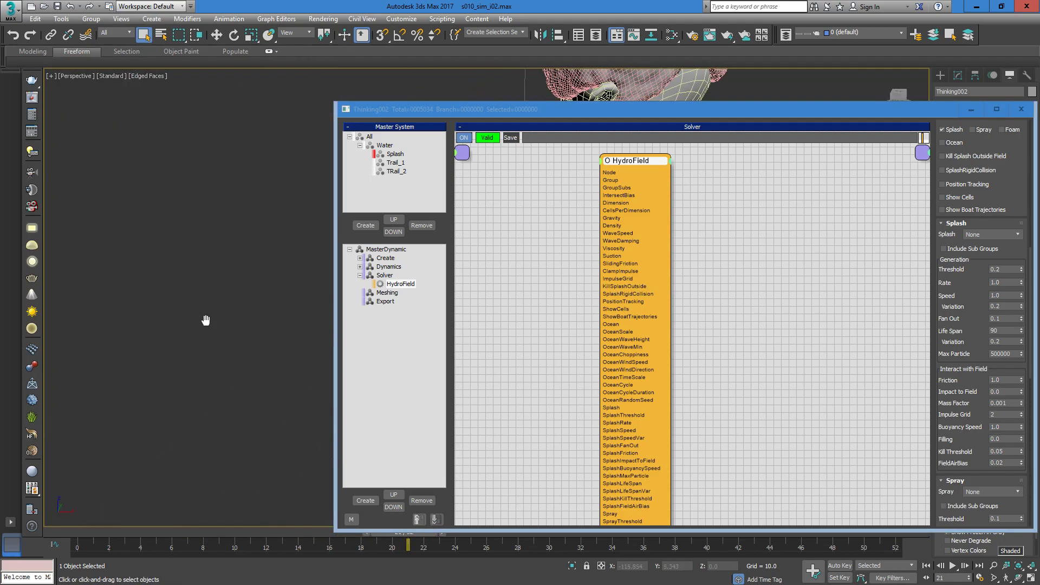
scroll(206, 320, "down", 3)
middle_click_drag(206, 321, 138, 340)
scroll(278, 346, "up", 3)
middle_click_drag(278, 345, 201, 374)
scroll(222, 378, "down", 3)
scroll(175, 379, "up", 3)
middle_click_drag(202, 374, 306, 291)
Step: Shift the thinkingParticles window clear of the parameters and assign the Water group as the HydroField's Splash group
left_click_drag(525, 114, 544, 103)
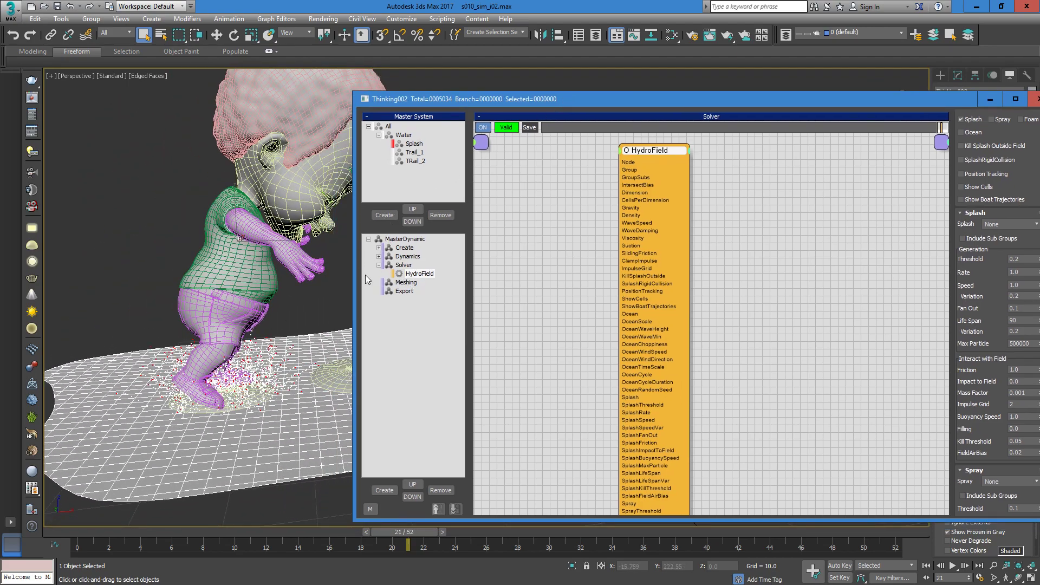
left_click_drag(355, 275, 419, 280)
left_click_drag(898, 99, 829, 69)
left_click_drag(918, 272, 910, 209)
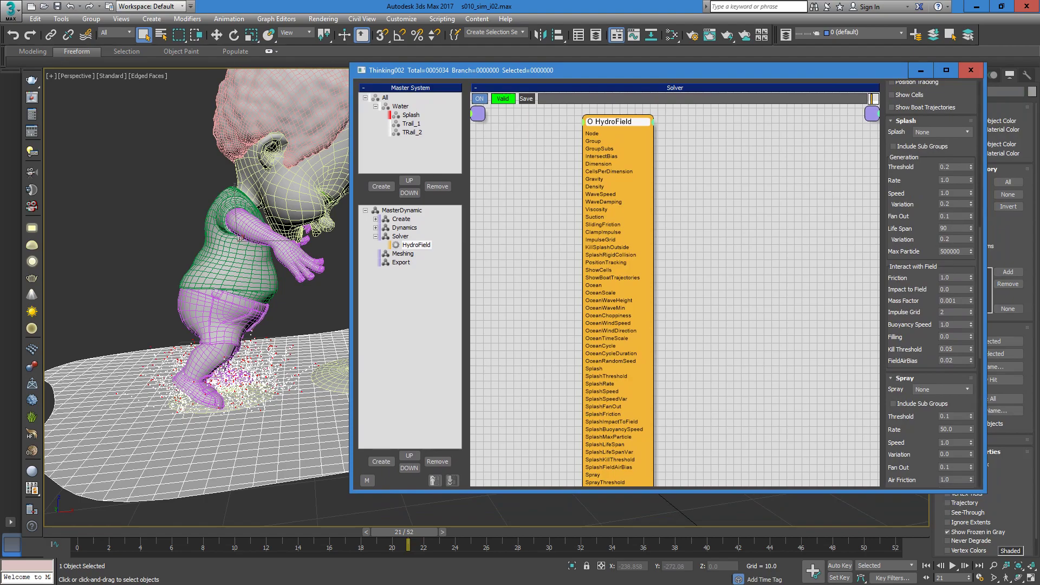
left_click(931, 390)
left_click(936, 161)
left_click(937, 132)
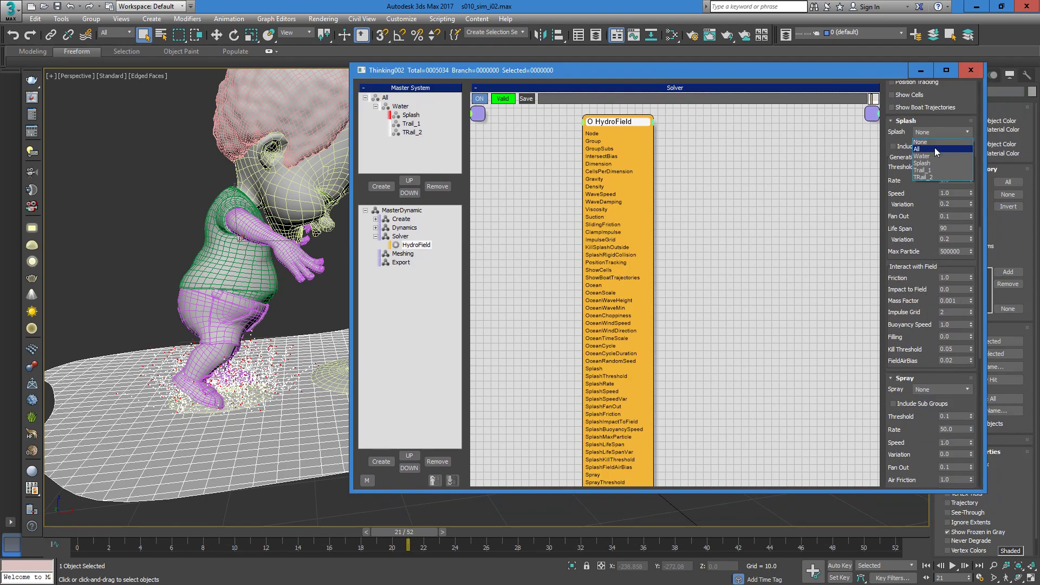
left_click(923, 146)
Step: Scrub to frame 28 and compare the splash with the reference scene s010_sim_i02_ref.max, returning to s010_sim_i02.max
left_click_drag(155, 534, 525, 526)
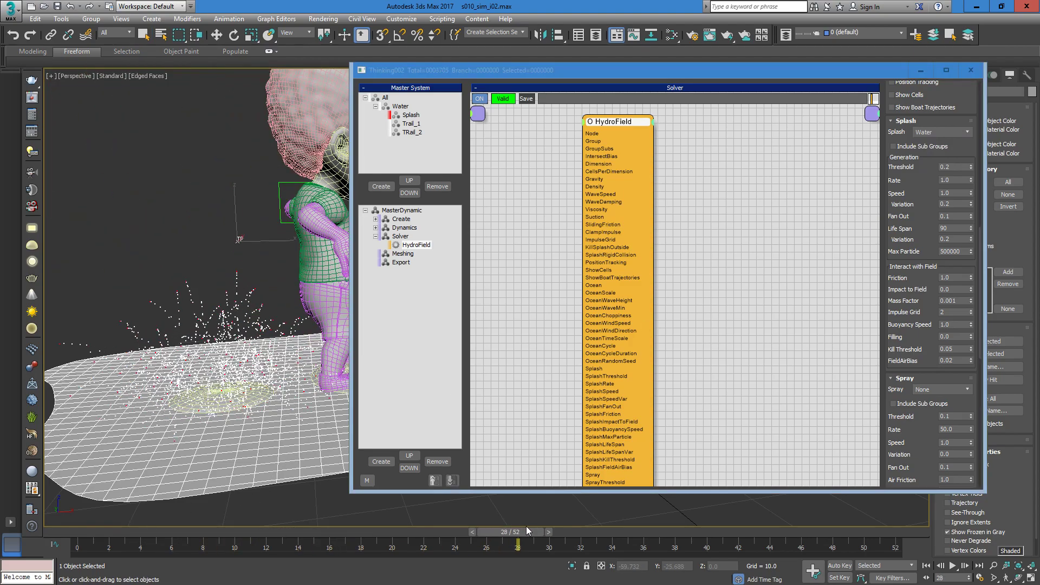
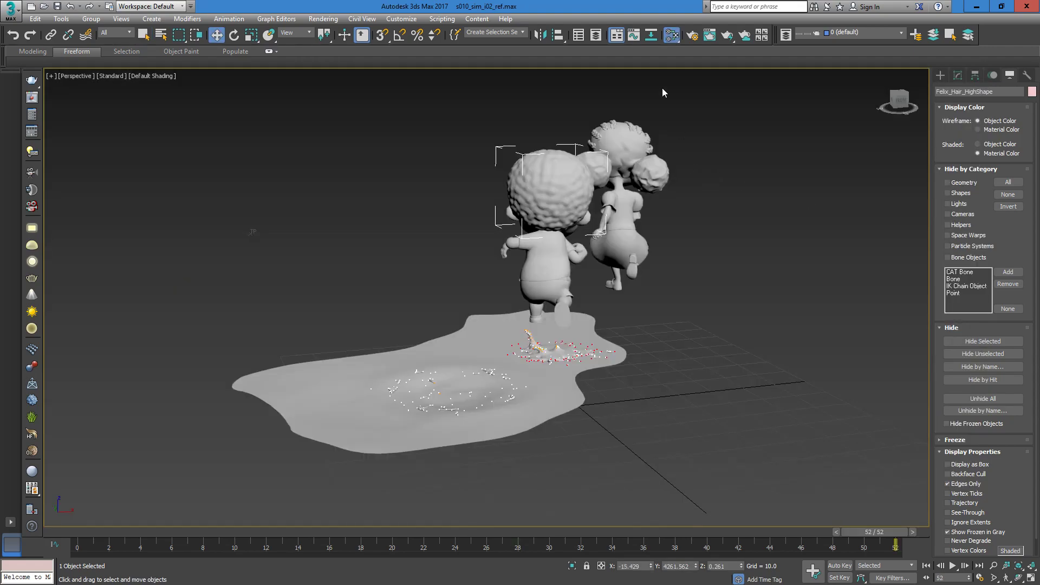
key("alt+Tab")
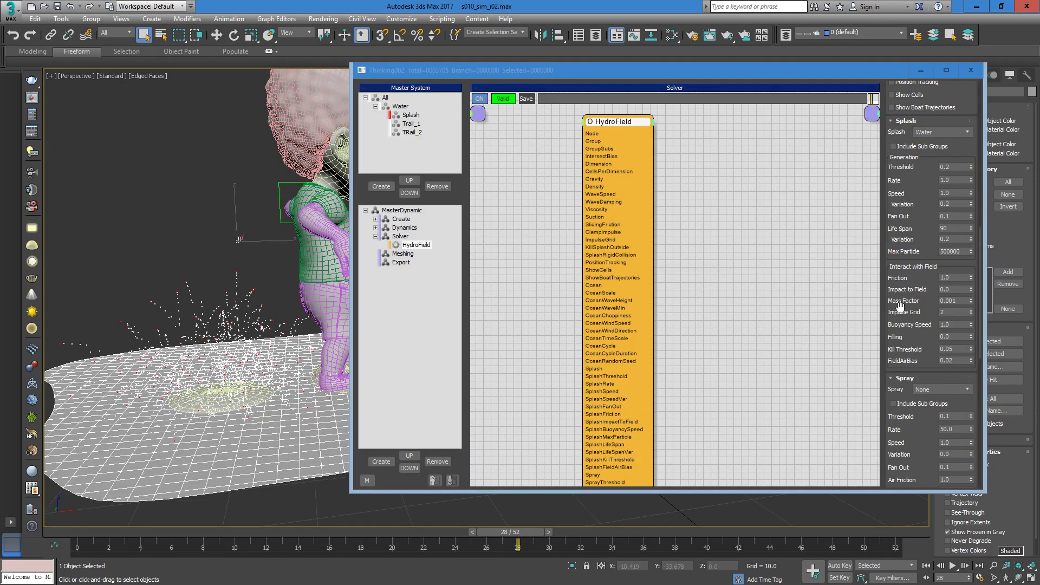
left_click_drag(901, 306, 900, 312)
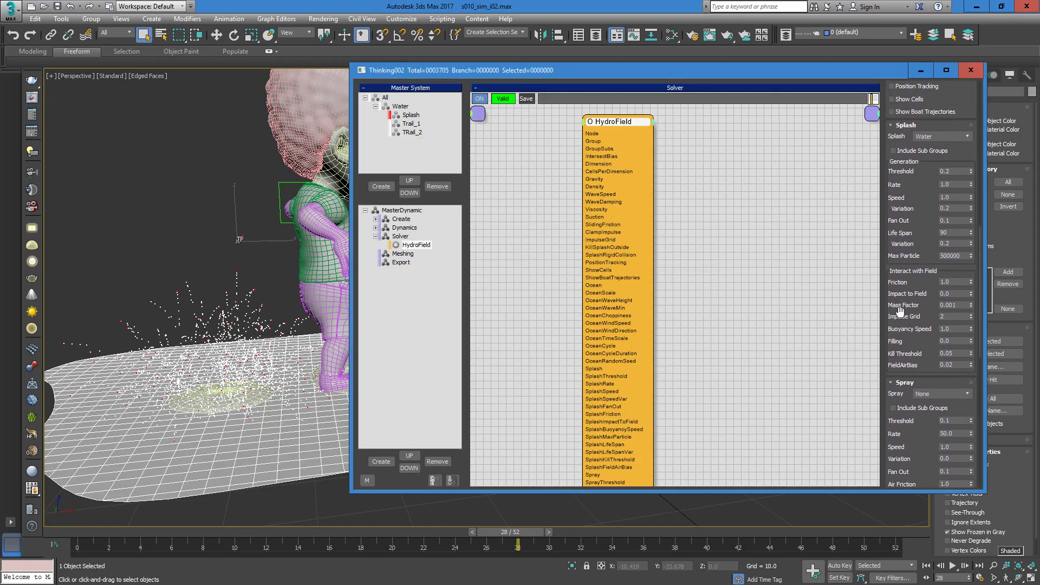
Step: Set the HydroField splash generation Threshold and Rate to 0 and include the Water group's sub groups
double_click(958, 171)
type("0")
key("Tab")
type("0")
key("Return")
left_click(893, 151)
Step: Zero the splash Speed, Fan Out, Life Span and both variations, and set Max Particle to 100
double_click(960, 198)
key("Tab")
type("0")
key("Tab")
type("0")
left_click(957, 231)
type("0")
key("Tab")
type("0")
left_click(961, 257)
type("100")
Step: Set the splash's field interaction Friction to 0 and Impact to Field to 10
left_click(953, 281)
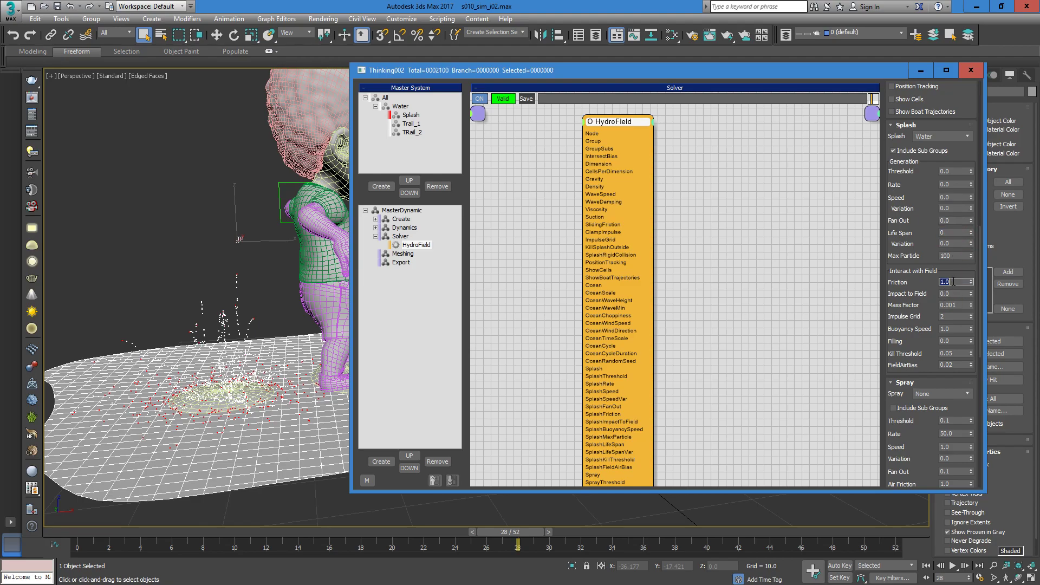
type("0")
key("Return")
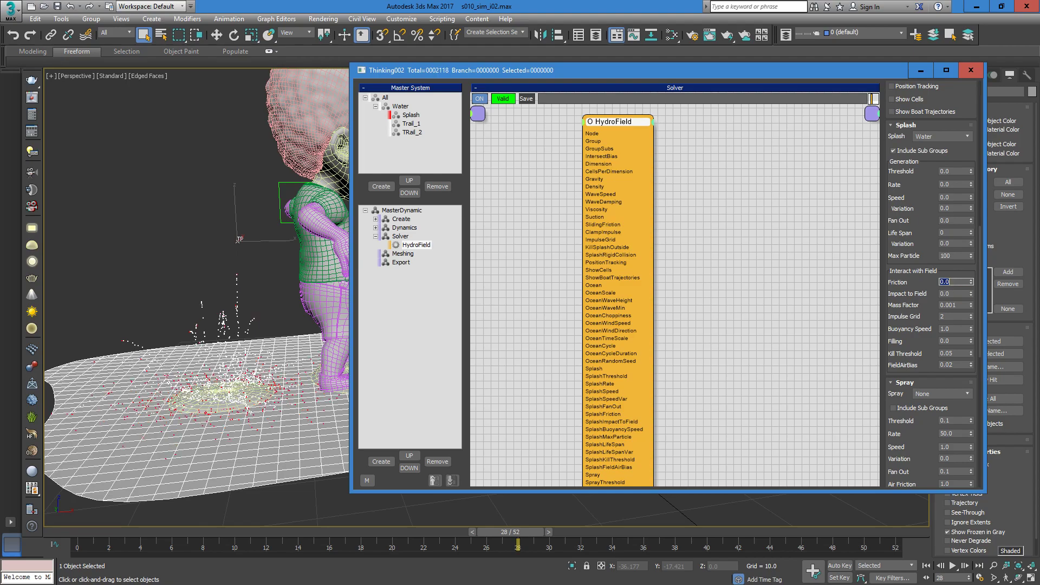
left_click(953, 294)
type("10")
key("Return")
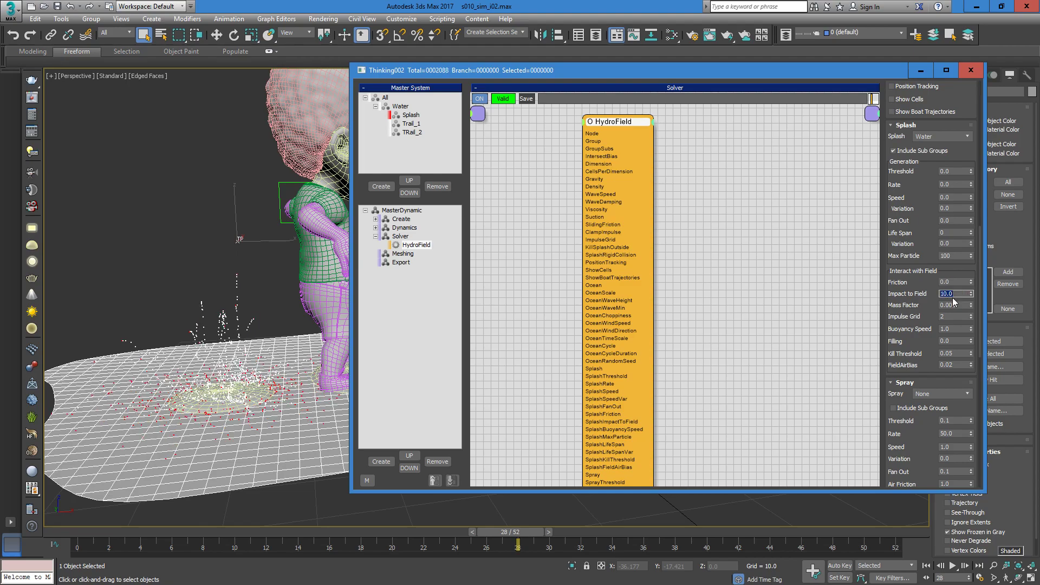
Step: Set the field interaction Mass Factor to 0.01, Impulse Grid to 3 and Kill Threshold to 0.1
left_click(957, 306)
type(".")
key("Return")
left_click(951, 318)
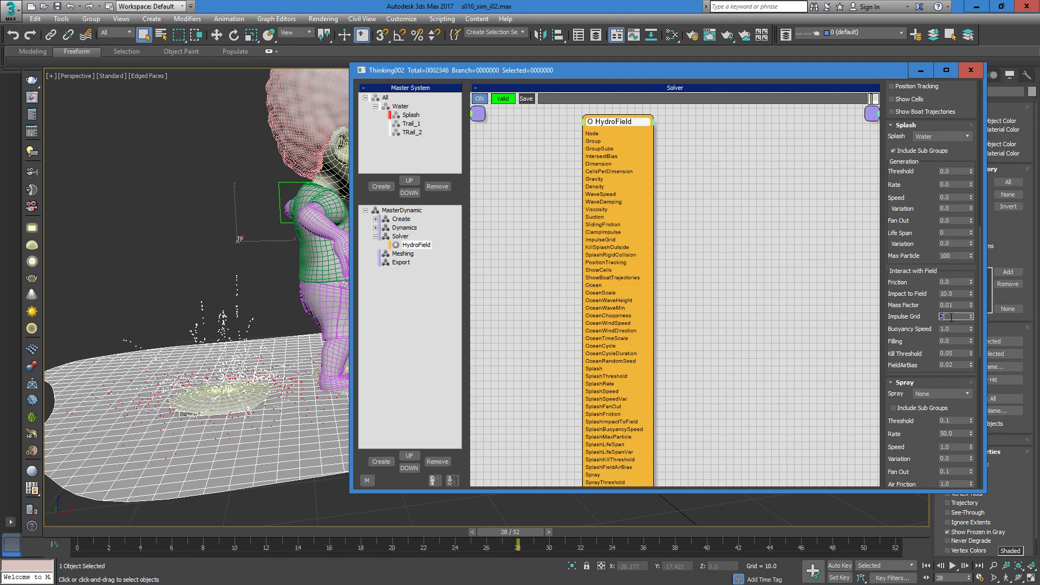
type("3")
key("Return")
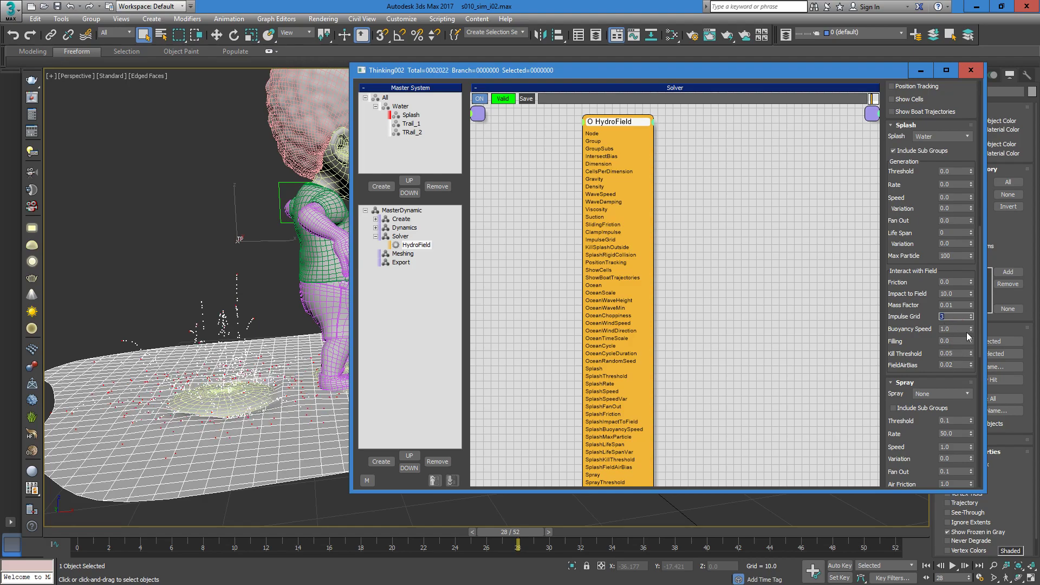
double_click(954, 353)
type("0.1")
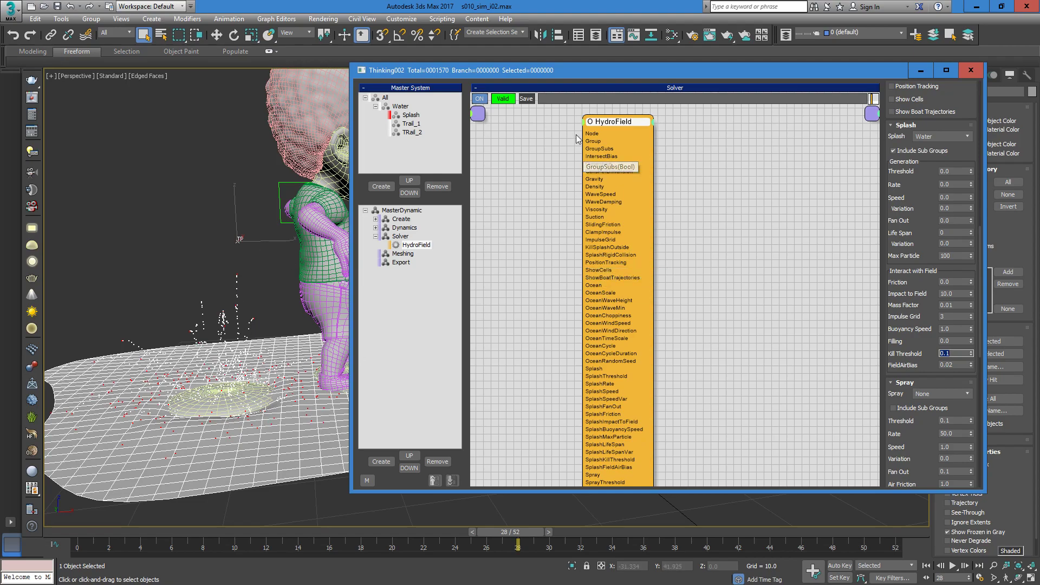
Step: Run the simulation through to the last frame, checking frame 21 and frame 52 for ripples on the puddle surface
left_click_drag(173, 530, 962, 553)
right_click(963, 553)
left_click_drag(171, 536, 416, 521)
middle_click_drag(267, 400, 454, 328)
middle_click_drag(235, 387, 218, 363)
scroll(287, 376, "down", 4)
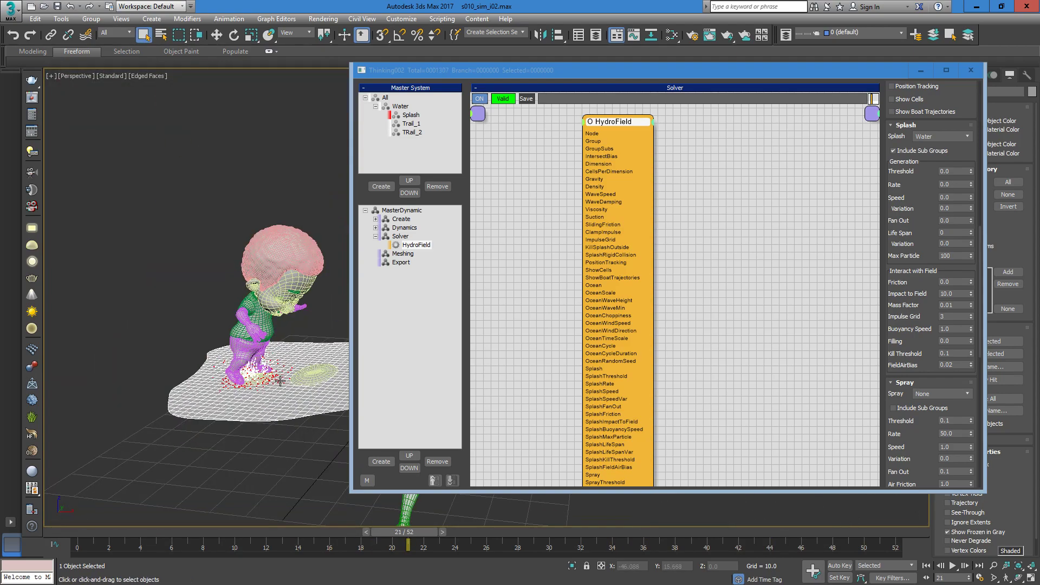
scroll(280, 381, "up", 4)
left_click_drag(188, 525, 990, 560)
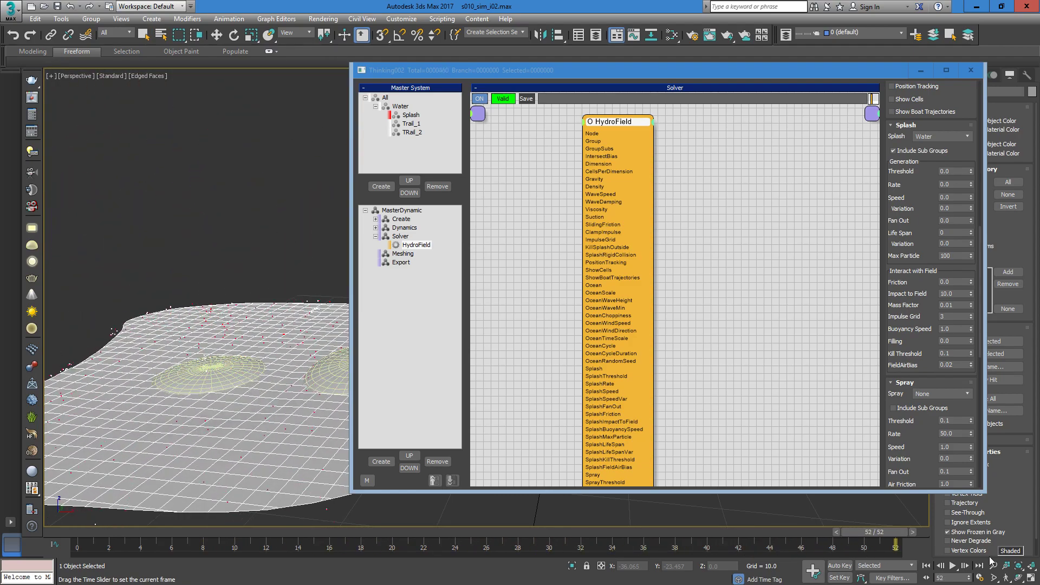
scroll(274, 357, "down", 5)
middle_click_drag(283, 358, 241, 360)
scroll(248, 377, "up", 5)
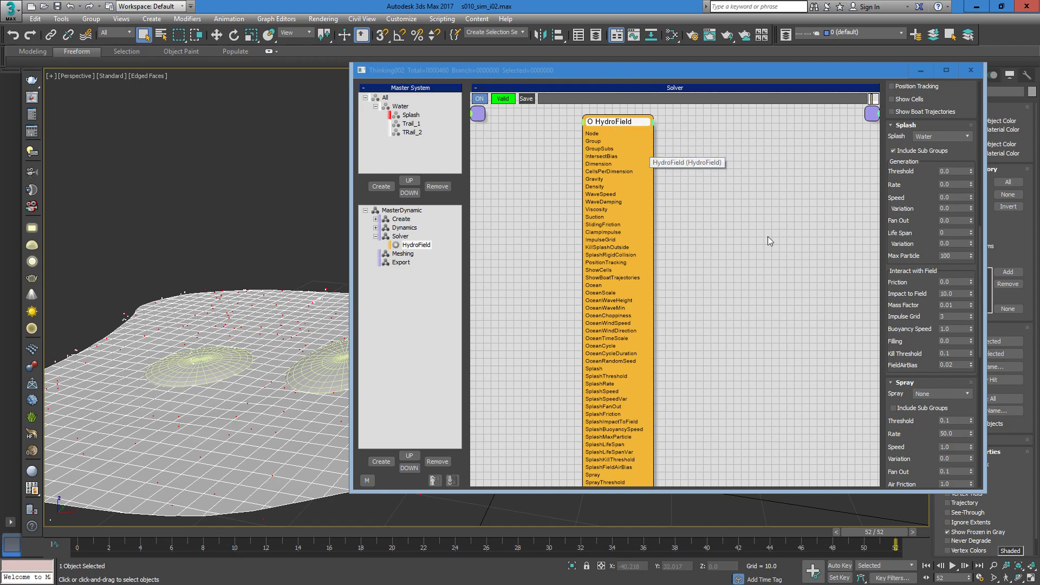
Step: Open the Position Born operator in the birth node surface set, scrub to frame 24, and set Pistol Shot to 1000
left_click(403, 219)
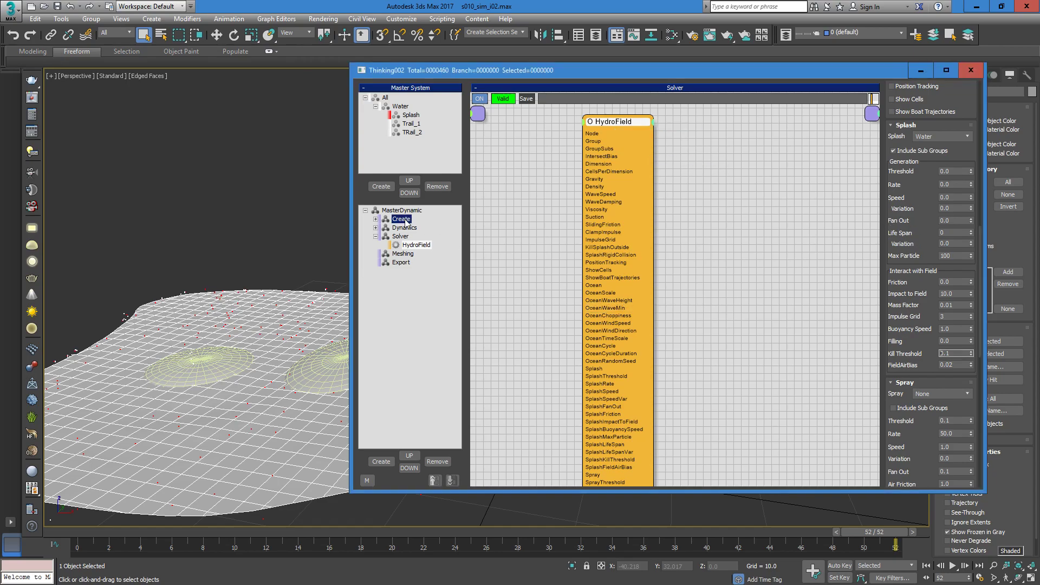
left_click(375, 220)
left_click(407, 228)
left_click(430, 237)
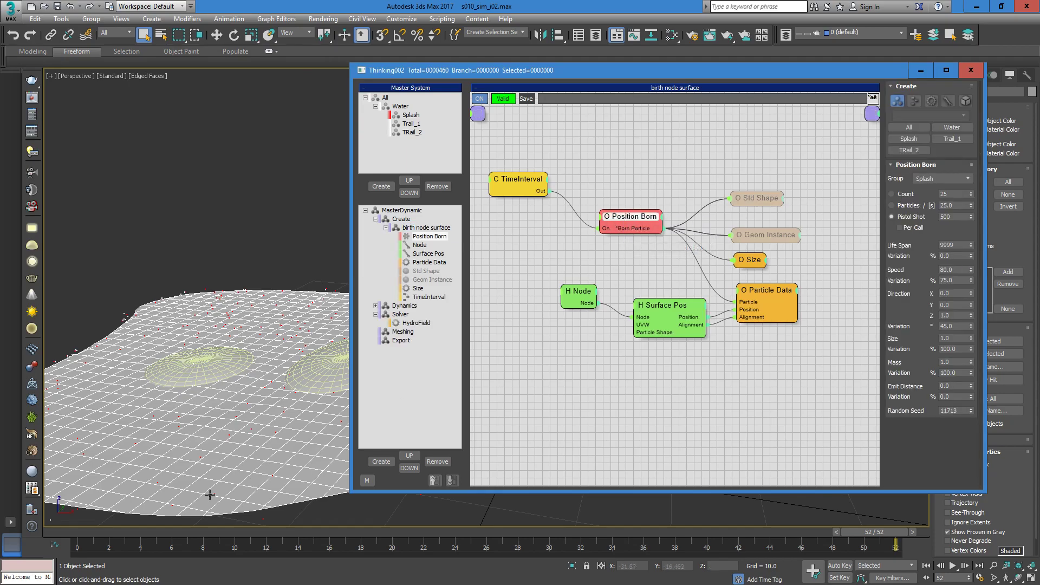
left_click_drag(164, 532, 455, 534)
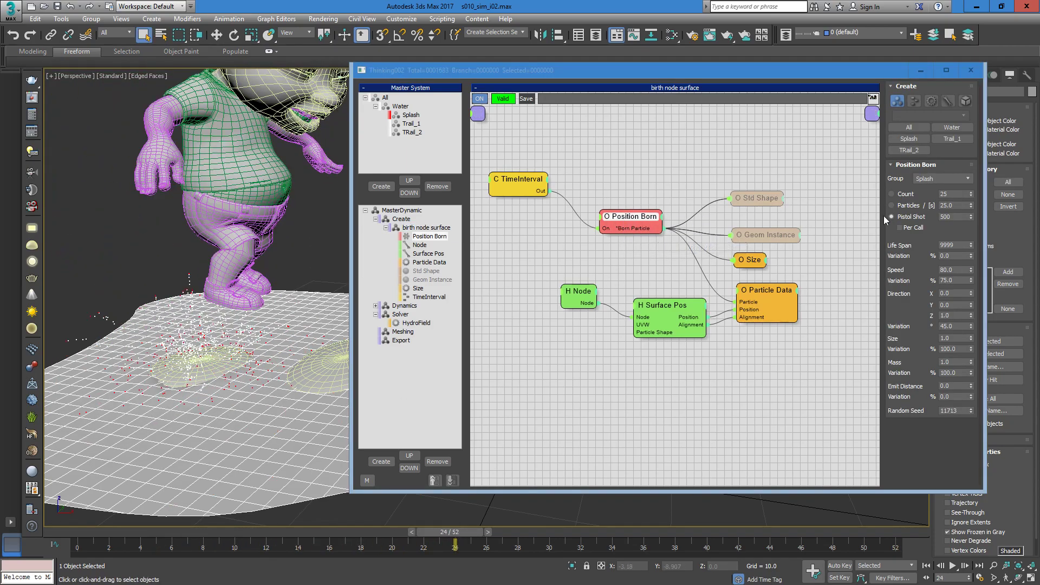
left_click(958, 219)
type("1000")
Step: Scrub the denser splash to frame 52 and to frame 38, examining its effect on the puddle from several angles
left_click_drag(243, 529, 952, 558)
key("q")
scroll(234, 326, "down", 5)
middle_click_drag(229, 337, 224, 311, "alt")
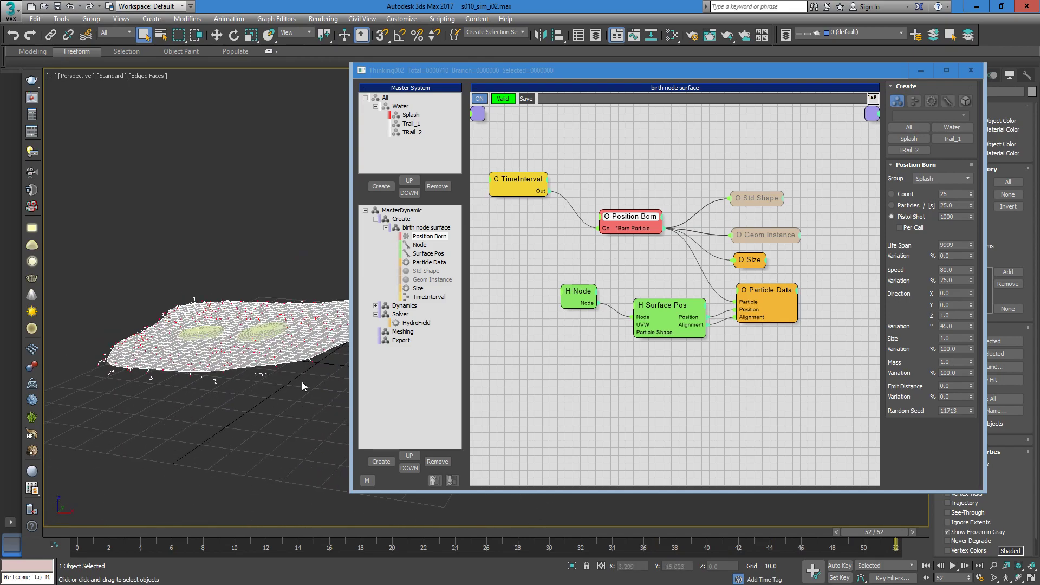
left_click_drag(124, 529, 687, 483)
middle_click_drag(169, 323, 212, 293, "alt")
scroll(198, 318, "up", 3)
scroll(211, 293, "down", 3)
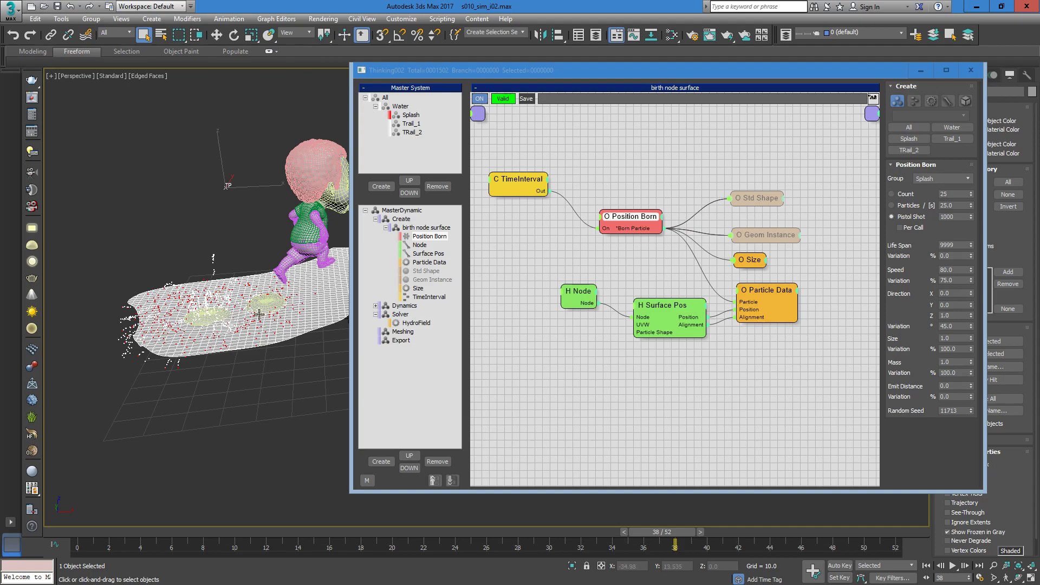
scroll(242, 316, "up", 3)
scroll(243, 318, "down", 3)
middle_click_drag(246, 325, 231, 308)
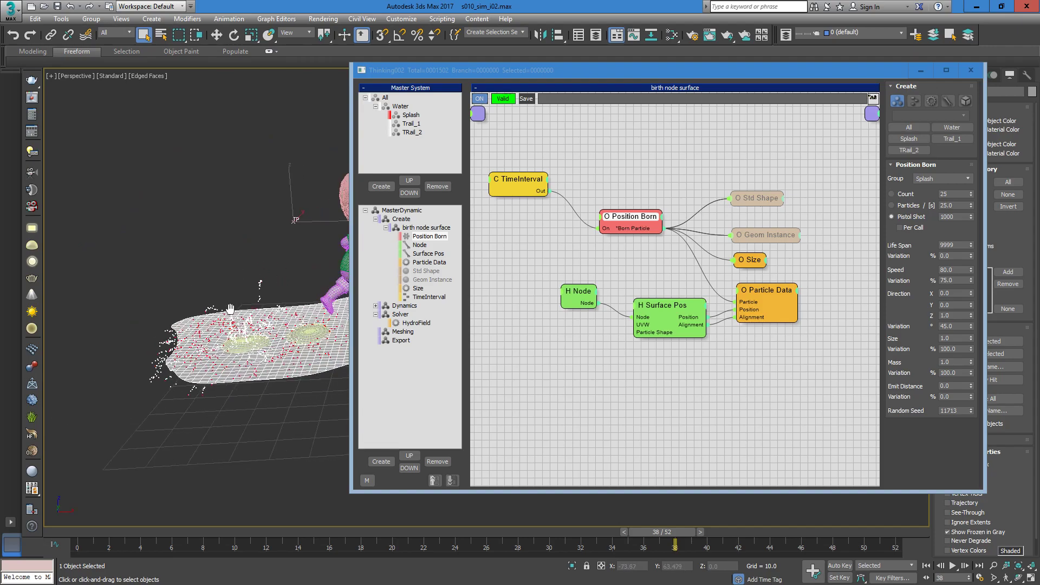
Step: Replay the simulation to frames 26, 48 and 50 to check the particles spreading across the puddle
left_click_drag(109, 535, 486, 532)
mouse_move(308, 342)
middle_mouse_down("alt")
mouse_move(271, 352)
mouse_move(294, 329)
middle_mouse_up("alt")
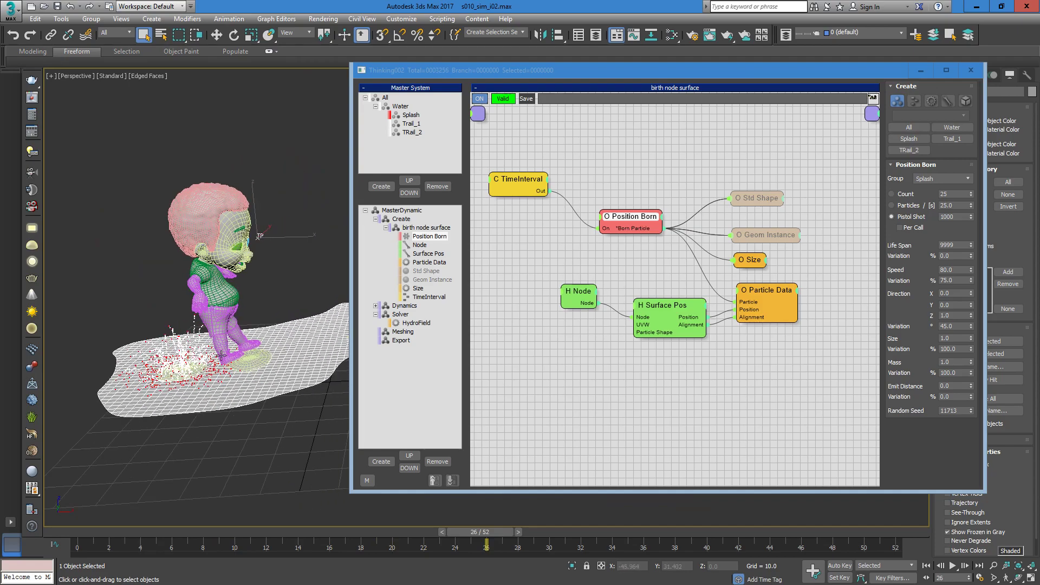
left_click_drag(131, 536, 829, 518)
key("q")
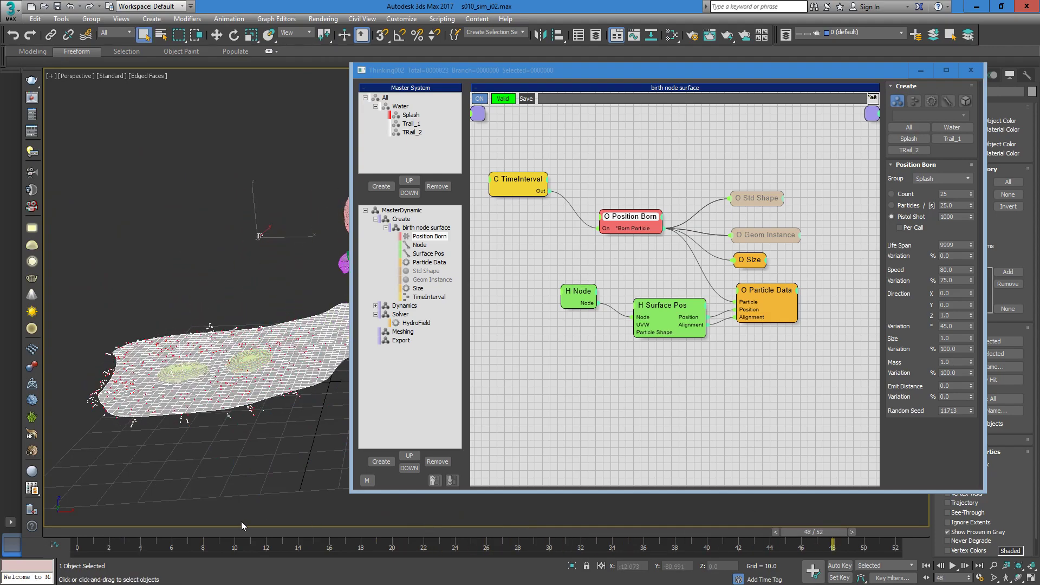
left_click_drag(74, 529, 844, 544)
Step: Hide the two yellow disc-shaped emitter objects lying on the puddle
left_click(199, 302)
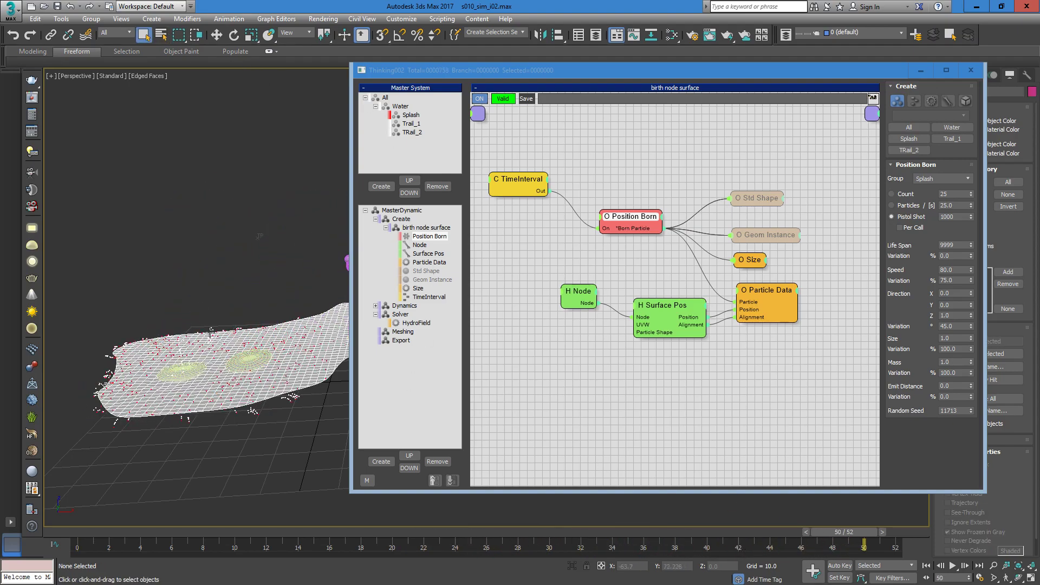
left_click(190, 371)
right_click(194, 370)
left_click(217, 339)
left_click(244, 360)
right_click(242, 359)
left_click(265, 328)
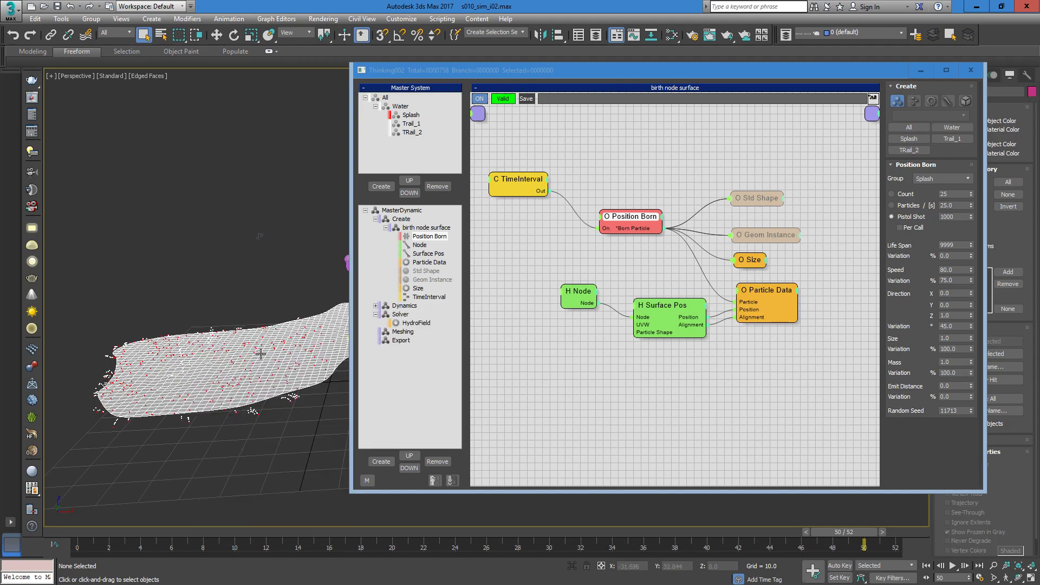
Step: Scrub to frame 40 and inspect the deformed puddle mesh without the emitter discs
scroll(255, 360, "up", 5)
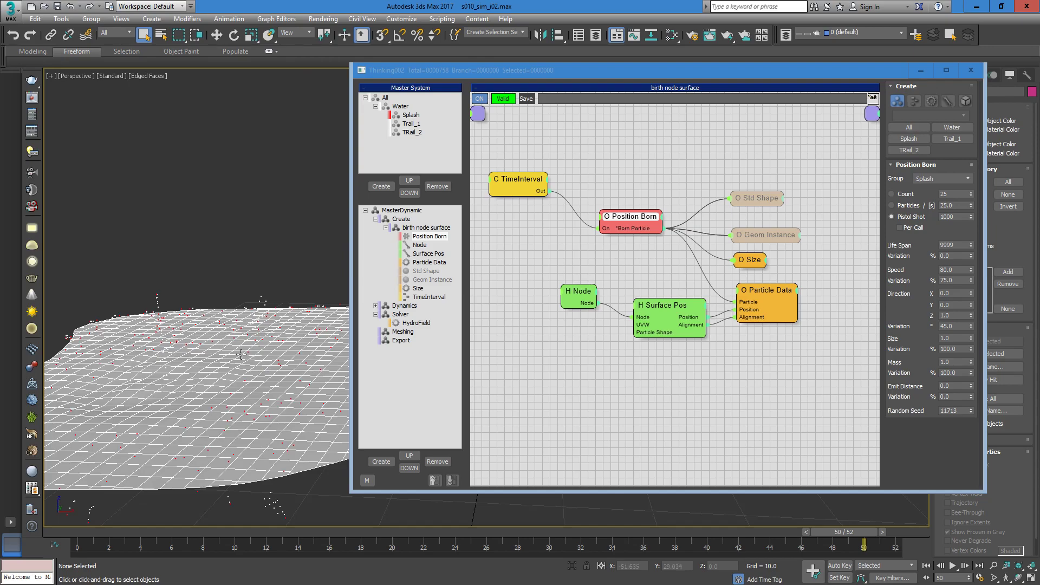
left_click_drag(157, 539, 705, 529)
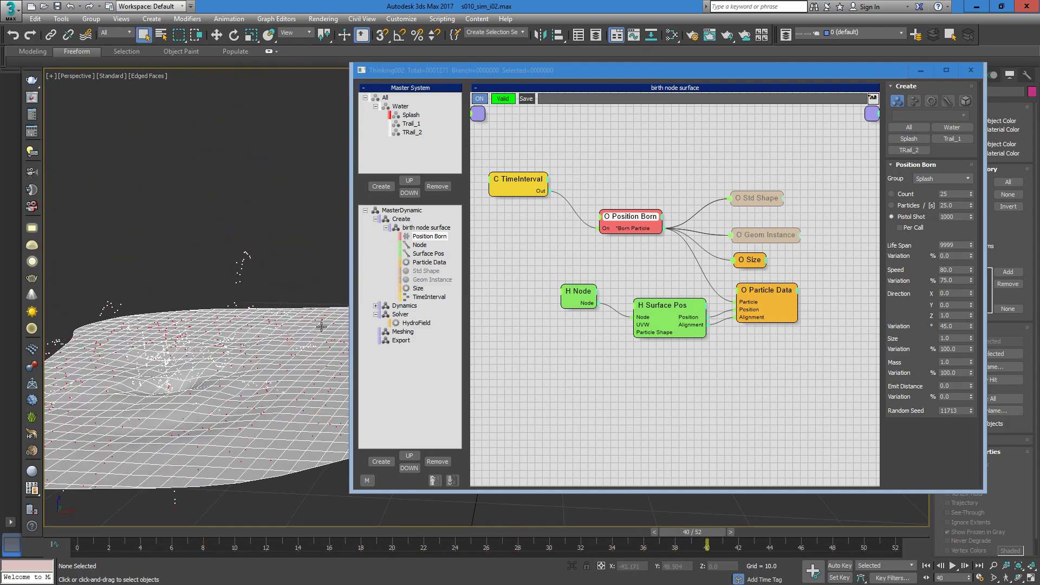
scroll(221, 341, "down", 5)
scroll(222, 341, "up", 5)
mouse_move(221, 328)
middle_mouse_down("alt")
mouse_move(193, 353)
mouse_move(222, 321)
mouse_move(196, 328)
middle_mouse_up("alt")
scroll(209, 336, "down", 4)
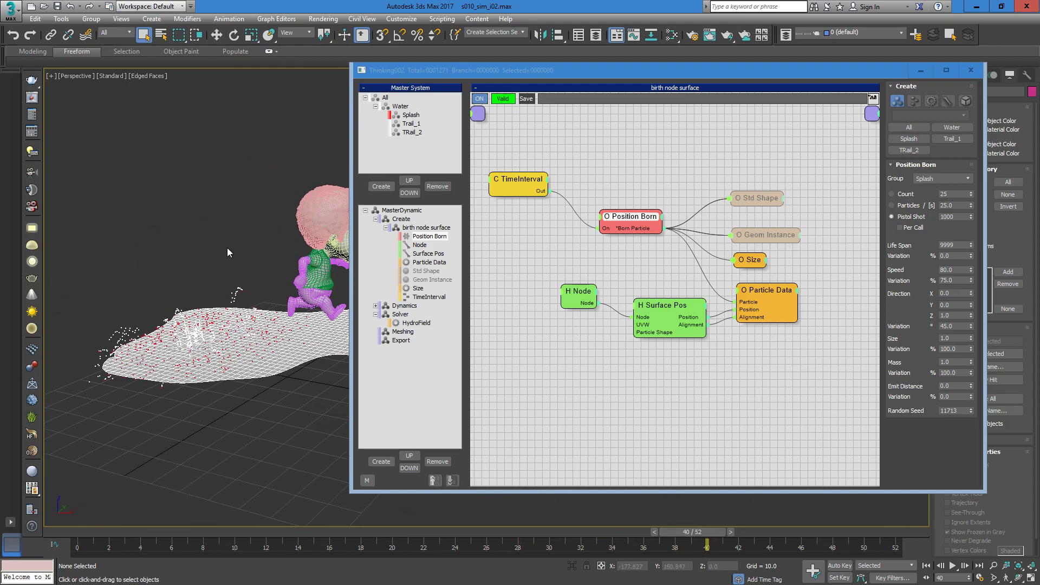
Step: Turn off edged faces in the viewport and inspect the shaded puddle ripples
key("F4")
scroll(220, 331, "up", 5)
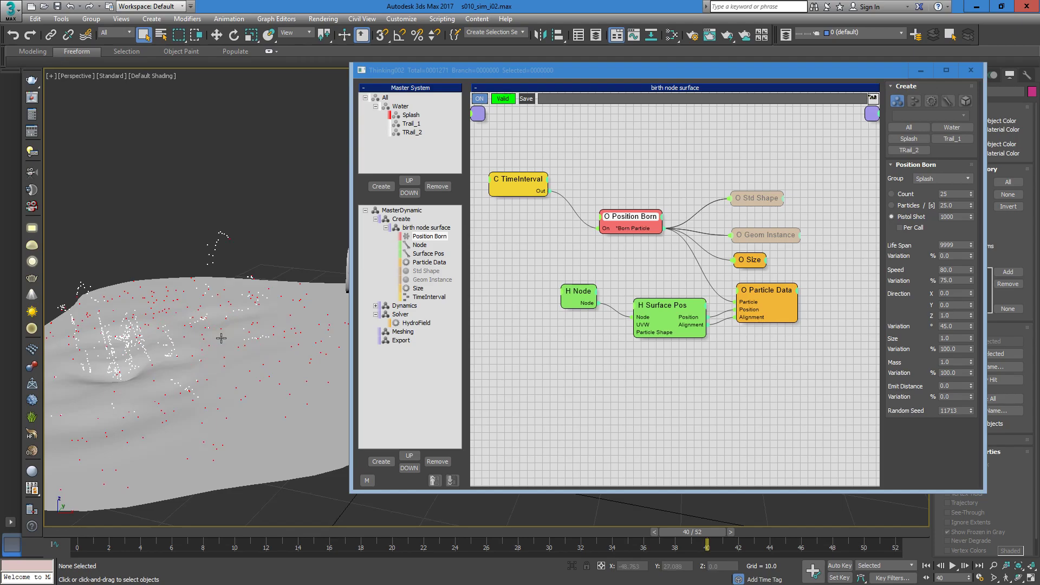
scroll(221, 339, "down", 4)
Step: Add the Water group node to the Meshing dynamic set and place it in the empty graph
left_click(417, 333)
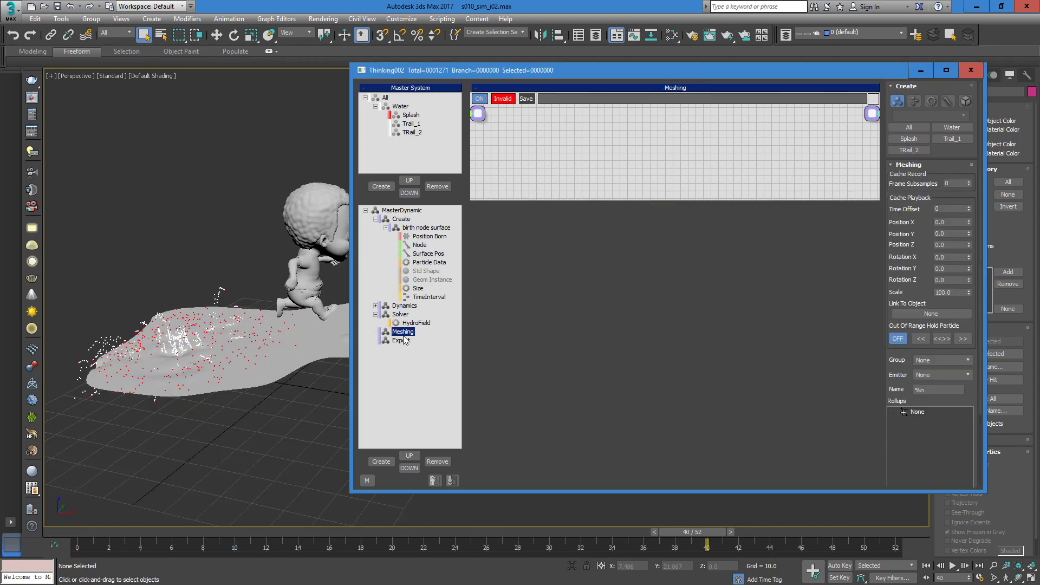
right_click(580, 257)
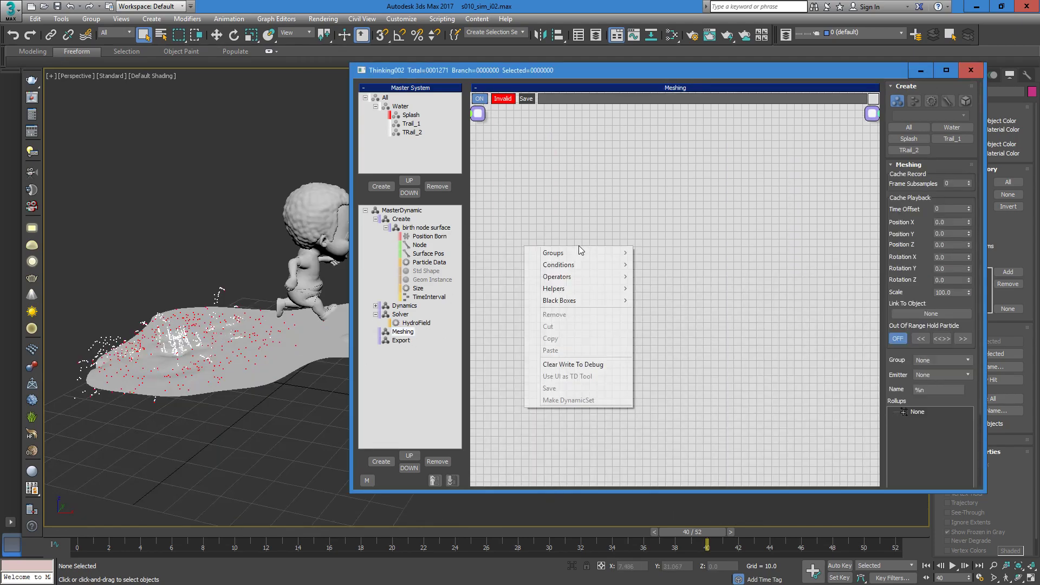
mouse_move(576, 254)
left_click(483, 262)
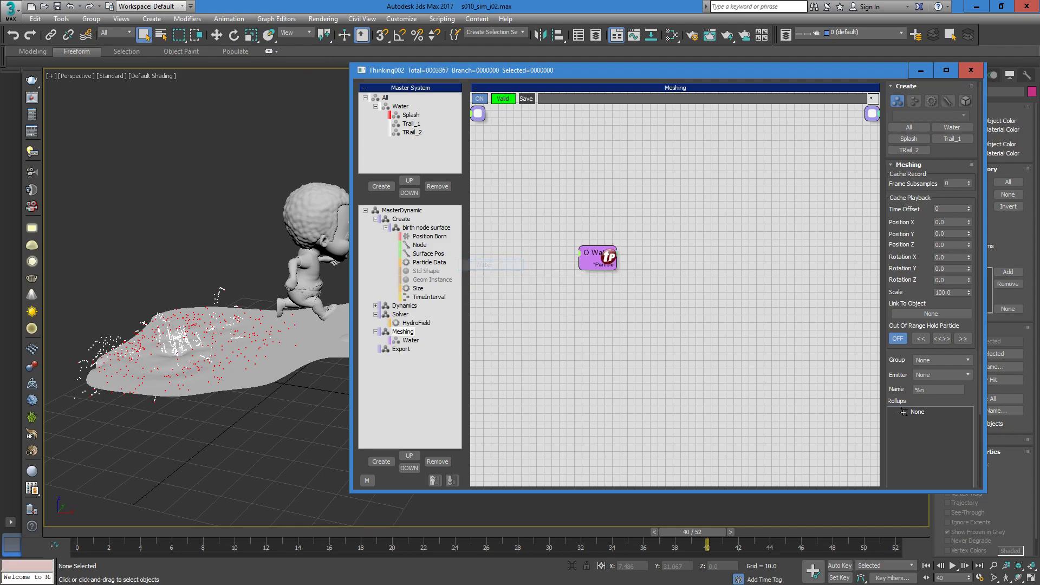
left_click_drag(601, 256, 574, 263)
Step: Add an ImplicitShape operator to the Meshing graph and wire the Water node's Particle output to it
right_click(668, 327)
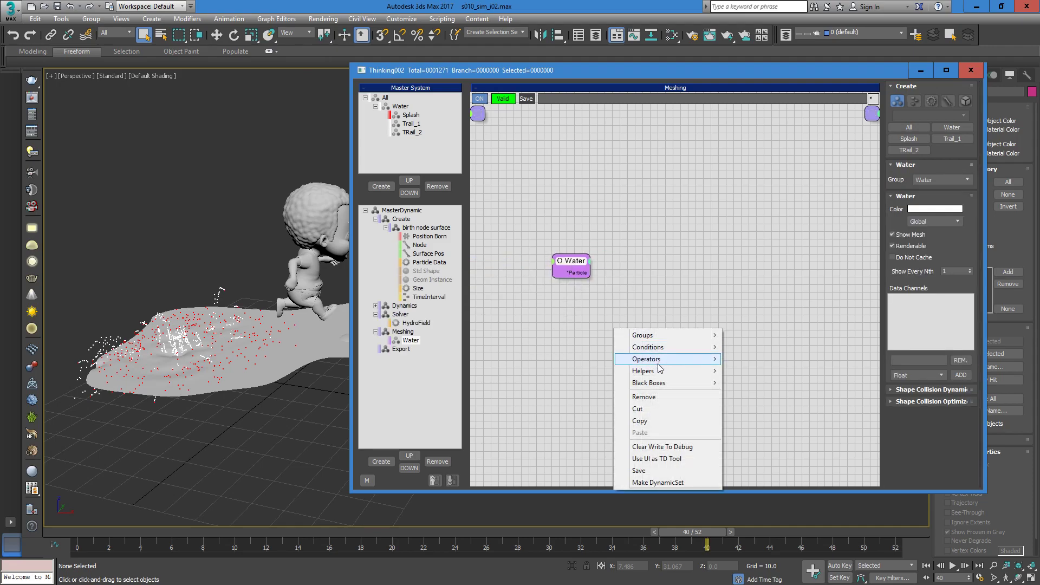
mouse_move(672, 358)
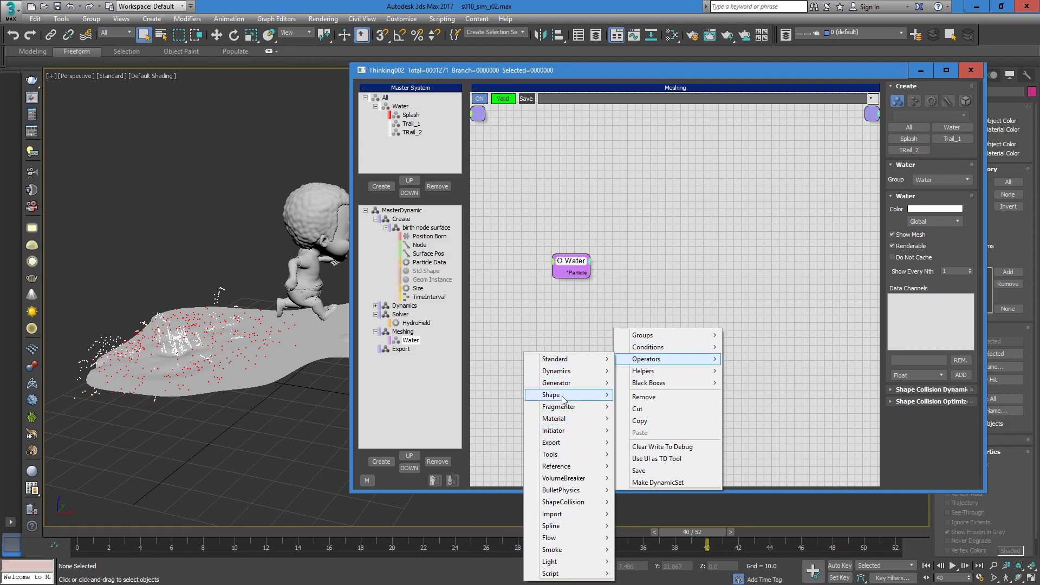
mouse_move(564, 399)
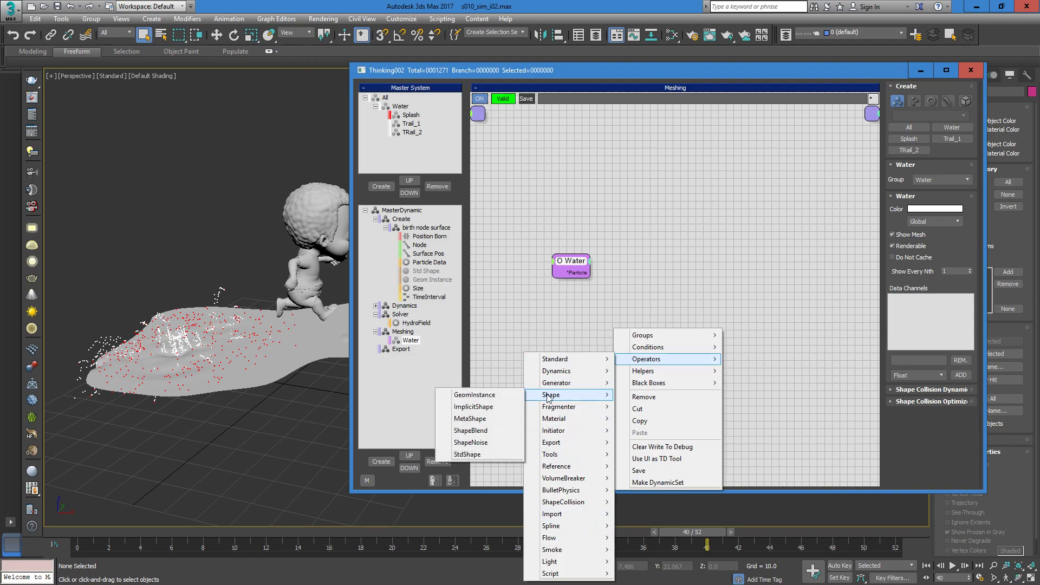
left_click(494, 406)
left_click_drag(590, 273, 664, 306)
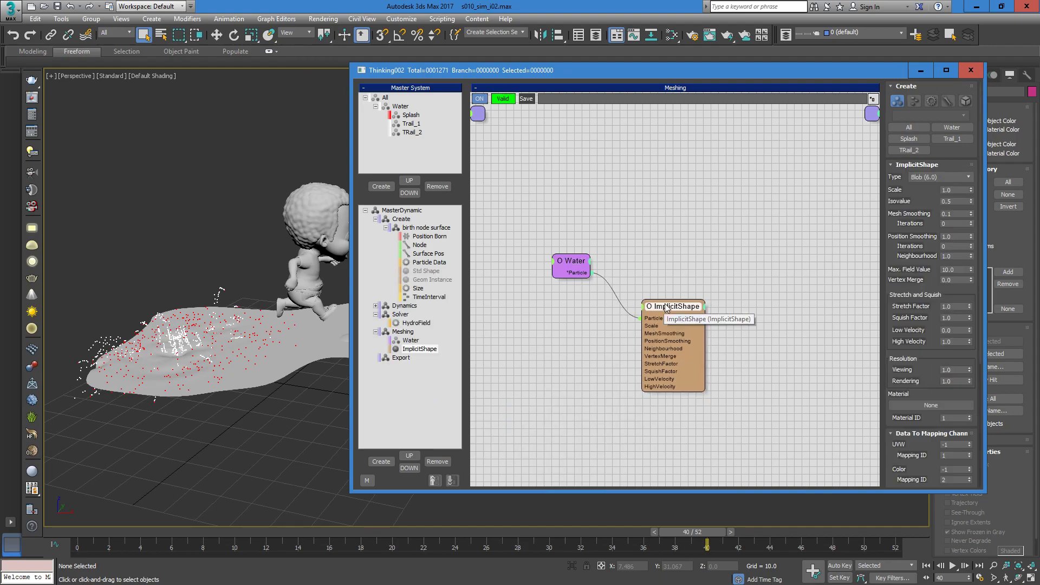
Step: Set the ImplicitShape type to Surface (6.3) and play the simulation up to frames 25 and 32 to see the mesh
left_click(954, 177)
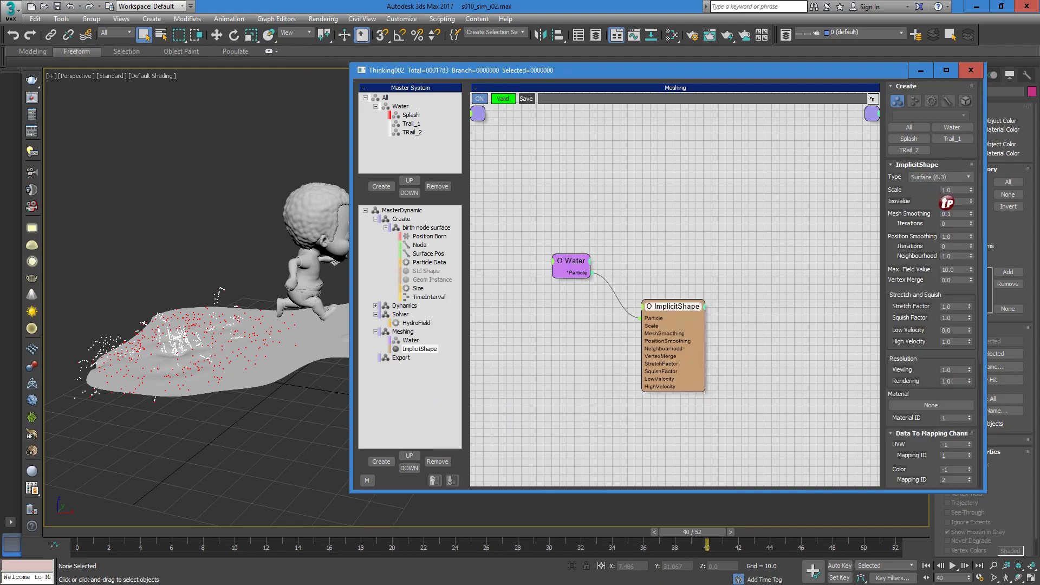
left_click(945, 201)
left_click_drag(152, 529, 488, 529)
middle_click_drag(146, 335, 233, 410)
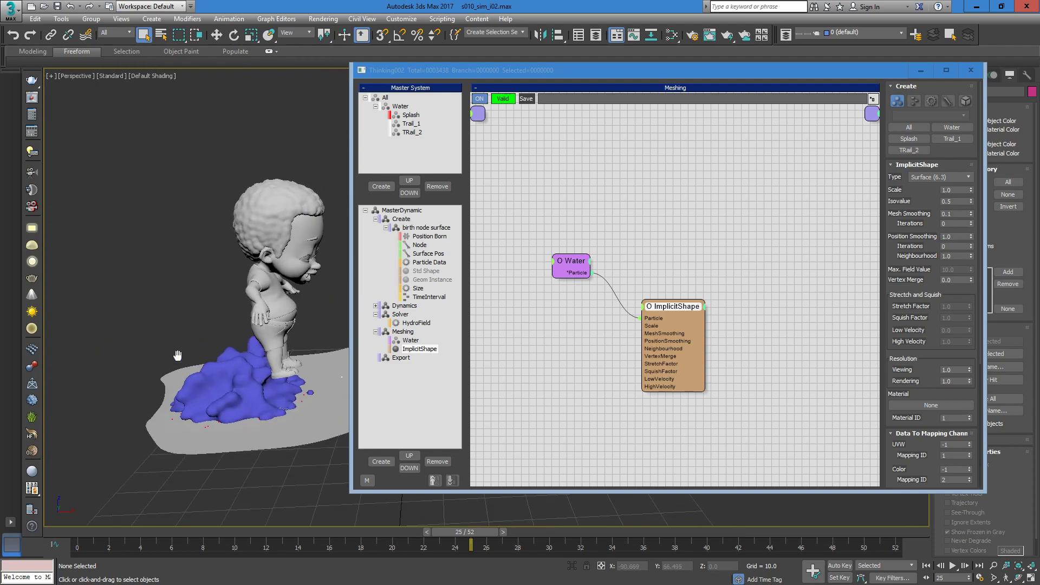
left_click_drag(219, 530, 578, 530)
Step: Reposition the particle editor window and the ImplicitShape node, and return from the reference scene to the s010_sim_i02 scene
mouse_move(665, 308)
left_mouse_down()
mouse_move(712, 295)
mouse_move(657, 320)
left_mouse_up()
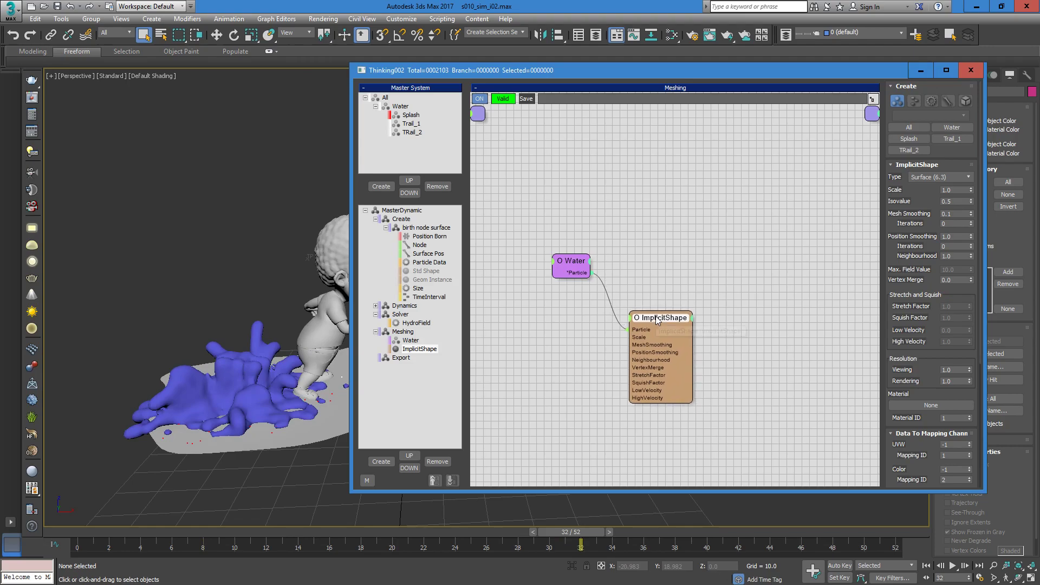
left_click_drag(841, 73, 804, 64)
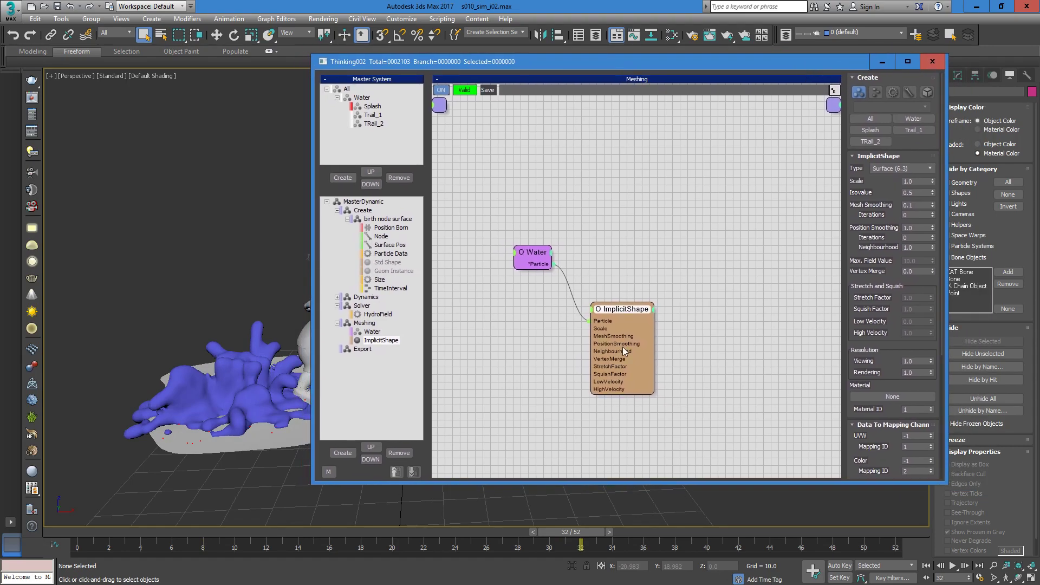
mouse_move(624, 310)
left_mouse_down()
mouse_move(597, 255)
mouse_move(626, 297)
left_mouse_up()
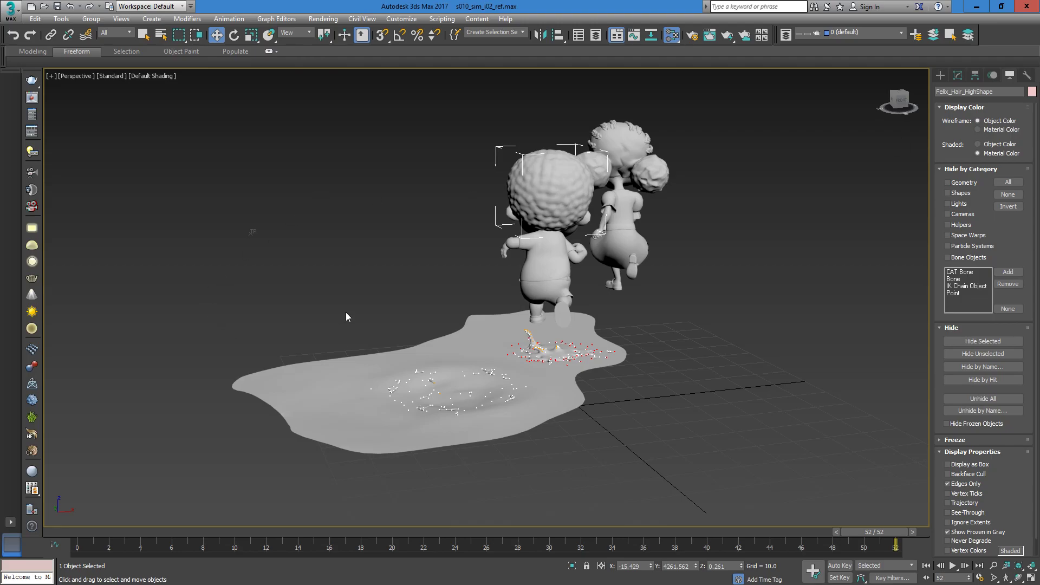
key("alt+Tab")
left_click(361, 298)
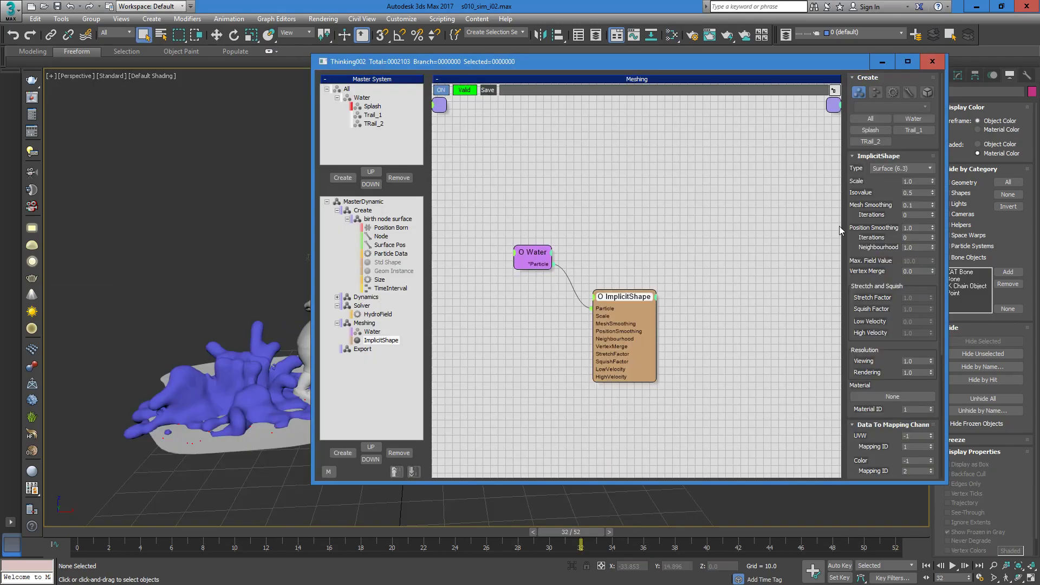
Step: Set the ImplicitShape scale to 0.3 and its isovalue to 0.2 for the splash mesh
left_click(923, 181)
type("0.3")
key("Return")
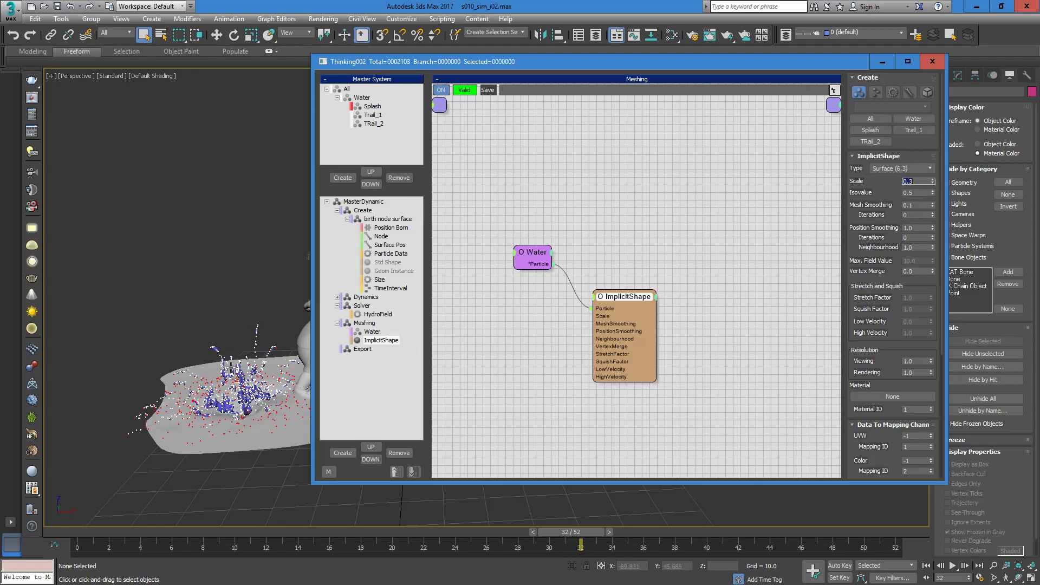
scroll(232, 387, "up", 5)
middle_click_drag(231, 386, 226, 373)
left_click(917, 193)
type(".1")
key("Return")
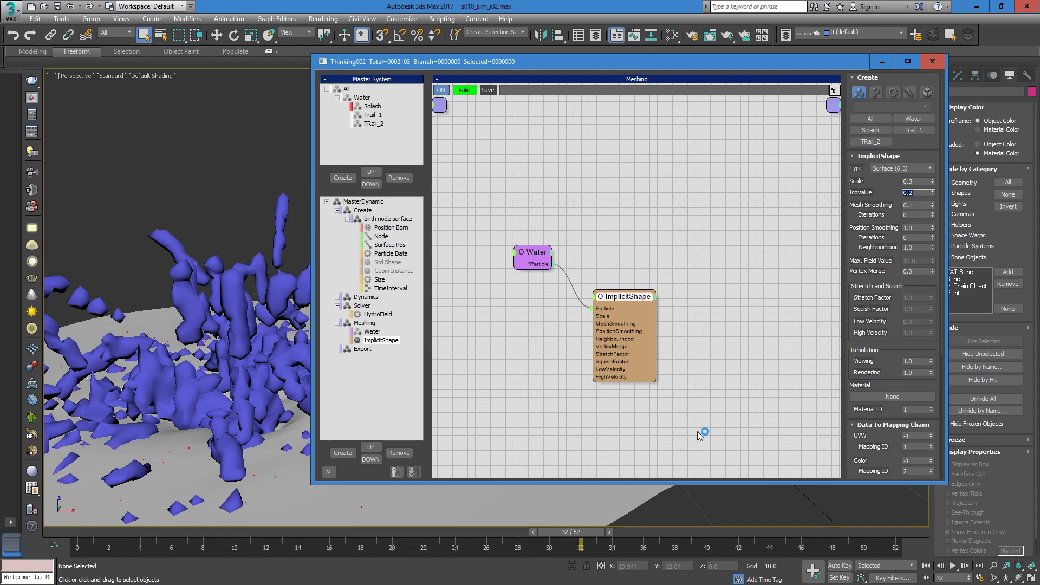
Step: Set the ImplicitShape mesh smoothing to 1.0 with 10 iterations
left_click(618, 298)
left_click_drag(619, 299, 628, 302)
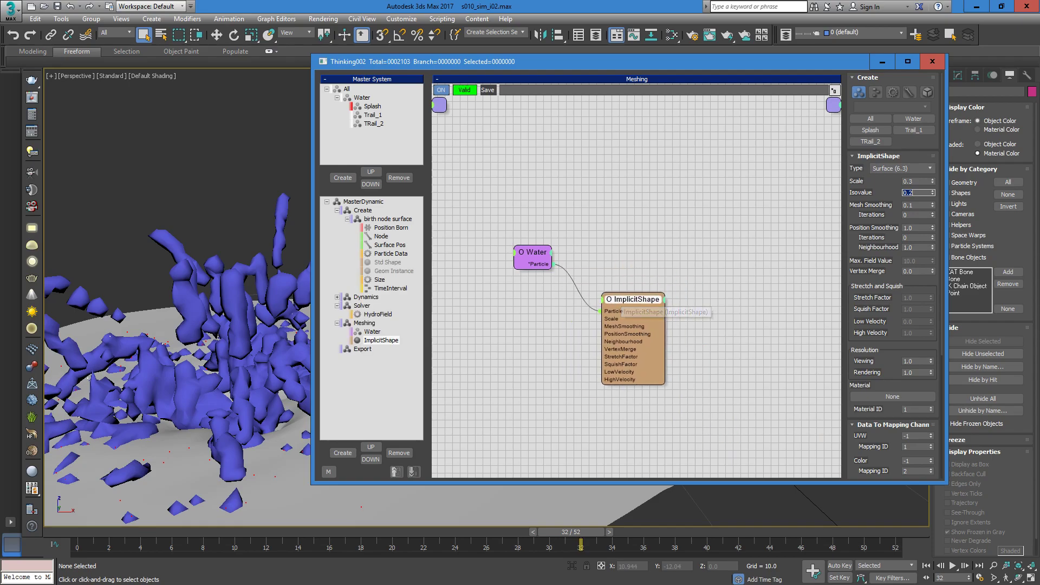
key("Tab")
type("1")
key("Return")
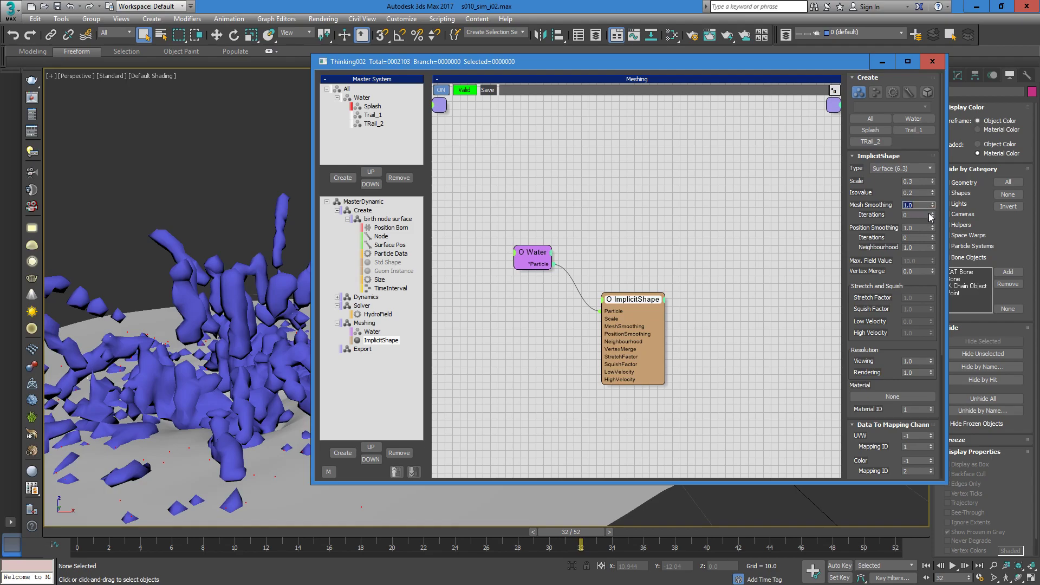
left_click(917, 214)
type("10")
key("Return")
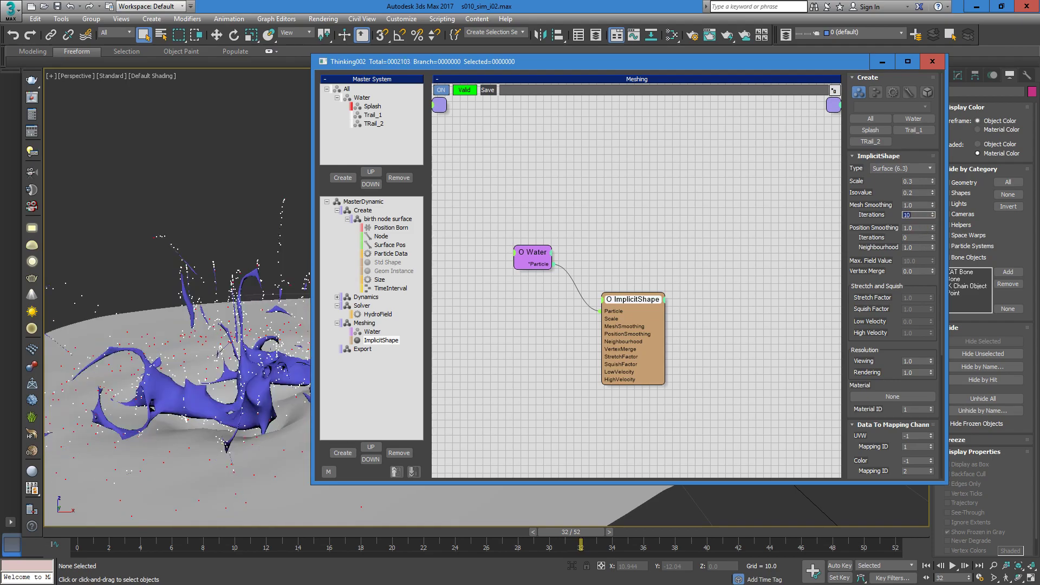
Step: Try an ImplicitShape scale of 0.4 and inspect the smoothed splash mesh
double_click(917, 181)
type("0.4")
key("Return")
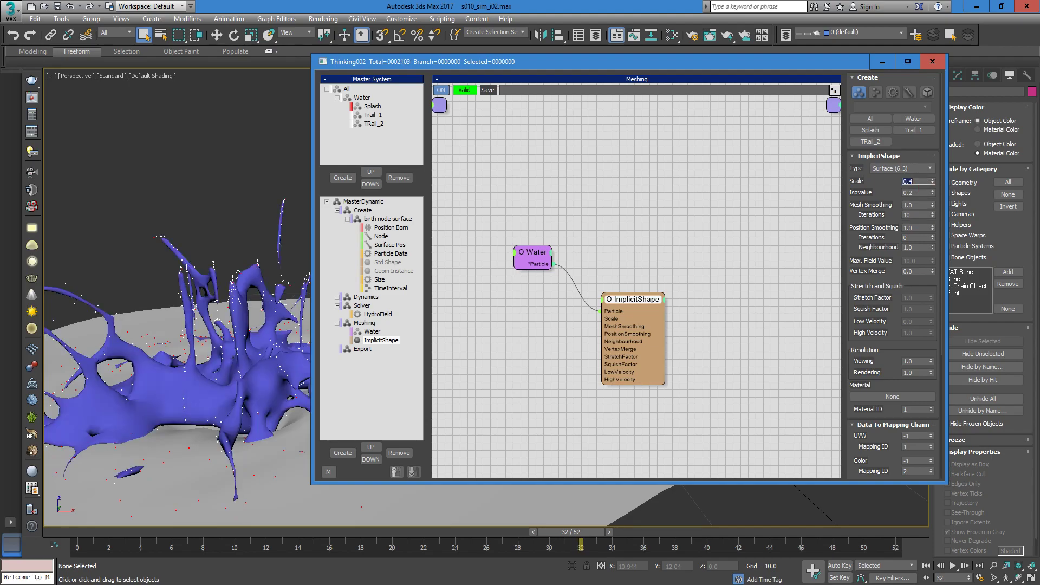
scroll(293, 353, "down", 3)
scroll(270, 358, "up", 3)
middle_click_drag(270, 358, 251, 355)
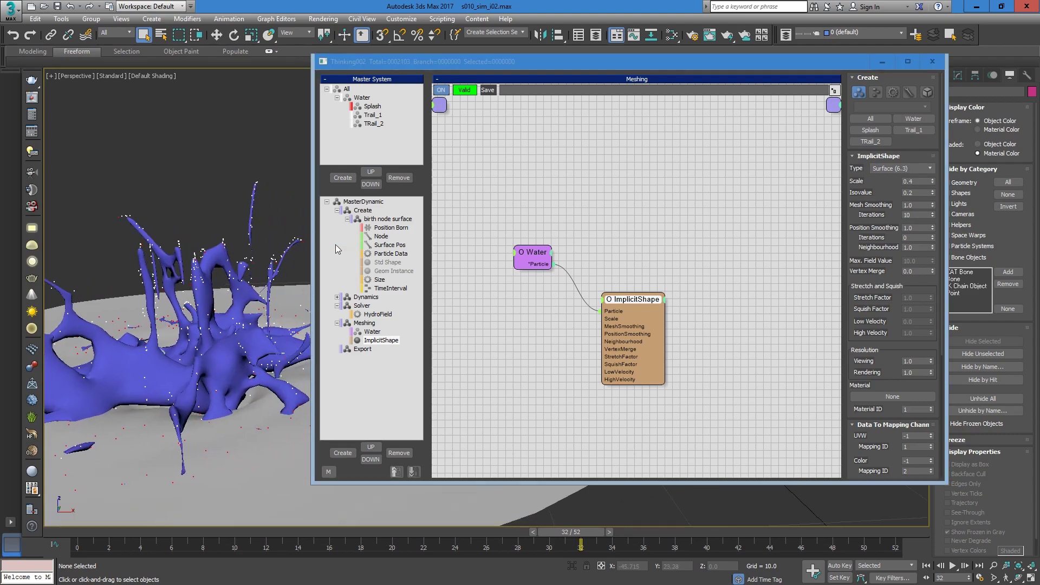
Step: Show edged faces in the viewport and set the ImplicitShape viewing resolution to 2.0
left_click_drag(631, 314, 631, 321)
left_click_drag(882, 197, 879, 195)
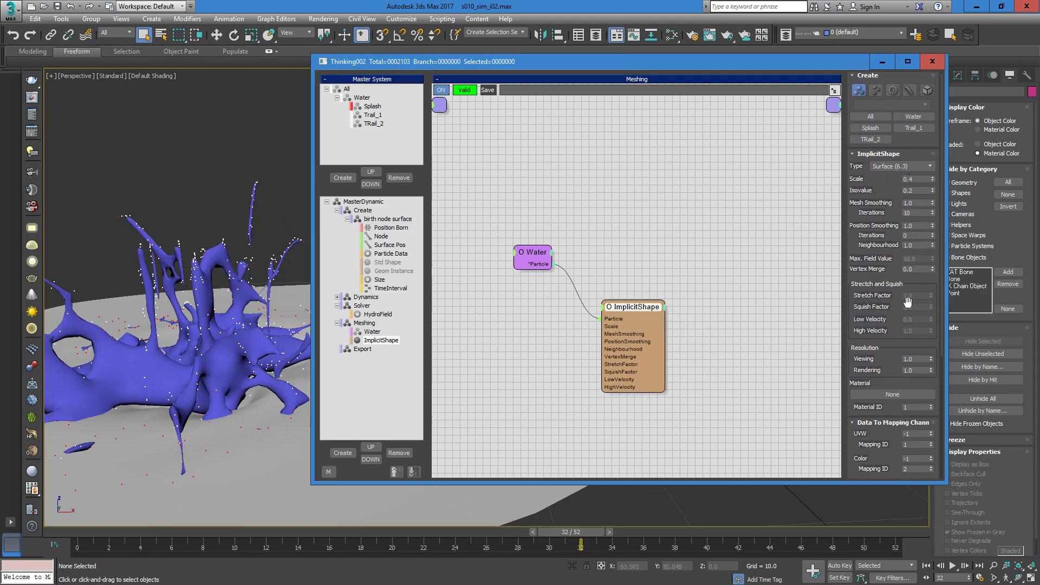
left_click_drag(897, 237, 892, 159)
double_click(917, 281)
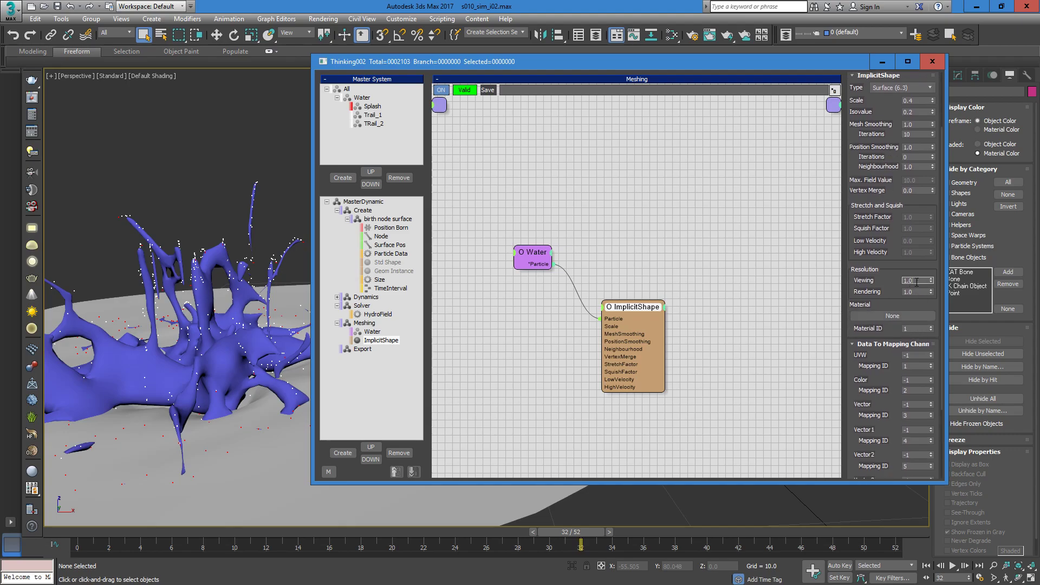
left_click(220, 190)
key("F4")
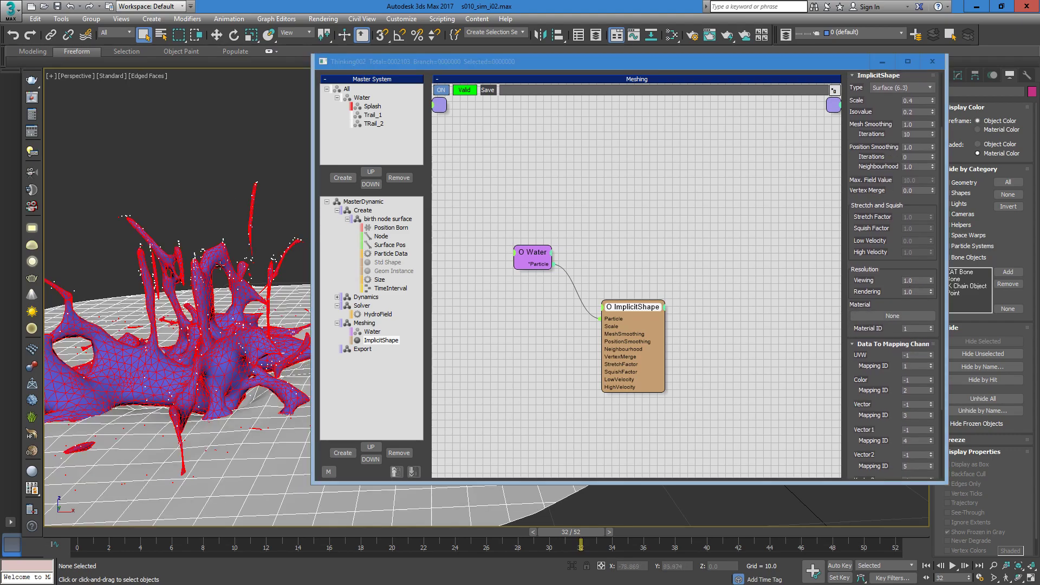
double_click(915, 279)
type("2")
key("Return")
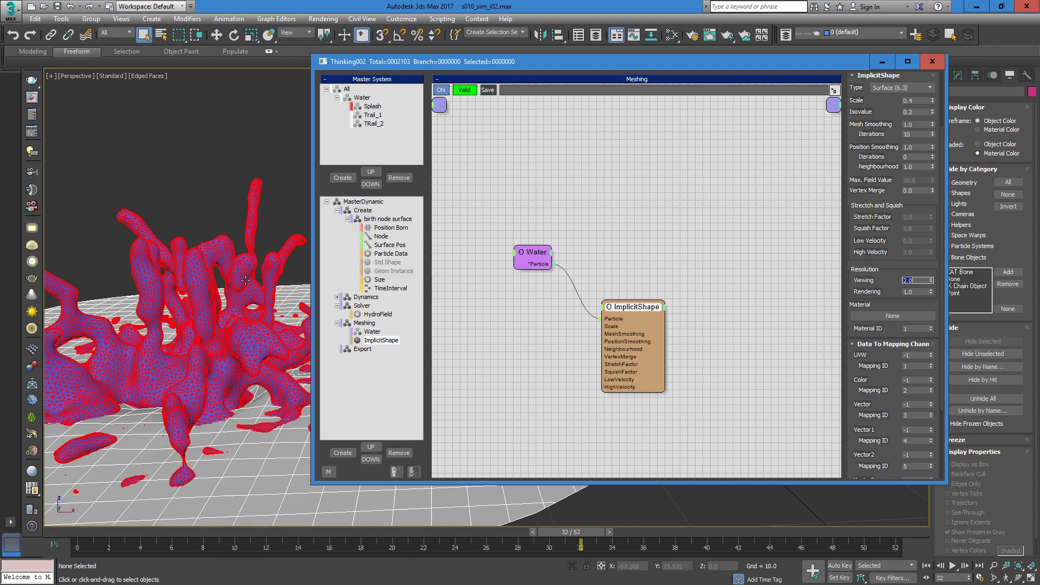
Step: Compare the splash mesh at viewing resolution 1.0, and restore the resolution to 2.0
scroll(883, 100, "up", 3)
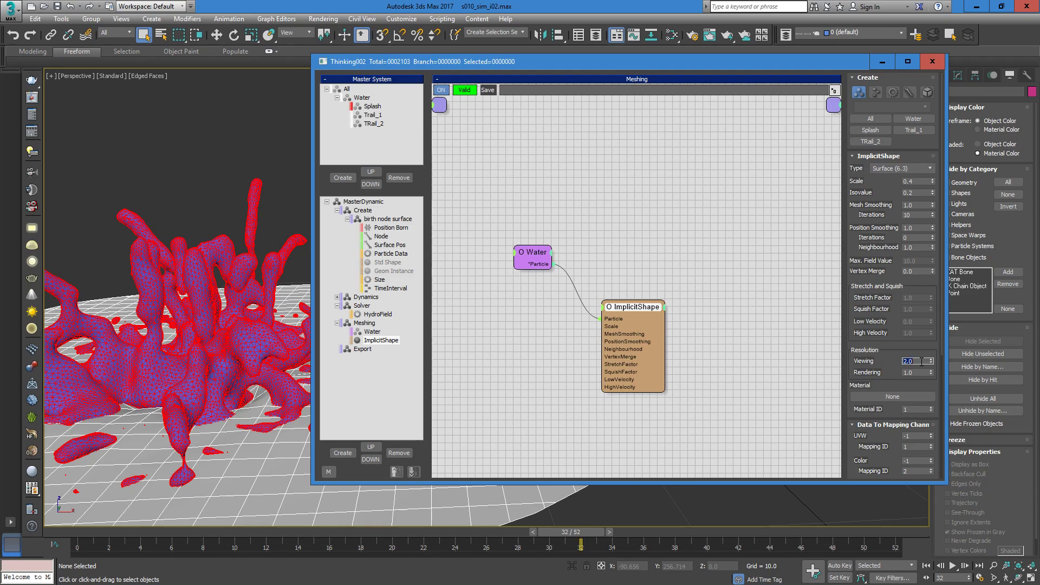
type("1")
key("Return")
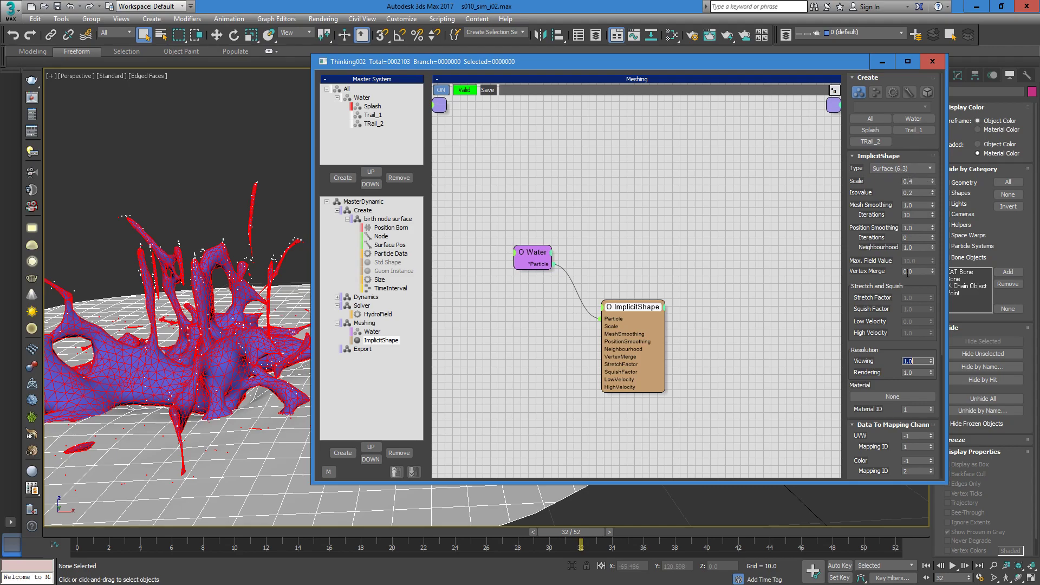
type("2")
key("Return")
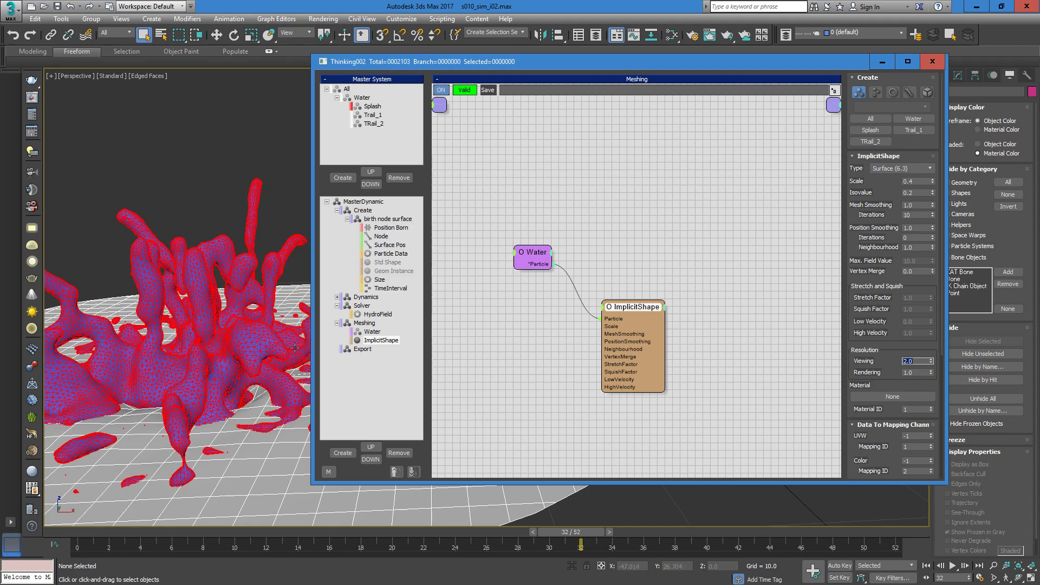
Step: Set the ImplicitShape scale back to 0.3 and deselect the operator
left_click(915, 181)
type(".3")
key("Return")
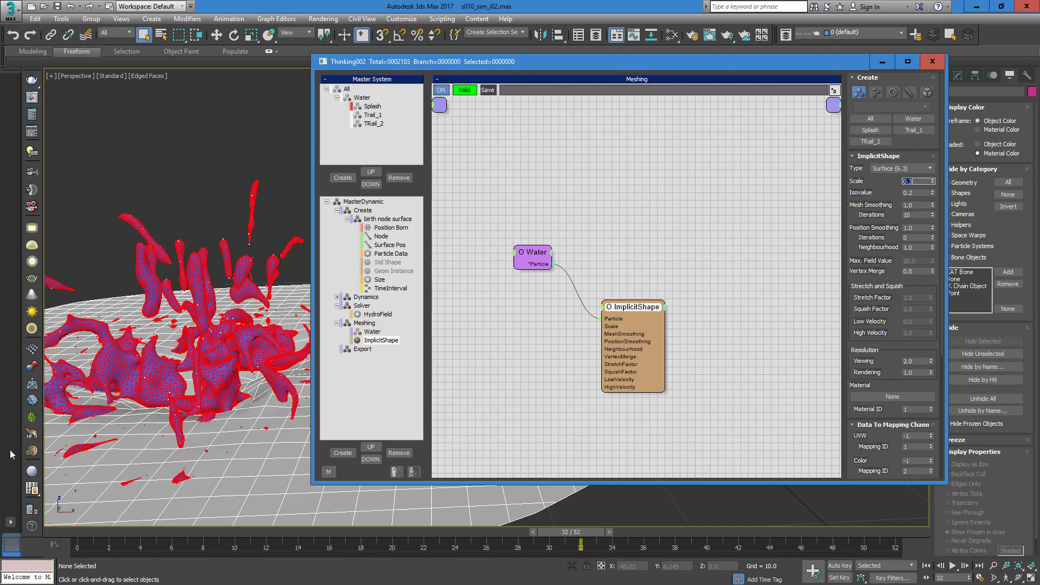
left_click(664, 241)
left_click(250, 178)
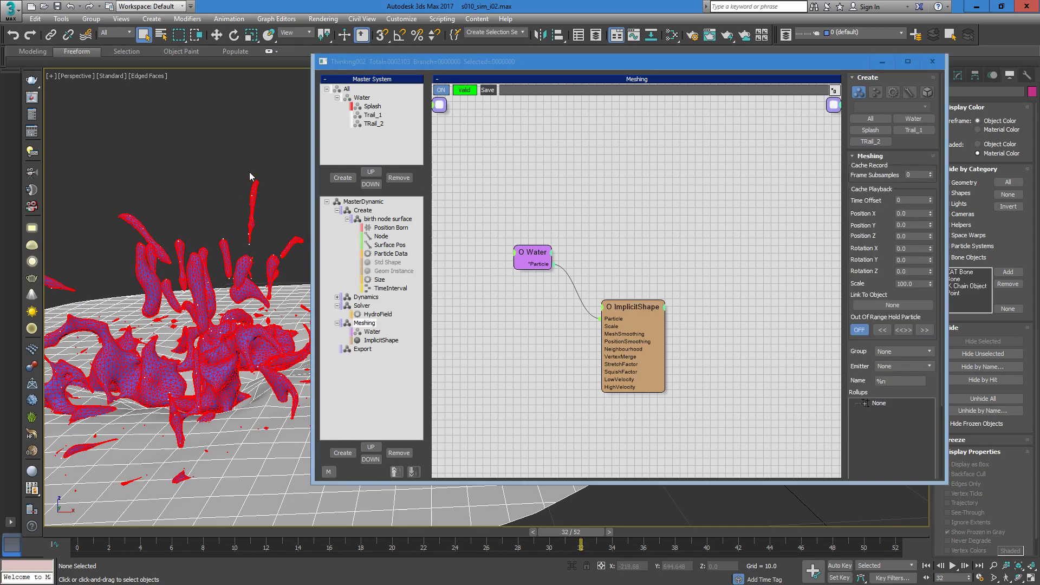
Step: In the MasterDynamic settings, set the viewport particle display to None, with Edit on the fly enabled only during the change
left_click(382, 202)
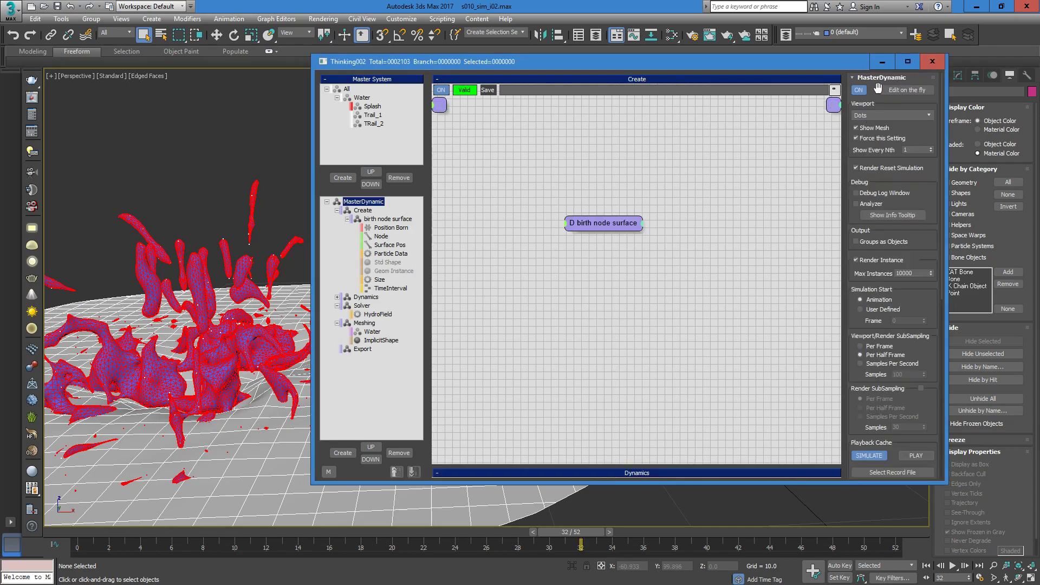
left_click(908, 90)
left_click(891, 116)
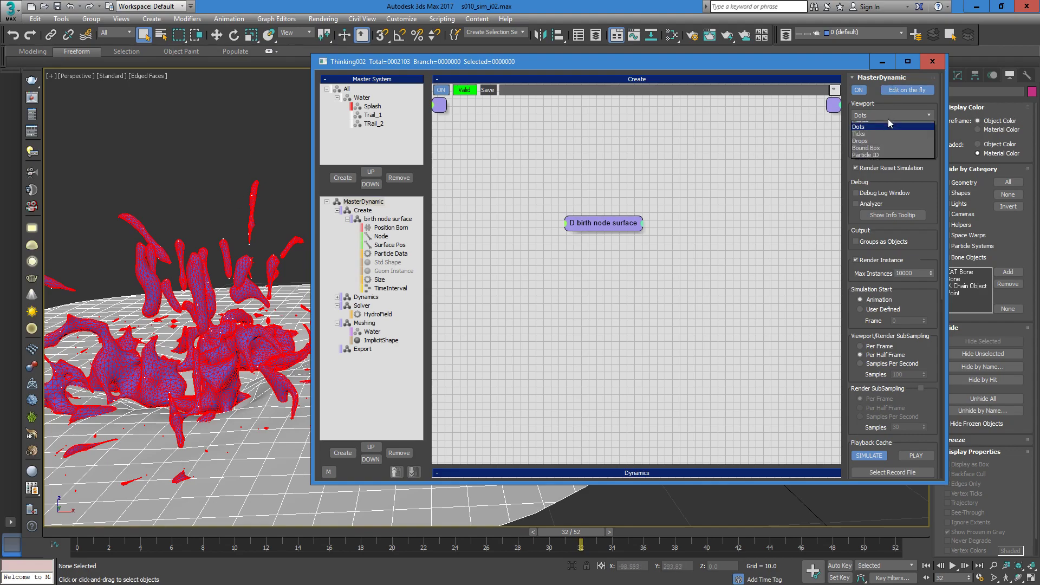
left_click(881, 125)
left_click(914, 91)
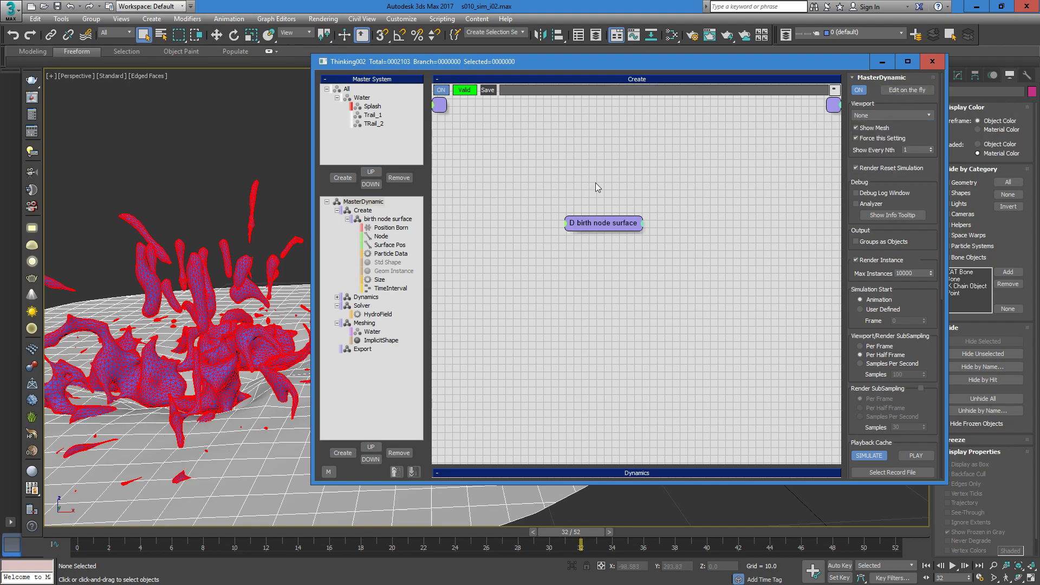
Step: Add a ShapeMaterial operator to the Meshing set and connect the Water group's particle output to it
right_click(655, 236)
left_click(630, 245)
right_click(629, 245)
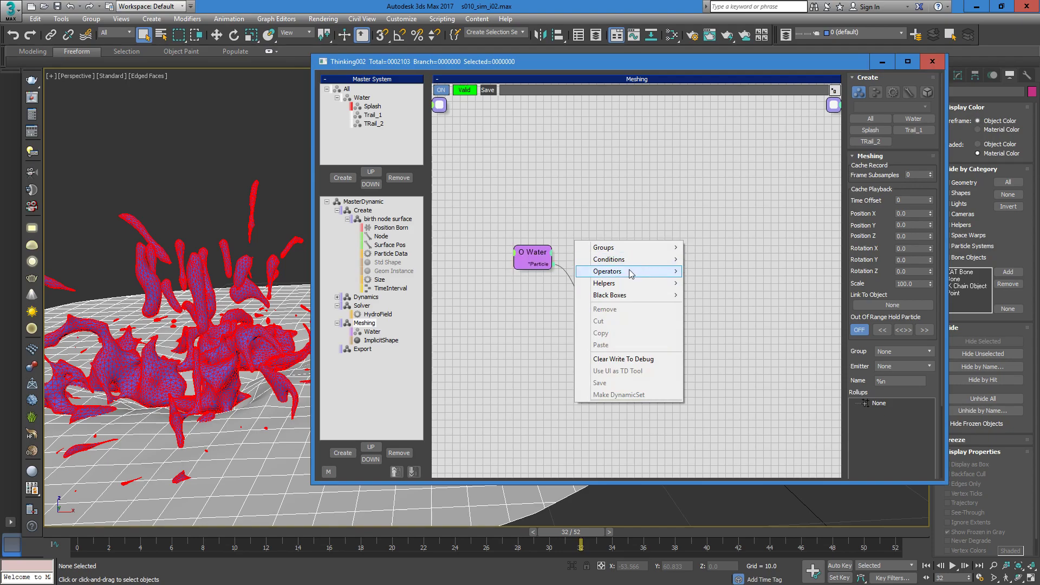
mouse_move(629, 271)
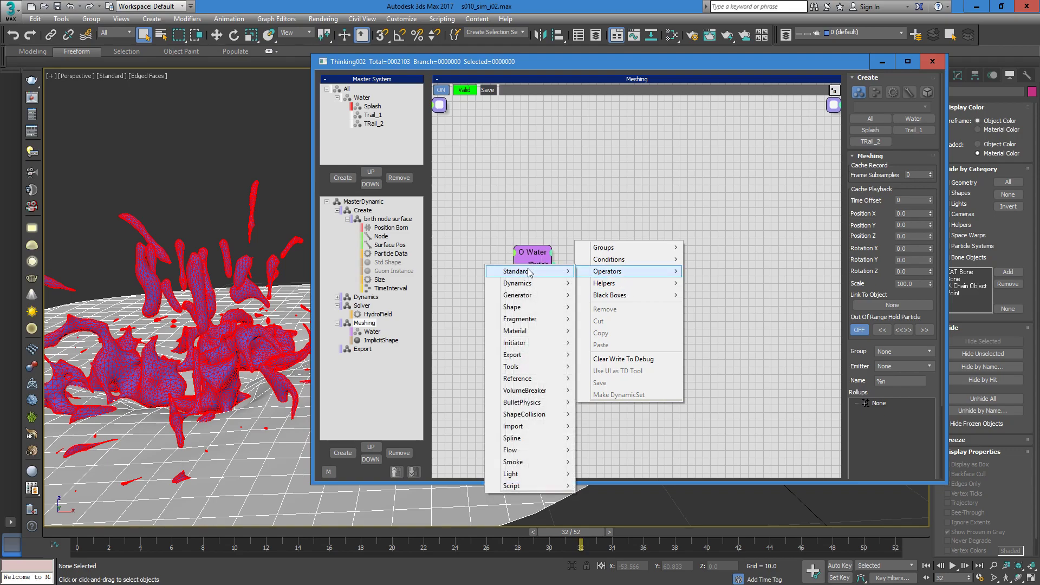
mouse_move(523, 331)
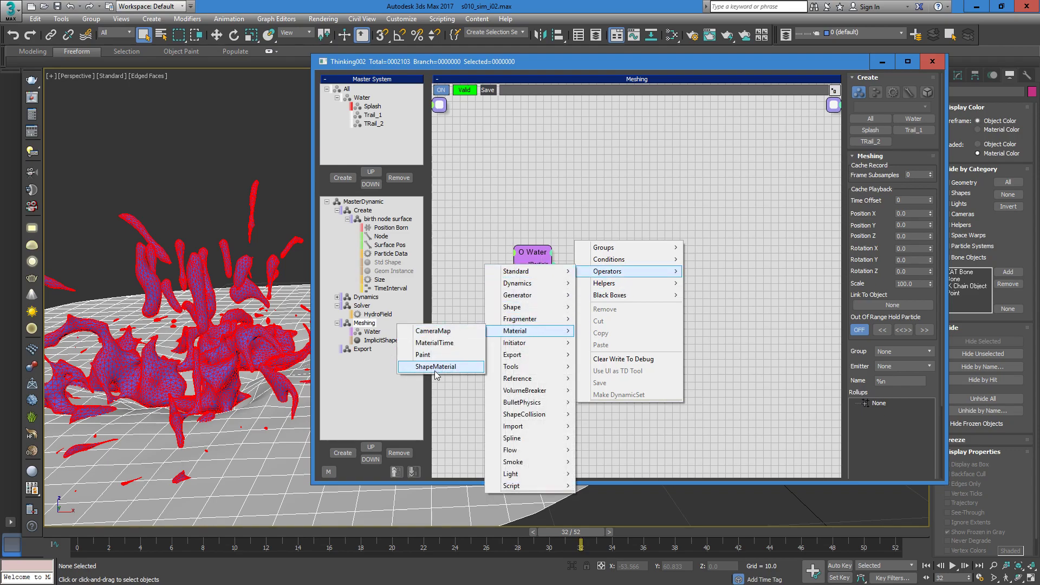
left_click(438, 367)
left_click_drag(552, 264, 629, 208)
Step: Assign Material #583 to the ShapeMaterial operator as an instance, and turn off edged faces in the viewport
left_click(673, 34)
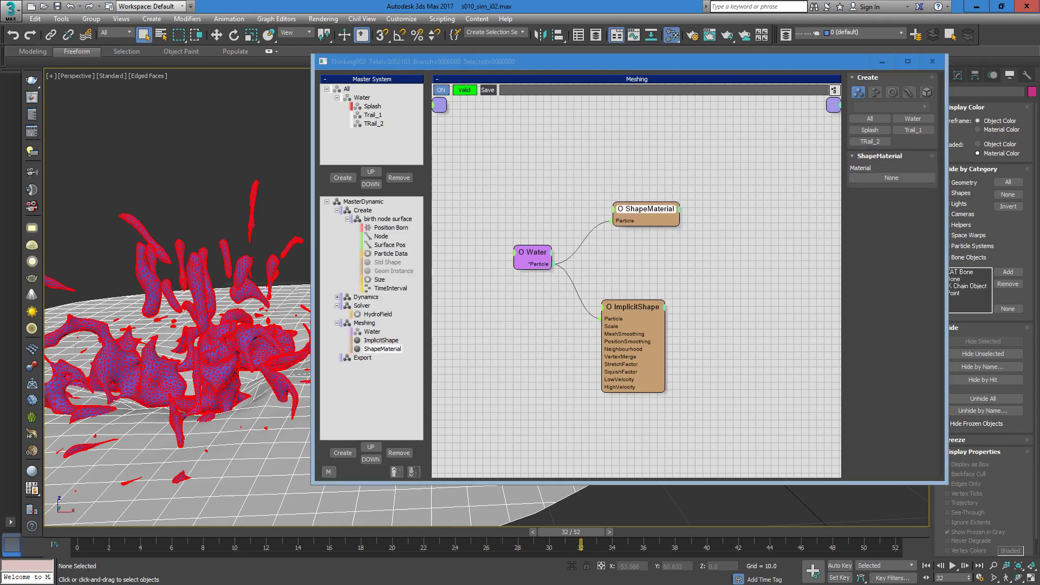
left_click_drag(878, 175, 878, 175)
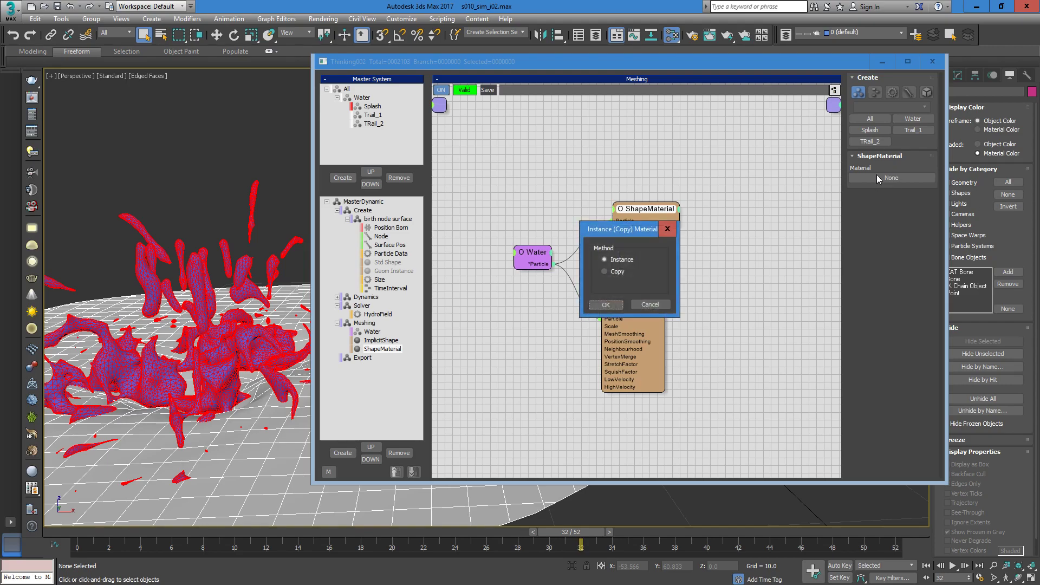
left_click(606, 304)
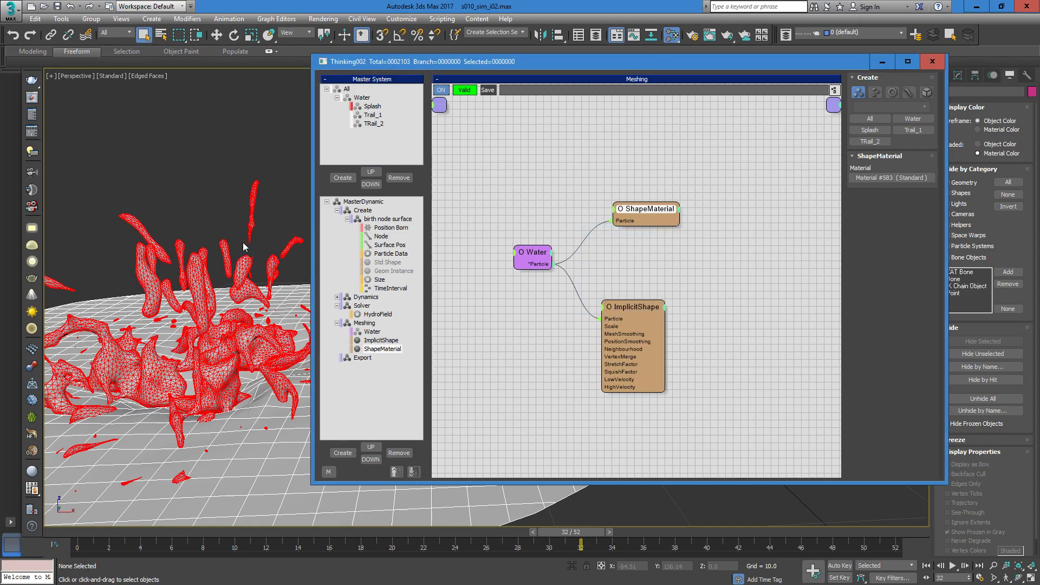
key("F4")
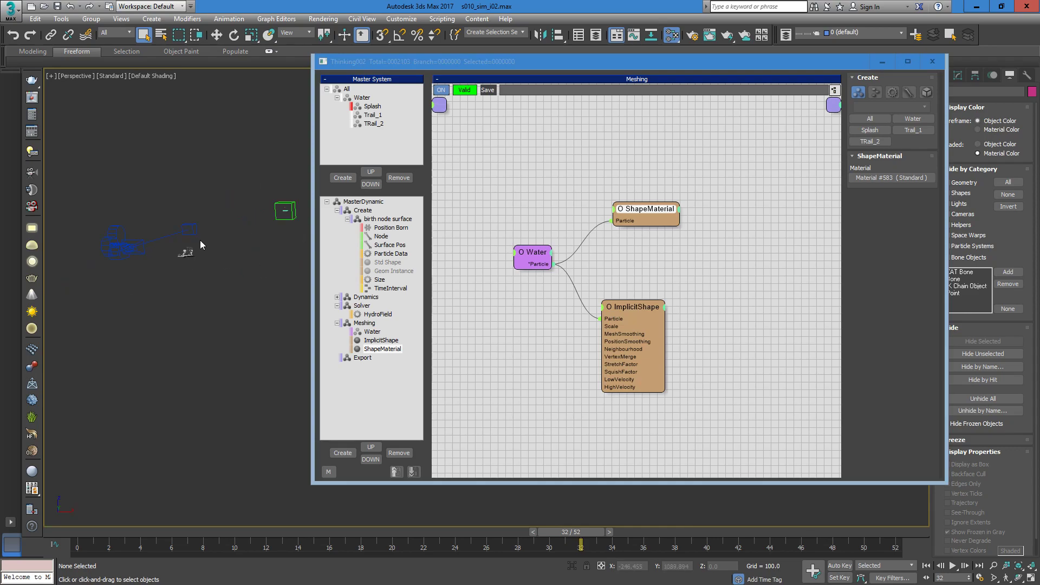
Step: Check the scene through the Cam_Shot_01 camera and return to the perspective view
left_click(186, 253)
key("c")
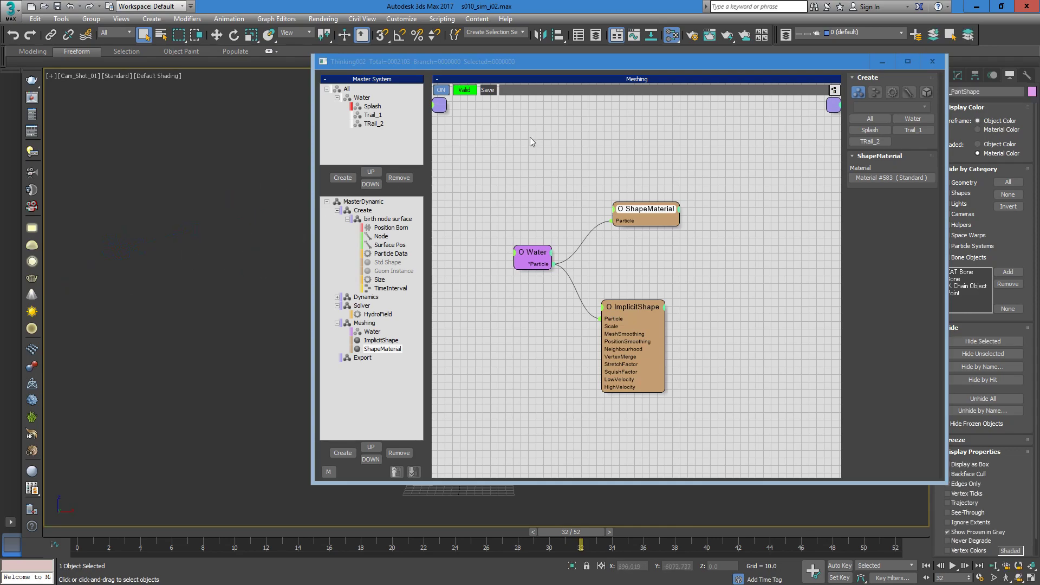
left_click_drag(553, 72, 955, 85)
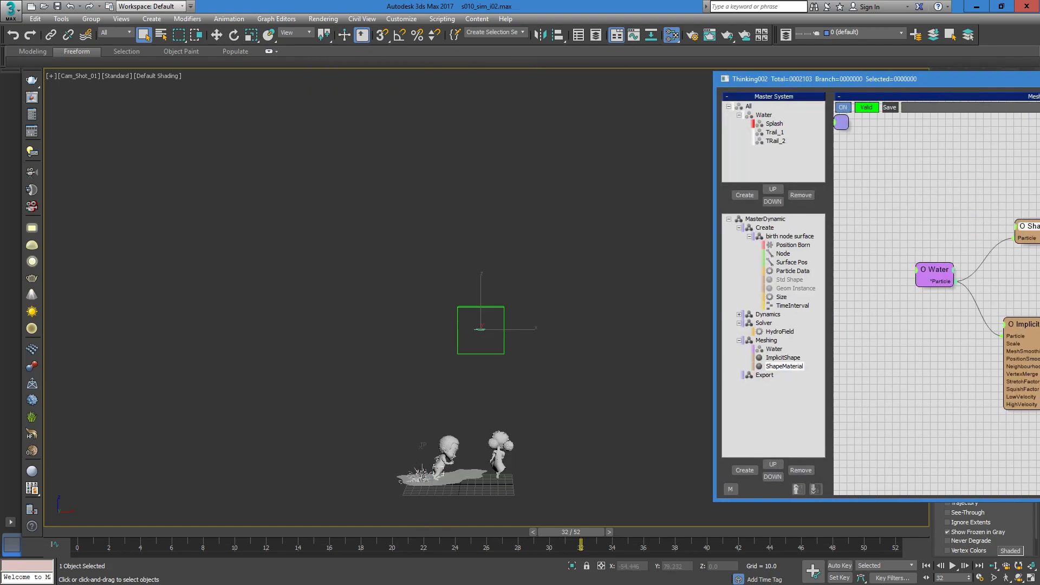
key("p")
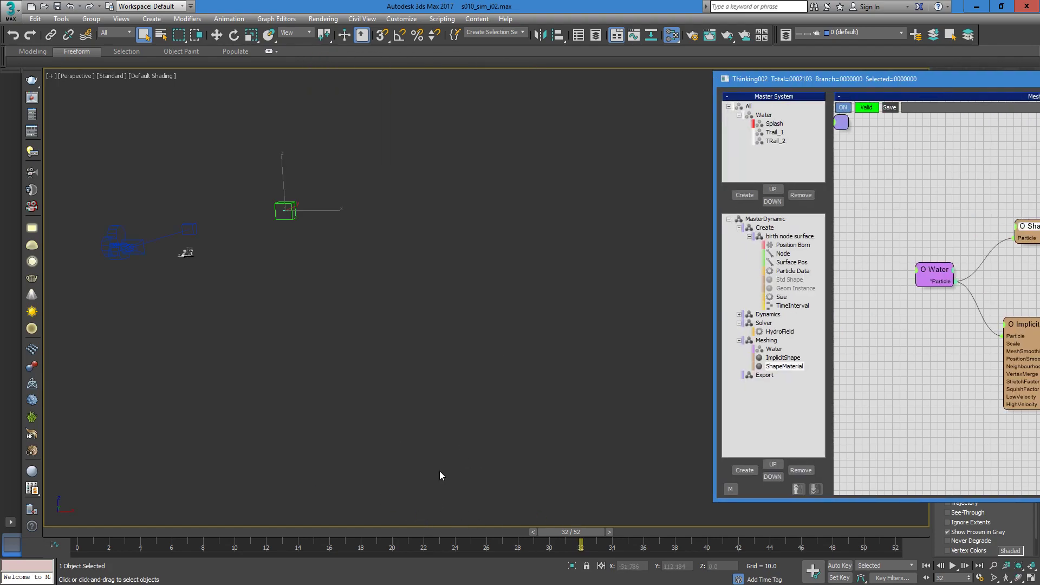
Step: Frame the characters and puddle in the perspective view and create a preview animation of it
left_click(186, 253)
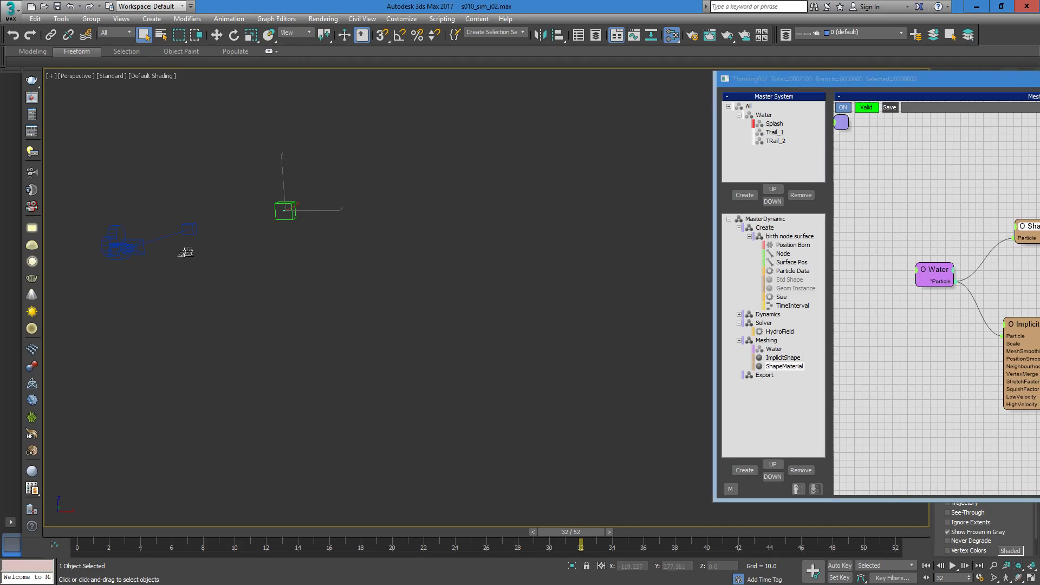
key("z")
scroll(484, 352, "down", 6)
middle_click_drag(516, 372, 455, 283, "alt")
left_click(60, 19)
mouse_move(108, 301)
left_click(261, 302)
left_click(558, 440)
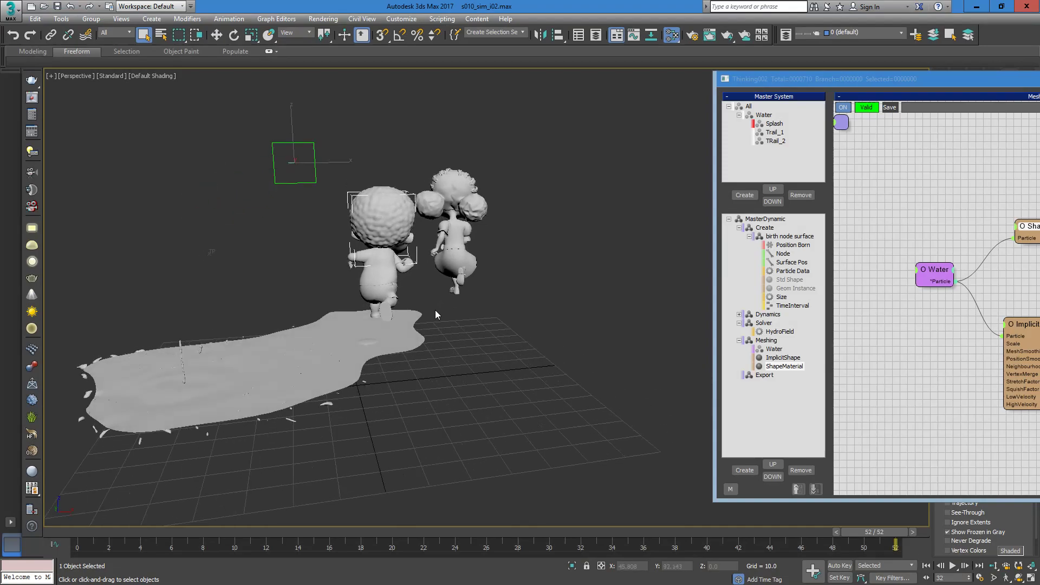
Step: Examine the meshed splash at the last frame from several angles, and return the timeline to frame 0
middle_click_drag(435, 314, 448, 332, "alt")
middle_click_drag(311, 349, 282, 359, "alt")
scroll(282, 359, "up", 3)
scroll(281, 359, "down", 6)
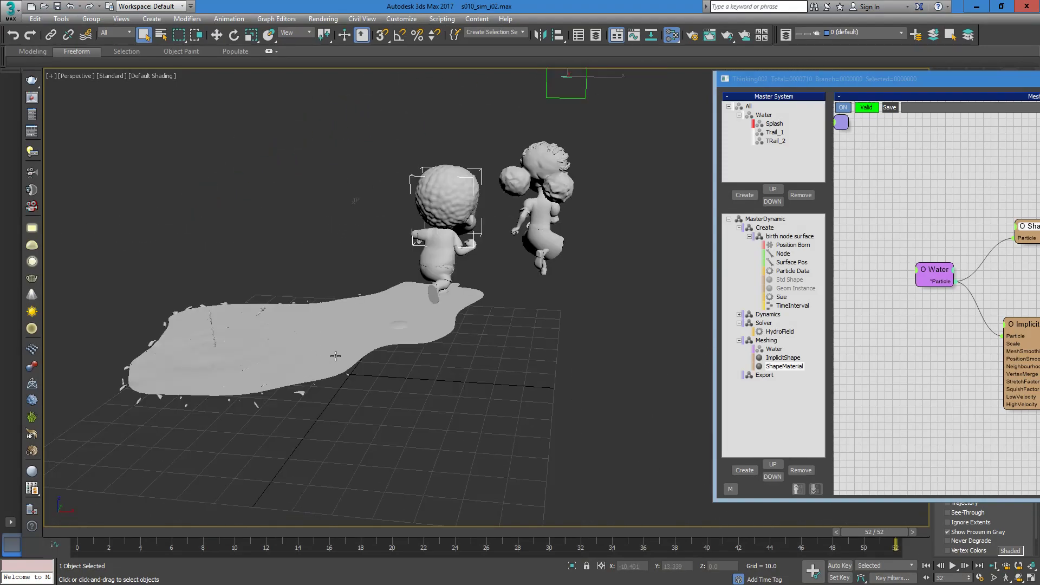
middle_click_drag(381, 374, 425, 365, "alt")
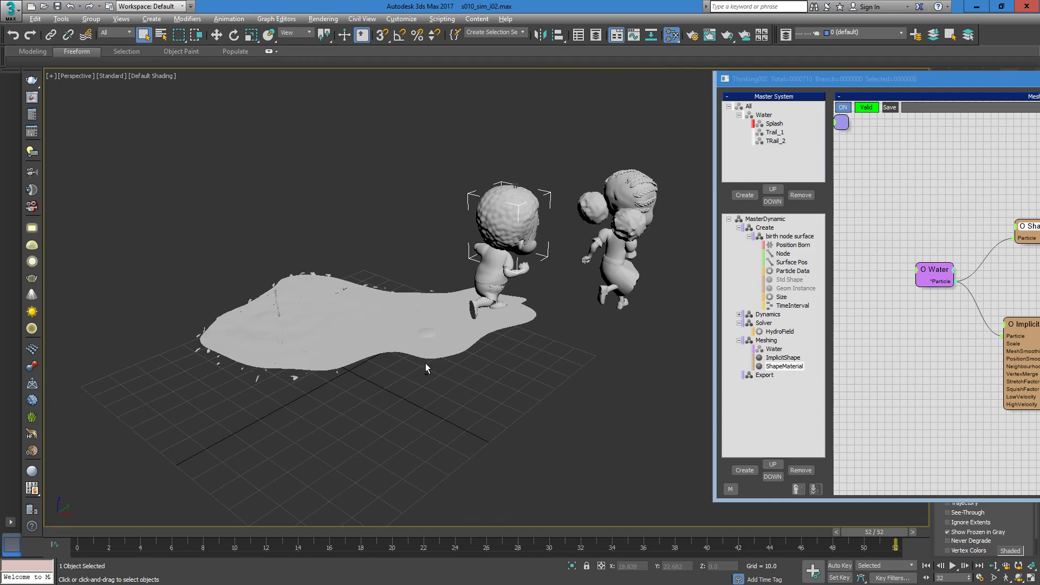
scroll(432, 335, "up", 3)
mouse_move(96, 534)
left_mouse_down()
mouse_move(274, 528)
mouse_move(84, 522)
left_mouse_up()
Step: Collapse the birth node surface and Solver branches and open the birth node surface network
left_click(750, 236)
left_click(783, 238)
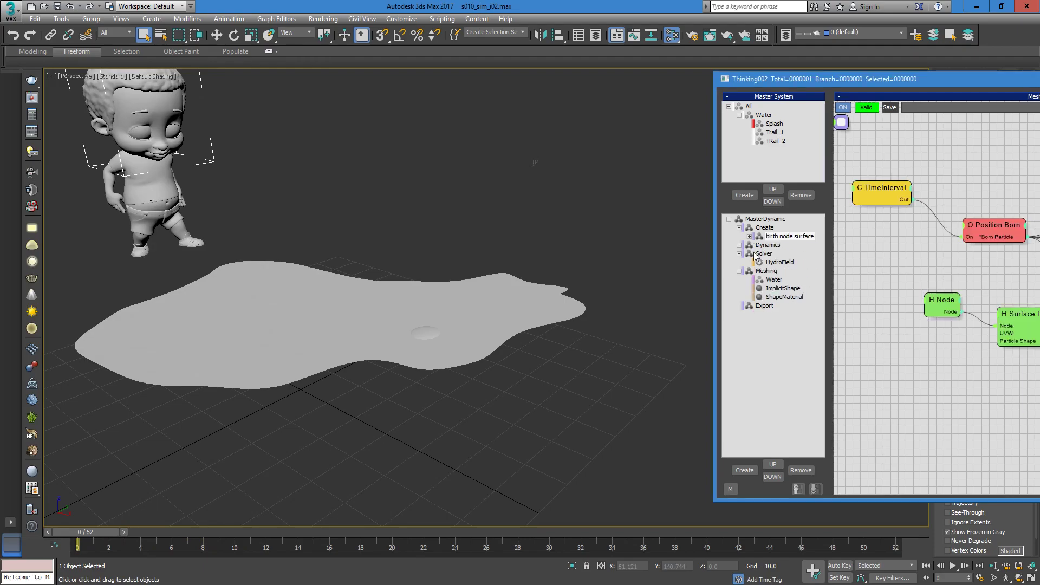
left_click_drag(851, 82, 789, 129)
left_click(798, 280)
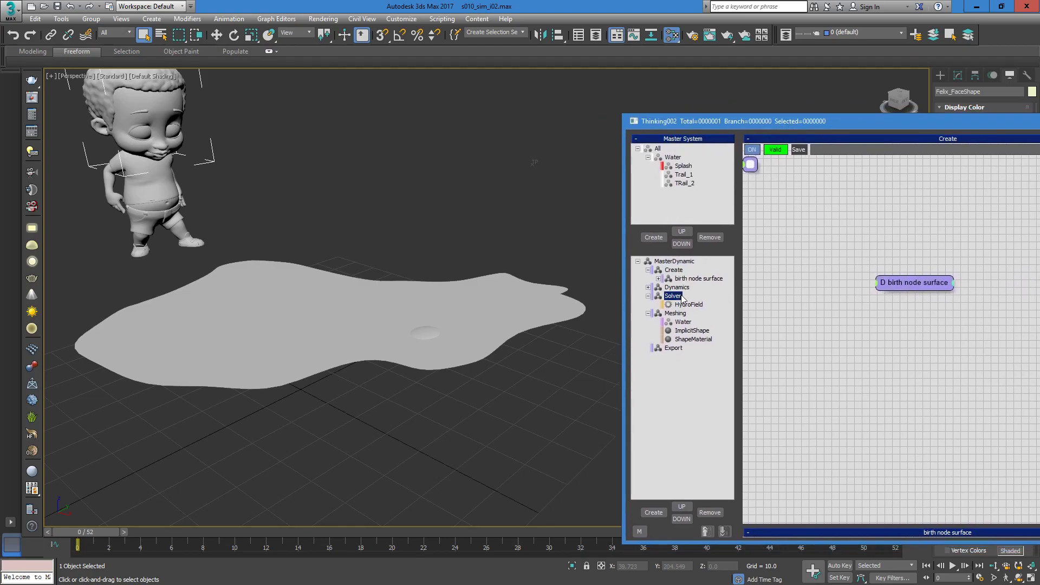
left_click(648, 296)
left_click(684, 279)
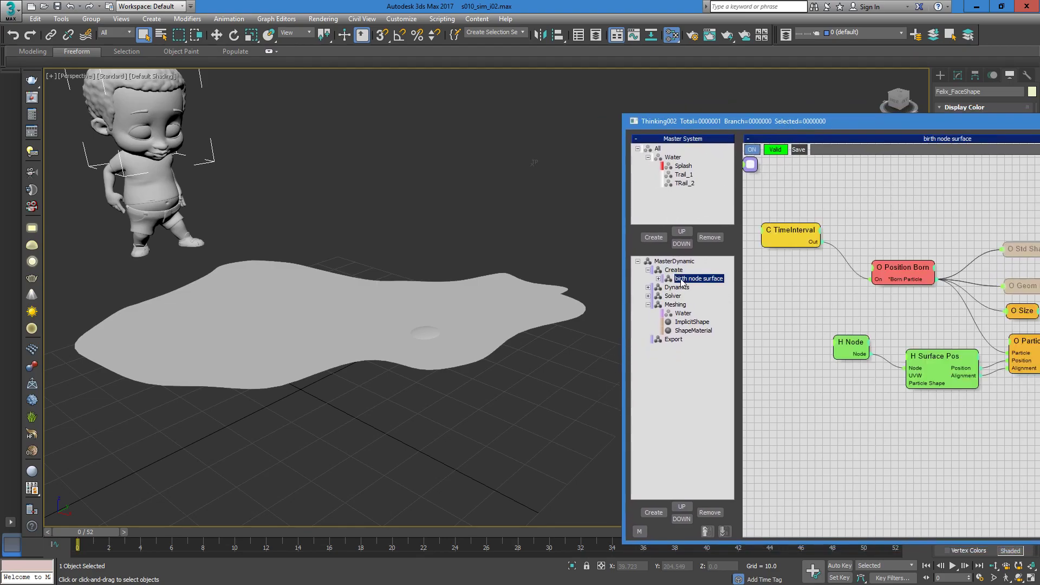
middle_click_drag(897, 255, 879, 240)
Step: Duplicate the entire birth node surface operator network and place the copy below the original
left_click_drag(898, 124, 559, 82)
middle_click_drag(514, 136, 538, 136)
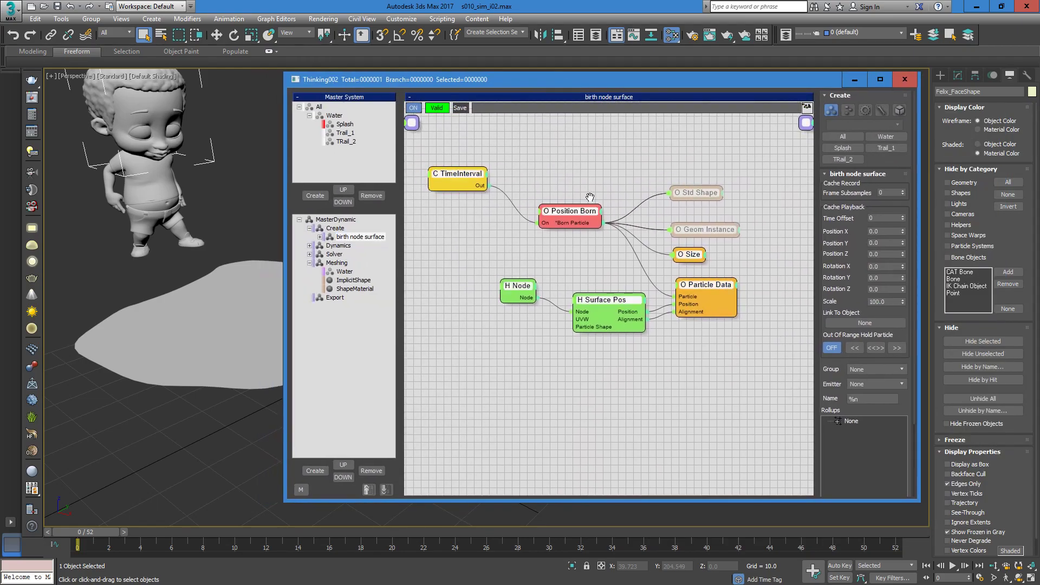
left_click_drag(585, 212, 582, 407, "shift")
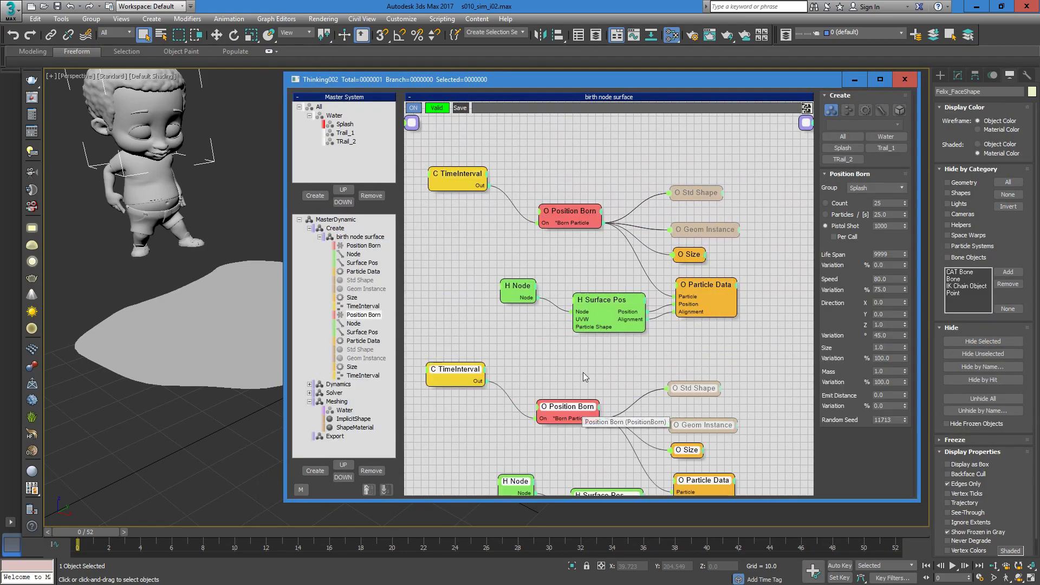
left_click(585, 376)
Step: Unhide the additional emitter objects on the puddle by name
left_click_drag(649, 85, 731, 170)
left_click(1015, 76)
left_click_drag(909, 165, 832, 132)
left_click(967, 414)
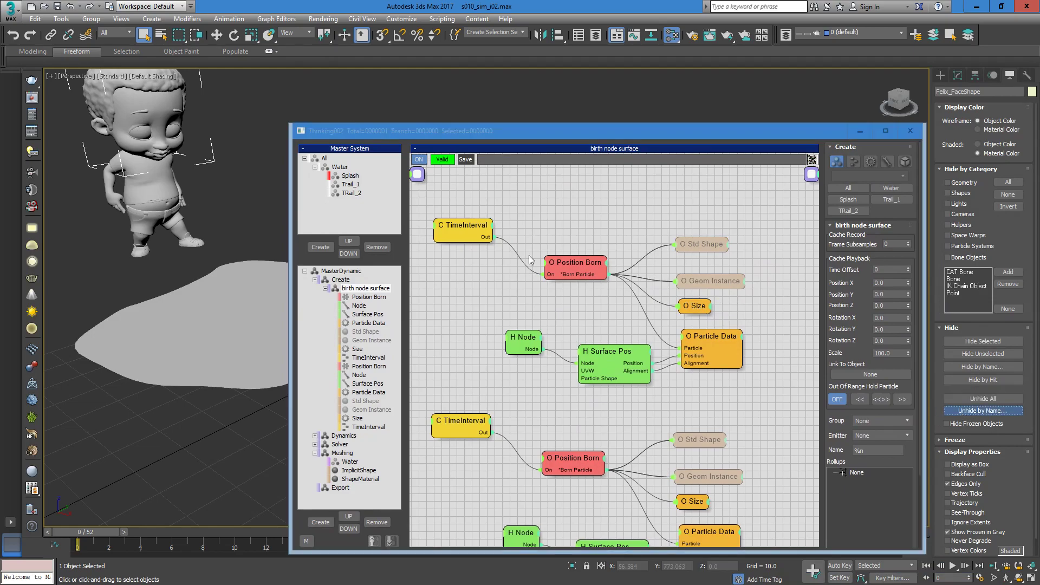
left_click_drag(48, 88, 53, 106)
left_click(184, 320)
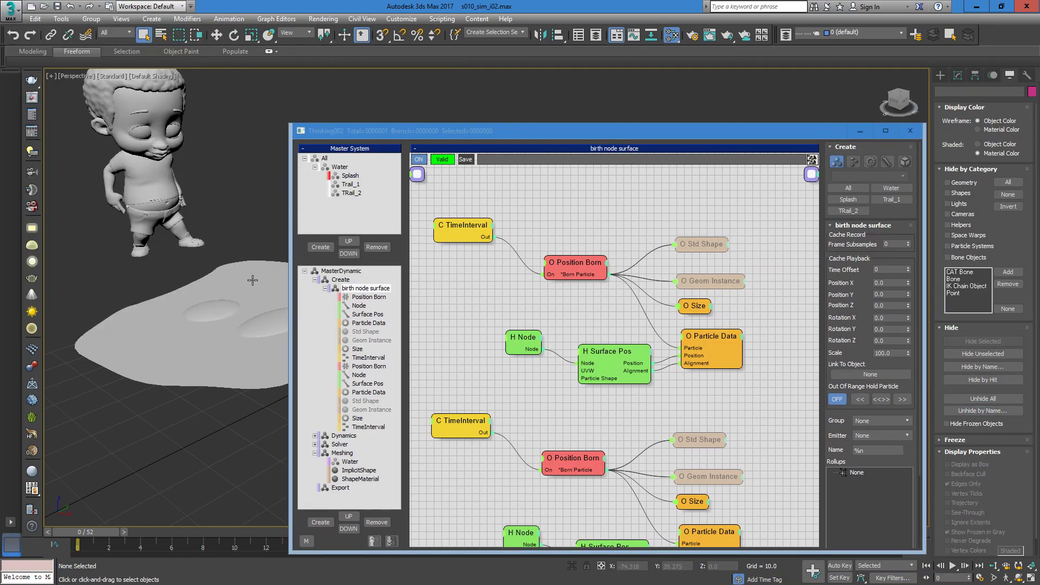
Step: Find the second footstep on the timeline and set the copied TimeInterval to start frame 30 and end frame 31
left_click(465, 423)
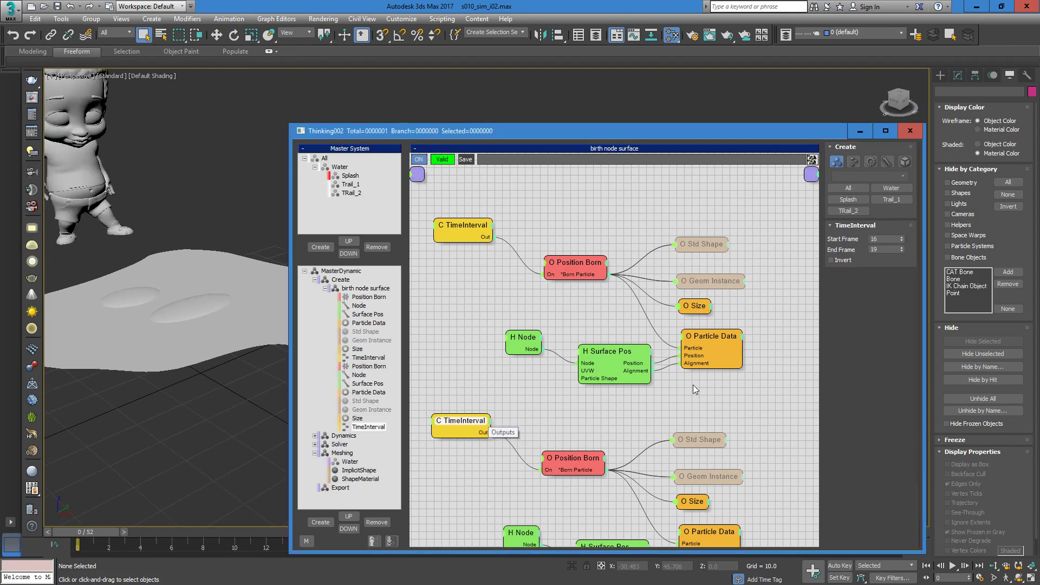
left_click_drag(116, 531, 577, 522)
middle_click_drag(187, 293, 393, 251, "alt")
middle_click_drag(174, 342, 245, 318)
left_click_drag(262, 532, 564, 525)
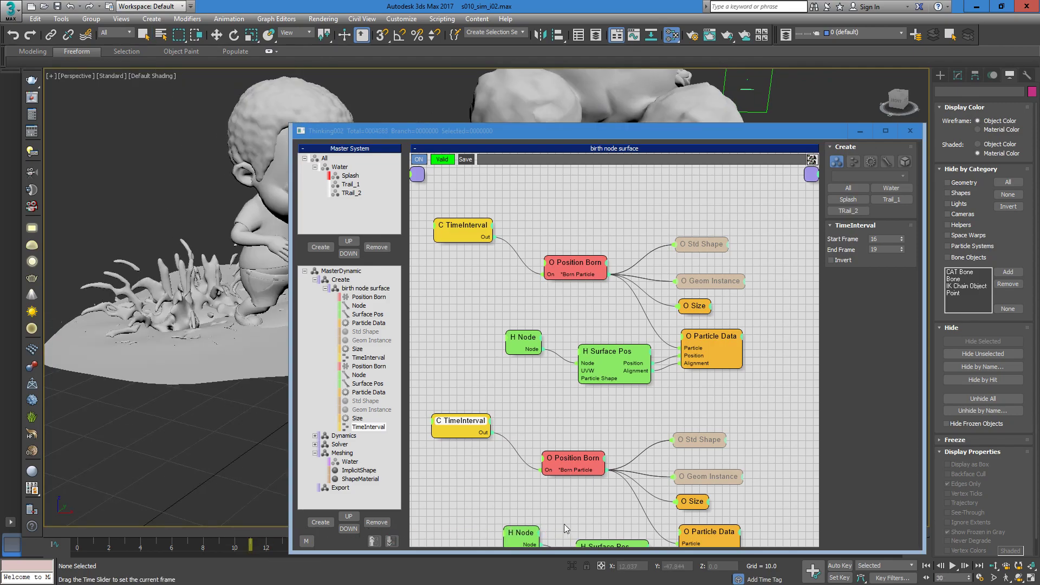
key("q")
left_click_drag(428, 120, 551, 74)
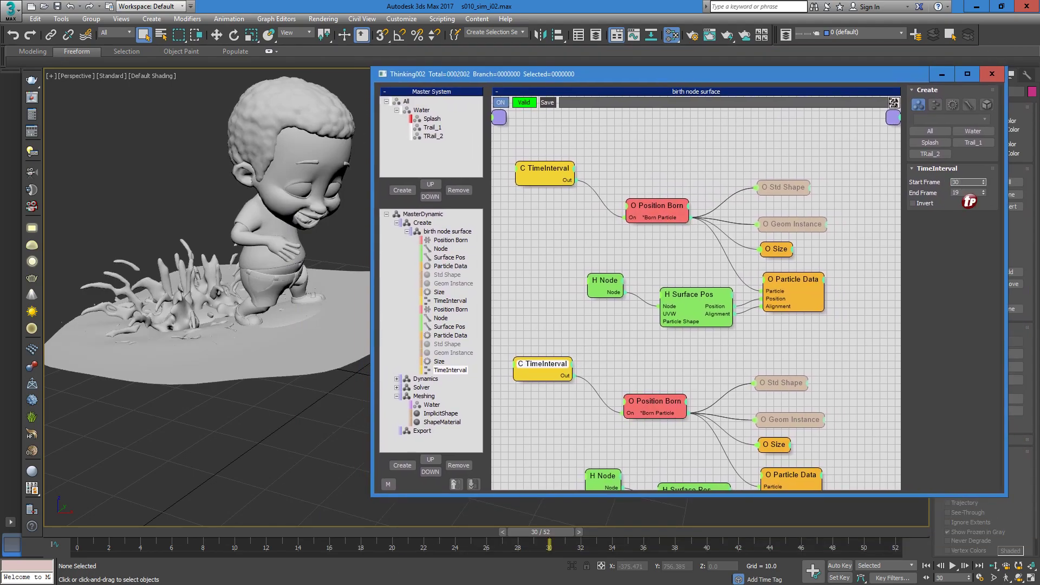
key("Tab")
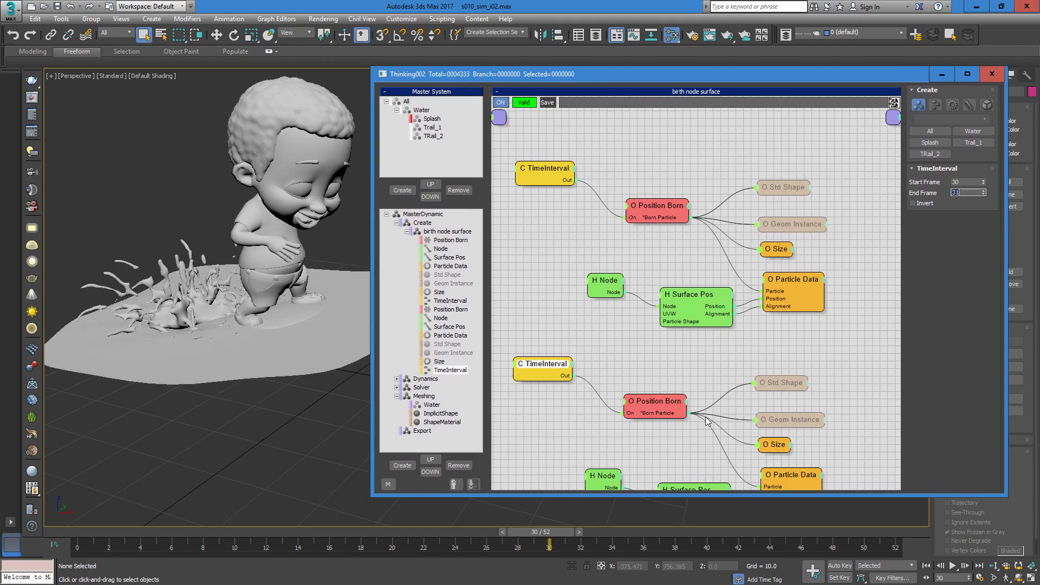
Step: Assign Sphere012 as the emitter object of the copied Node helper
scroll(678, 362, "down", 5)
left_click(610, 344)
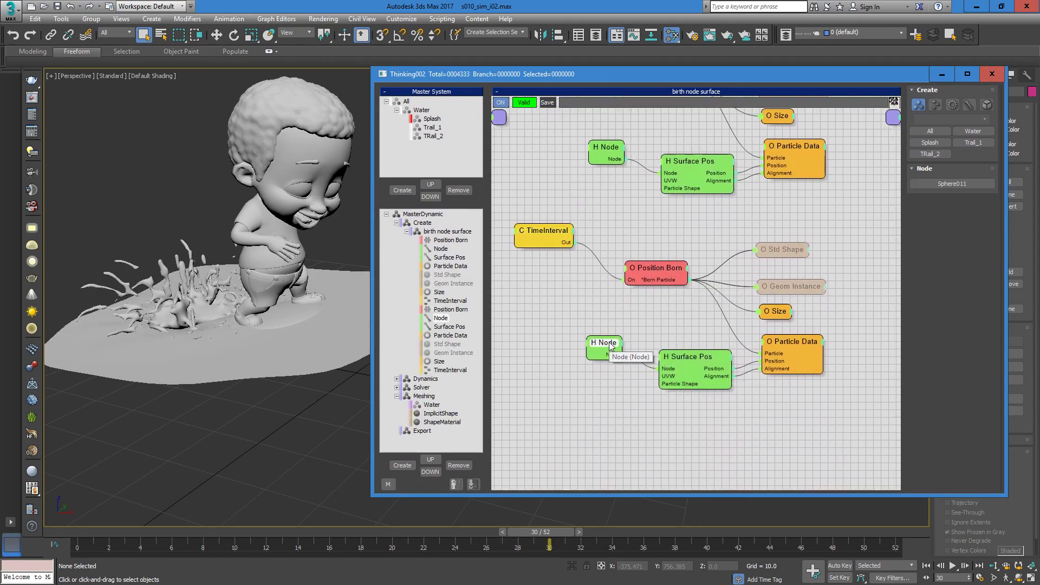
left_click_drag(618, 347, 607, 346)
left_click(947, 185)
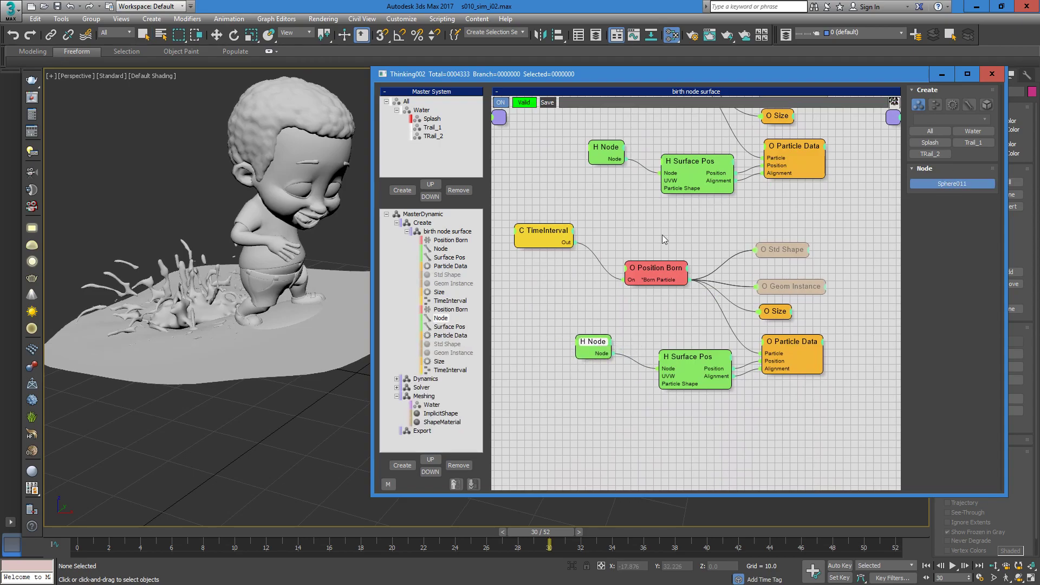
left_click(303, 310)
Step: Inspect both splashes on the puddle at frame 52
left_click_drag(555, 532, 916, 516)
middle_click_drag(320, 366, 174, 406)
scroll(284, 373, "down", 4)
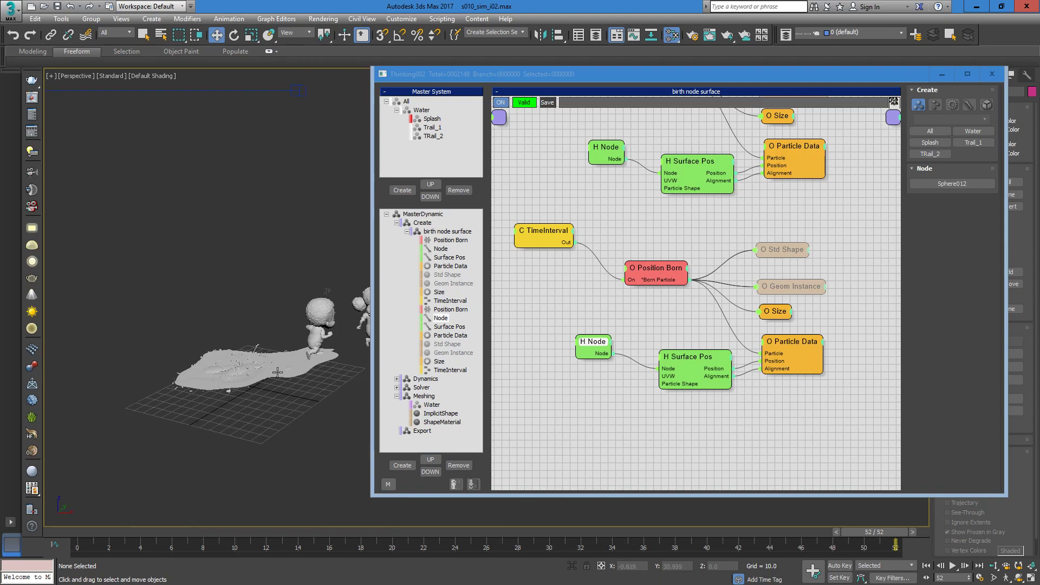
scroll(285, 373, "up", 4)
scroll(601, 330, "down", 1)
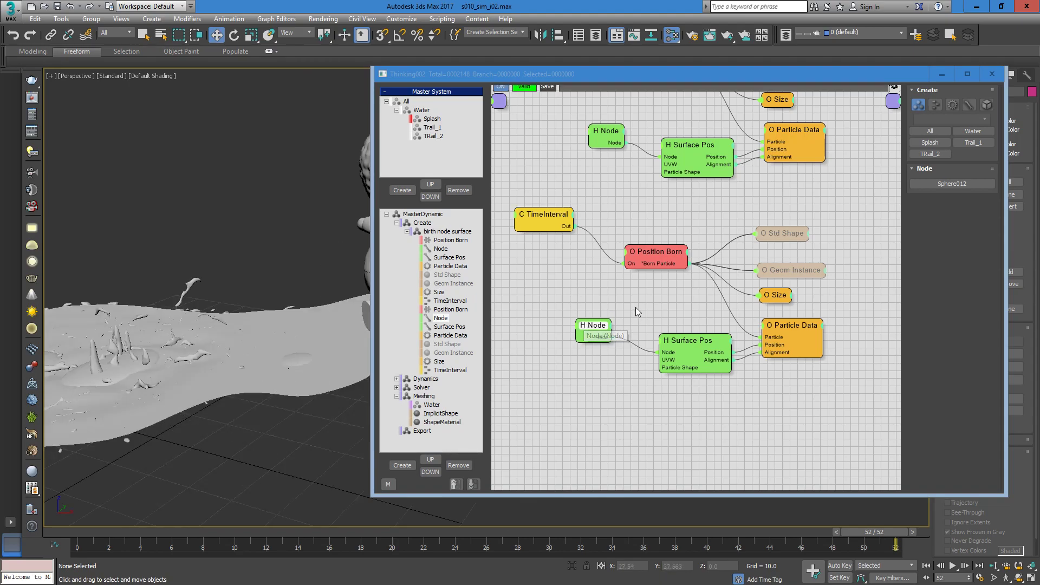
Step: Duplicate the second birth network and place the copy beside it in clear space
middle_click_drag(636, 300, 625, 329)
left_click_drag(536, 228, 867, 434)
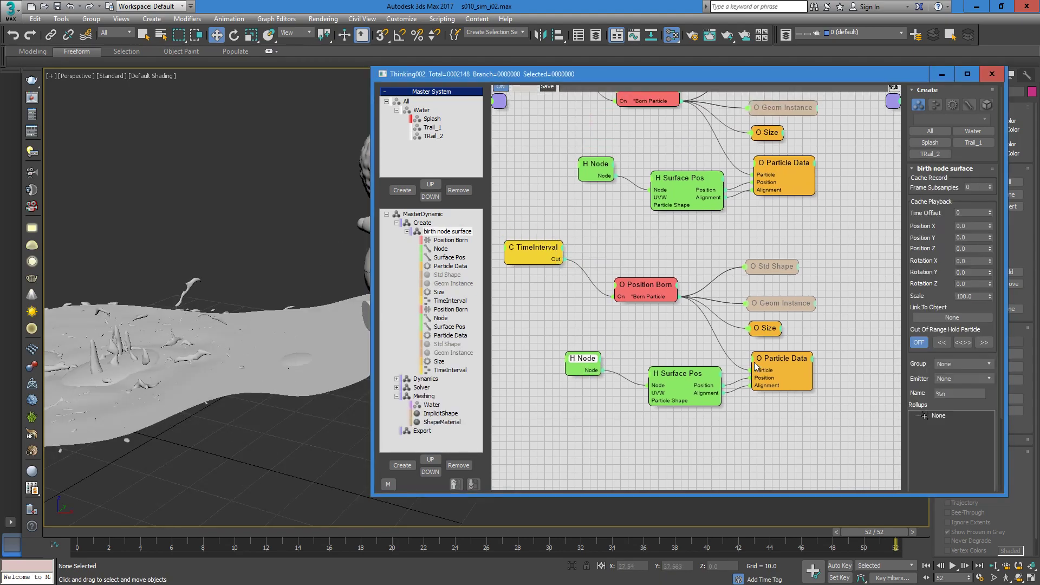
left_click_drag(644, 287, 841, 313, "shift")
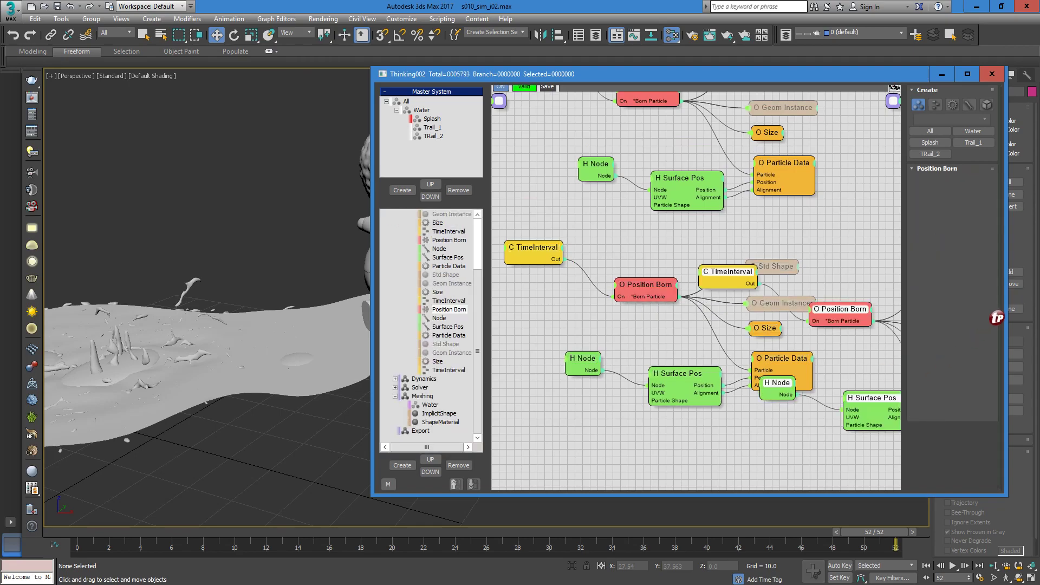
left_click_drag(1004, 303, 886, 262, "shift")
middle_click_drag(821, 290, 628, 285)
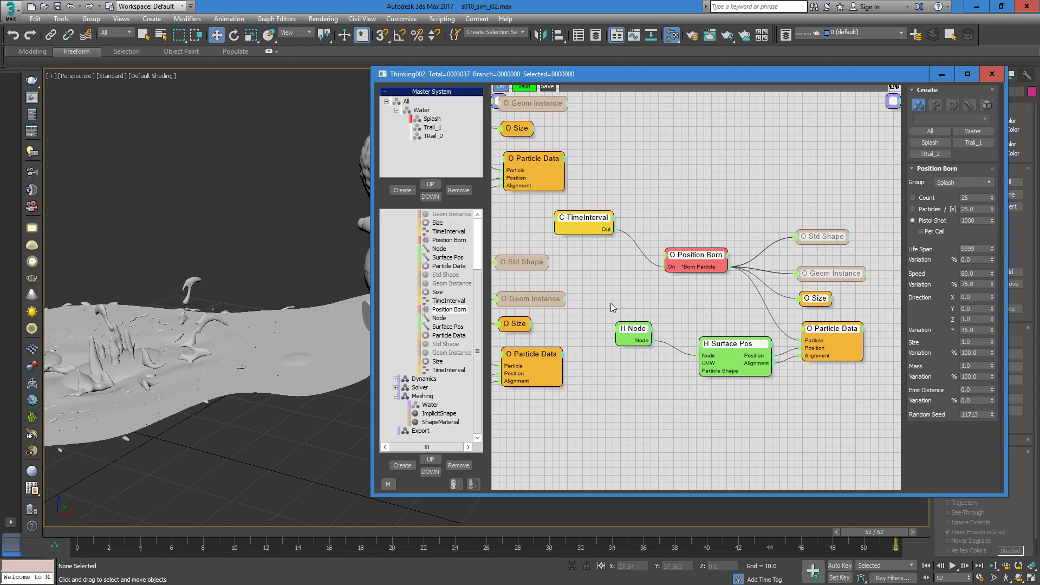
left_click(622, 308)
Step: Find the third footstep on the timeline and set the newly copied TimeInterval's start frame to 43
left_click_drag(383, 536, 764, 495)
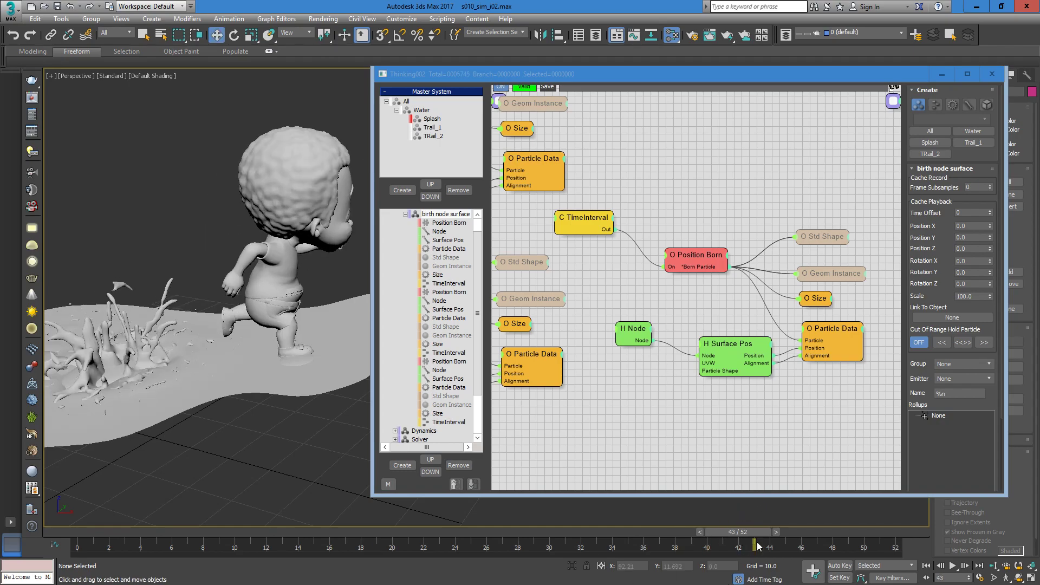
left_click(600, 217)
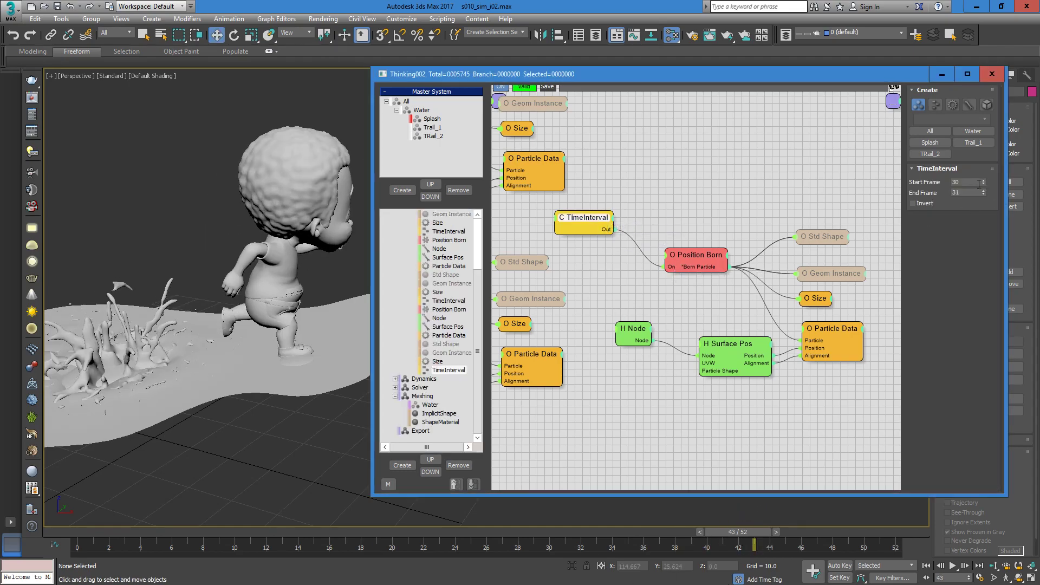
type("43")
key("Return")
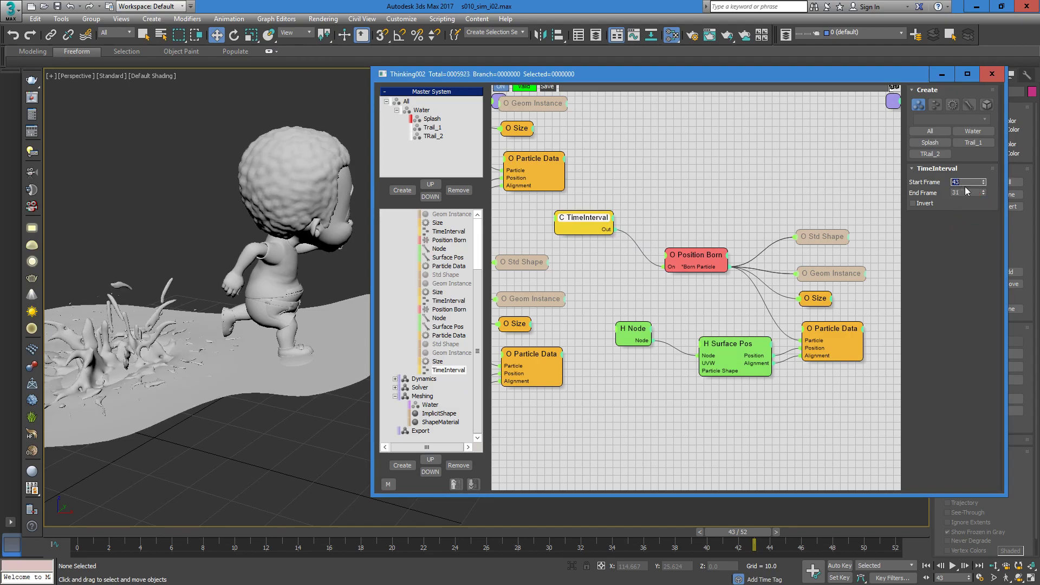
Step: Assign Sphere013, the sphere under the character's foot, as the emitter object of the newly copied Node helper
left_click(633, 329)
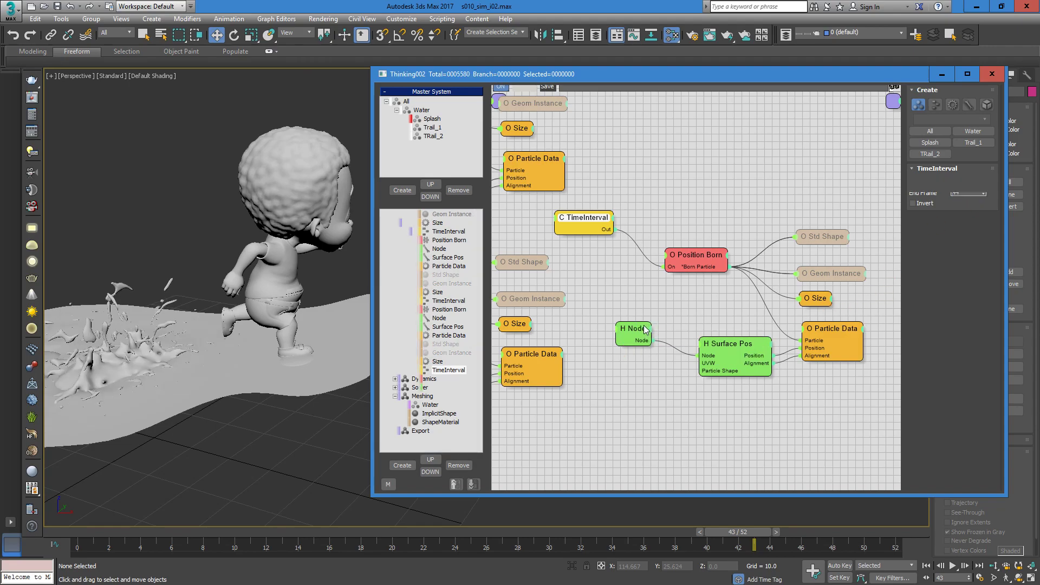
key("w")
left_click(300, 362)
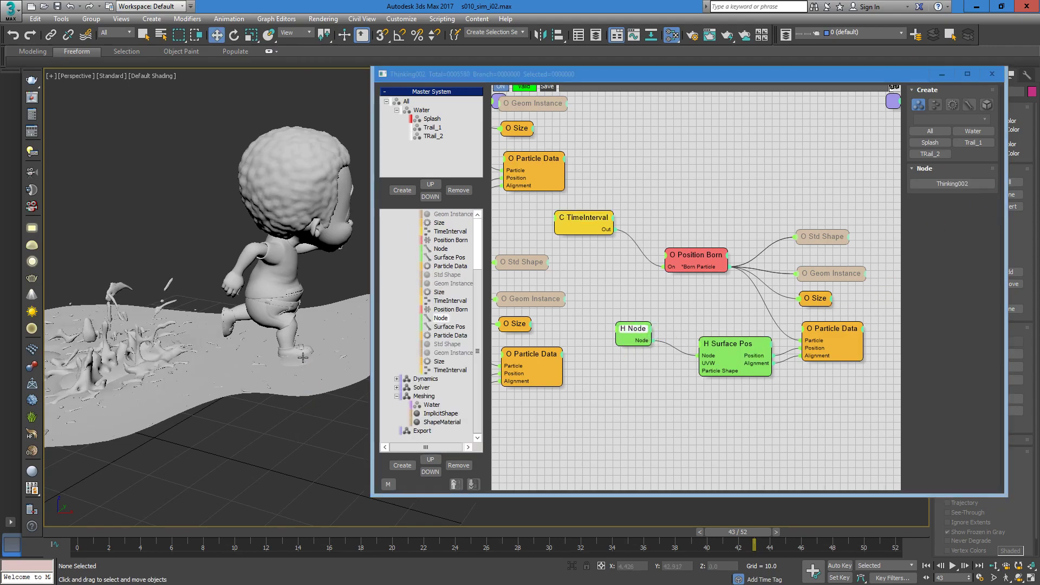
left_click(967, 186)
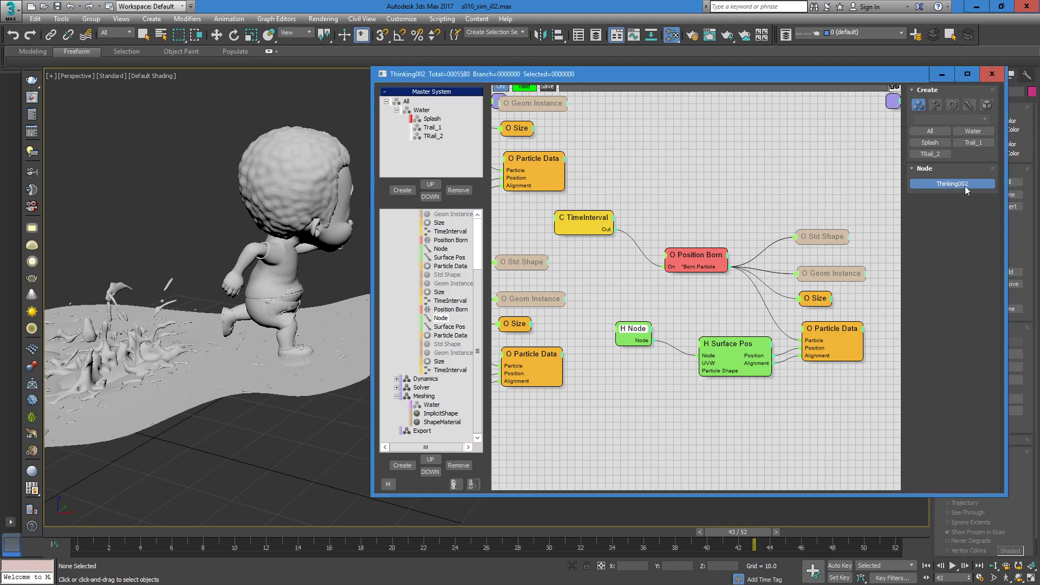
key("w")
left_click(295, 362)
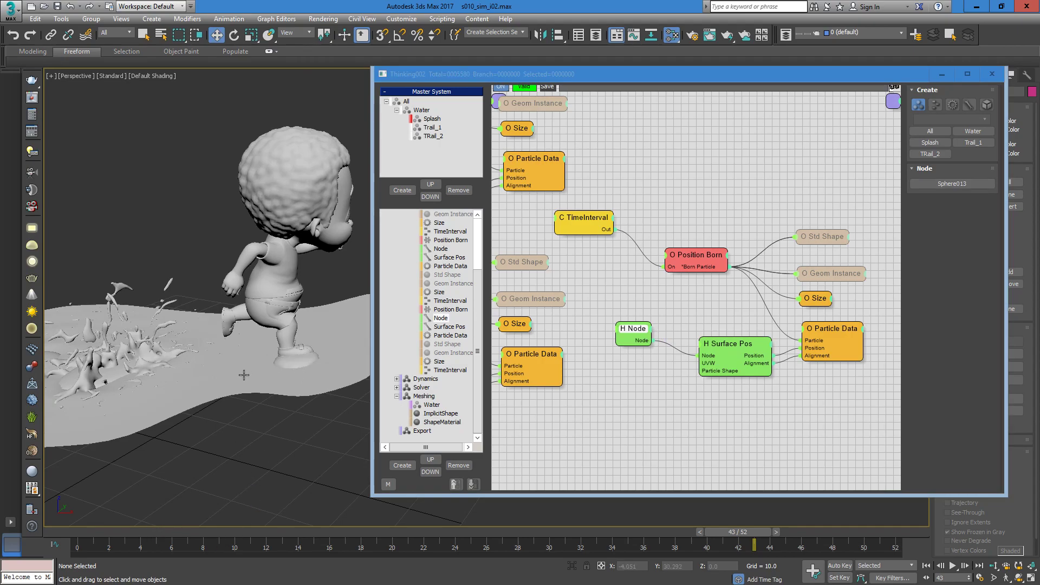
scroll(239, 379, "down", 3)
middle_click_drag(239, 381, 308, 331, "alt")
scroll(262, 351, "down", 3)
scroll(273, 345, "up", 3)
Step: Collapse the birth node surface set and set the strength of the Force operator in the Dynamics network to -600
left_click(626, 267)
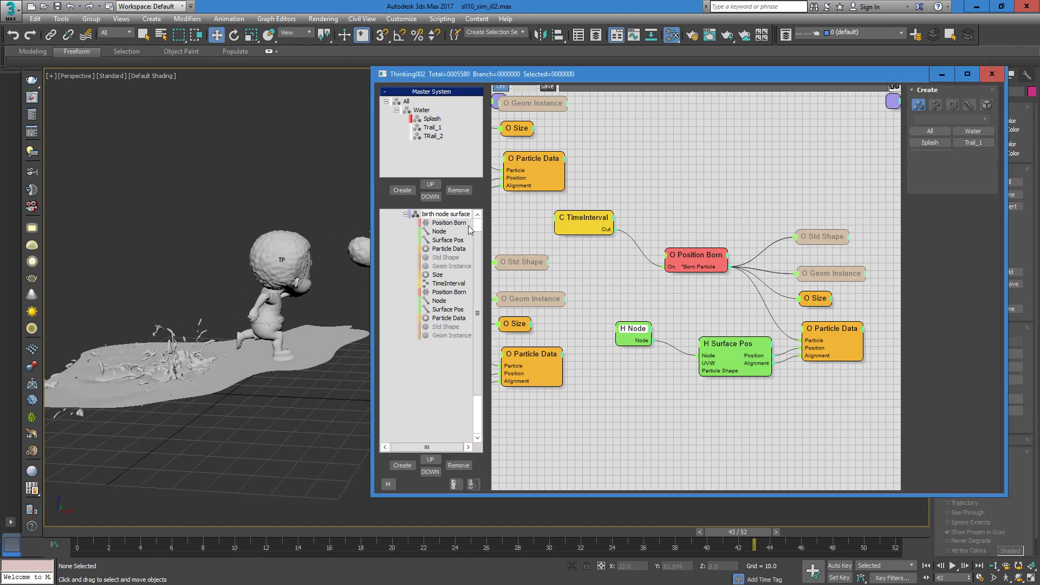
left_click_drag(476, 236, 481, 213)
left_click(407, 232)
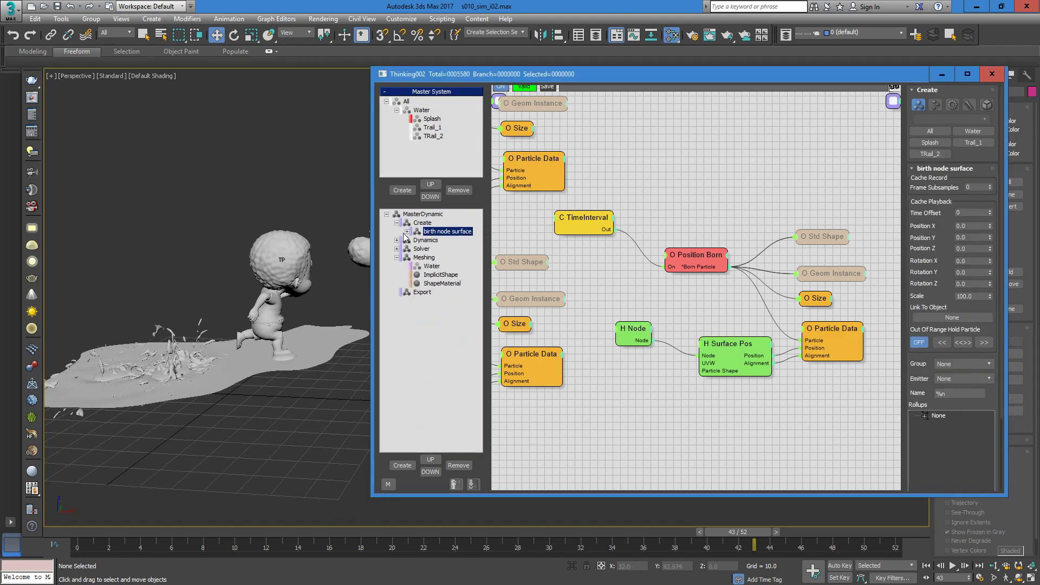
middle_click_drag(757, 241, 716, 149)
left_click(761, 276)
left_click_drag(762, 276, 764, 282)
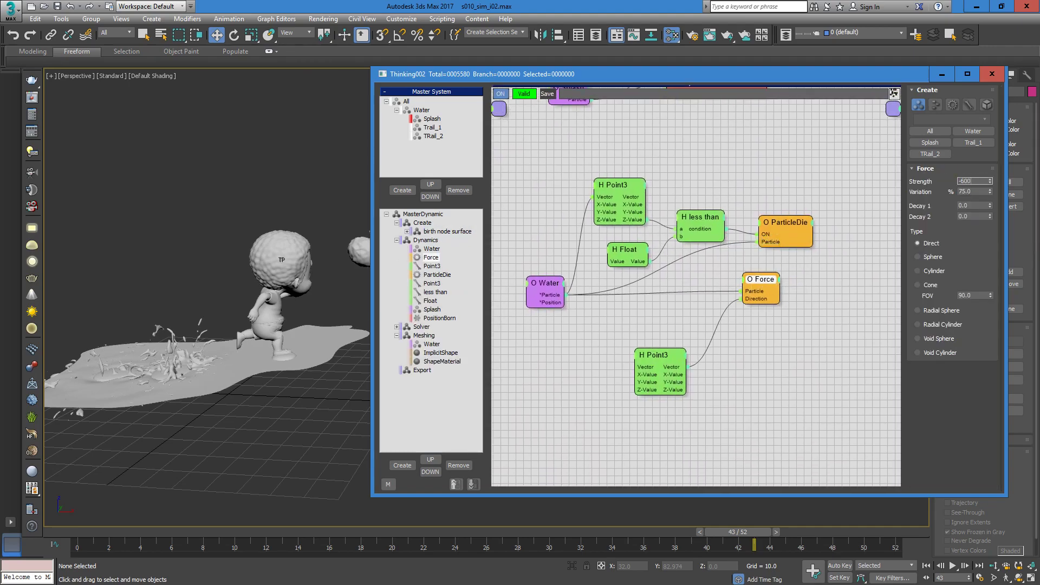
Step: Rerun the simulation from frame 0 to frame 50 and examine the splashes at each footstep
left_click(83, 533)
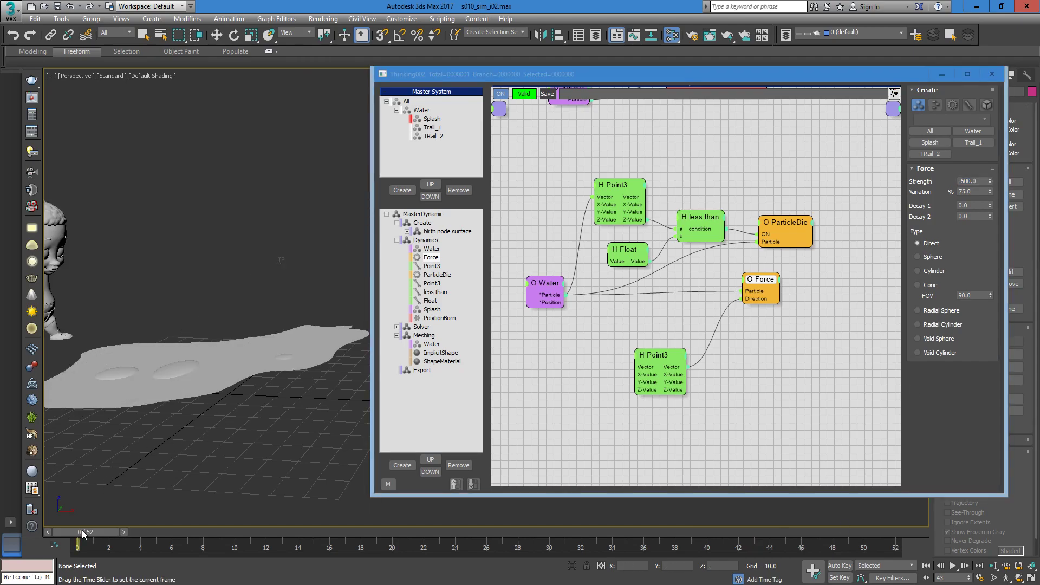
left_click_drag(84, 533, 861, 551)
middle_click_drag(376, 418, 317, 430)
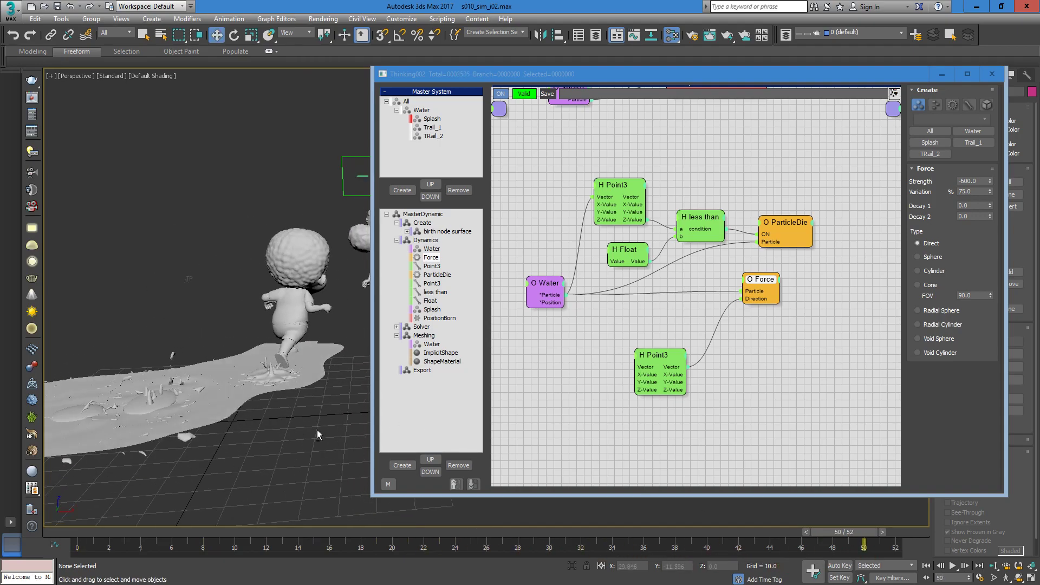
Step: Frame the whole puddle and create an AVI preview of the active time segment from the Perspective viewport, watching it through
scroll(331, 406, "down", 5)
middle_click_drag(227, 438, 256, 440)
left_click_drag(593, 80, 634, 74)
middle_click_drag(310, 286, 306, 285)
left_click(59, 19)
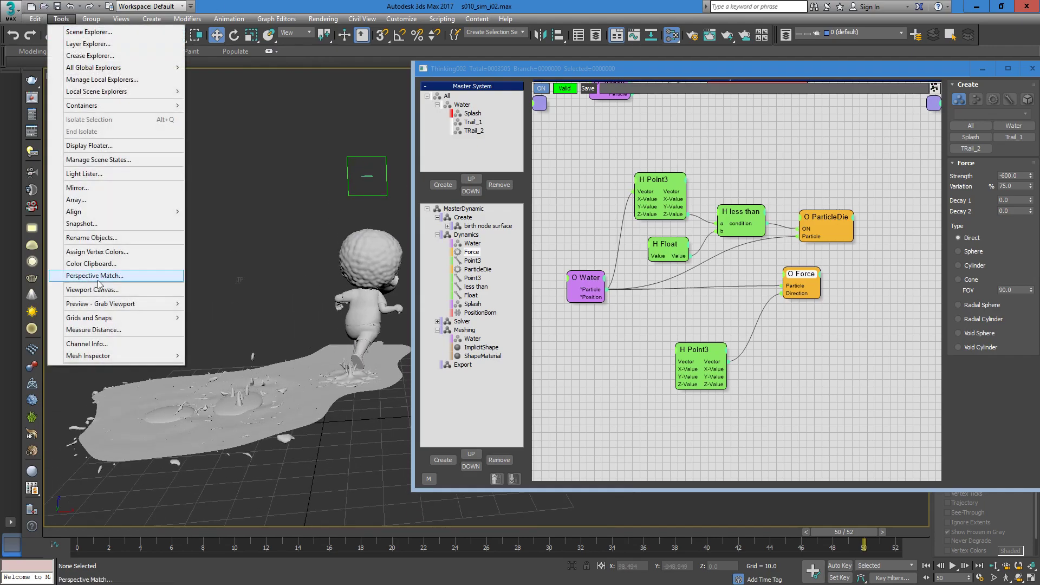
mouse_move(140, 311)
left_click(247, 305)
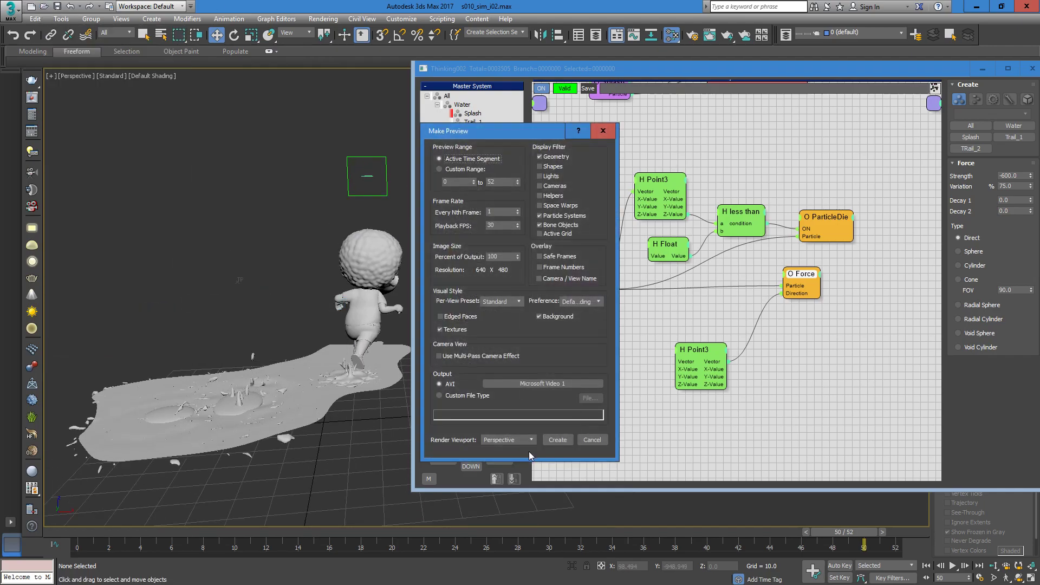
left_click(566, 441)
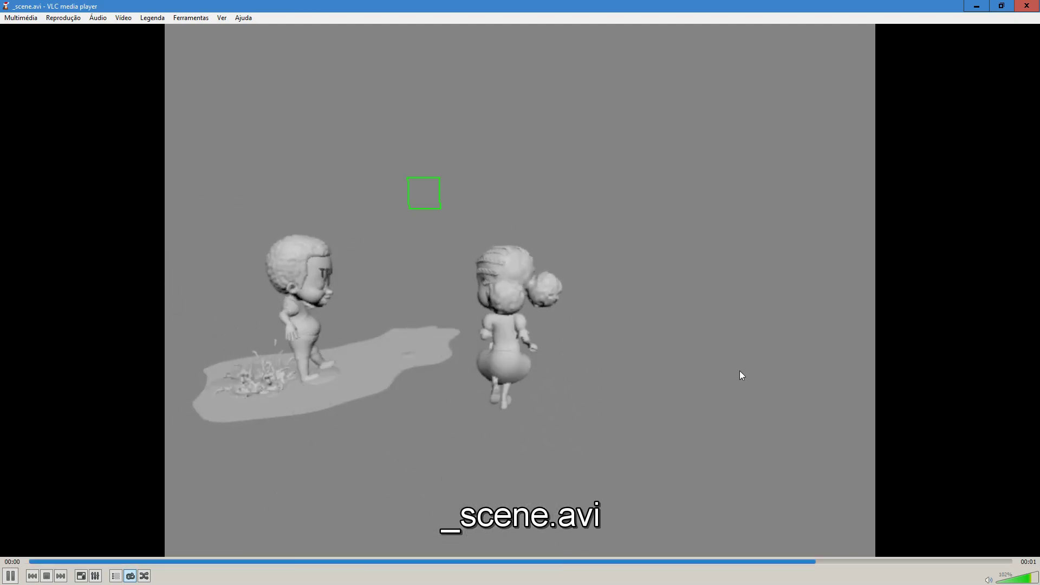
left_click(1026, 6)
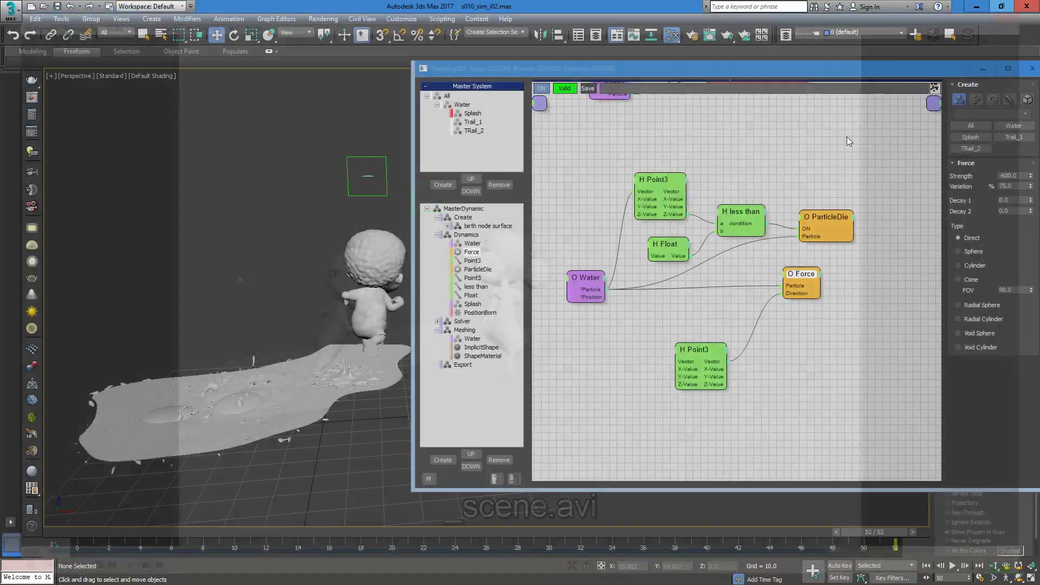
Step: Move the particle editor aside and collapse the Create and Dynamics groups in the MasterDynamic tree
left_click_drag(678, 70, 587, 71)
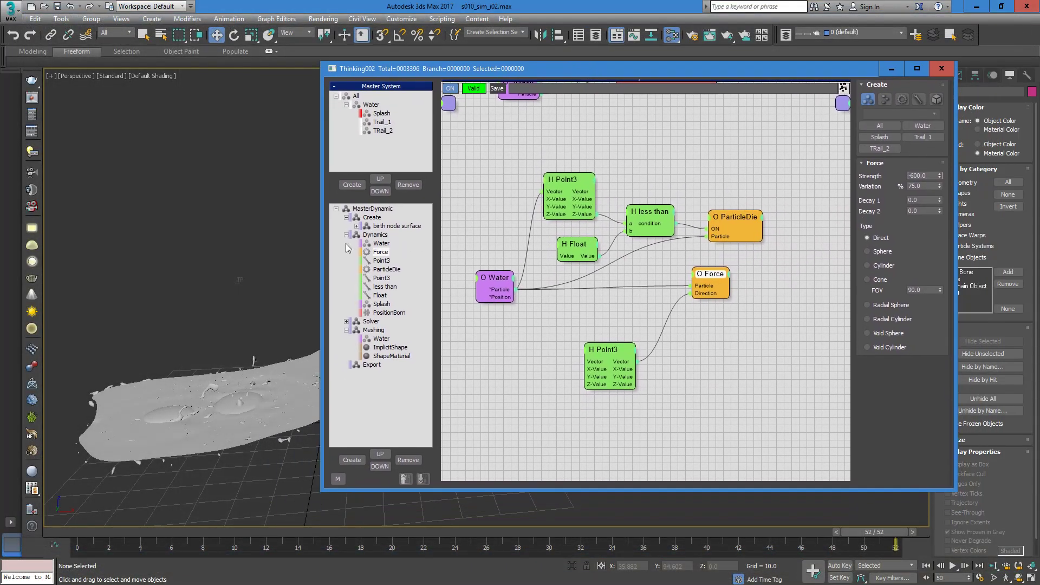
left_click(347, 217)
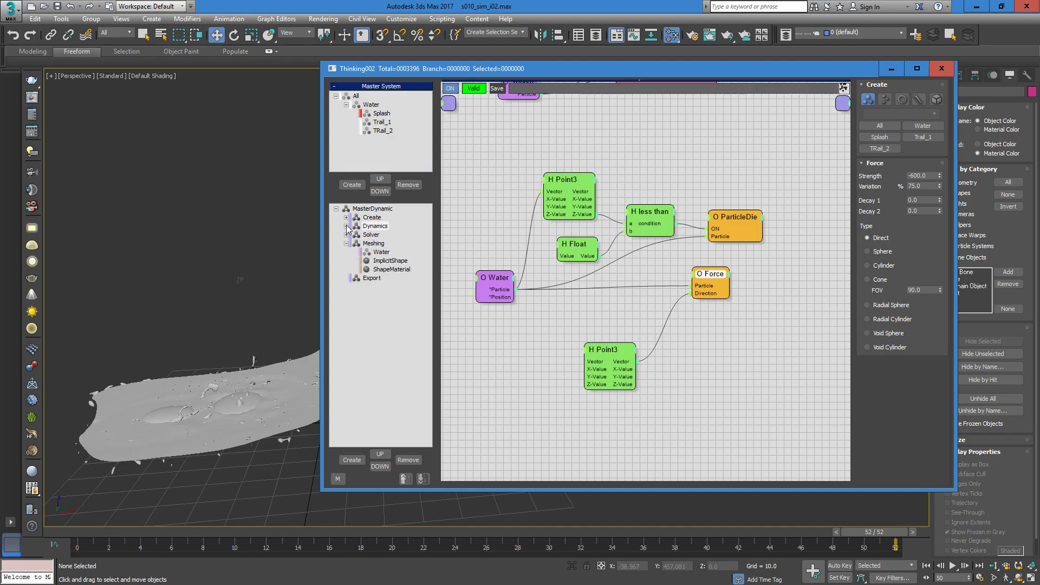
left_click(347, 226)
mouse_move(254, 274)
middle_mouse_down("alt")
mouse_move(258, 285)
mouse_move(258, 270)
middle_mouse_up("alt")
scroll(257, 285, "down", 5)
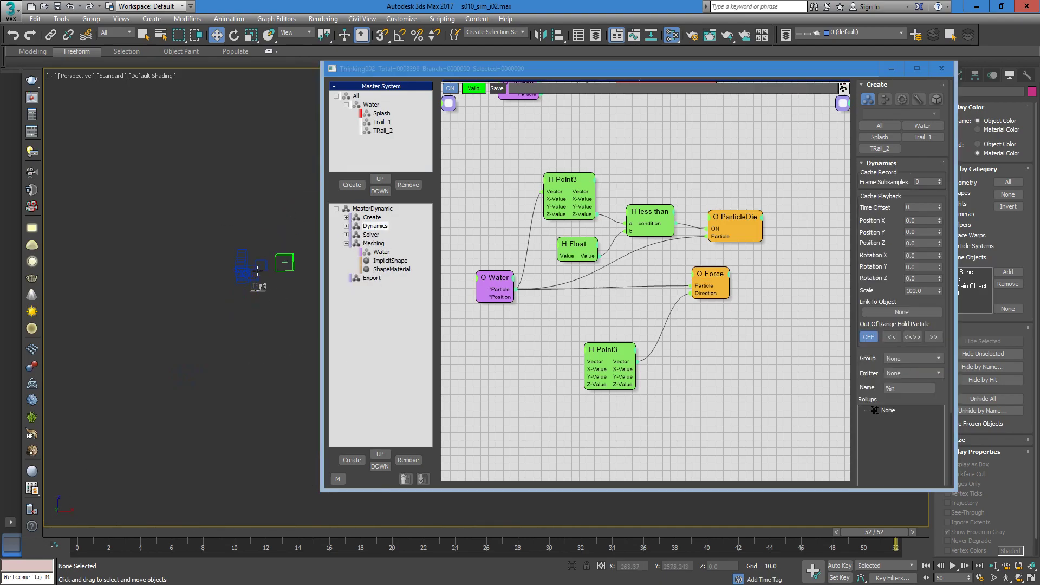
scroll(257, 301, "up", 10)
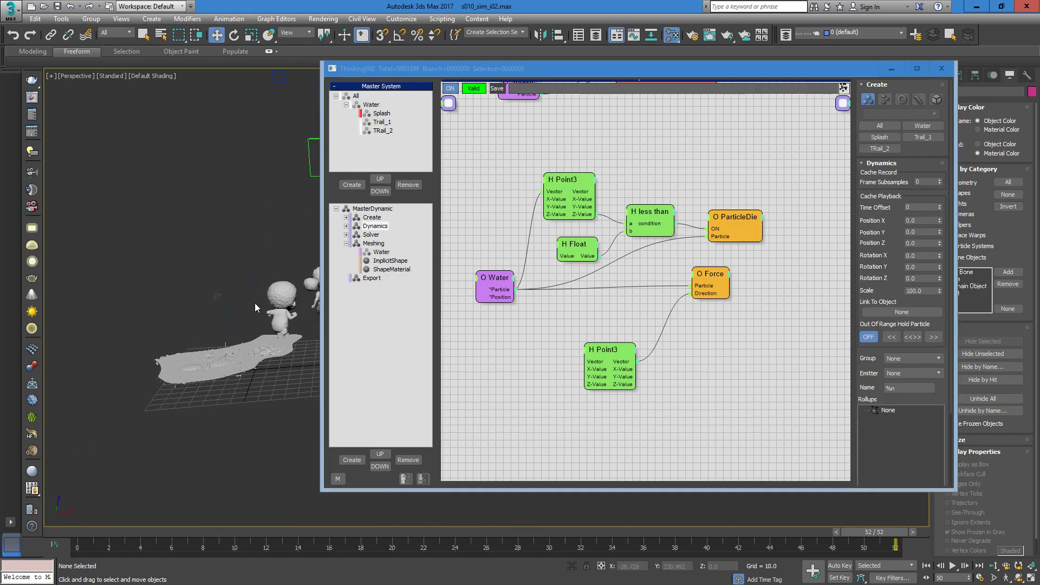